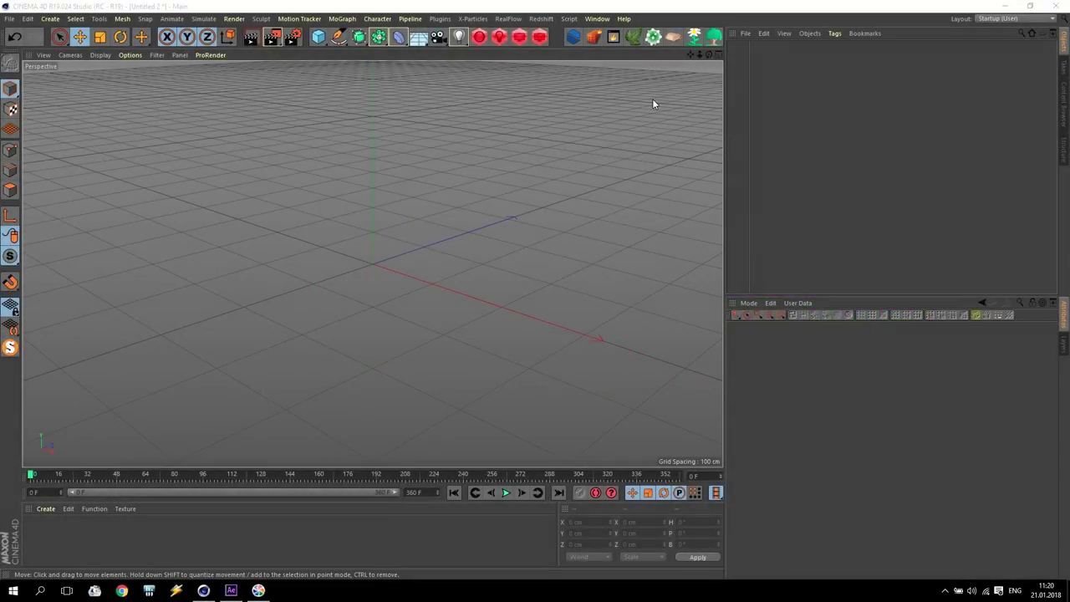
Add a TurbulenceFD Container object to the scene from Plugins > TurbulenceFD
click(440, 18)
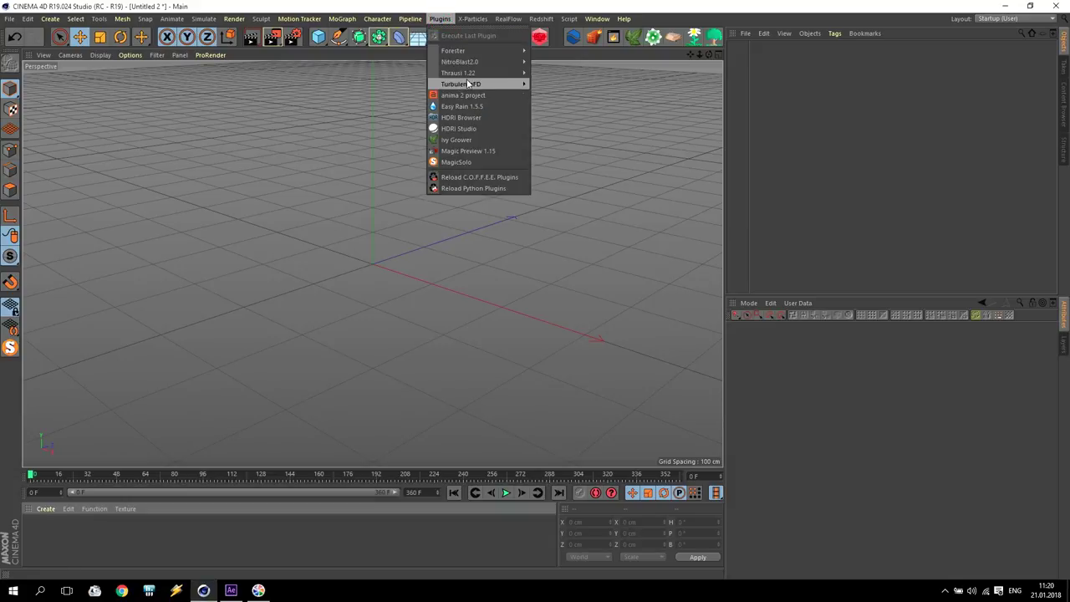
mouse_move(466, 84)
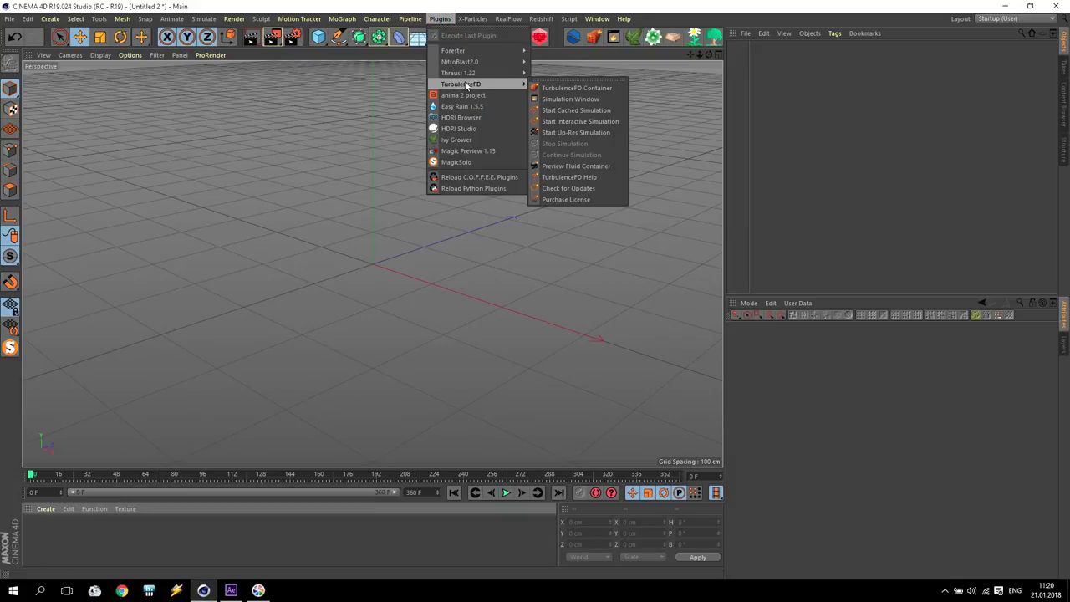
click(593, 86)
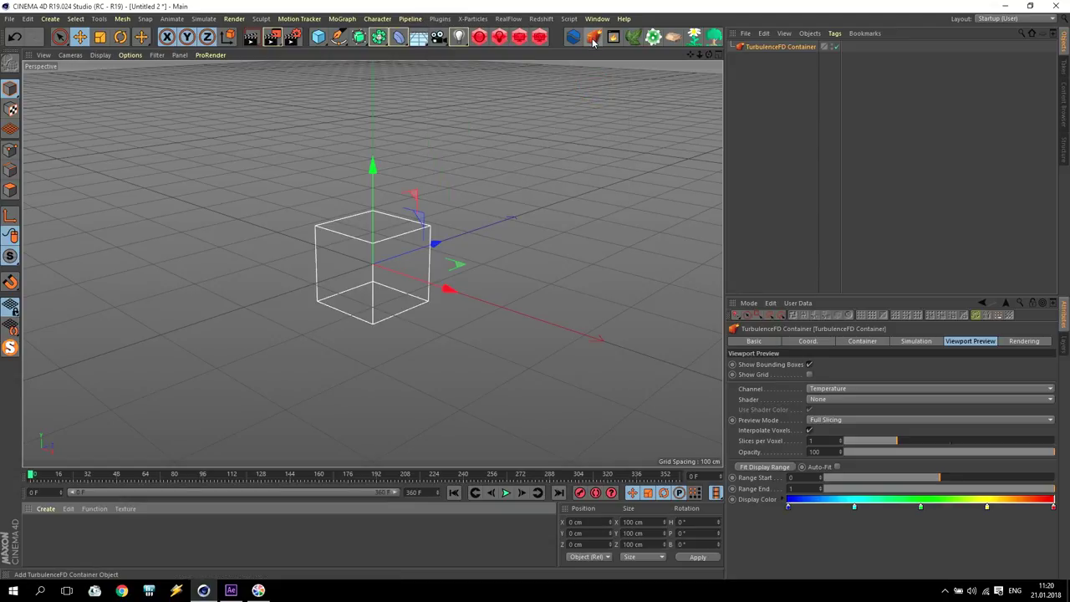
Set the container grid size to 1000 cm on X, Y and Z with a 10 cm voxel size
click(804, 342)
click(862, 342)
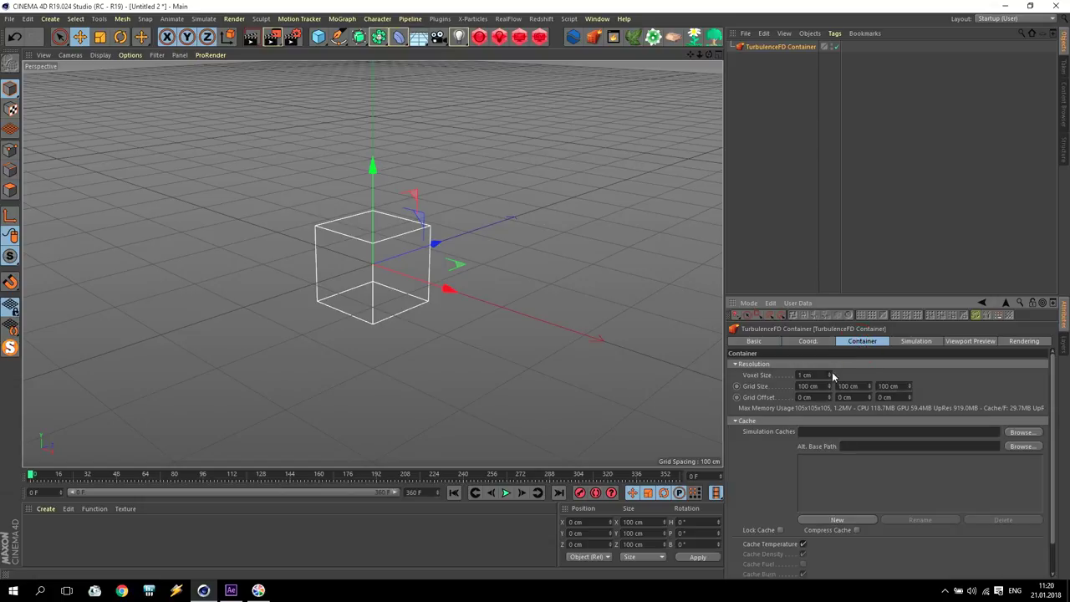
text(1000)
click(848, 386)
text(1000)
click(886, 387)
text(1000)
key(Return)
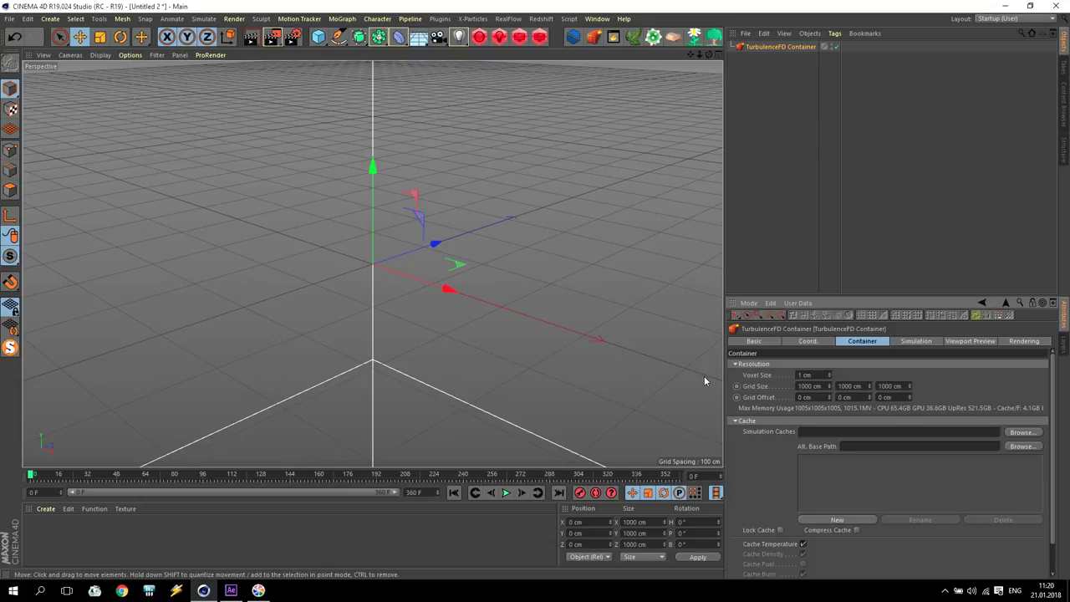
click(817, 375)
text(10)
key(Return)
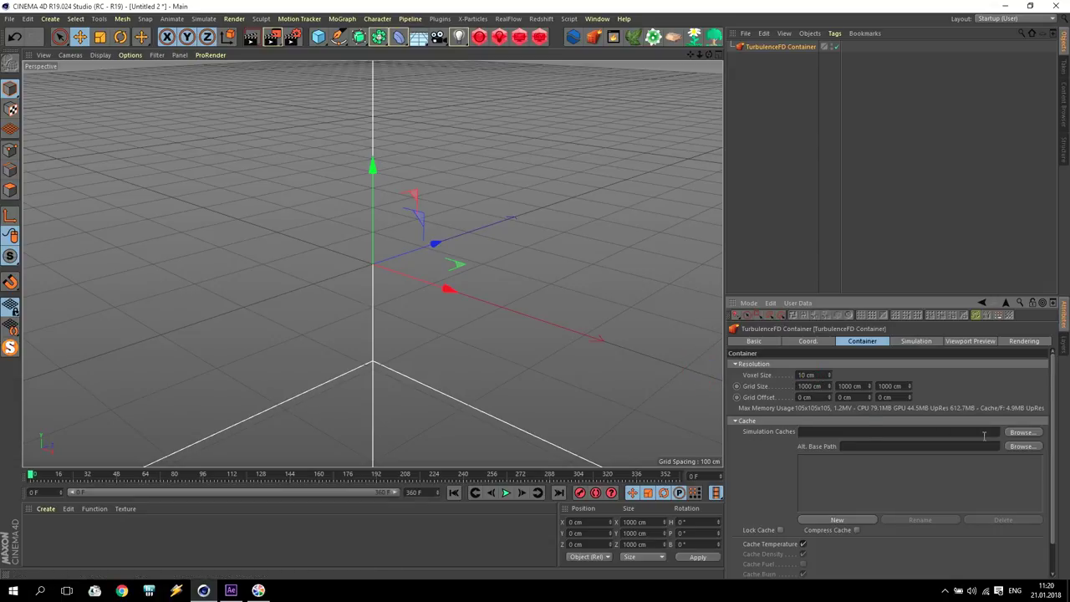
Point the Simulation Caches path to the D:\Cash for FumeFX folder
click(1021, 432)
click(70, 244)
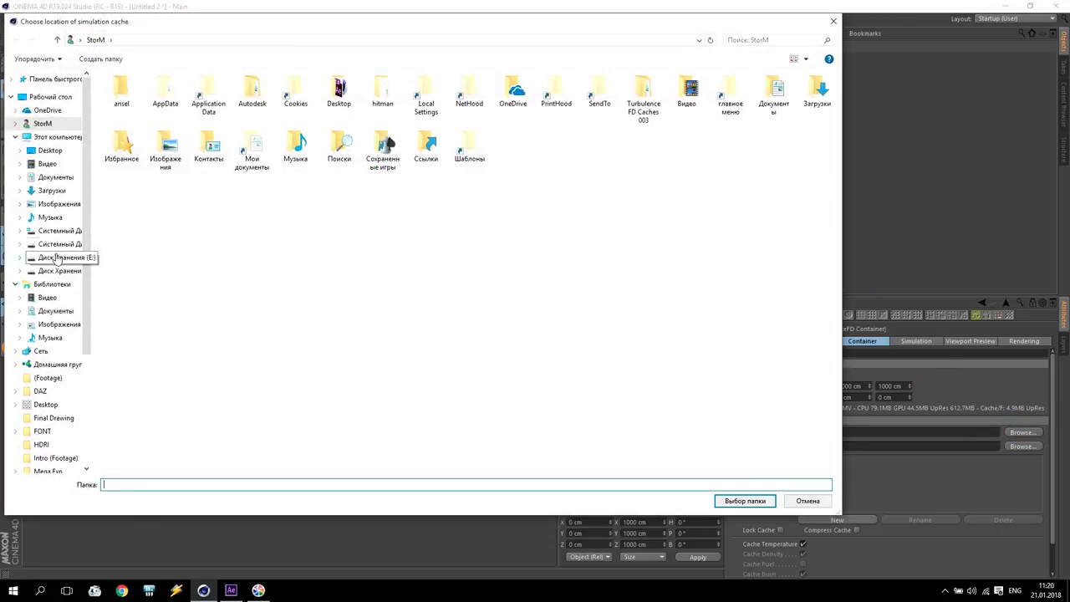
double_click(142, 161)
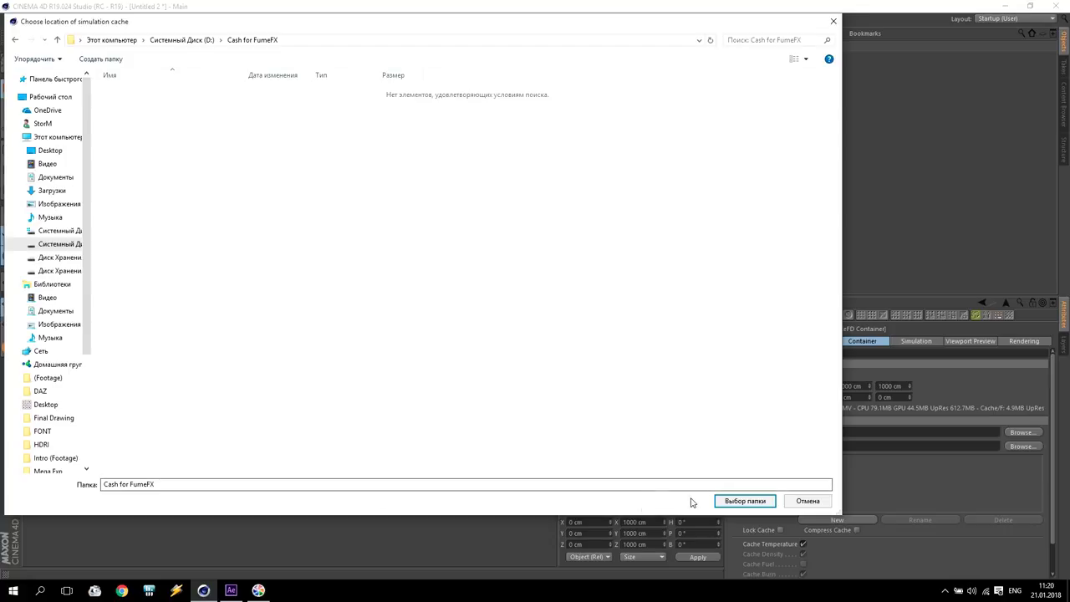
click(772, 500)
Set the Alt. Base Path to the same D:\Cash for FumeFX folder
click(1015, 447)
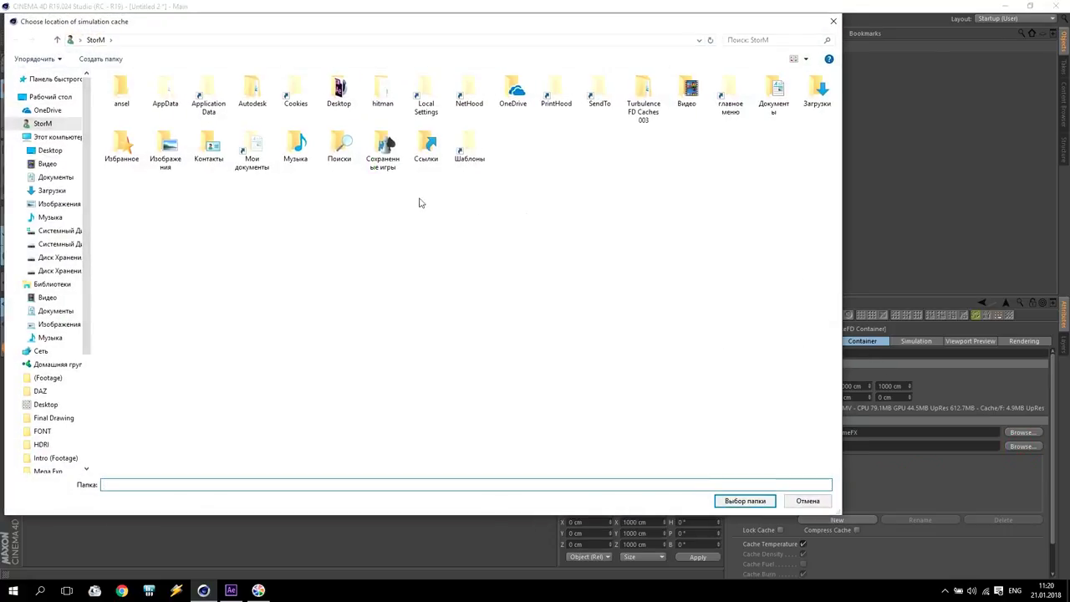
click(46, 244)
click(138, 162)
click(745, 501)
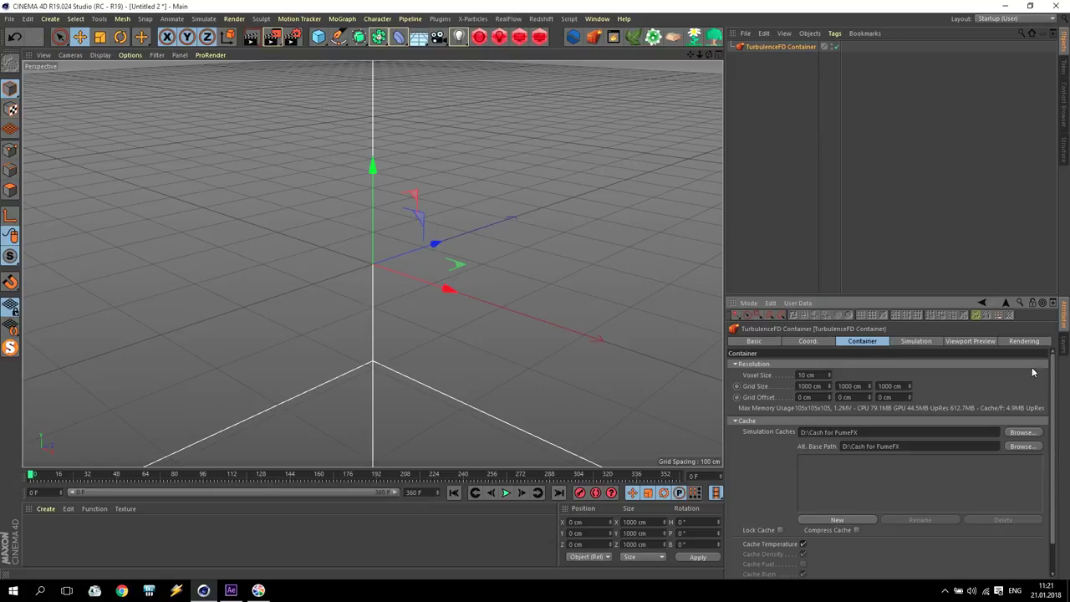
Enable Cache Velocity and set the viewport preview Channel to Density
scroll(1054, 377, down, 2)
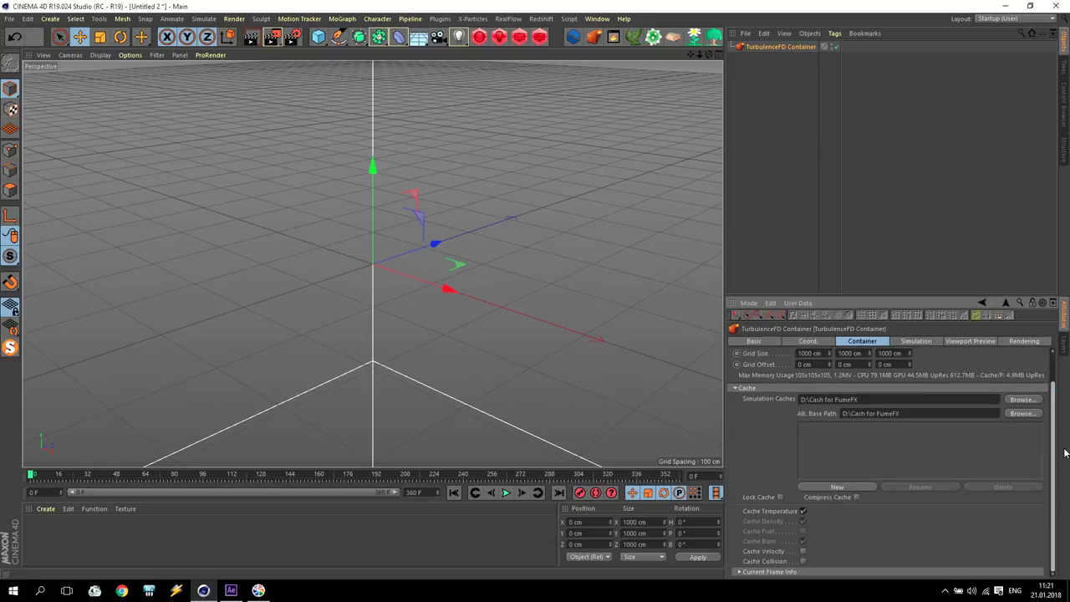
click(802, 551)
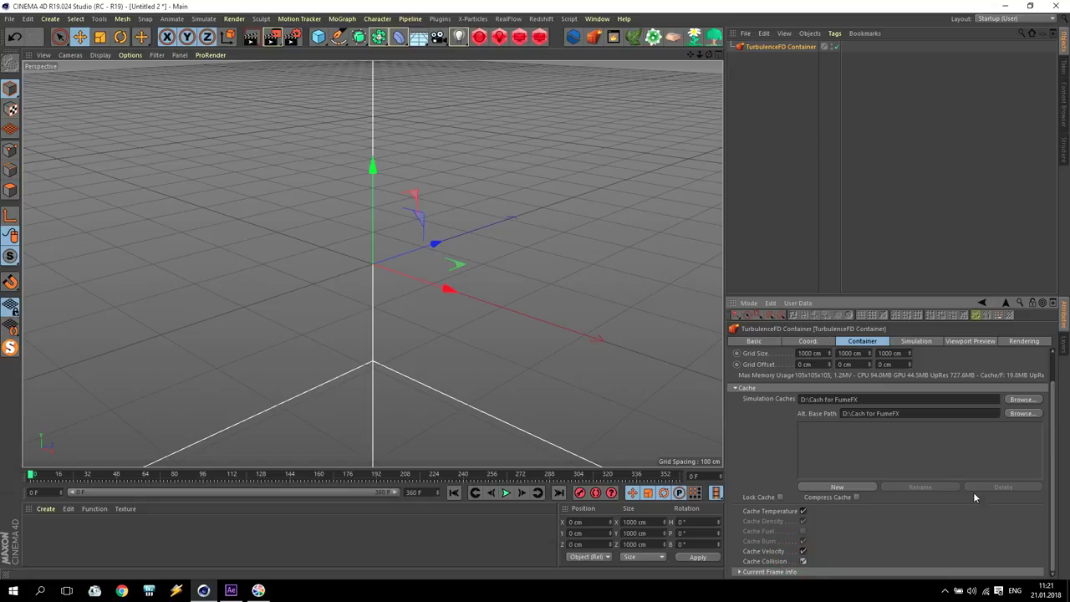
scroll(1049, 447, up, 2)
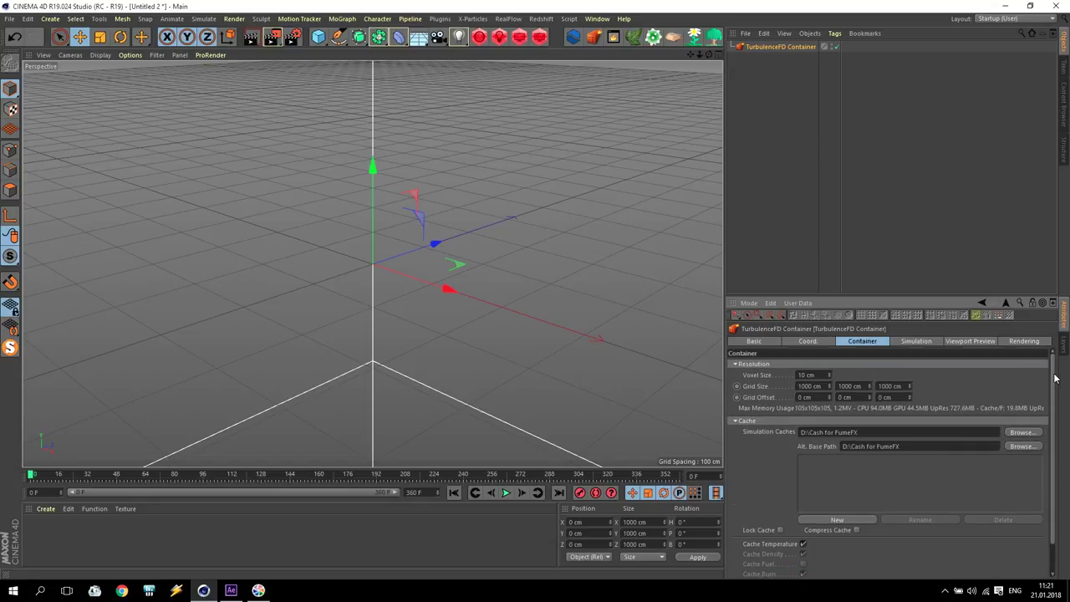
click(965, 342)
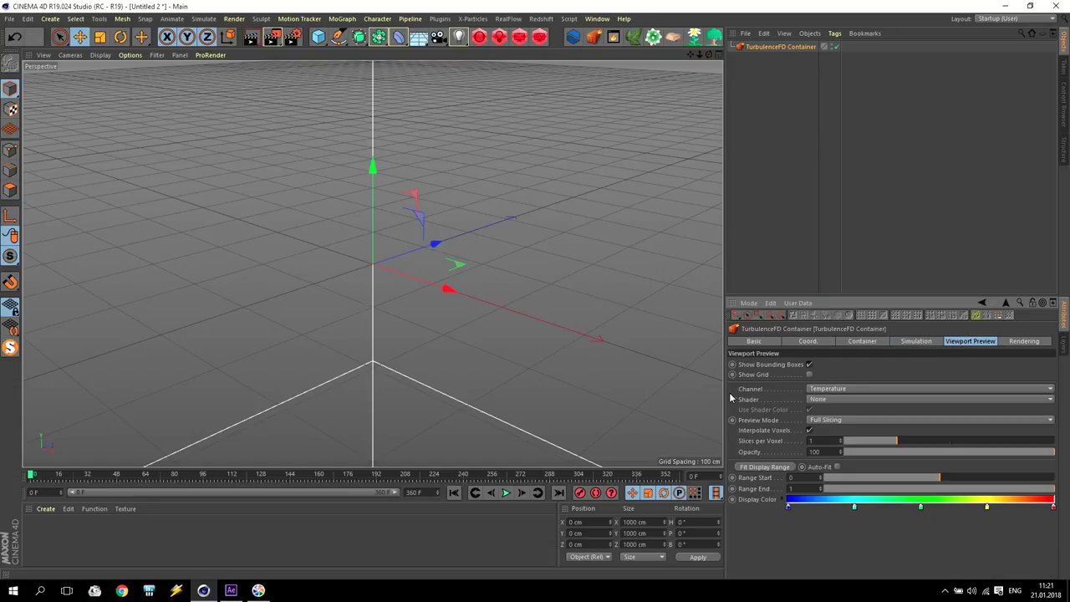
click(821, 390)
click(823, 400)
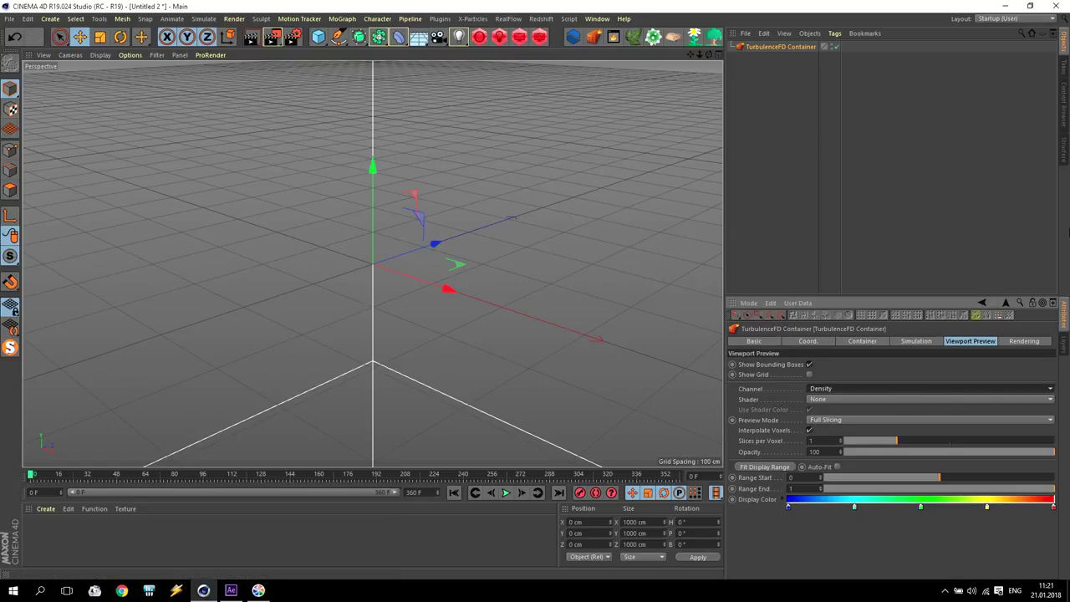
Show the container's Simulation settings and orbit the view around the container box
click(925, 342)
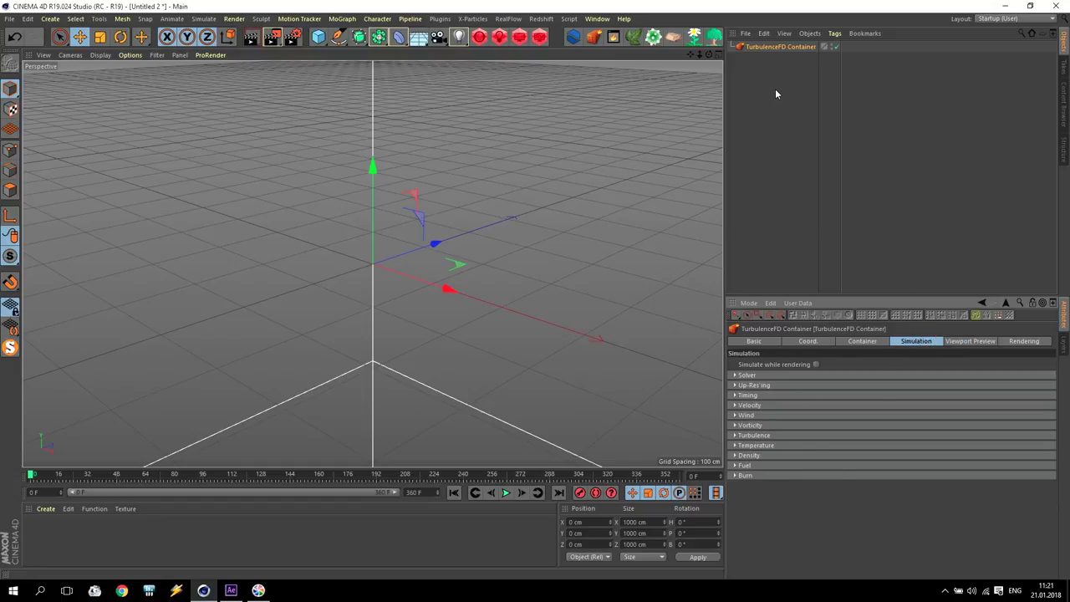
alt+drag(611, 175, 625, 221)
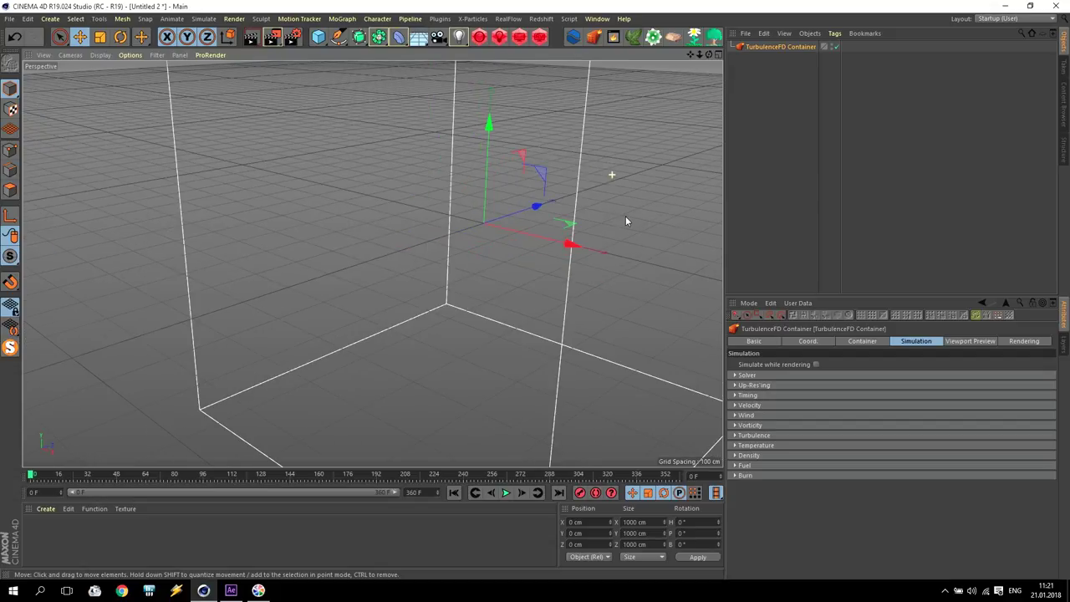
scroll(626, 220, down, 3)
alt+drag(370, 263, 678, 237)
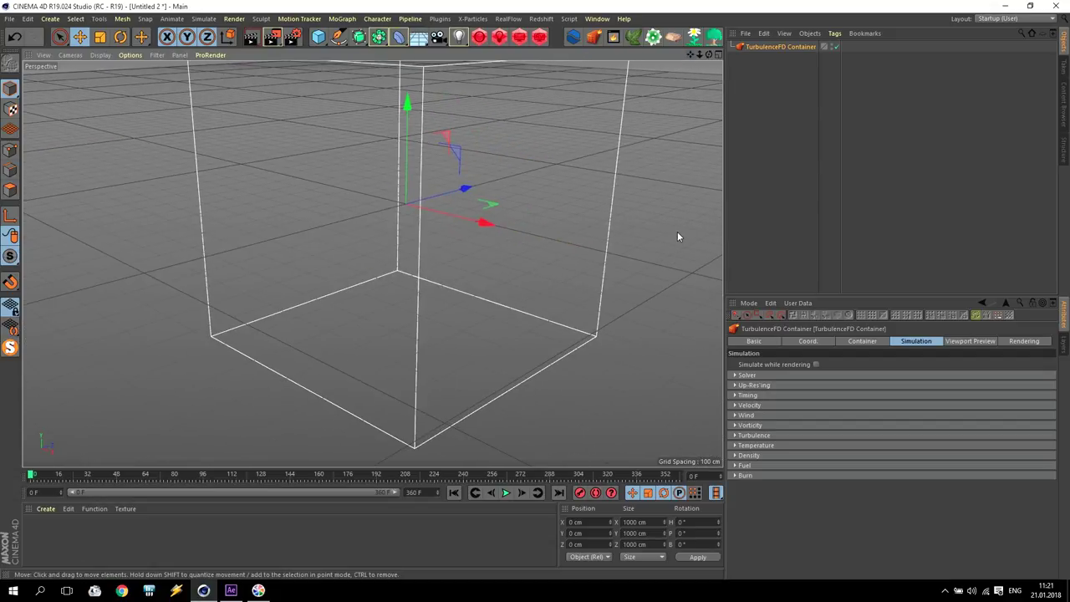
alt+drag(560, 350, 514, 345)
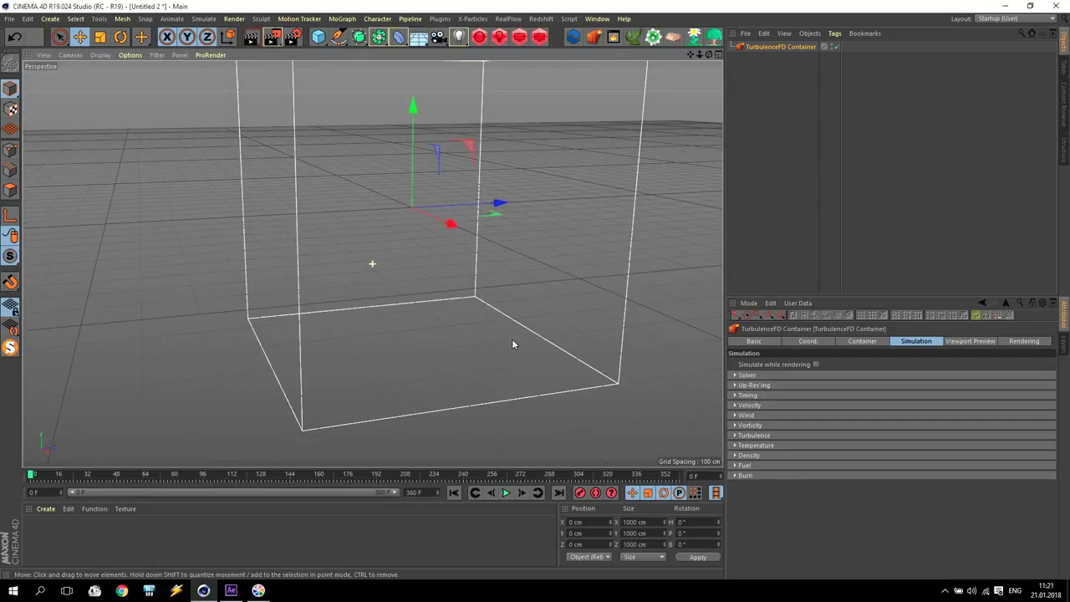
Add a particle Emitter and rotate it 90° in pitch to point upward
click(201, 18)
mouse_move(211, 63)
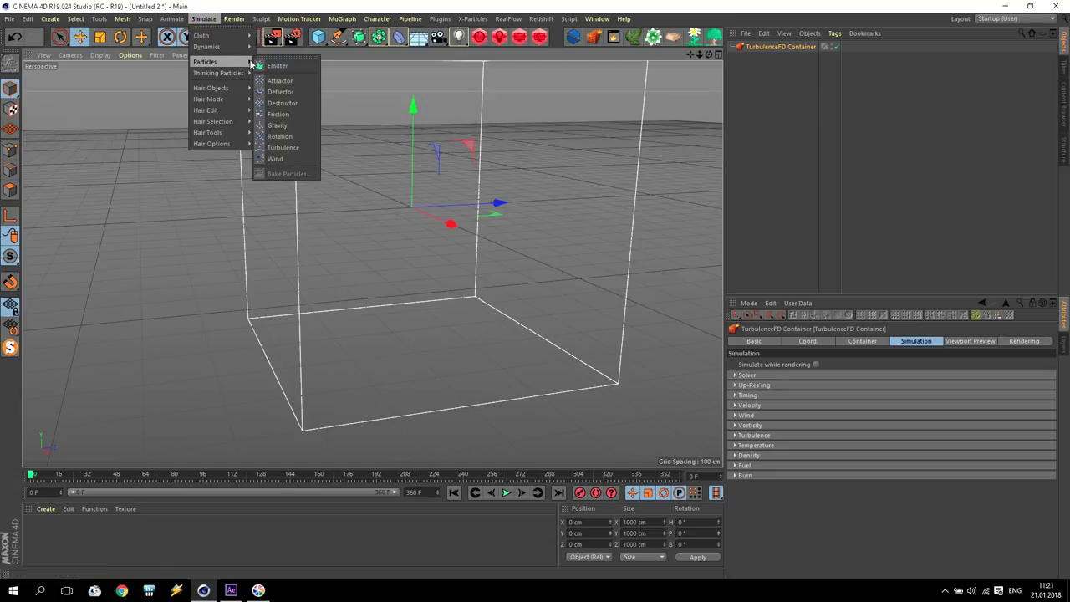
click(299, 64)
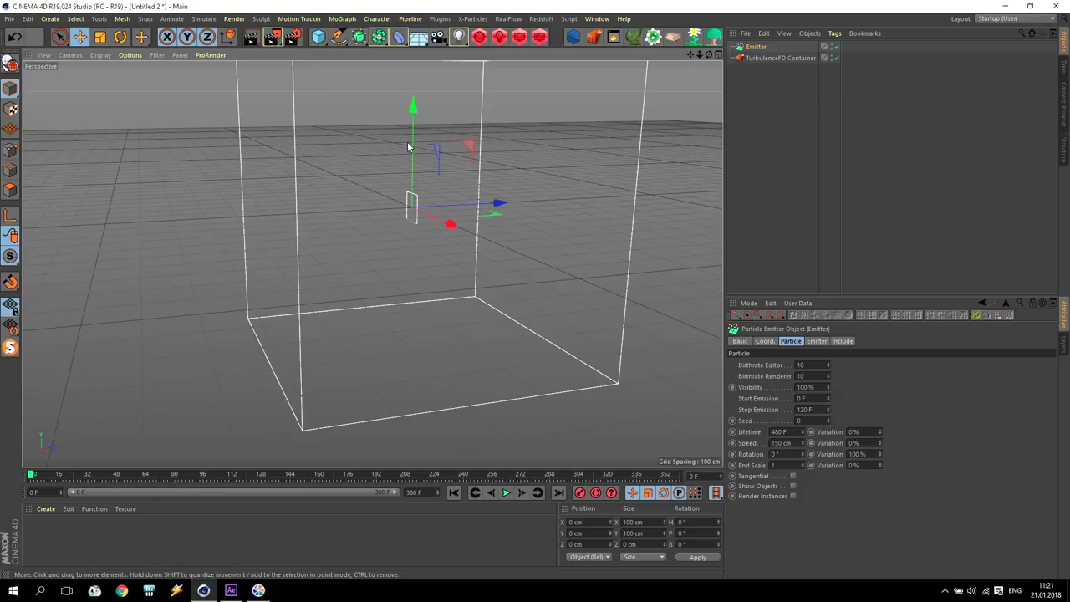
click(120, 36)
drag(373, 160, 335, 271)
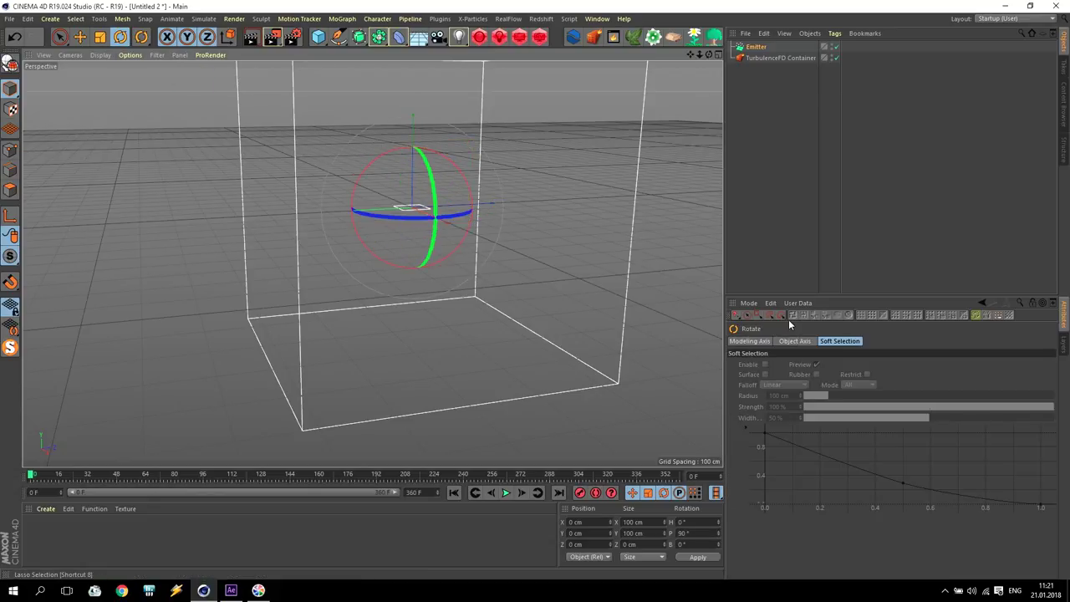
click(752, 48)
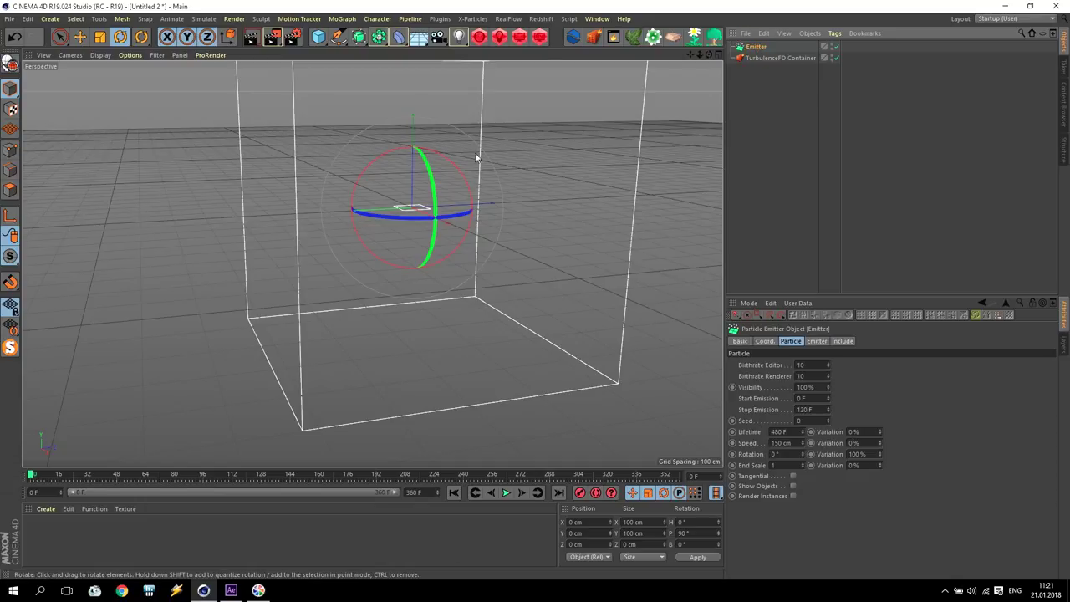
Lower the emitter to Y -486.465 cm at the container's bottom using the Front view
click(80, 37)
drag(414, 138, 425, 282)
middle_click(597, 255)
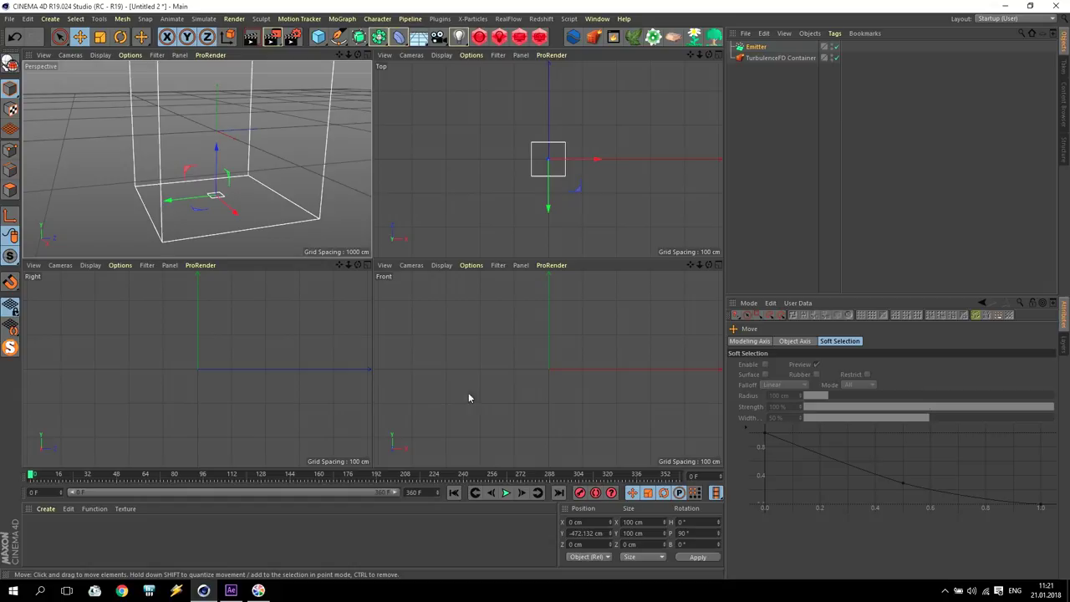
key(h)
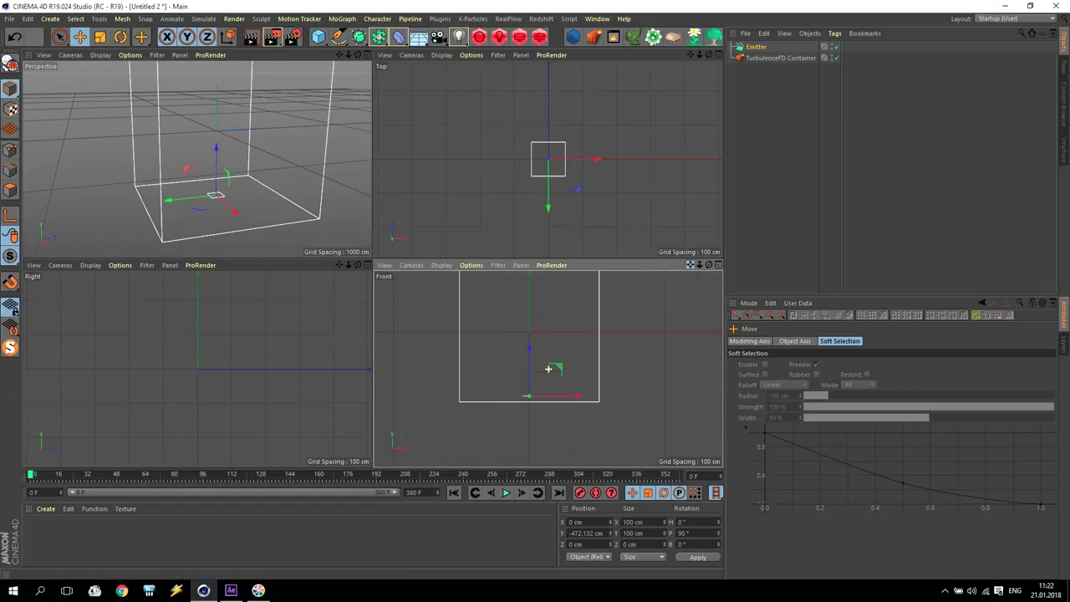
middle_click(539, 393)
drag(335, 270, 335, 272)
middle_click(332, 274)
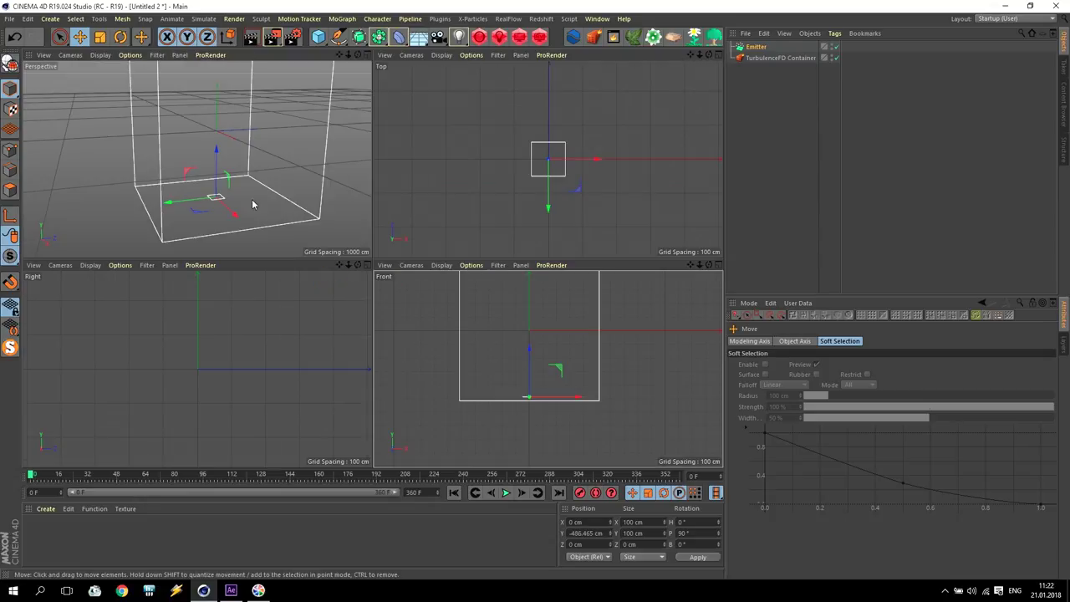
middle_click(251, 203)
scroll(371, 264, down, 2)
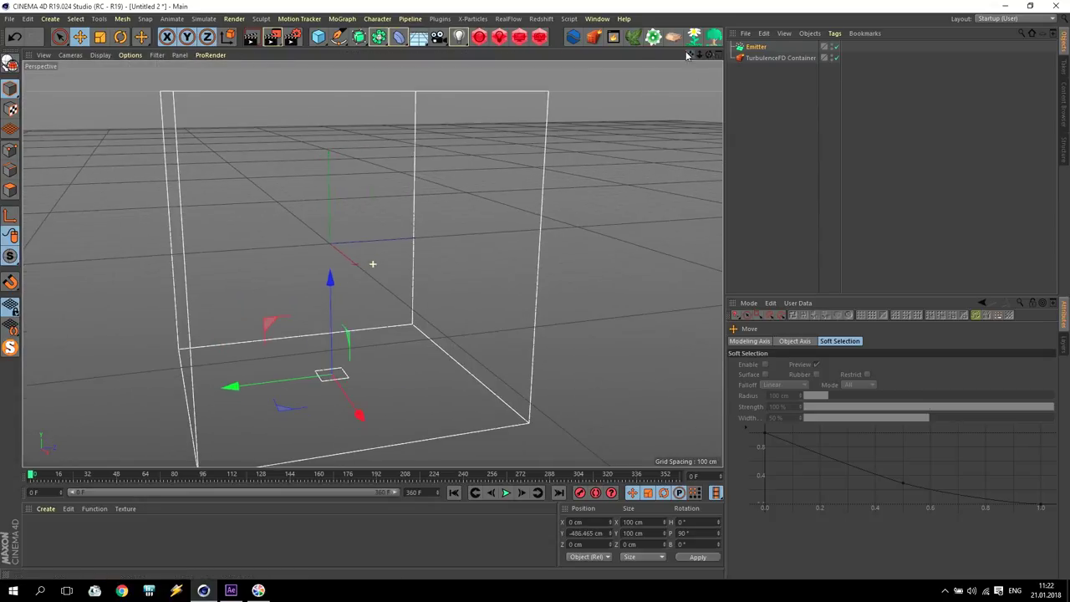
click(752, 47)
Tag the Emitter with a TurbulenceFD Emitter tag and set Temperature, Density, Fuel and Burn to 1
click(834, 33)
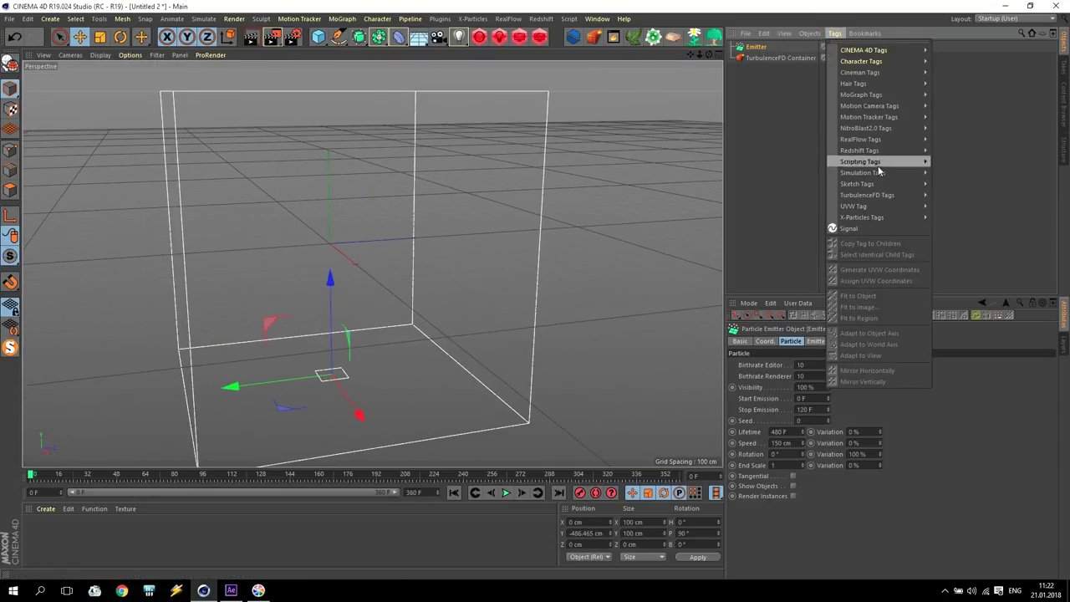
mouse_move(869, 195)
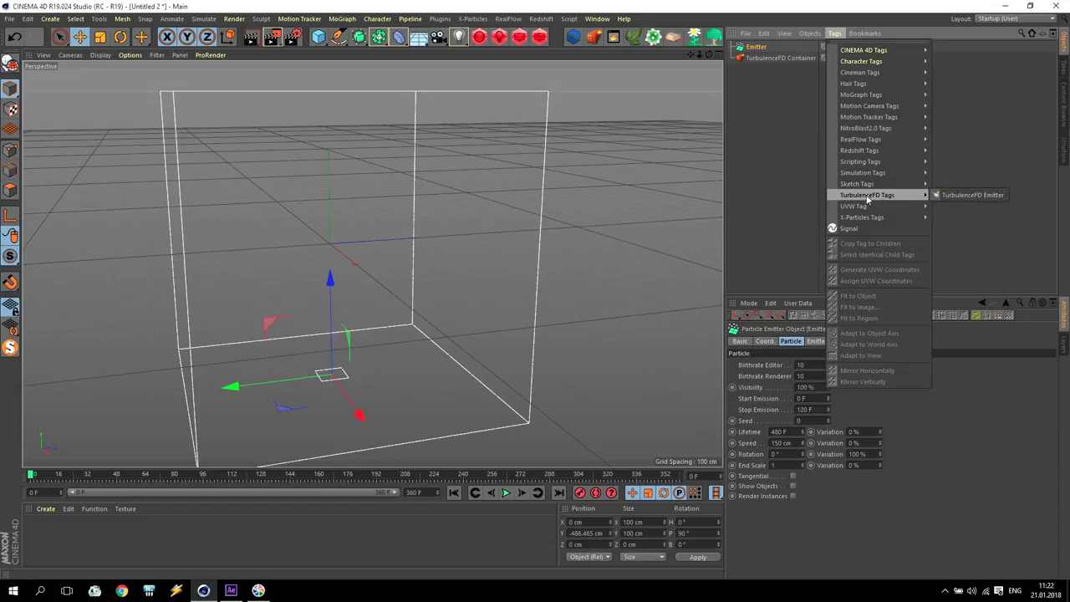
click(957, 194)
click(787, 501)
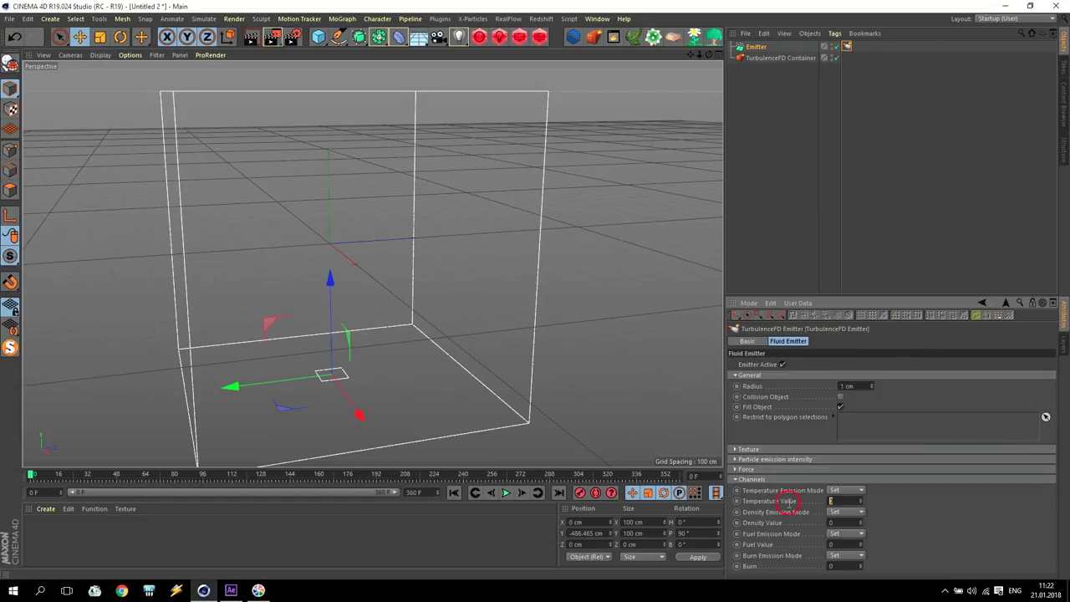
click(841, 566)
text(1)
click(757, 560)
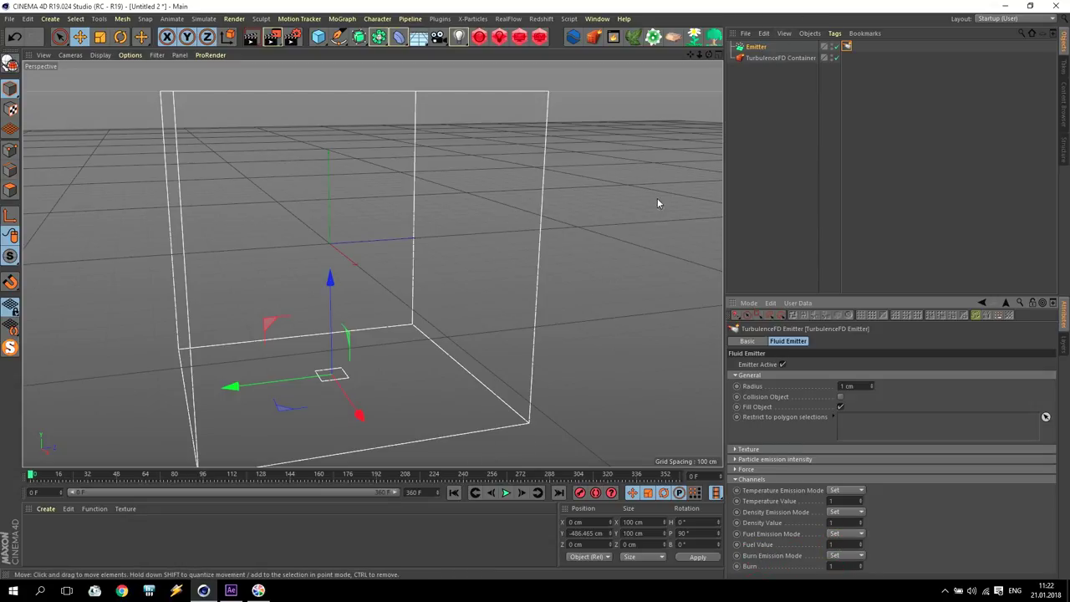
Start a first simulation from the TurbulenceFD Simulation Window, running to frame 136
click(451, 20)
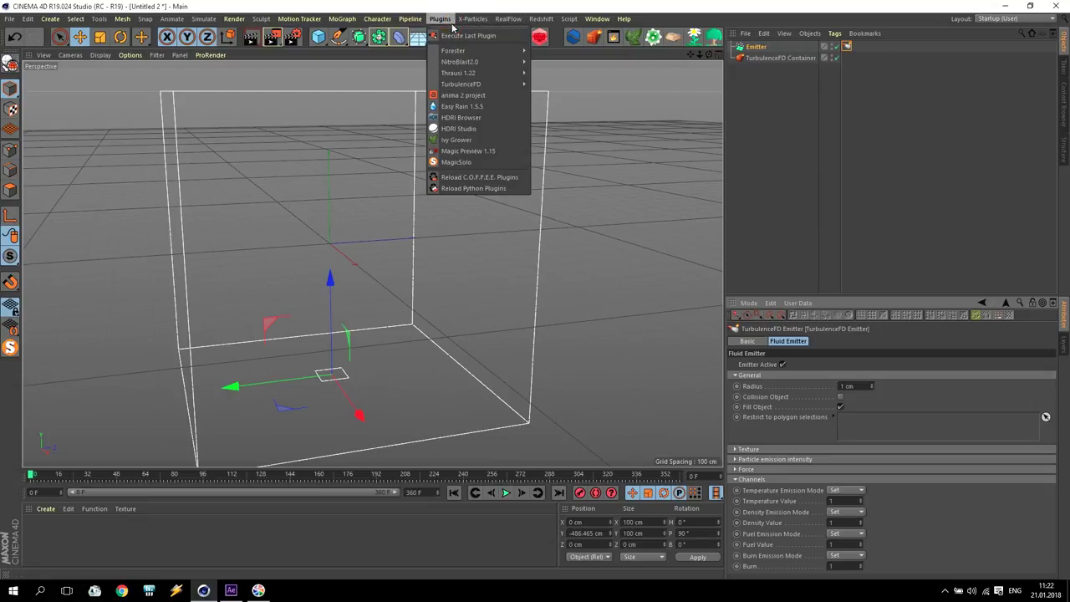
mouse_move(462, 85)
click(570, 99)
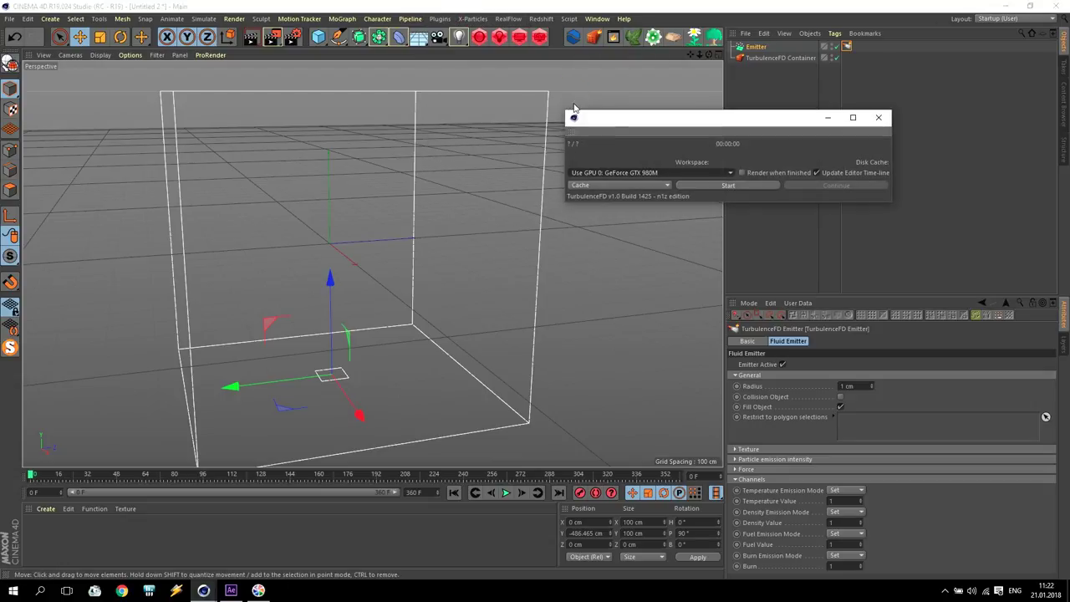
click(724, 185)
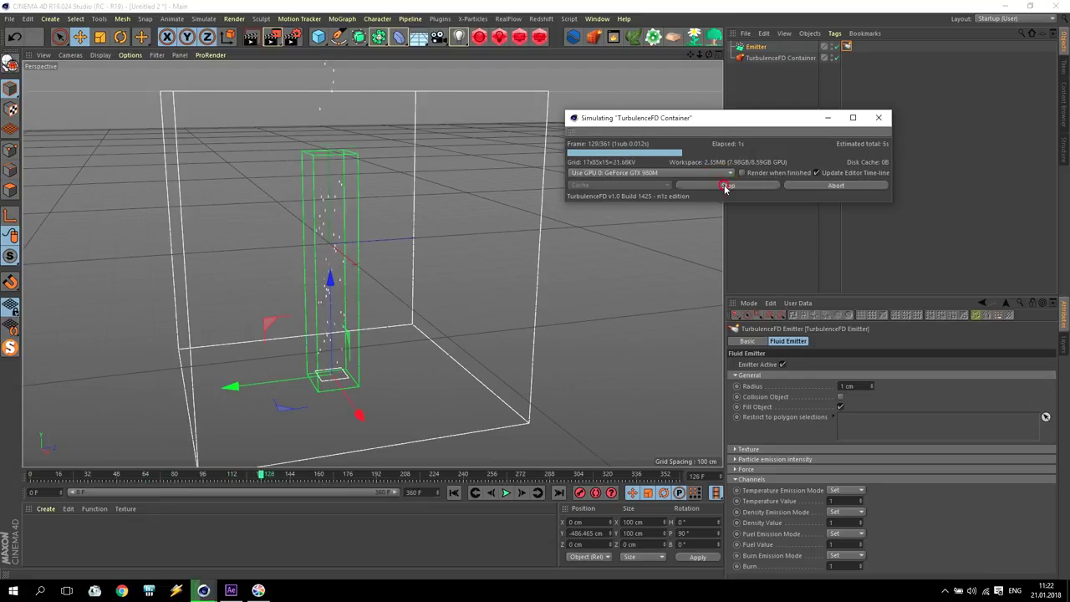
Move the simulation window aside and scrub the timeline back to review the result
drag(721, 117, 525, 54)
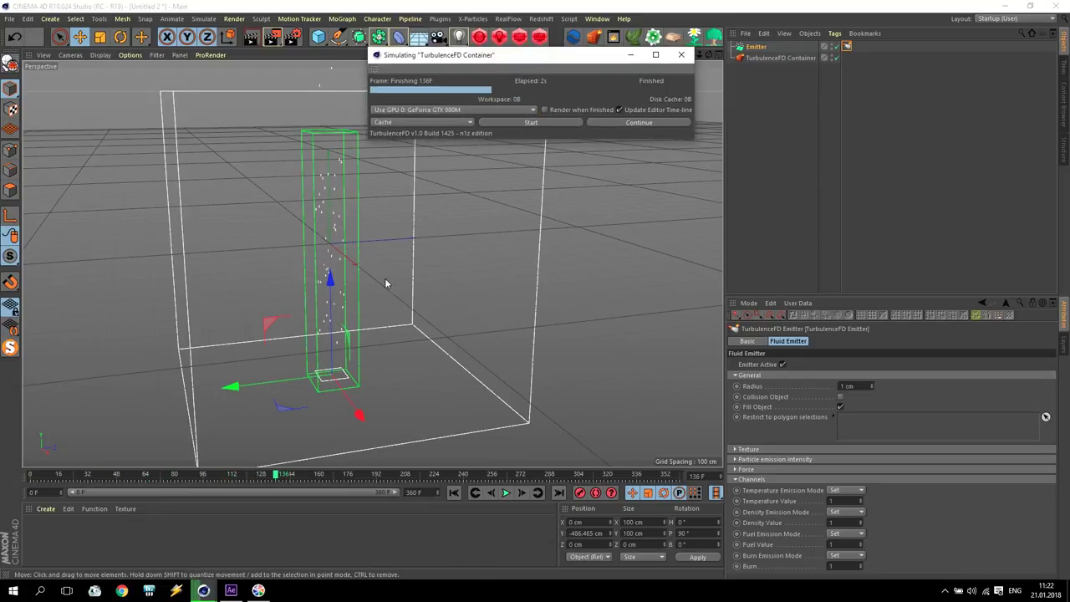
click(114, 475)
drag(113, 475, 76, 475)
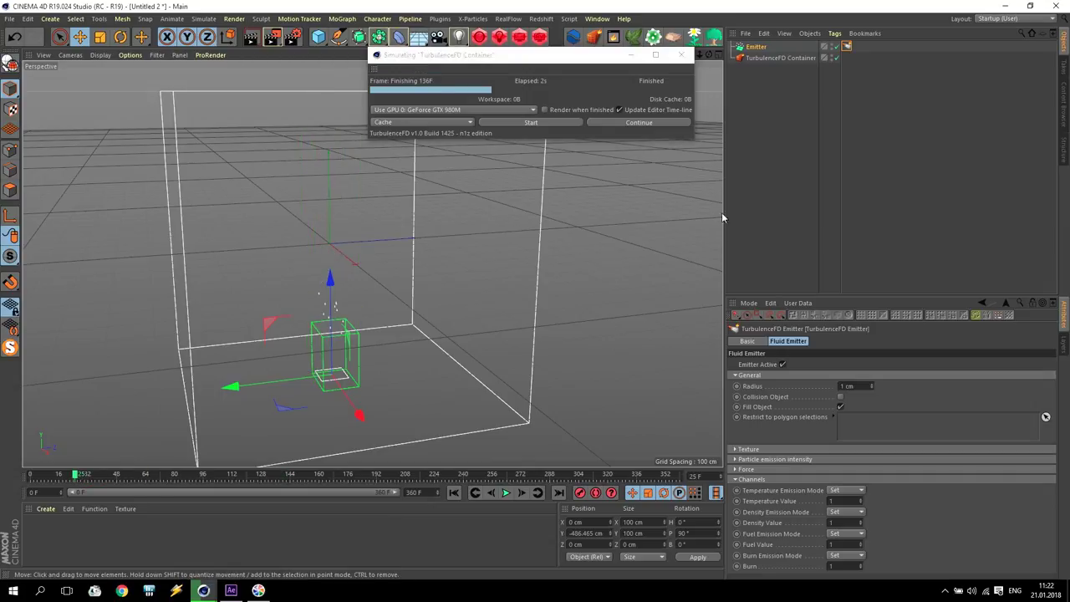
drag(549, 53, 463, 69)
Select the TurbulenceFD Container and tick Active for the Burn and Fuel channels
click(775, 59)
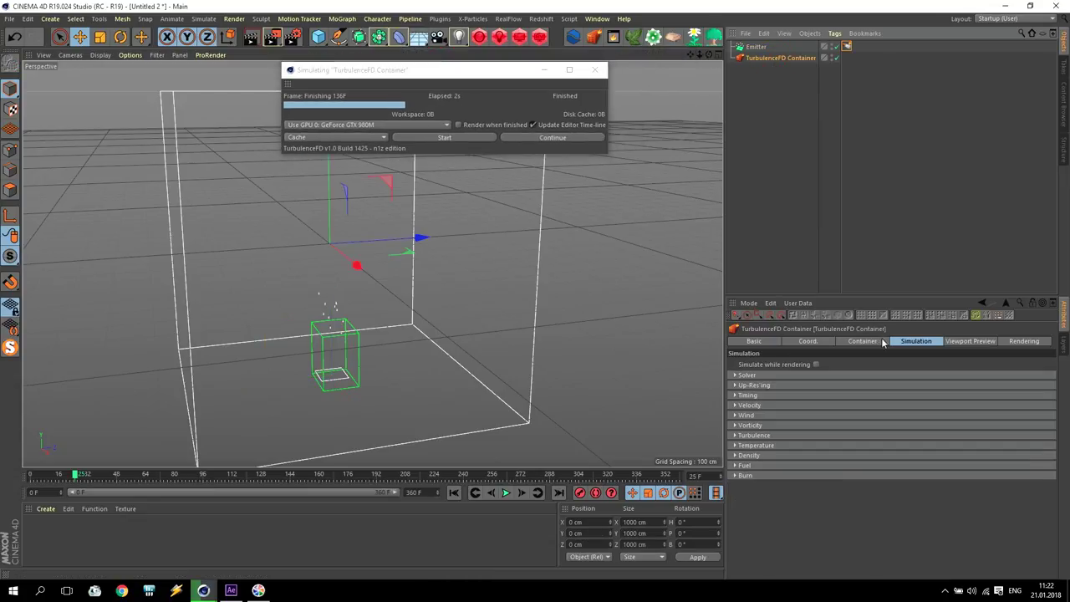
click(735, 475)
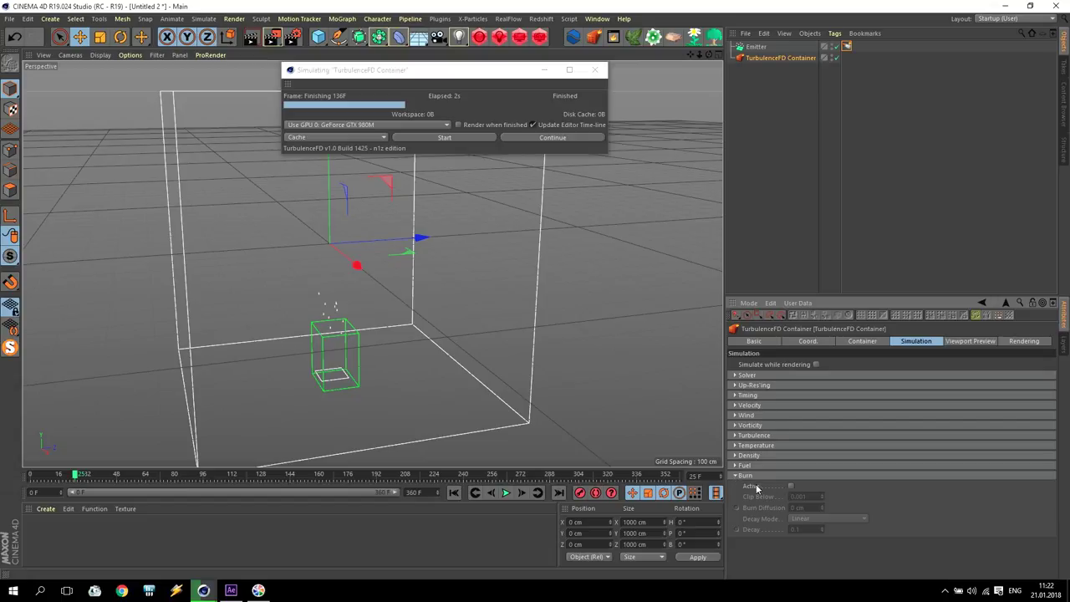
click(790, 485)
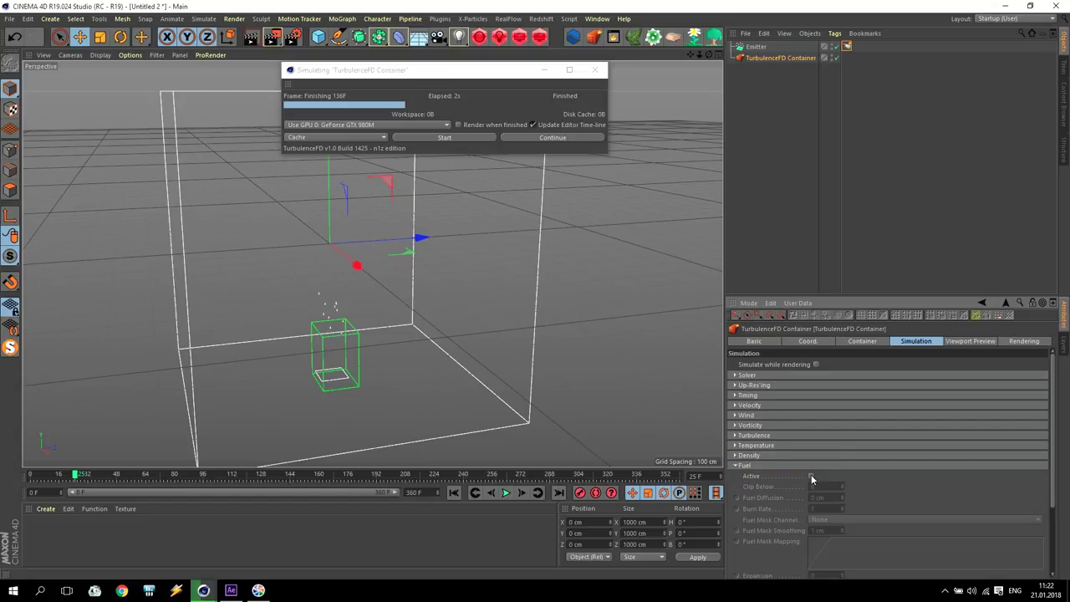
click(735, 473)
click(735, 466)
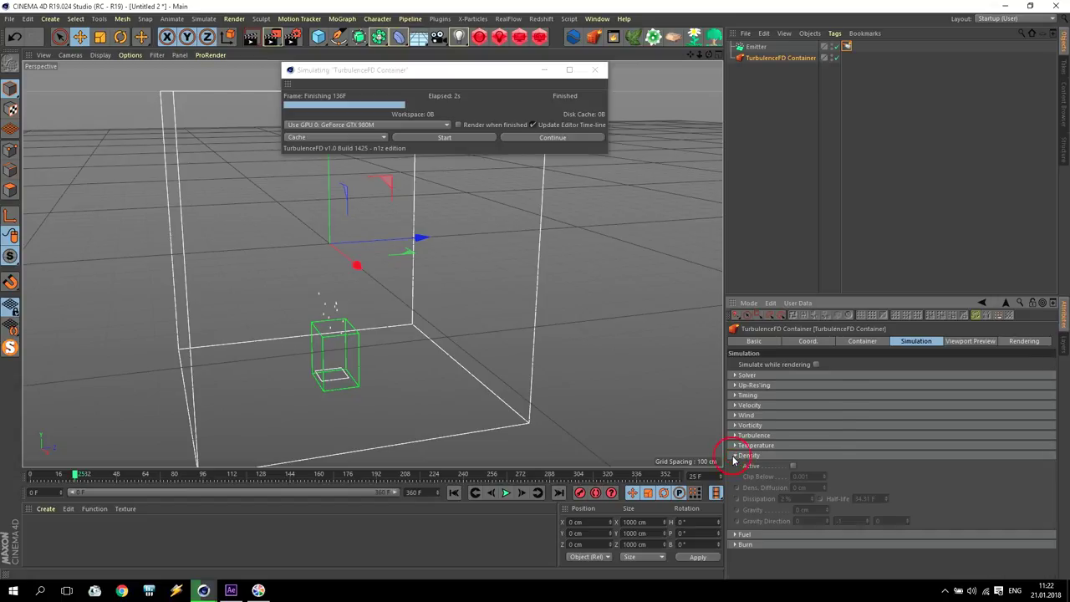
click(791, 475)
click(736, 464)
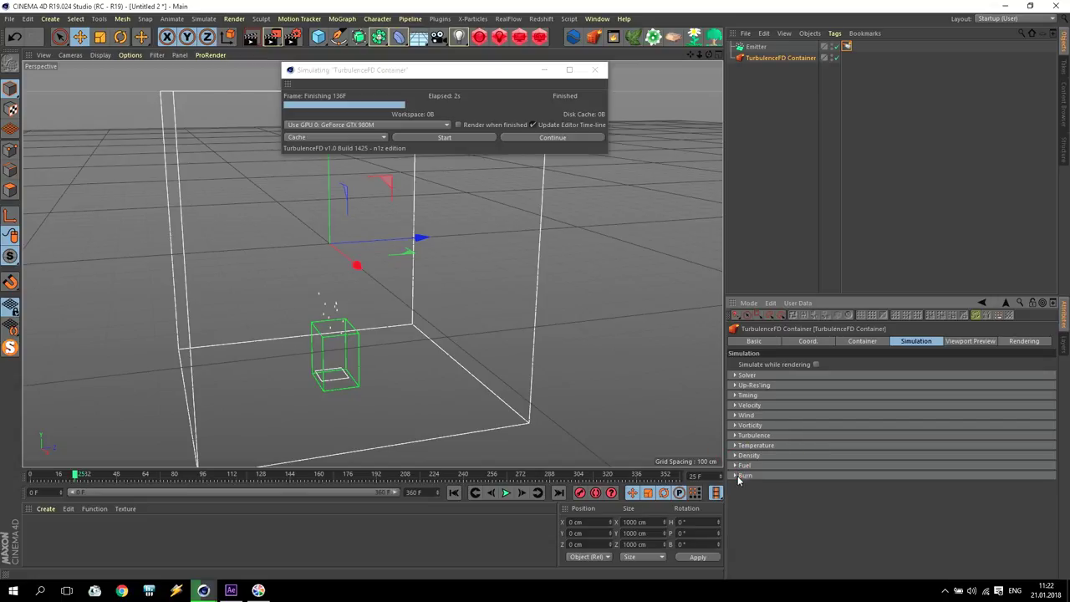
click(735, 475)
Restart the simulation, overwriting the existing cache, then stop it
click(737, 475)
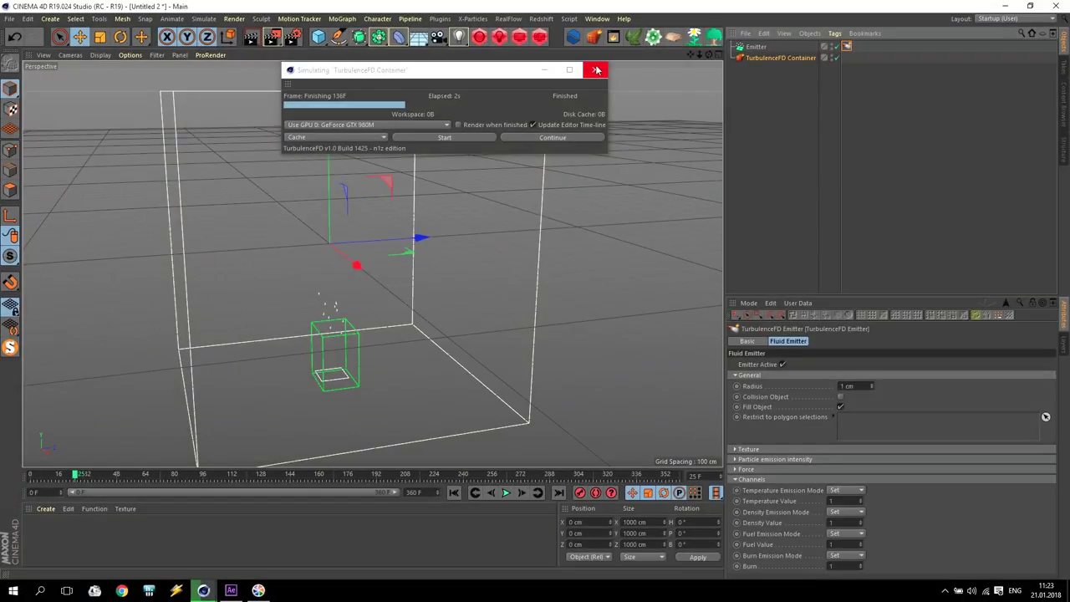
click(458, 137)
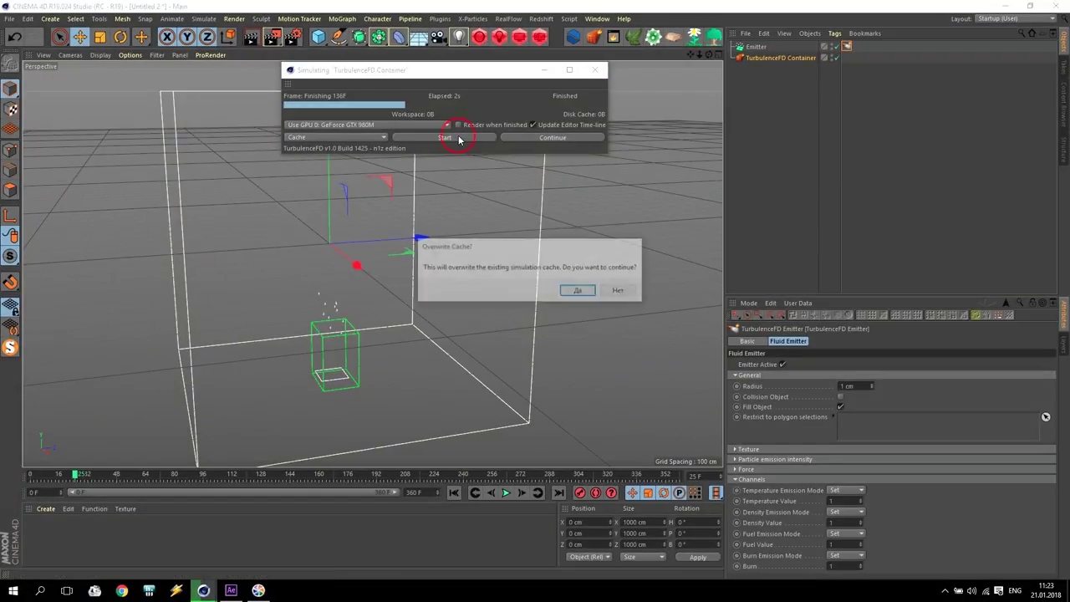
click(578, 291)
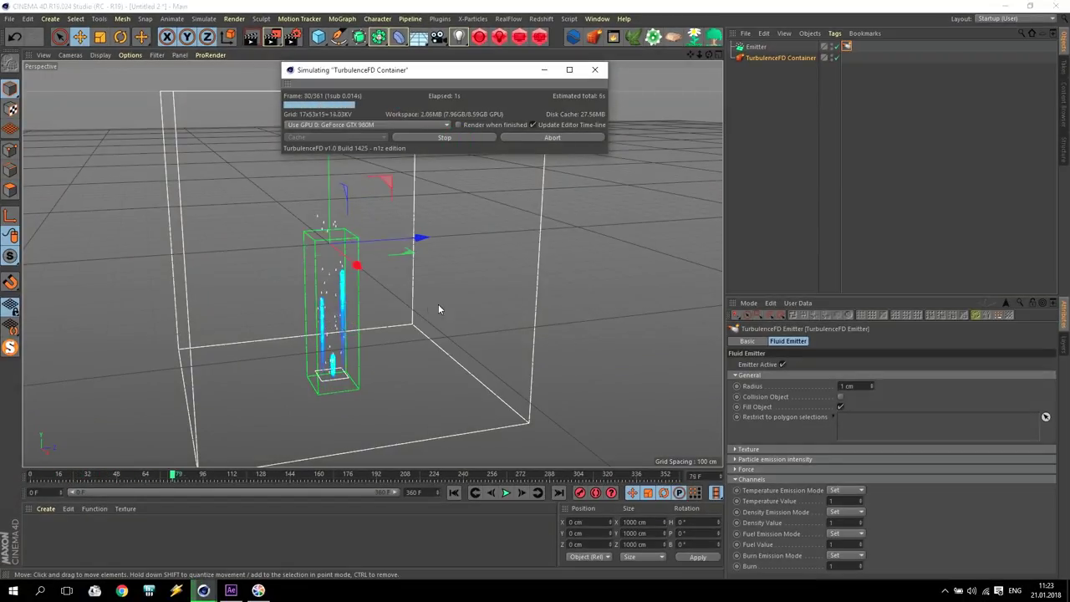
click(458, 137)
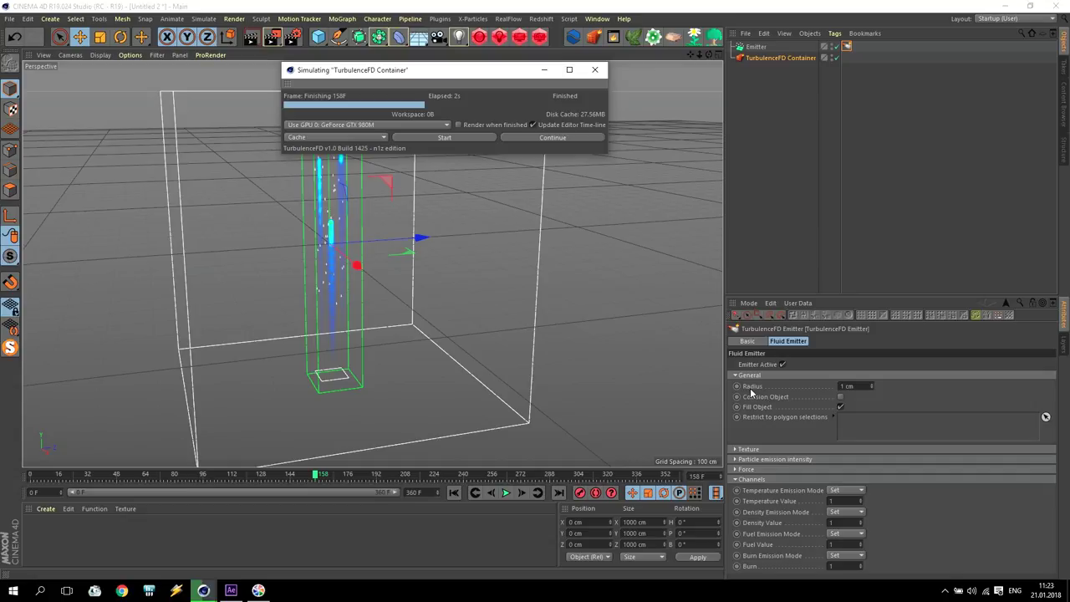
Set the fluid emitter Radius to 5 cm, re-simulate to frame 147, and close the window
click(858, 386)
text(5)
click(438, 139)
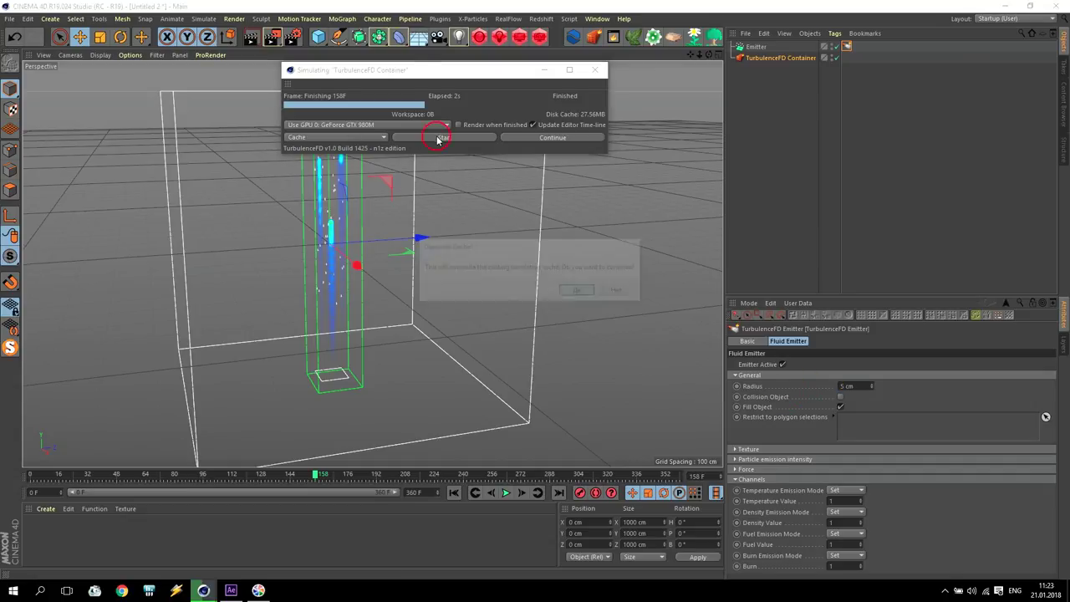
click(576, 290)
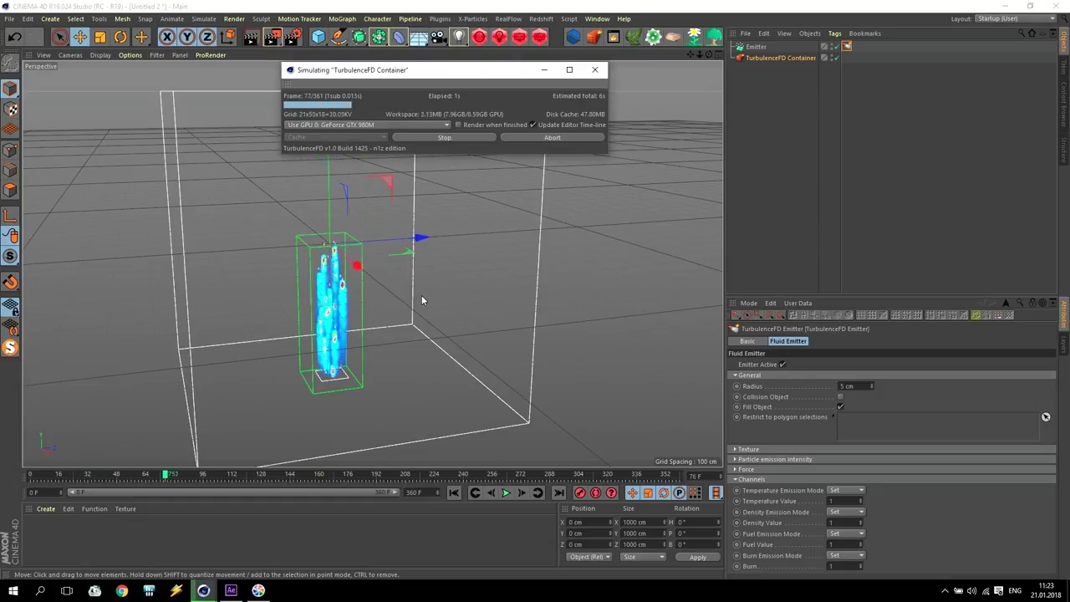
click(443, 138)
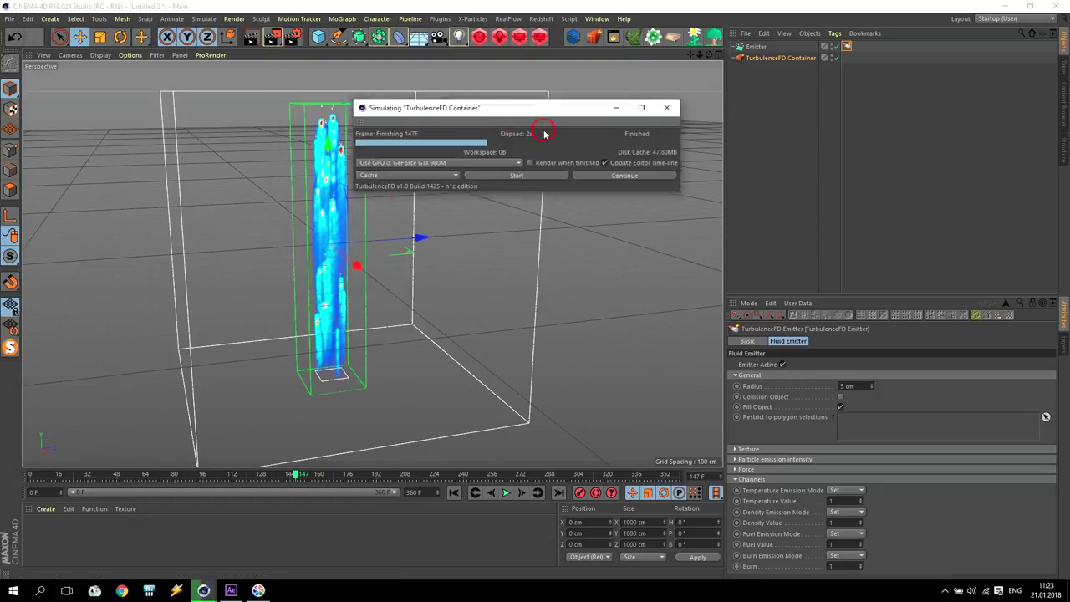
click(646, 131)
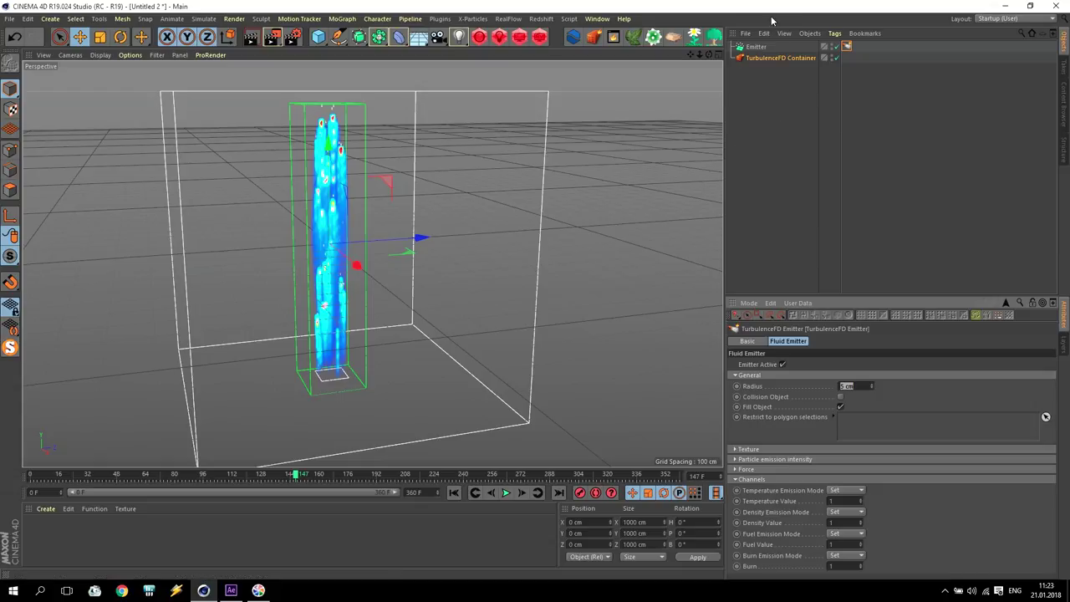
Make the Emitter a 25 × 25 cm Cone with a 25° angle
click(758, 47)
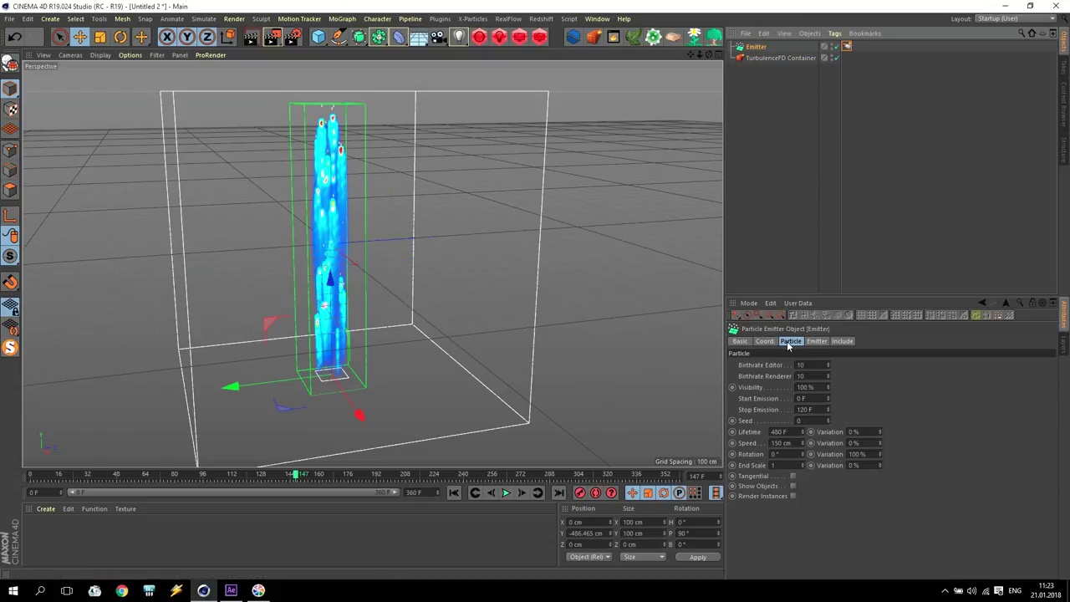
click(817, 341)
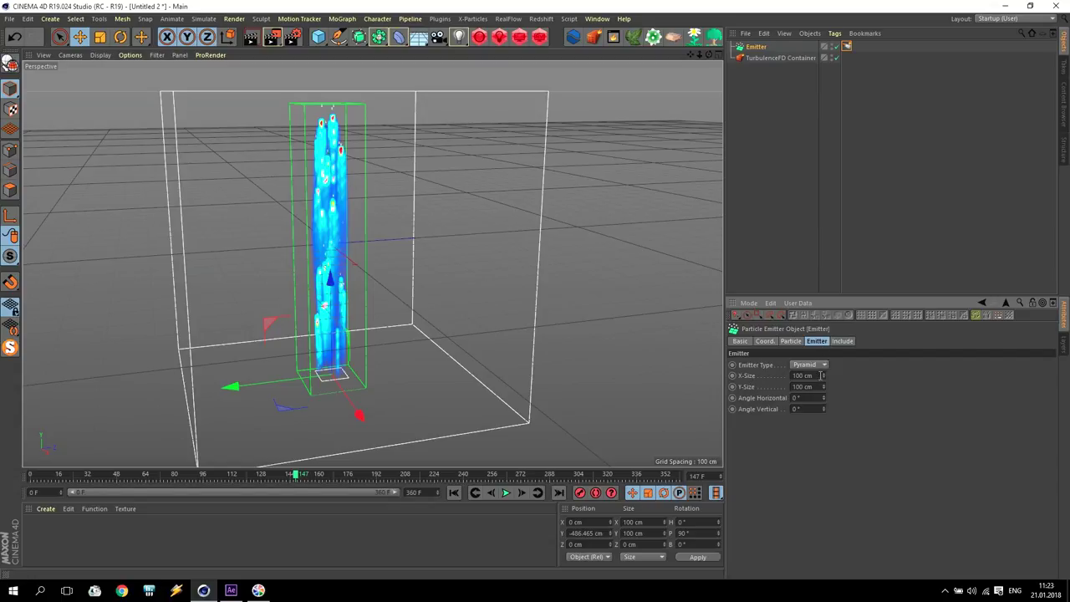
drag(823, 375, 695, 387)
key(Tab)
click(804, 366)
click(804, 386)
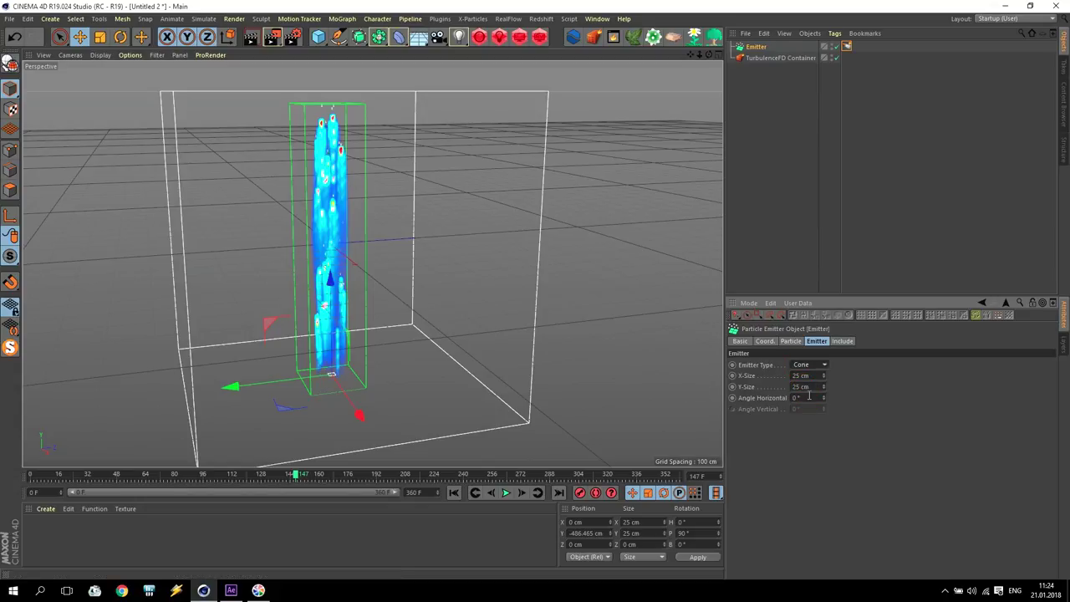
drag(808, 397, 601, 392)
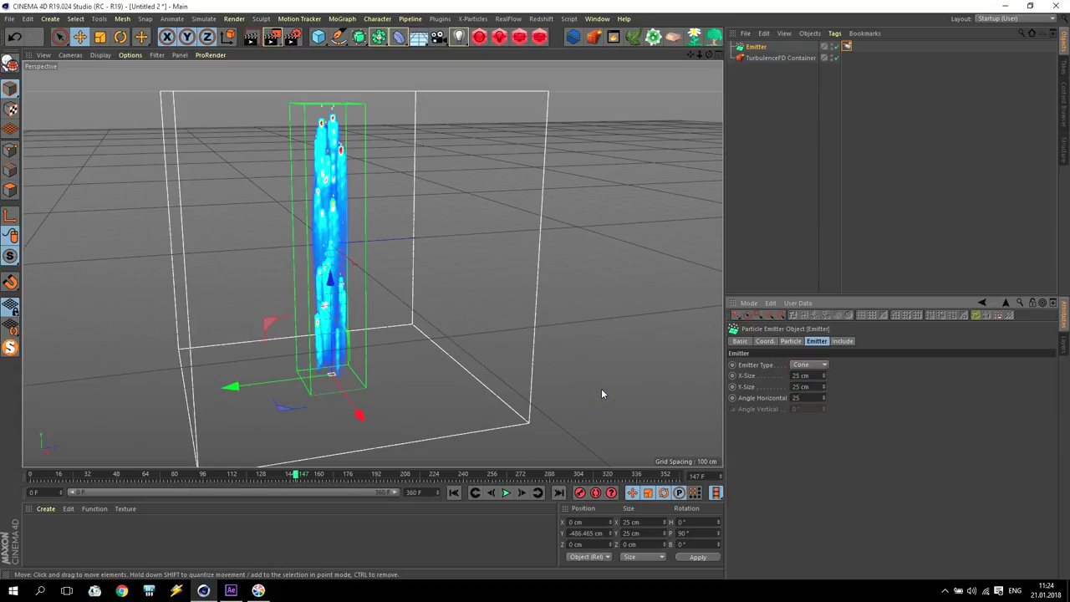
Set birthrates to 10000, emission frames 10–15, lifetime 20 F with 100% variation
click(791, 341)
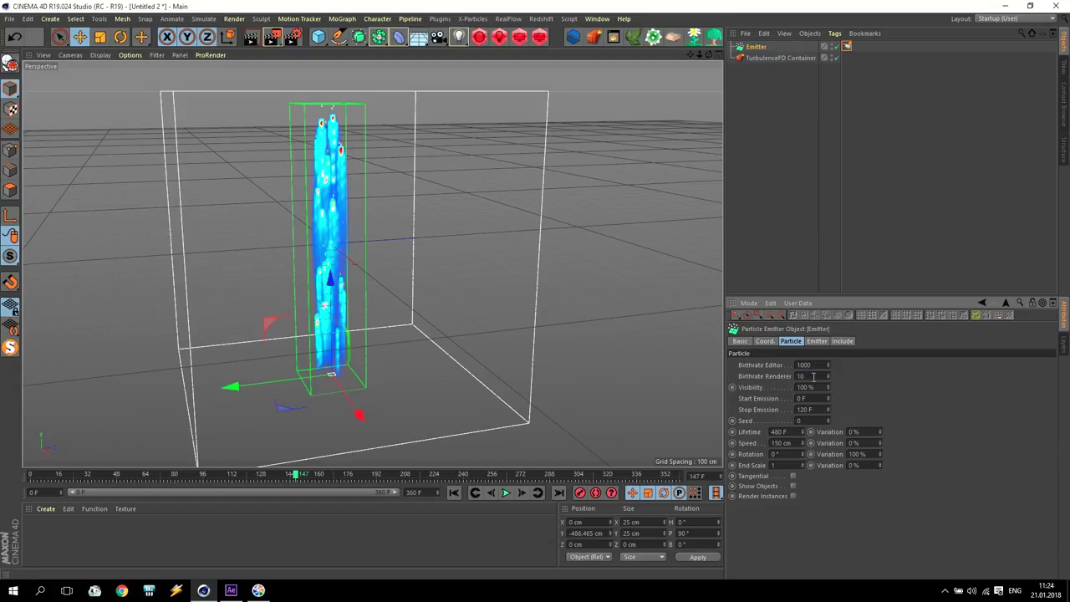
text(000)
drag(812, 398, 733, 394)
drag(825, 409, 640, 466)
text(1)
key(Return)
click(875, 431)
text(100)
key(Return)
Give particles 50 cm speed and 360° rotation, then rewind to frame 0
click(796, 444)
text(50)
key(Tab)
text(1)
click(777, 454)
text(360)
key(Return)
click(817, 341)
click(791, 341)
click(816, 341)
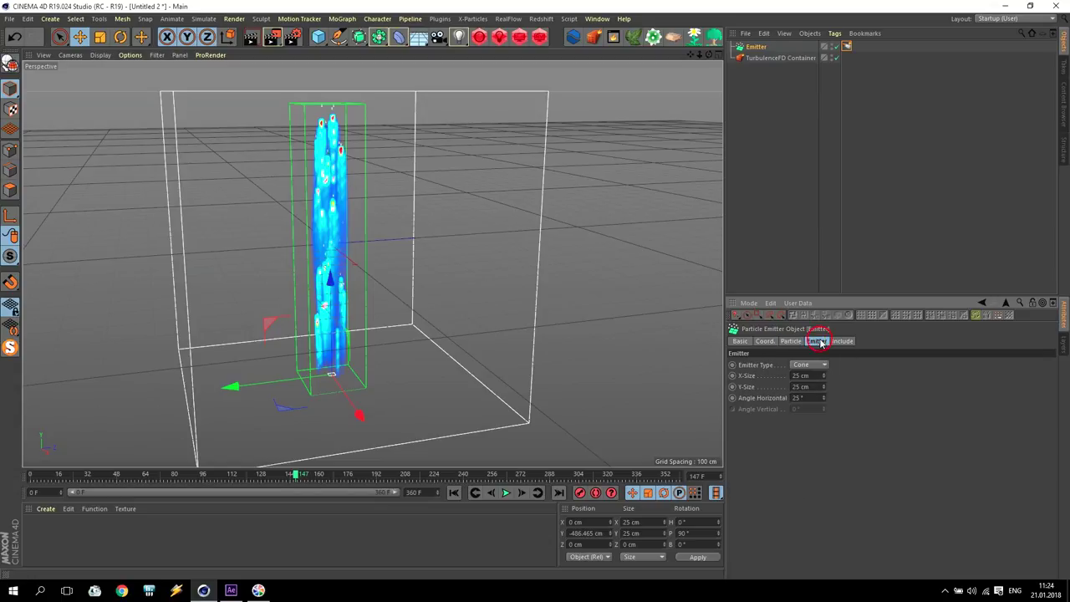
click(791, 342)
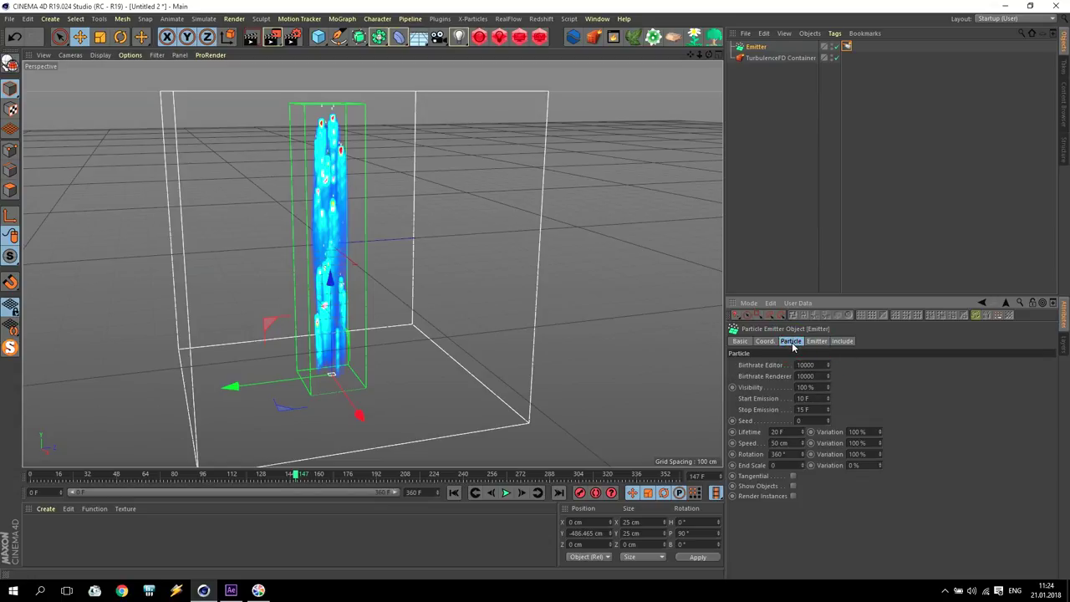
click(452, 493)
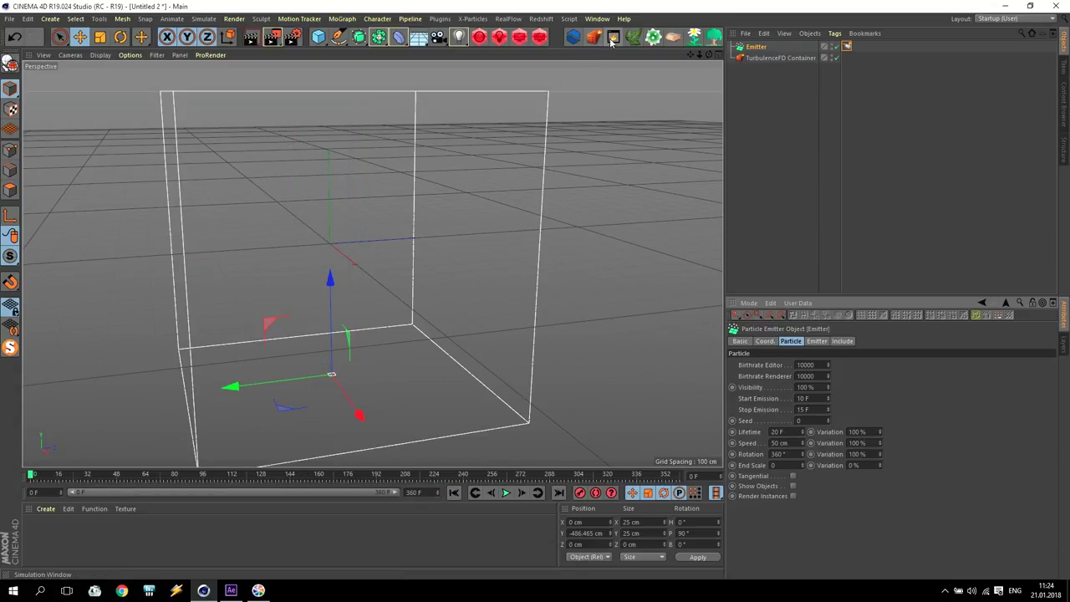
Re-run the TurbulenceFD simulation over the old cache to frame 177, review the plume, and close the window
click(613, 36)
drag(484, 141, 562, 81)
click(571, 138)
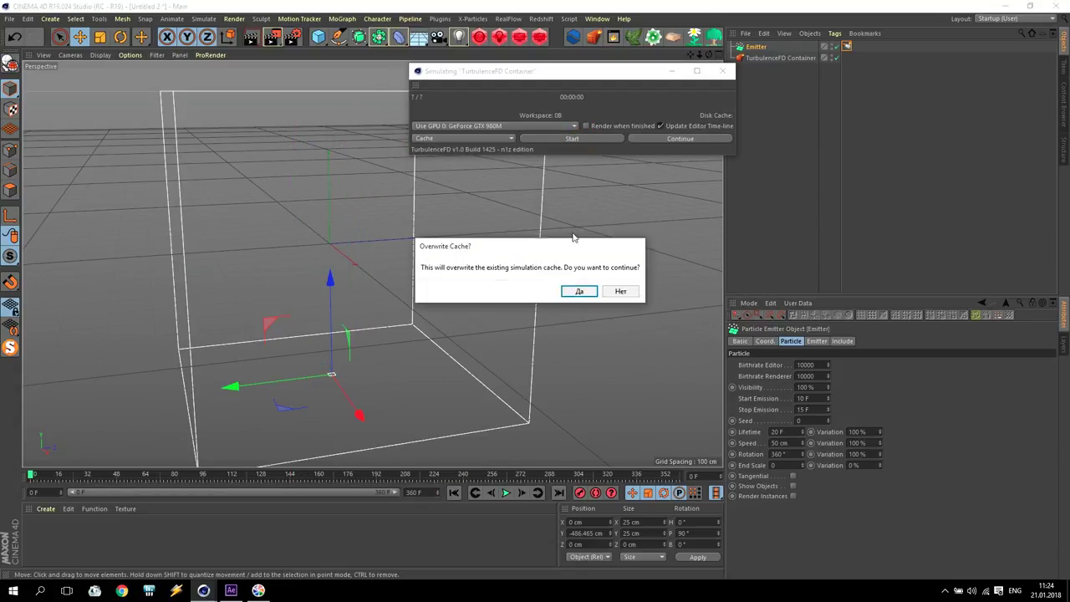
click(577, 291)
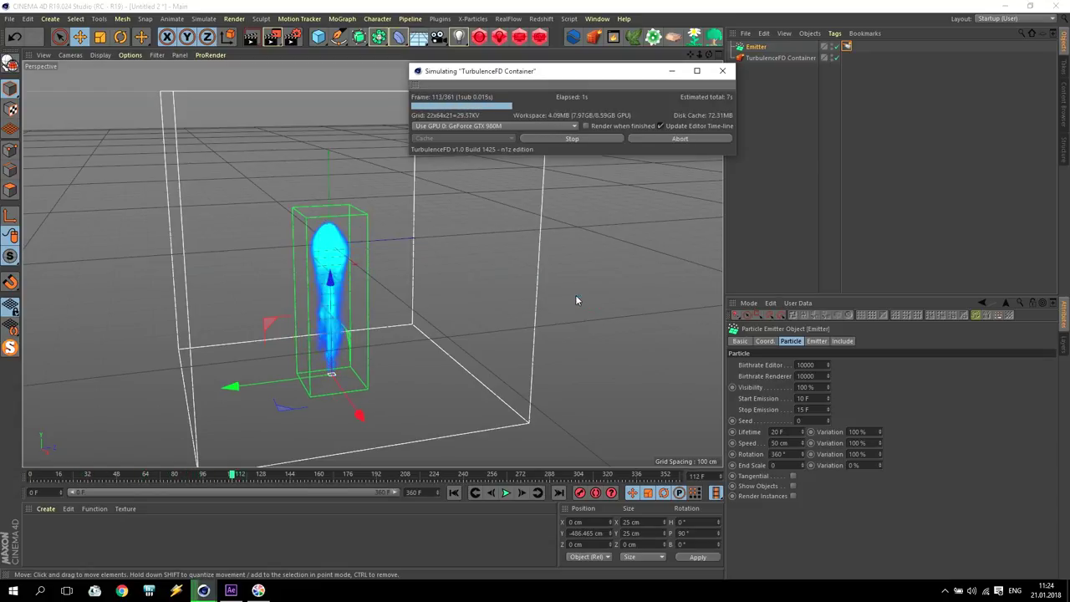
click(594, 137)
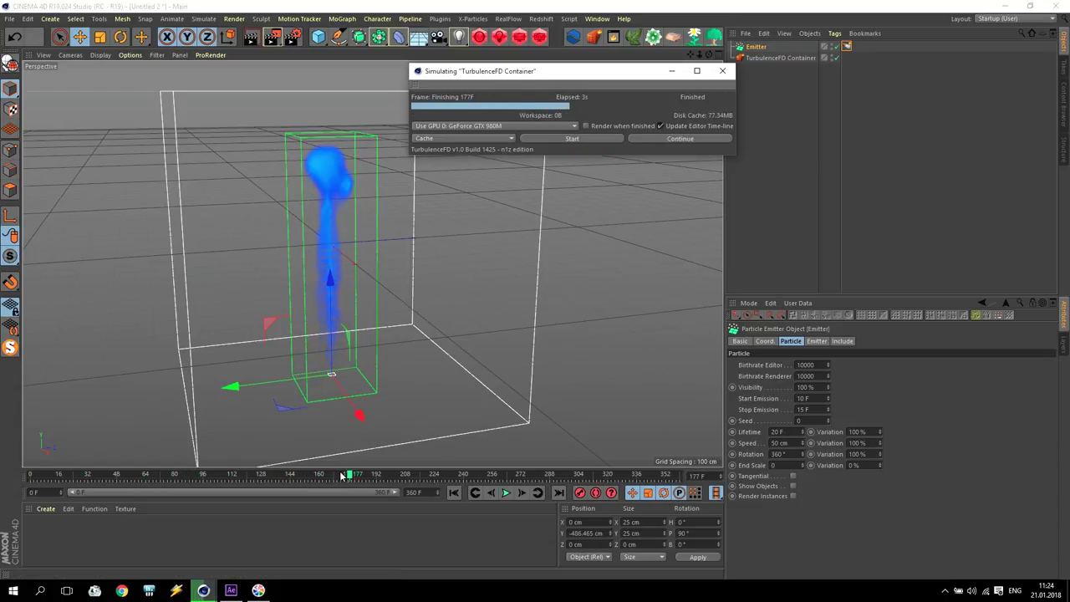
drag(351, 476, 171, 481)
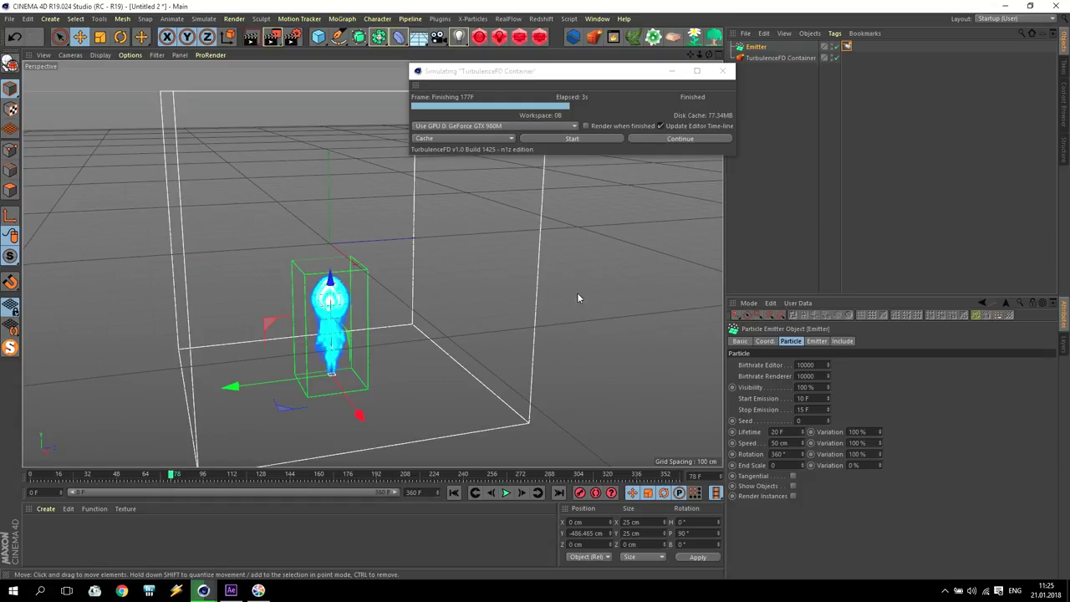
click(724, 72)
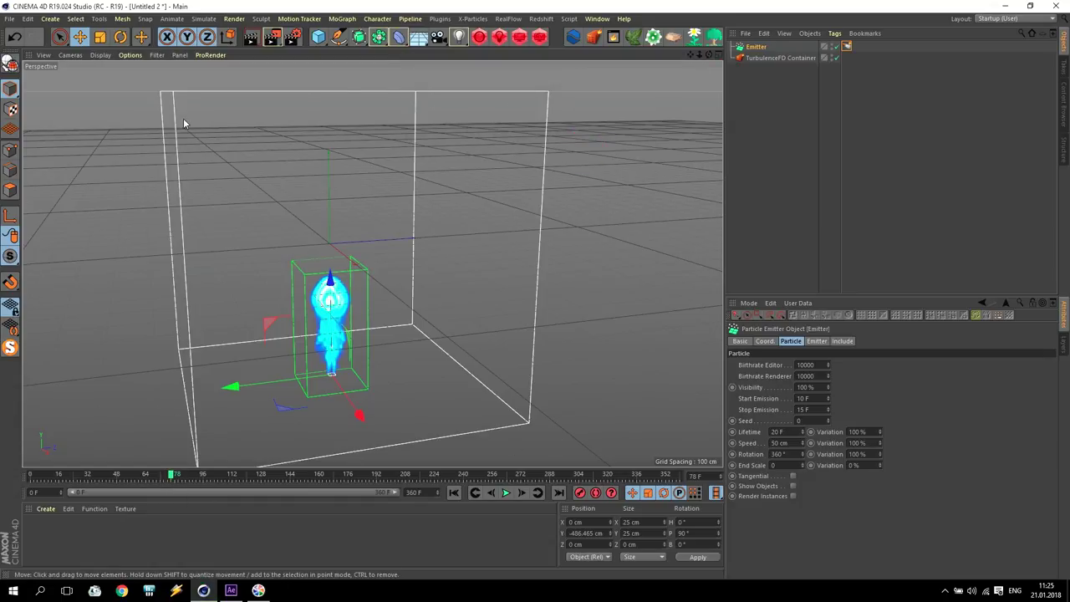
Switch to the four-view layout and disable the TurbulenceFD Container
middle_click(552, 278)
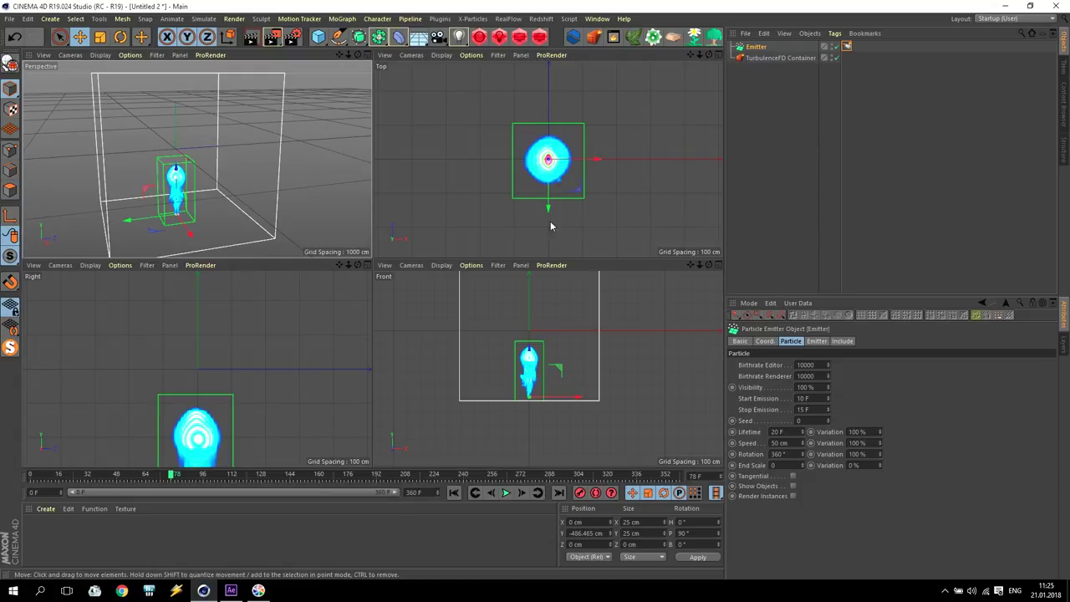
click(835, 57)
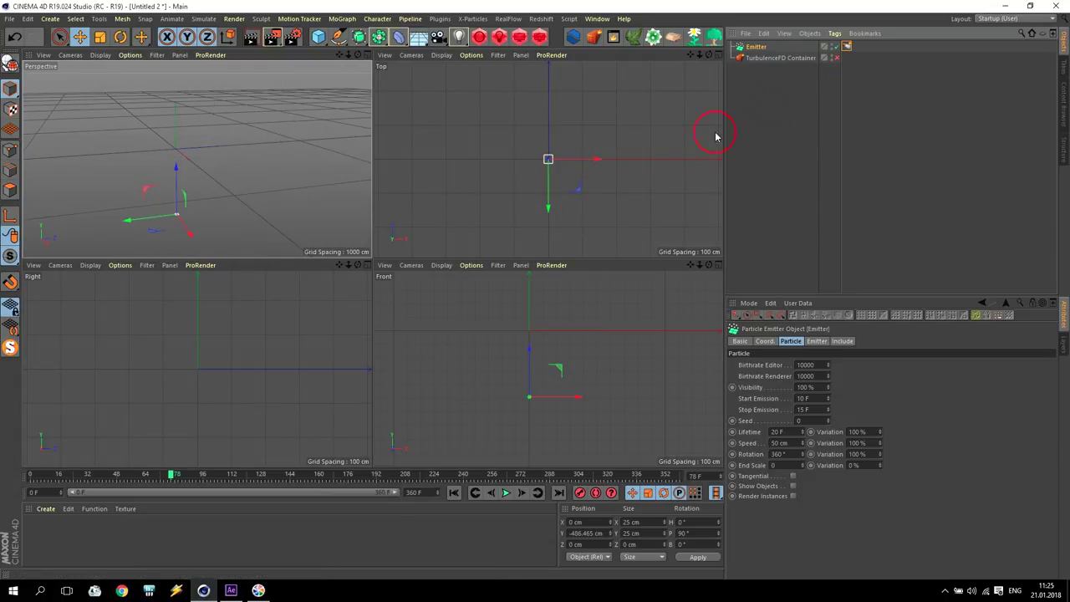
scroll(711, 134, up, 5)
scroll(556, 169, up, 4)
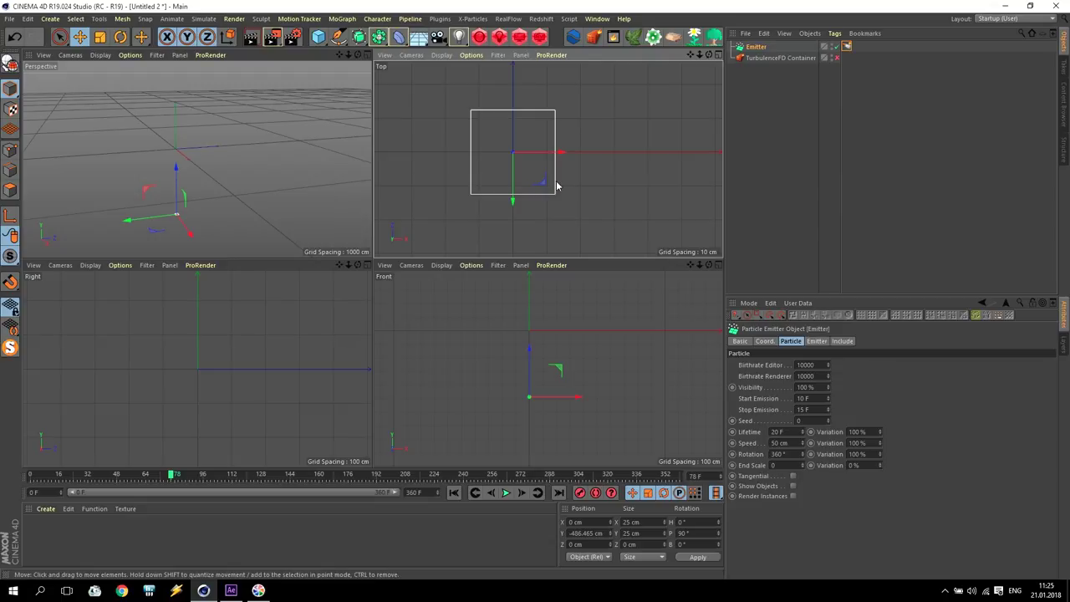
Copy the emitter in the Top view into a 2×2 square of four emitters at ±12.547 cm
drag(544, 183, 599, 109)
click(759, 50)
ctrl+click(757, 58)
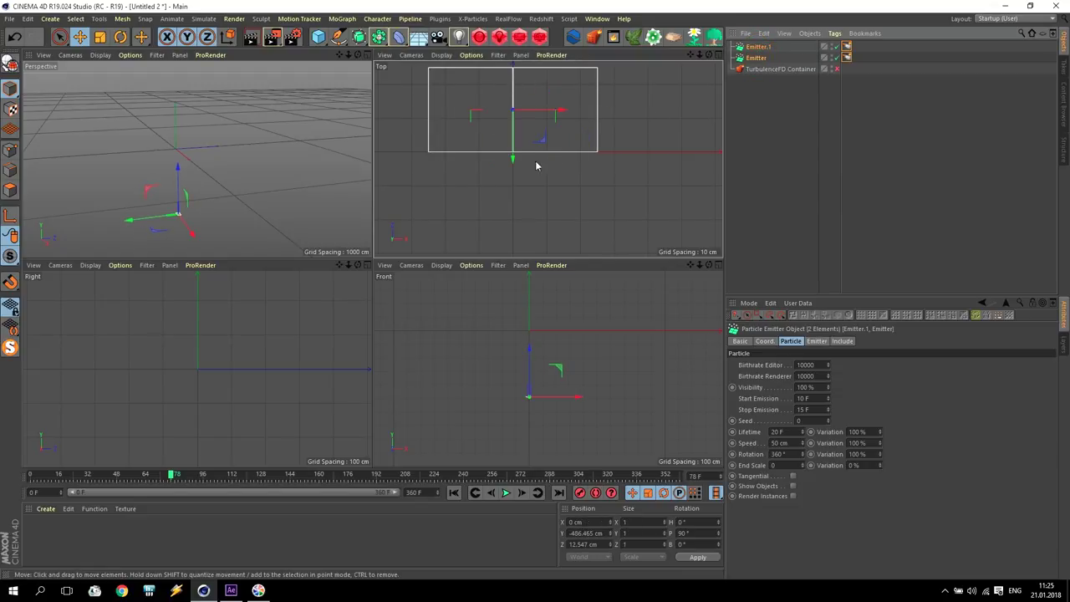
ctrl+drag(513, 163, 513, 242)
click(760, 47)
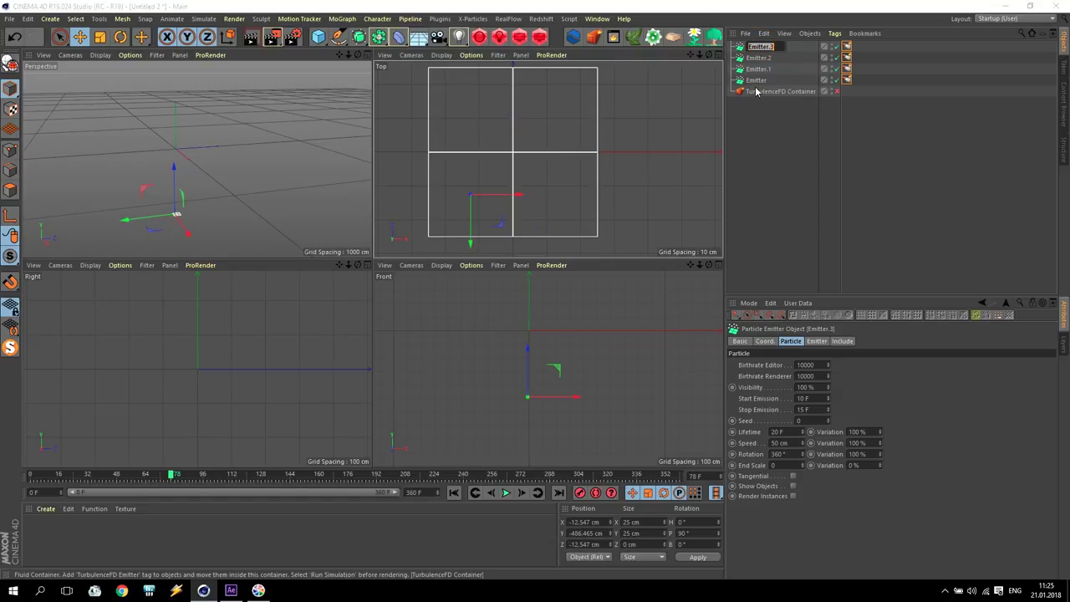
Rename the original Emitter to Emitter.0
click(757, 80)
click(768, 49)
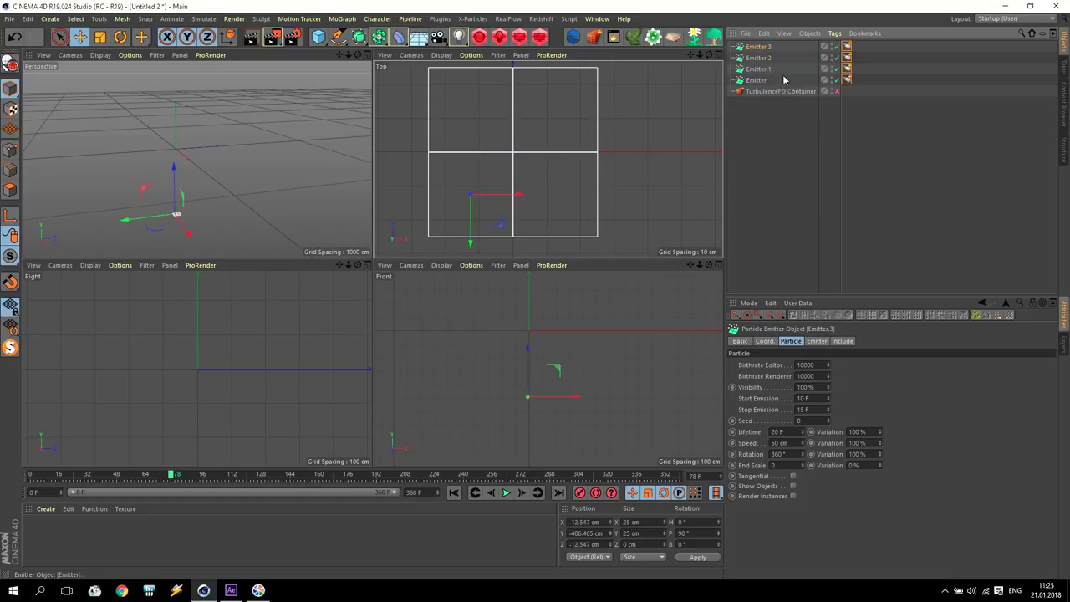
click(759, 82)
double_click(762, 82)
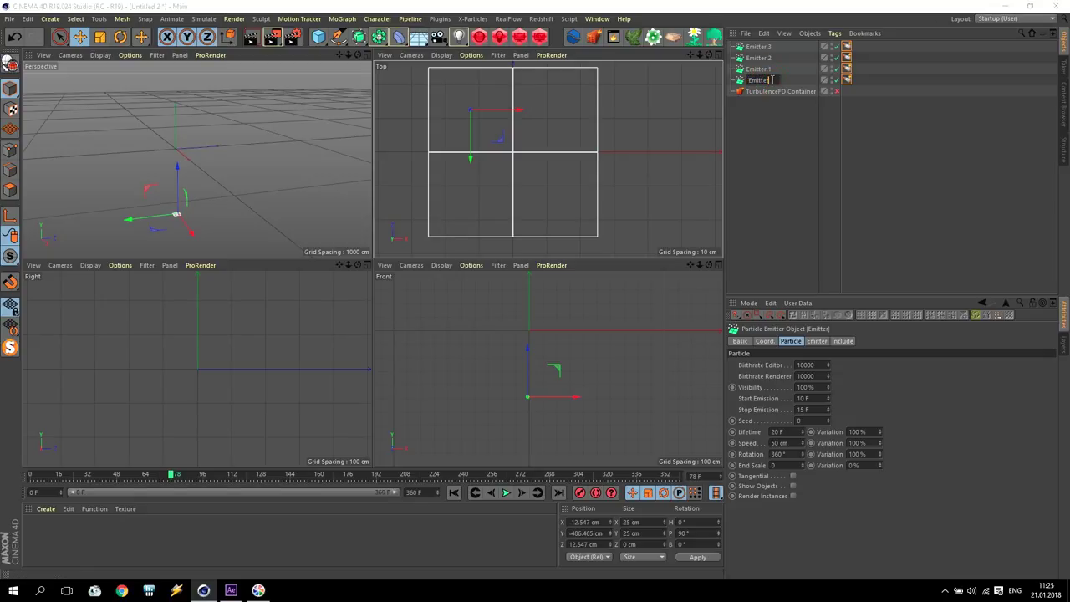
text(.0)
click(791, 124)
click(762, 81)
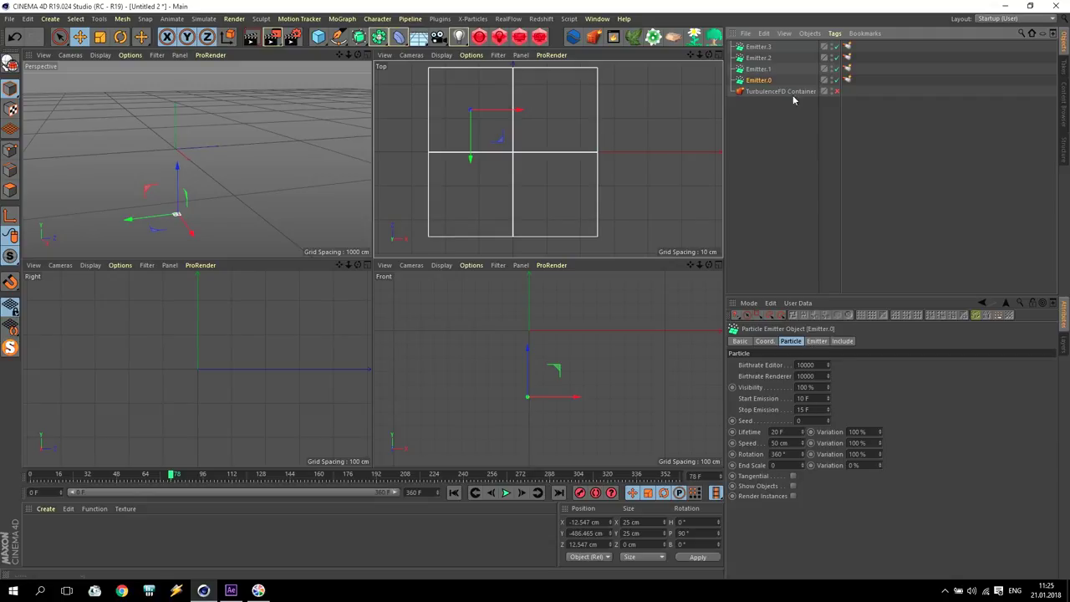
Give Emitter.1 an emission window of 15–20 F
click(766, 70)
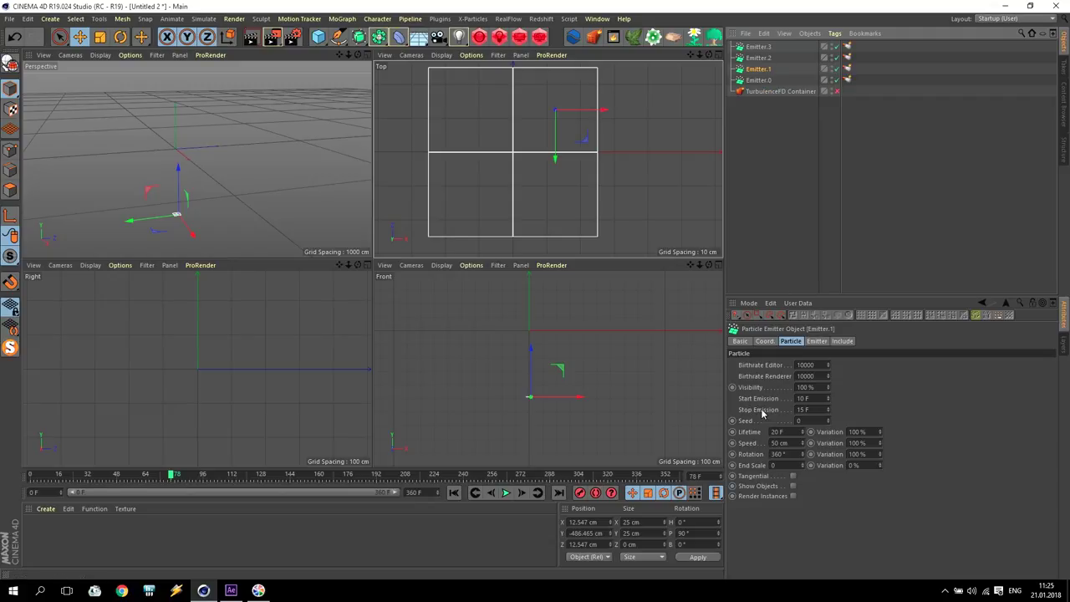
drag(818, 398, 779, 402)
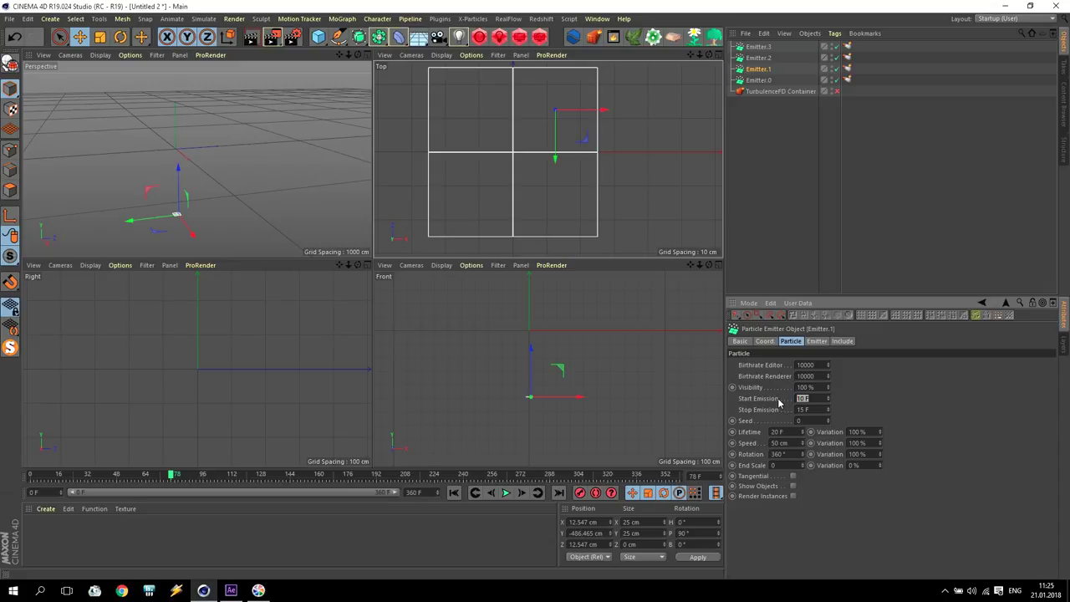
click(819, 409)
text(20)
click(767, 408)
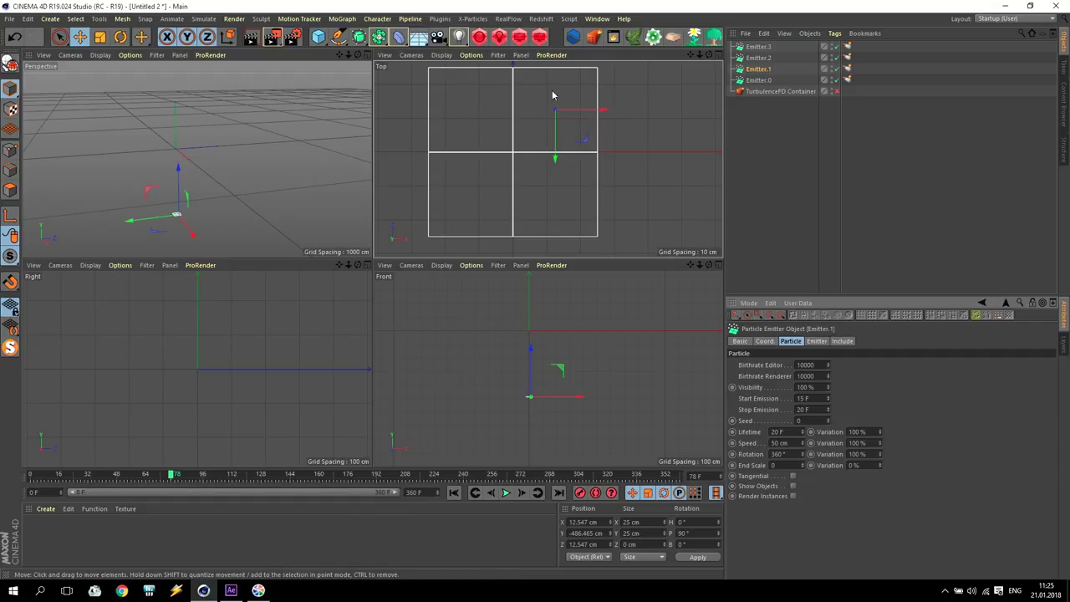
Give Emitter.2 an emission window of 20–25 F
click(763, 59)
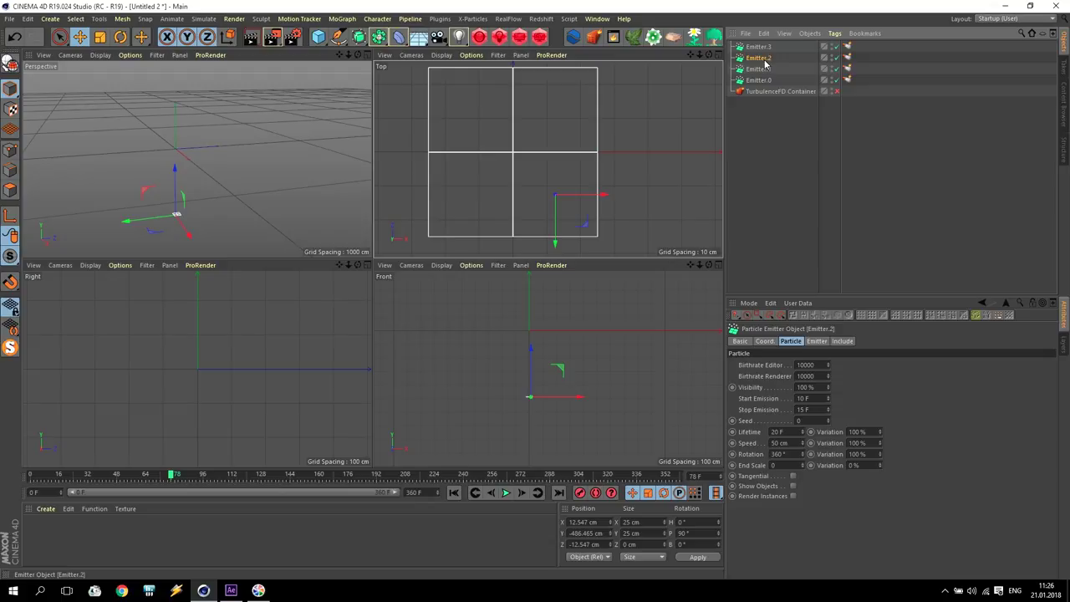
double_click(801, 410)
text(25)
key(shift+Tab)
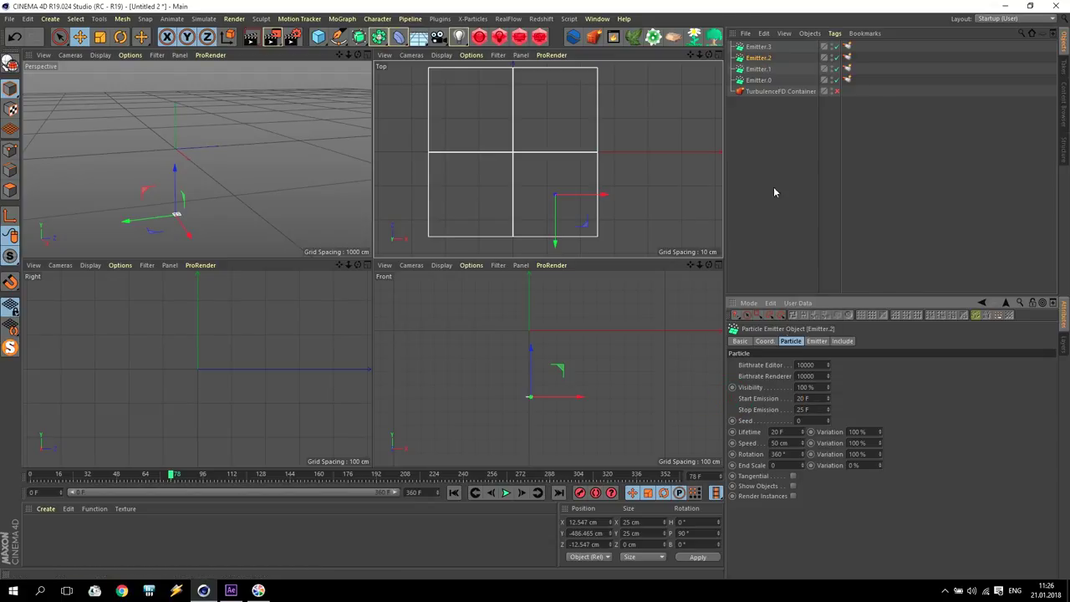
Give Emitter.3 an emission window of 25–30 F
click(758, 47)
double_click(802, 410)
text(30)
key(shift+Tab)
text(25)
key(Return)
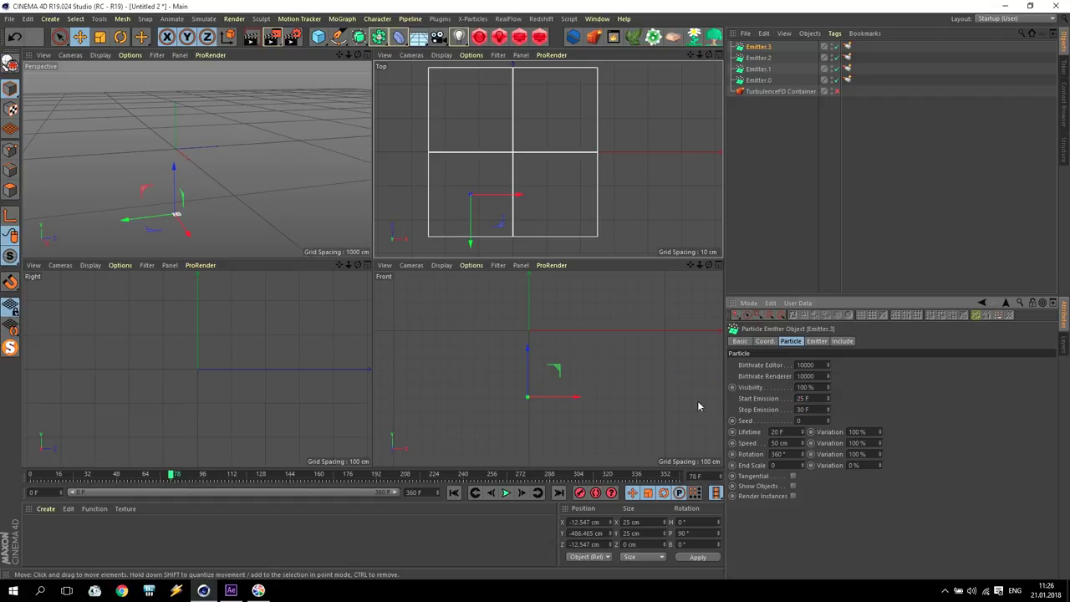
middle_click(214, 202)
alt+drag(300, 326, 375, 375)
Play the timeline from the start to preview the emitted particles
click(453, 492)
click(505, 492)
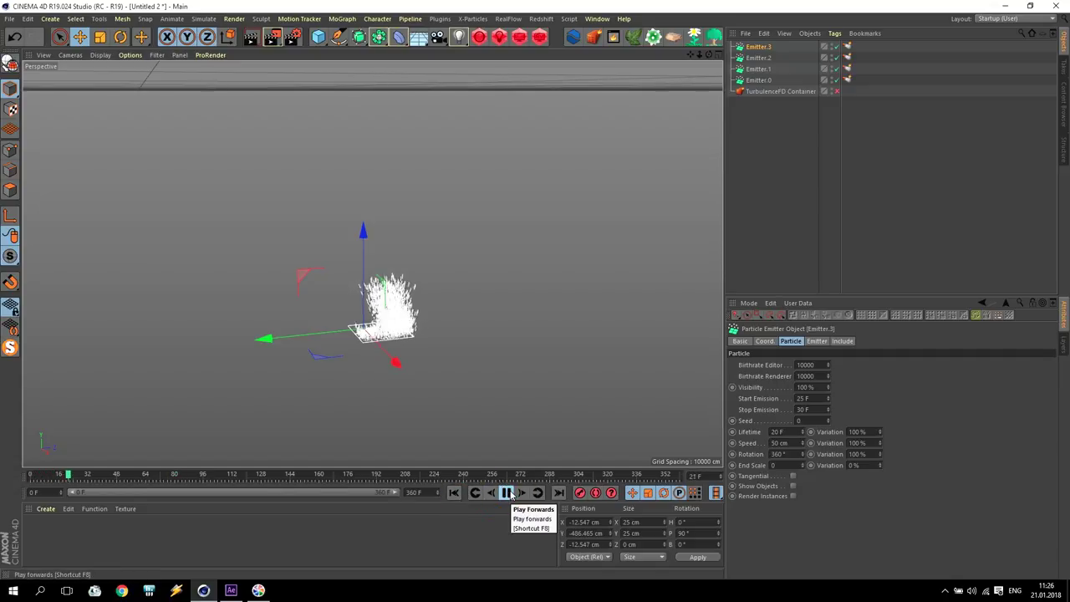
click(351, 491)
drag(129, 476, 31, 483)
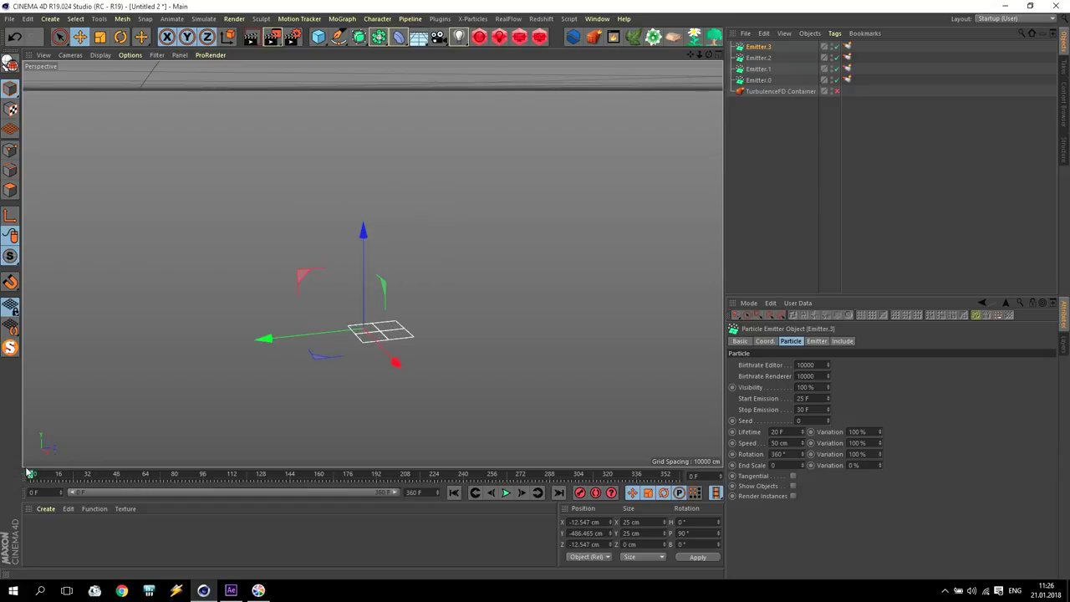
Raise the Fuel Value on the emitters' TurbulenceFD Emitter tags from 1 to 5
click(846, 47)
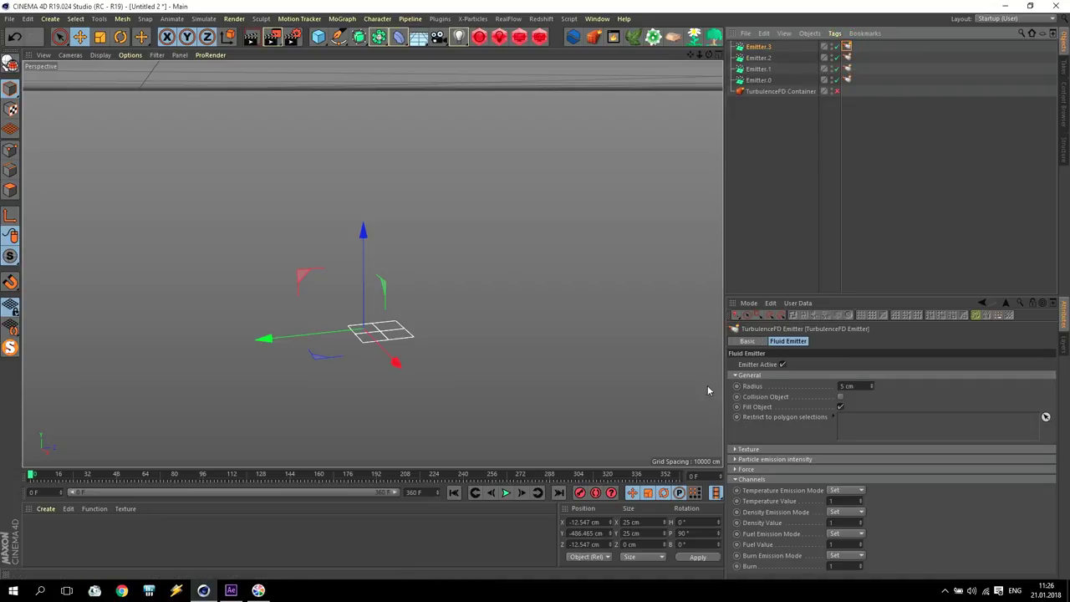
click(758, 57)
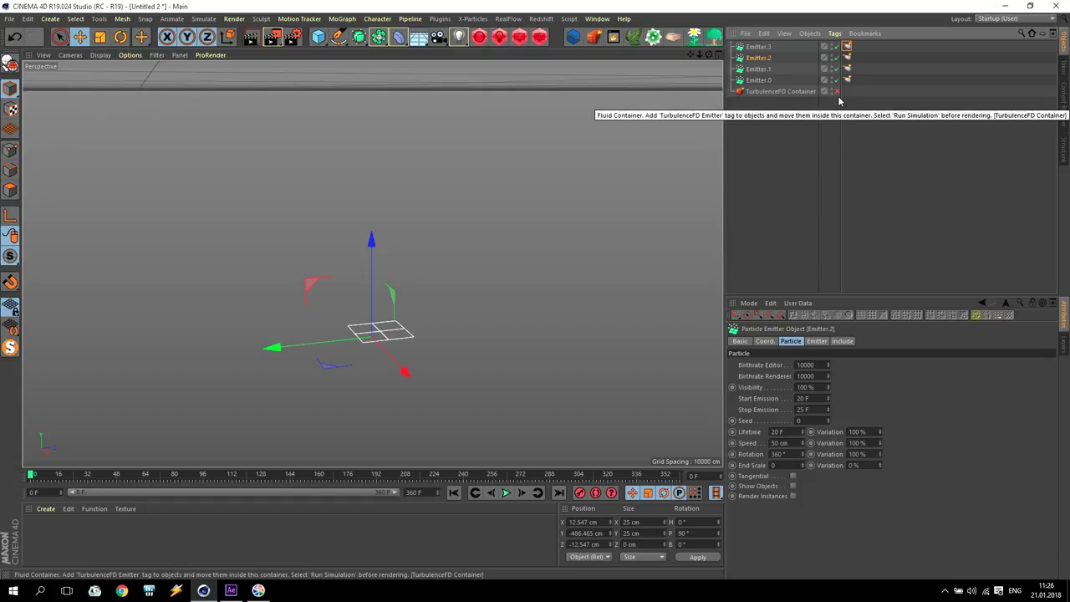
click(848, 47)
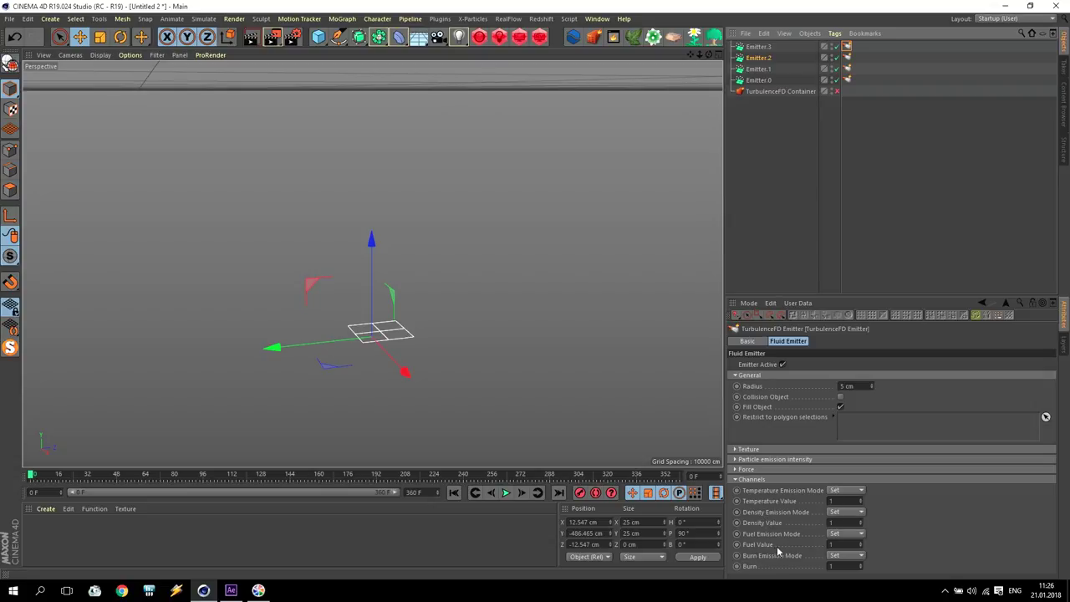
double_click(854, 544)
text(5)
key(Return)
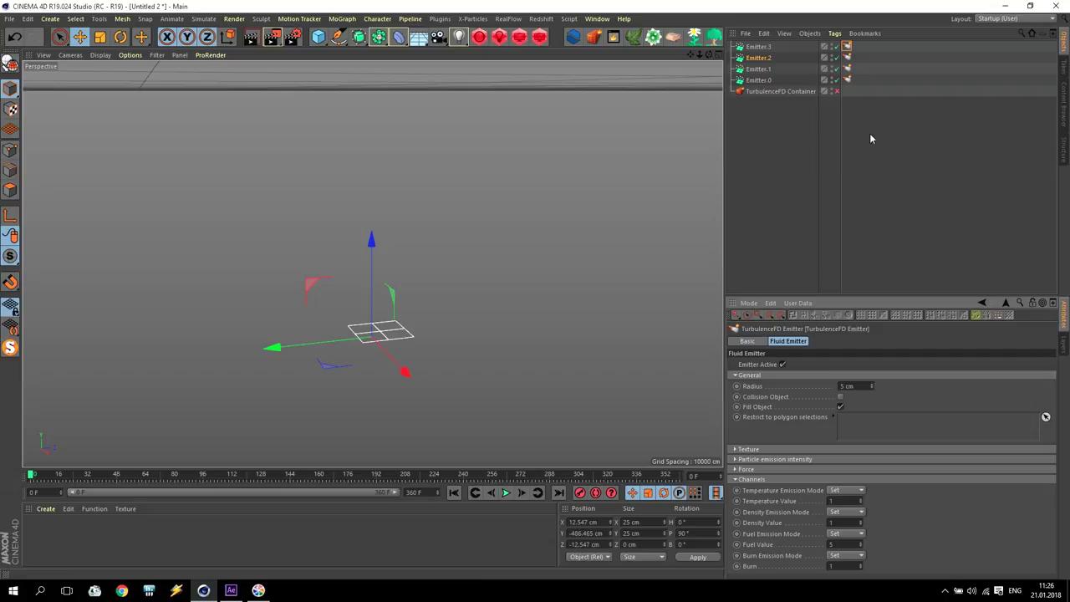
click(847, 70)
click(847, 79)
click(717, 555)
Re-simulate TurbulenceFD over the old cache up to frame 101 and re-enable the Container
click(612, 38)
click(576, 138)
click(586, 298)
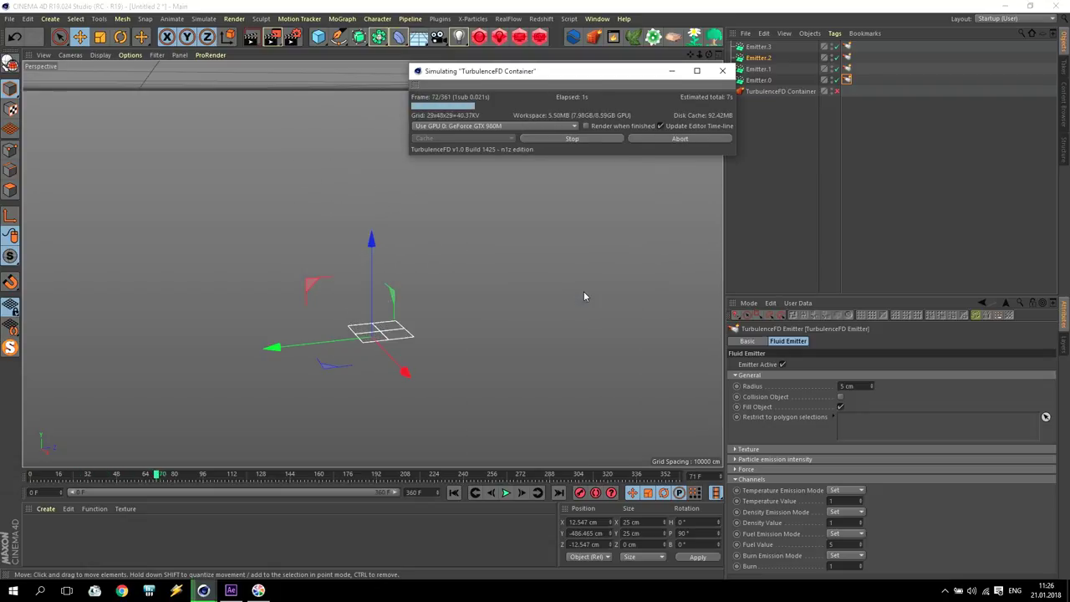
click(595, 138)
click(836, 91)
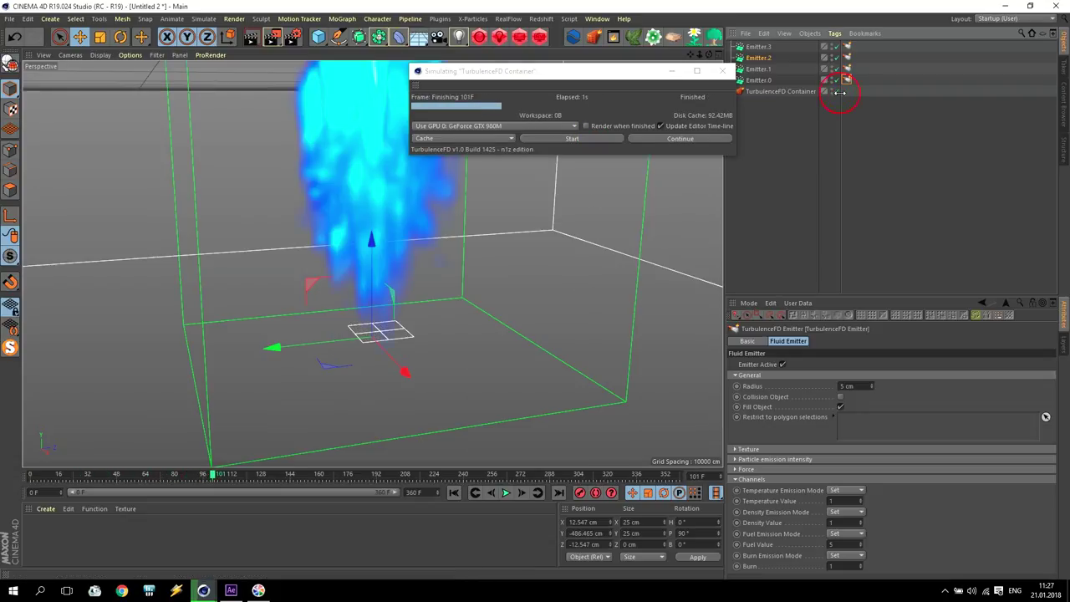
Review the cached fire plume and the container's resolution and cache settings
drag(211, 474, 123, 474)
drag(522, 72, 816, 194)
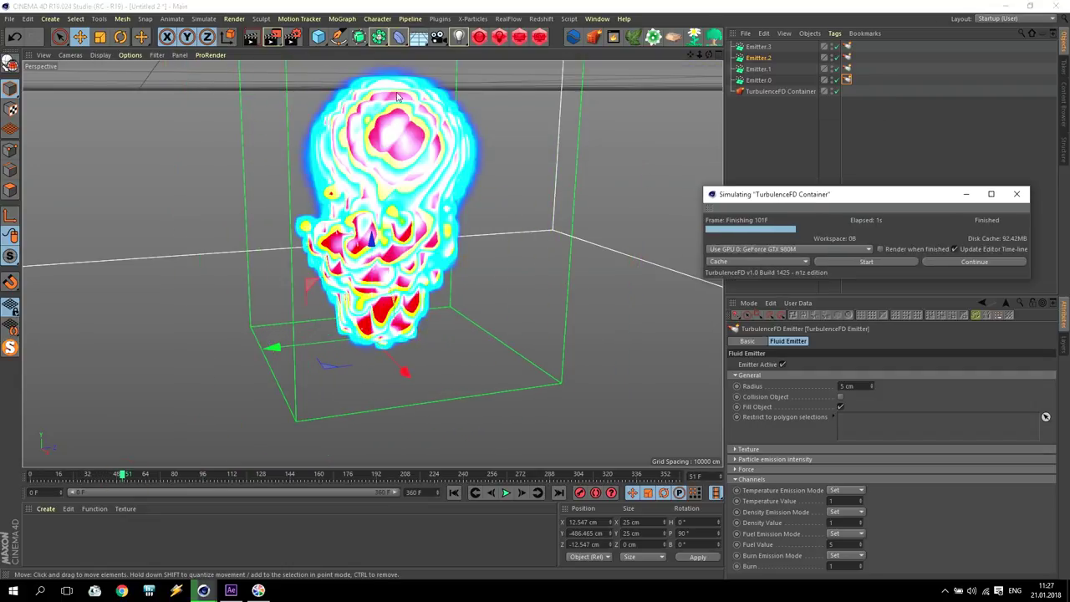
alt+drag(664, 75, 524, 280)
drag(729, 194, 396, 80)
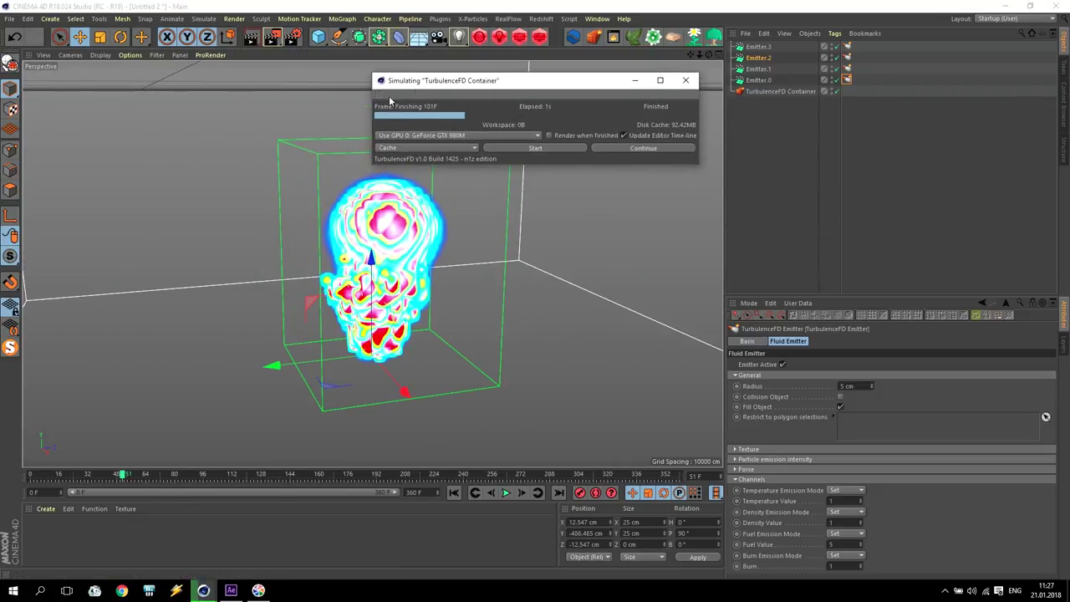
click(773, 91)
click(862, 341)
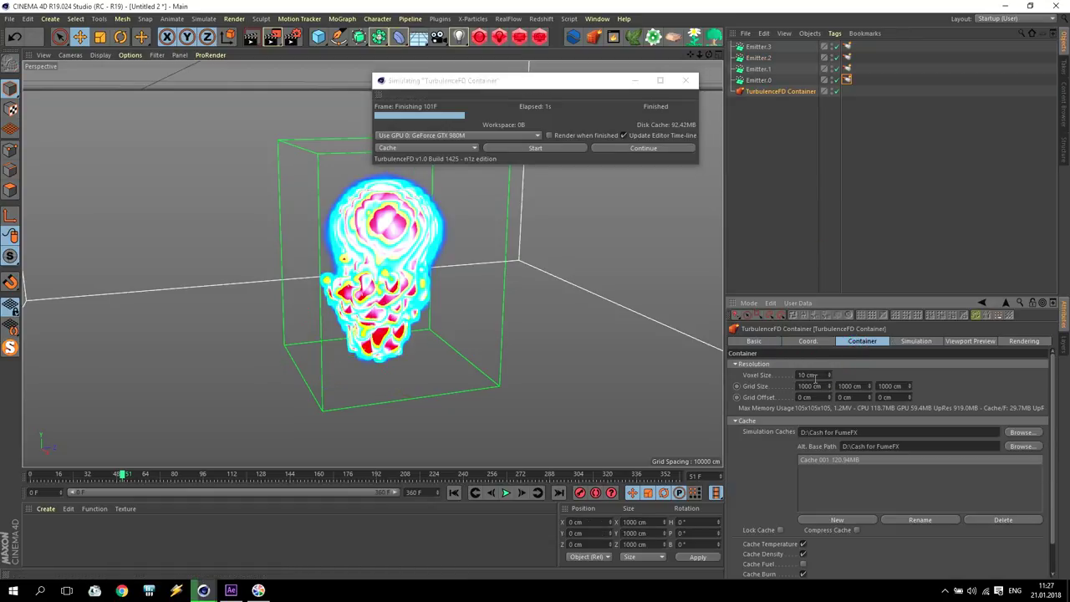
drag(635, 81, 926, 144)
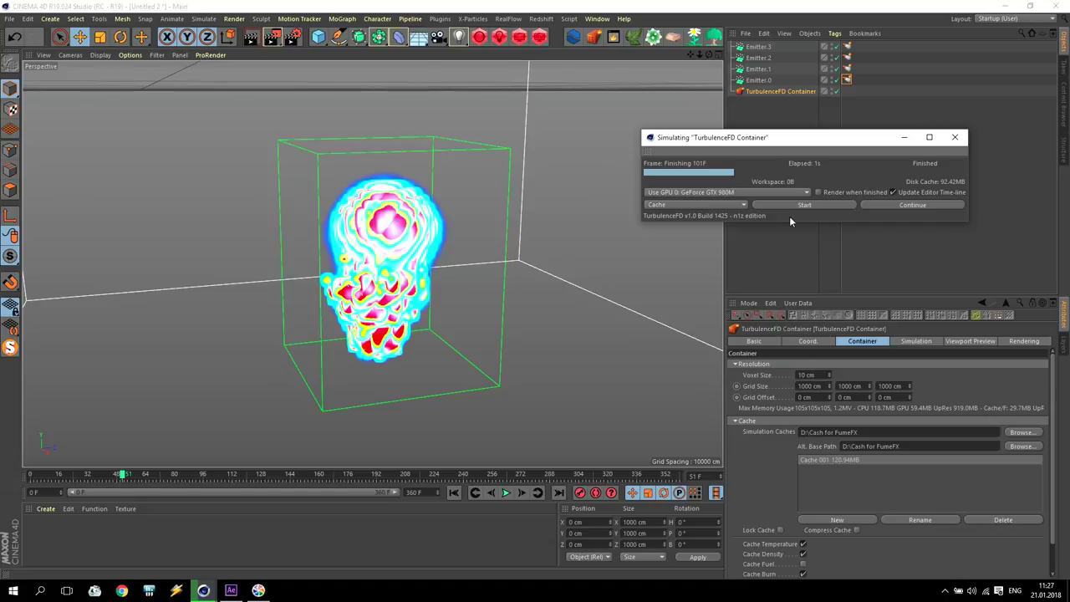
click(955, 137)
mouse_move(117, 480)
mouse_down()
mouse_move(71, 477)
mouse_move(206, 476)
mouse_move(91, 476)
mouse_move(162, 473)
mouse_move(107, 458)
mouse_move(128, 462)
mouse_up()
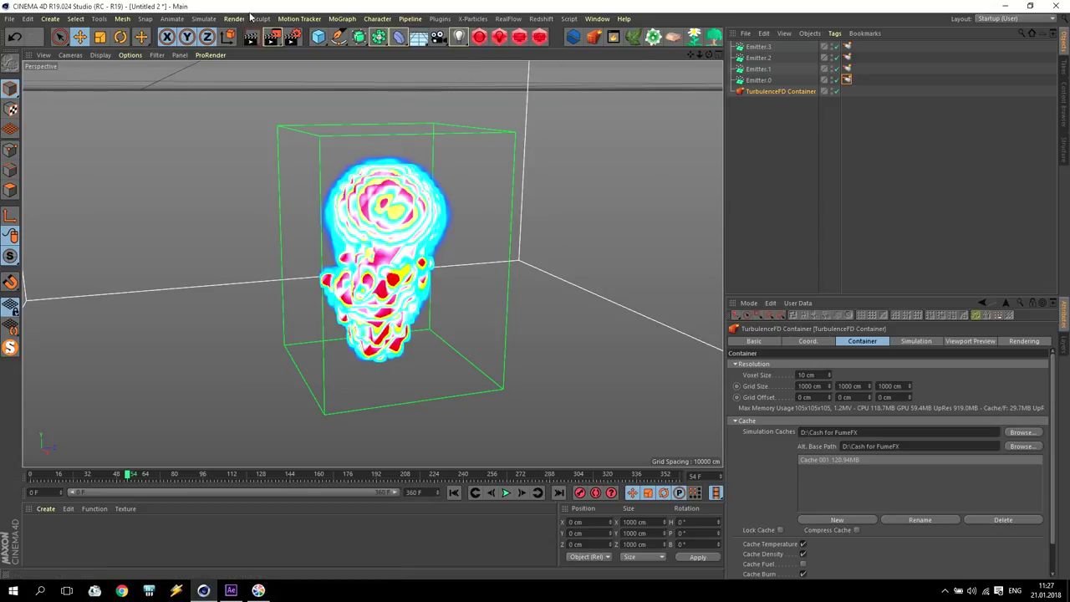
Add a new particle emitter named Smoke
click(203, 18)
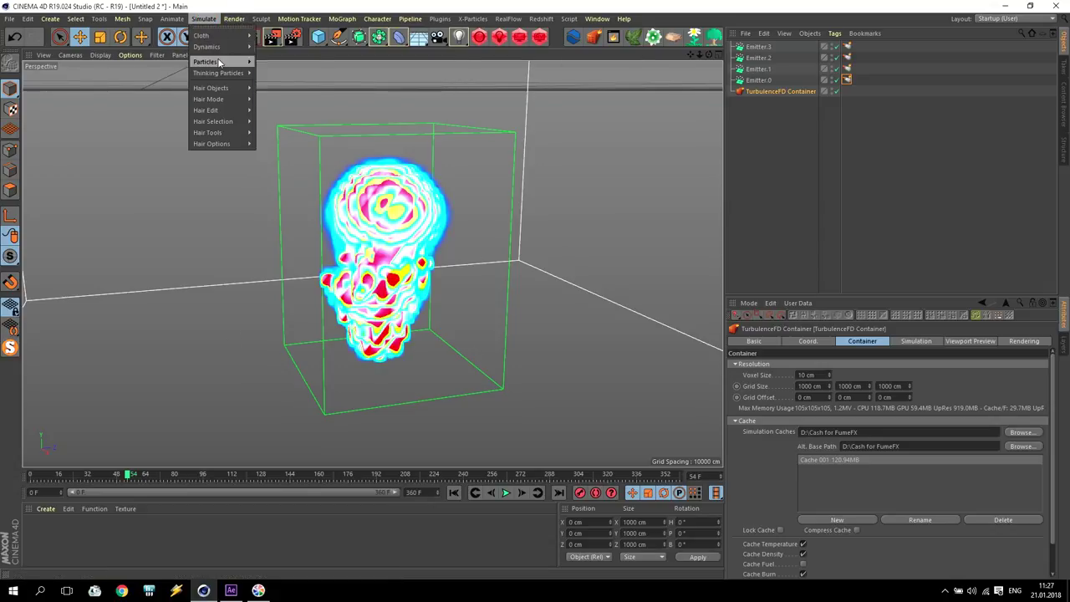
mouse_move(215, 64)
click(280, 65)
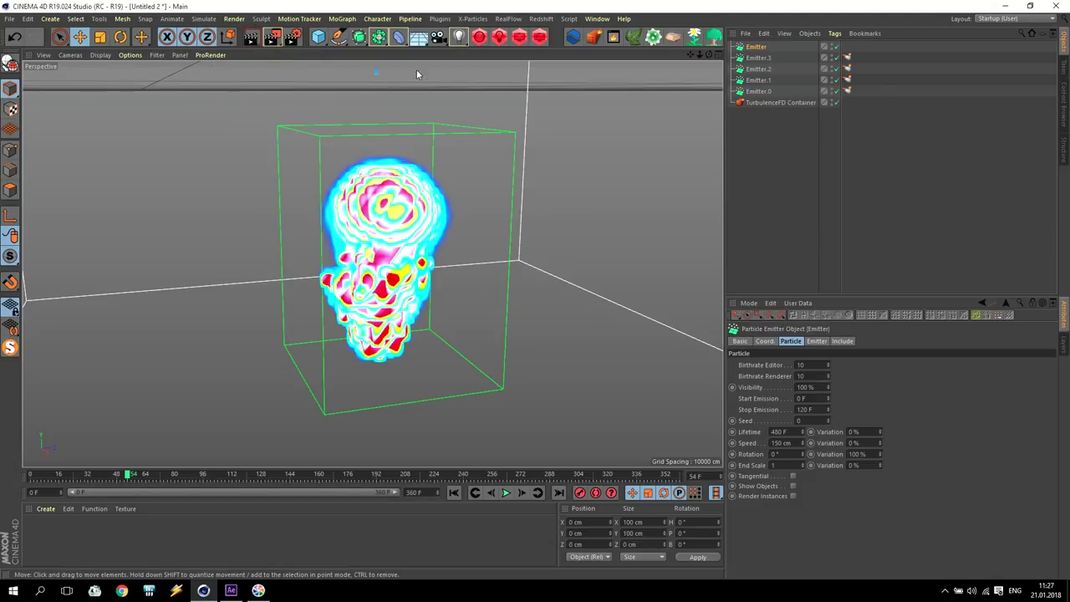
text(Smoke)
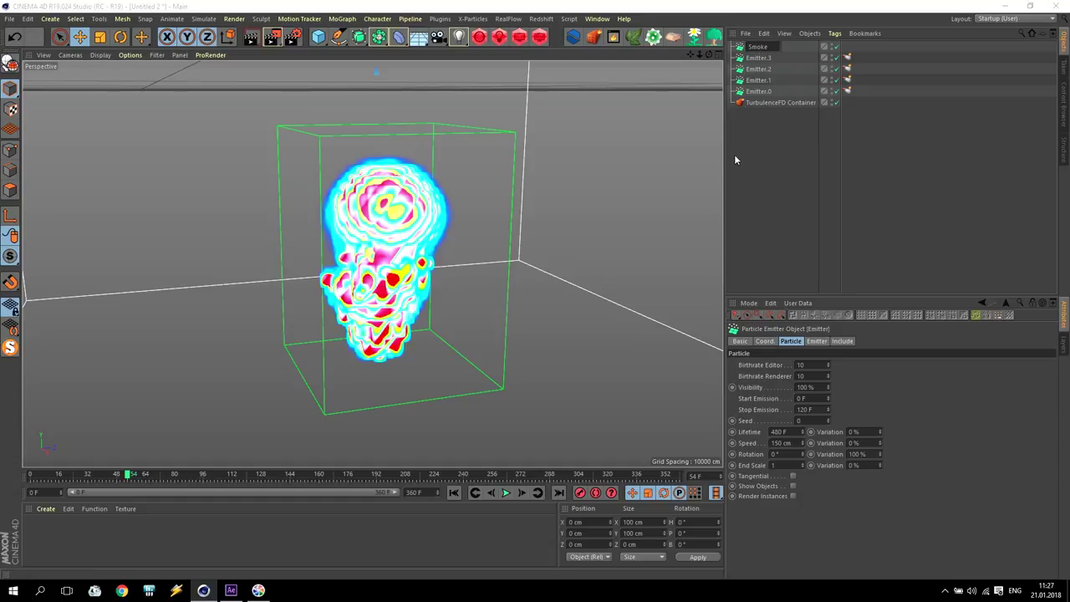
key(Return)
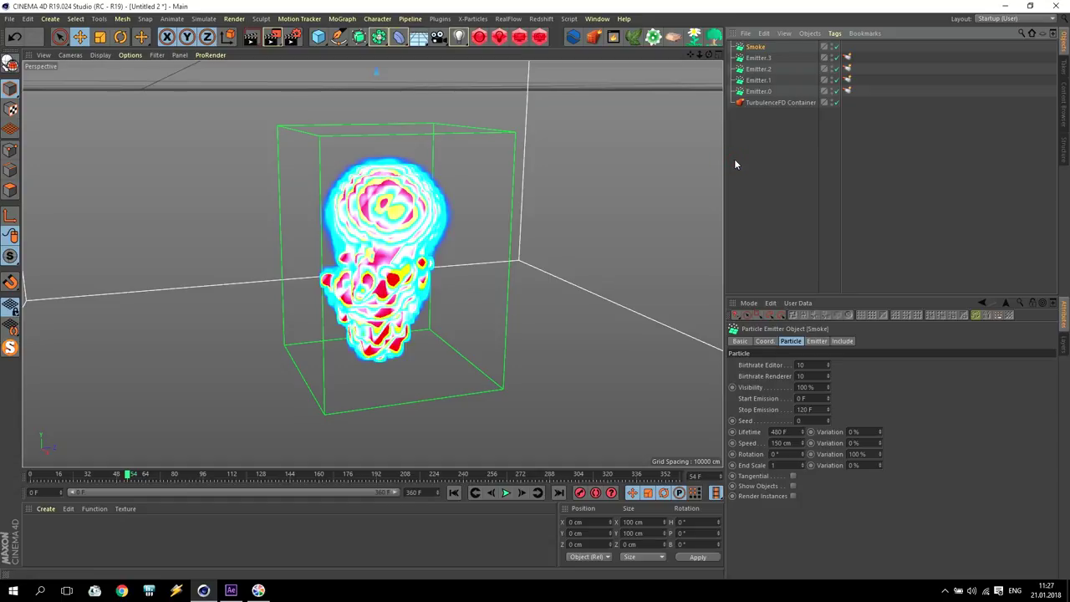
Set the Smoke emitter's birthrates and its emission to frames 20–30
click(819, 365)
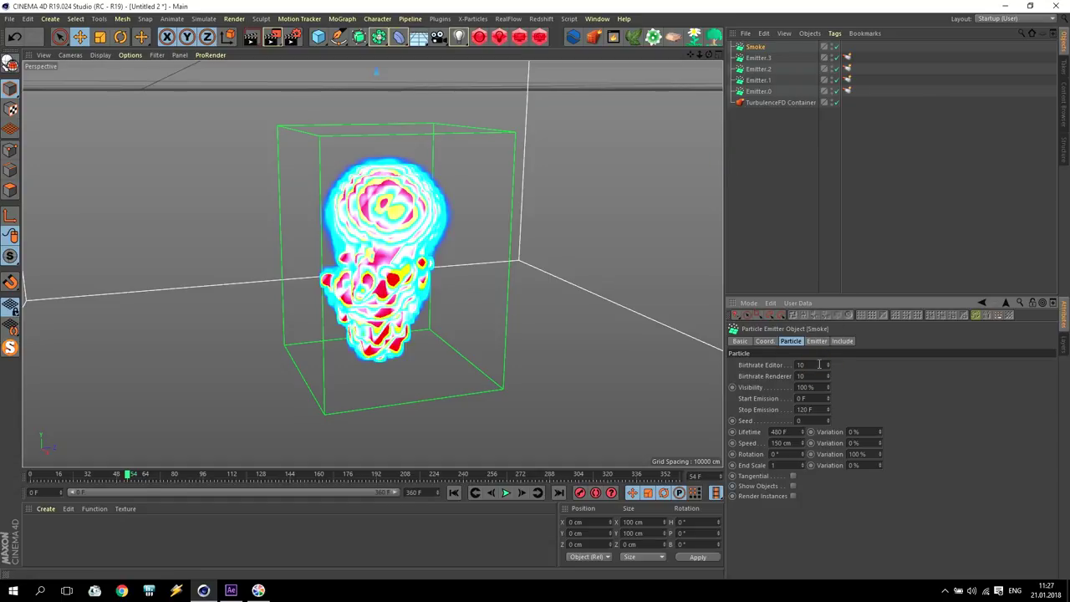
text(0)
click(815, 376)
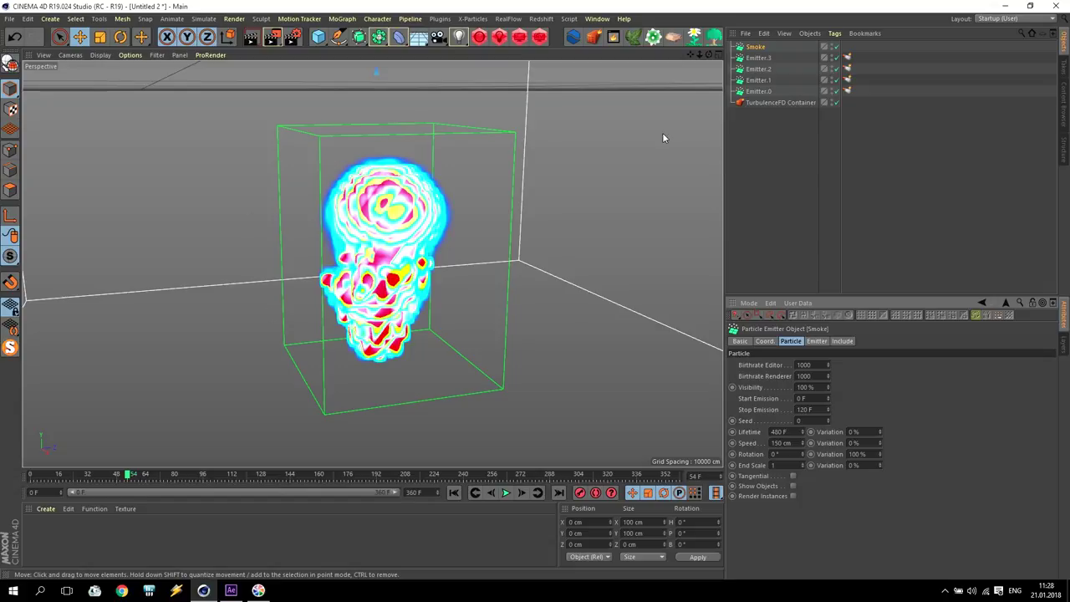
click(738, 400)
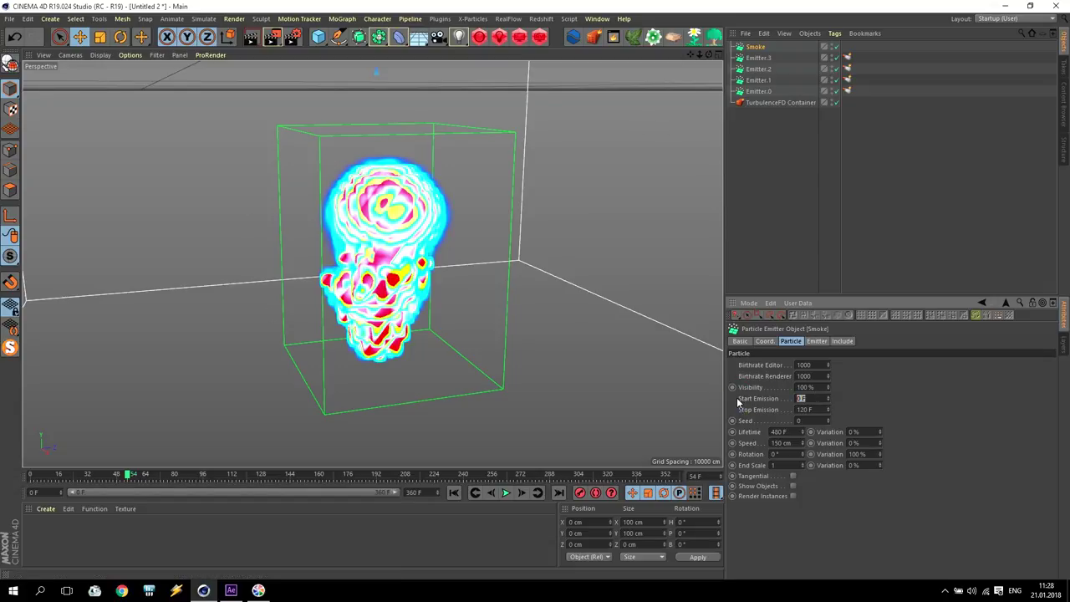
text(20)
key(Tab)
text(30)
Give Smoke particles a 50 F lifetime, 50 cm speed and 360° rotation
click(759, 58)
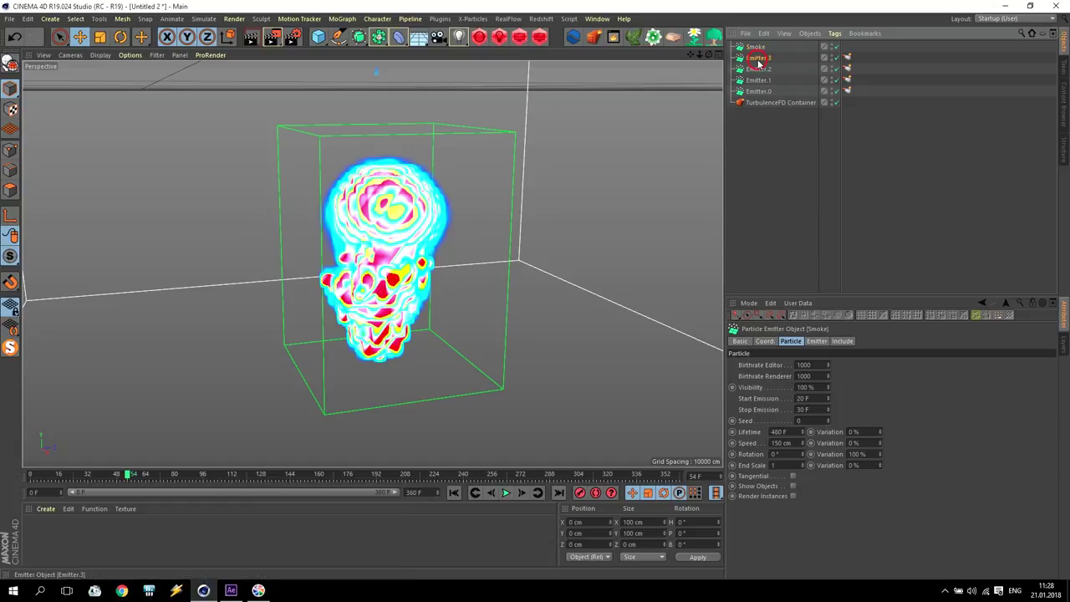
click(754, 47)
double_click(781, 431)
text(50)
key(Return)
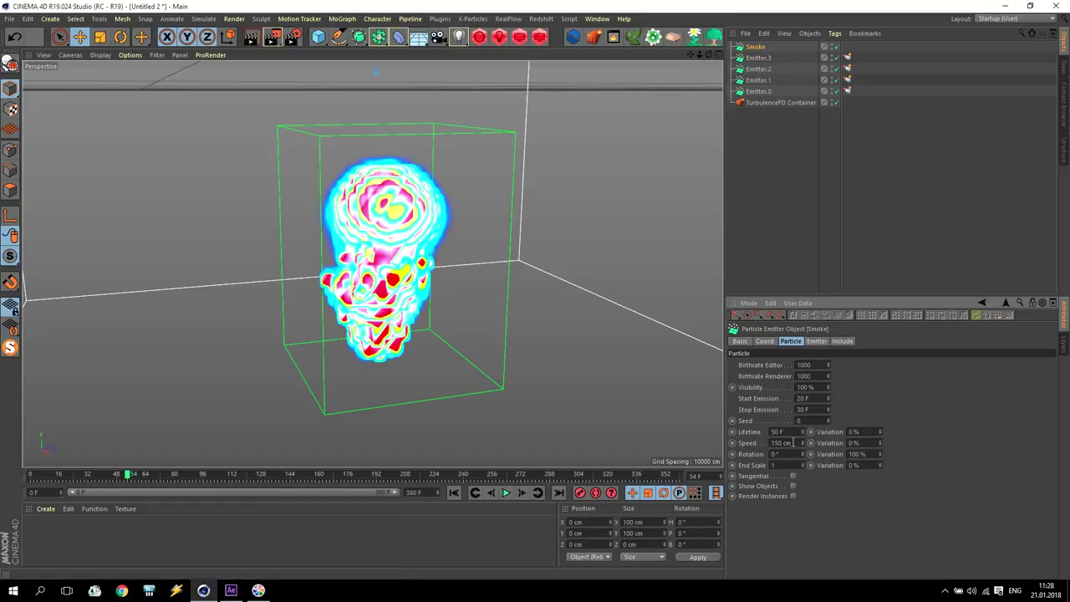
double_click(794, 443)
text(50)
key(Return)
double_click(777, 454)
text(360)
key(Return)
Set end scale 0 and 100% lifetime and speed variation
text(0)
key(Return)
click(863, 431)
text(100)
key(Return)
double_click(853, 443)
text(100)
key(Return)
Make Smoke a Cone emitter with a 90° horizontal angle and switch off the TurbulenceFD Container
click(816, 341)
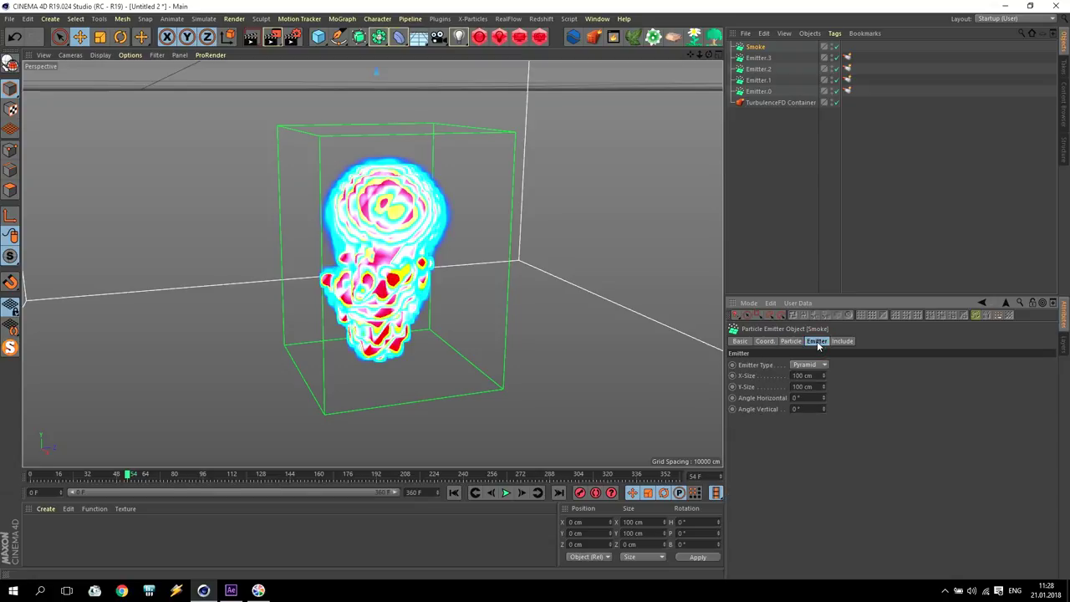
click(812, 386)
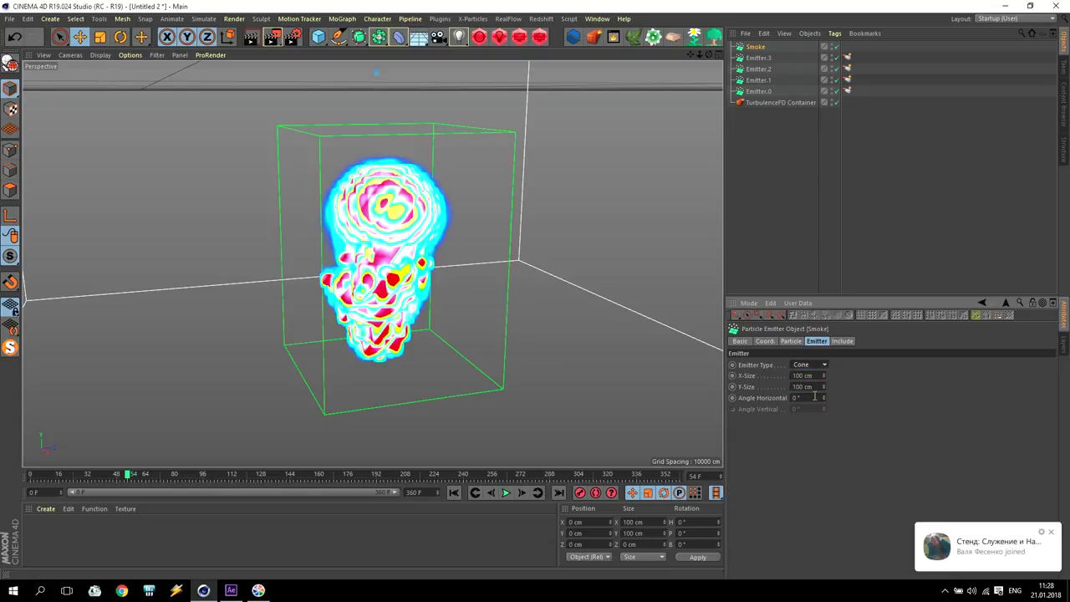
click(1051, 531)
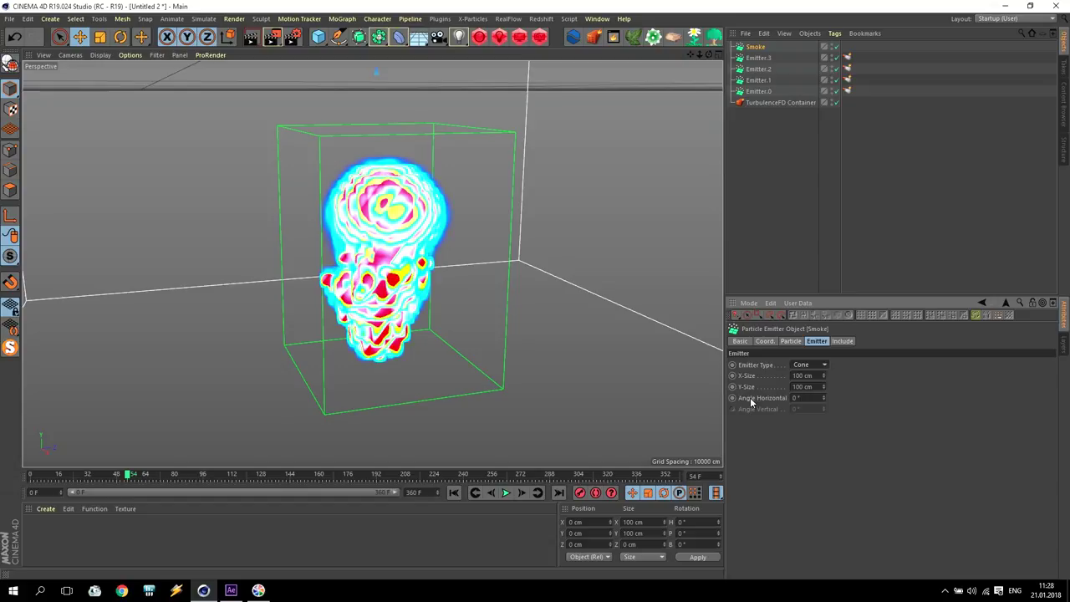
double_click(798, 398)
text(90)
key(Return)
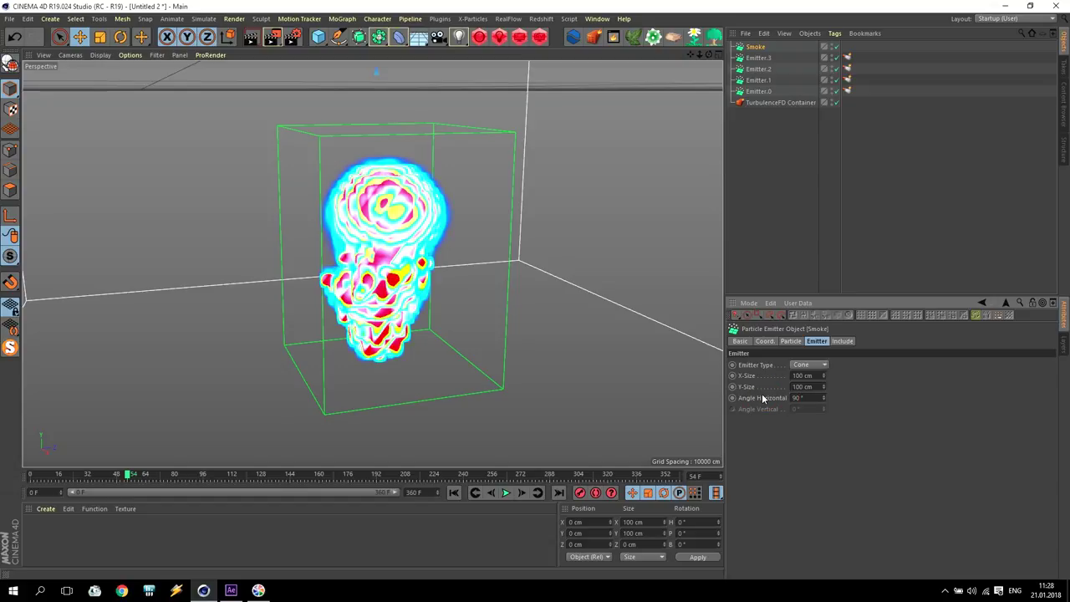
click(836, 102)
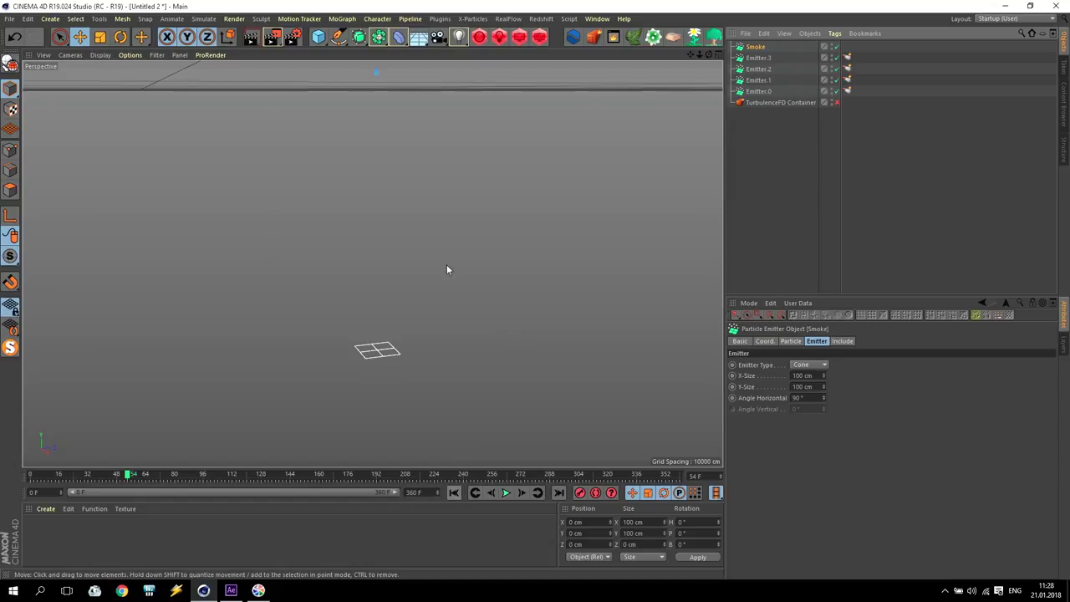
Pitch the Smoke emitter 90° and lower it to Y −487.769 cm
scroll(468, 218, up, 5)
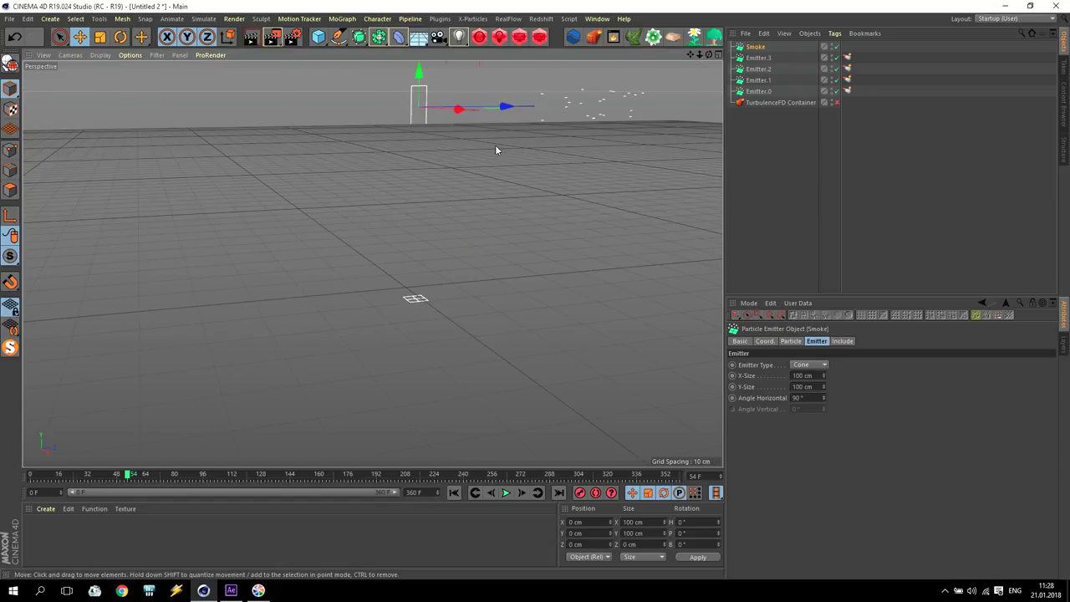
click(127, 34)
drag(371, 67, 372, 188)
click(80, 37)
drag(440, 80, 437, 274)
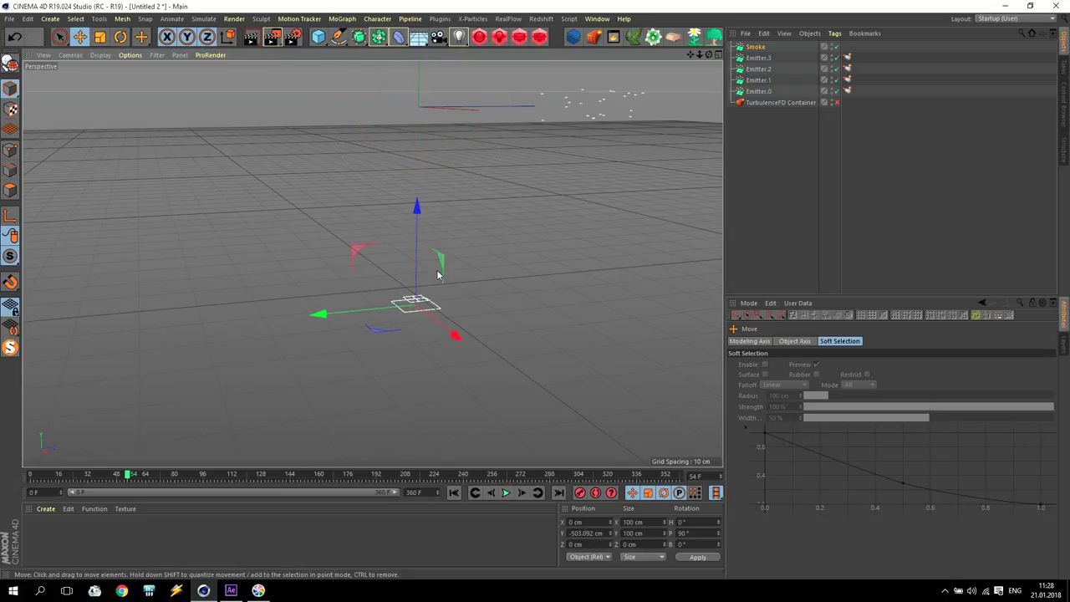
middle_click(437, 274)
middle_click(478, 270)
scroll(337, 306, up, 2)
drag(360, 351, 362, 322)
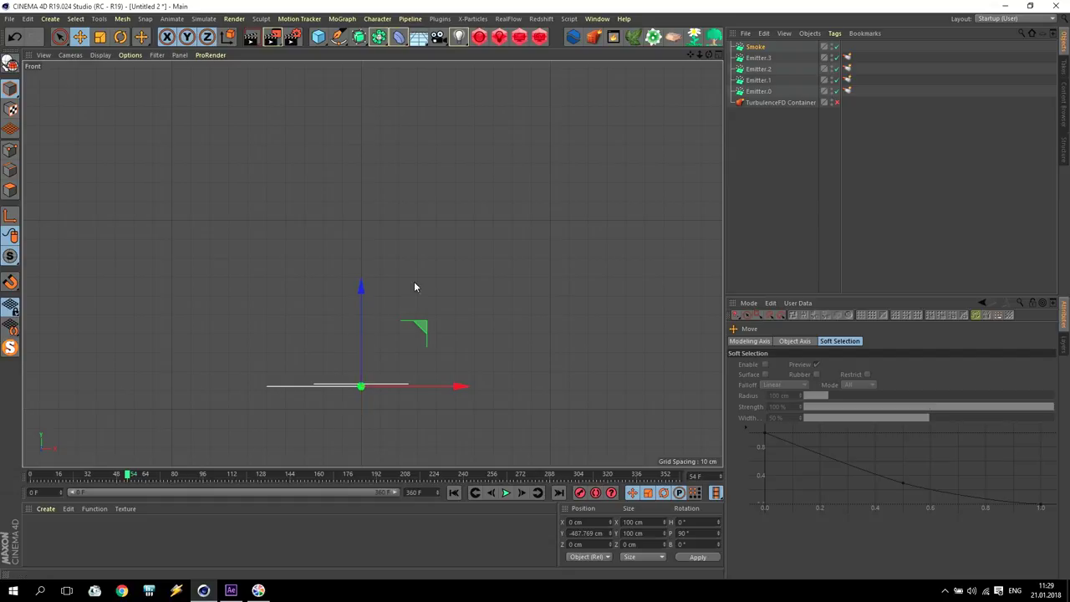
Resize the Smoke emitter to 50 cm by 50 cm
click(756, 47)
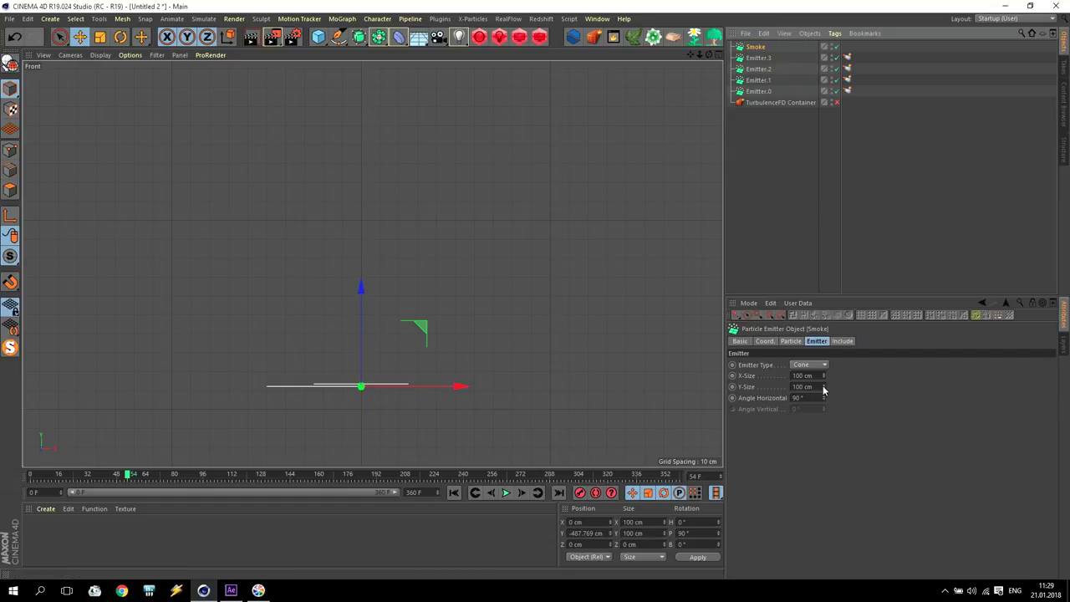
click(812, 375)
double_click(813, 375)
text(50)
double_click(817, 385)
text(50)
key(Return)
middle_click(590, 302)
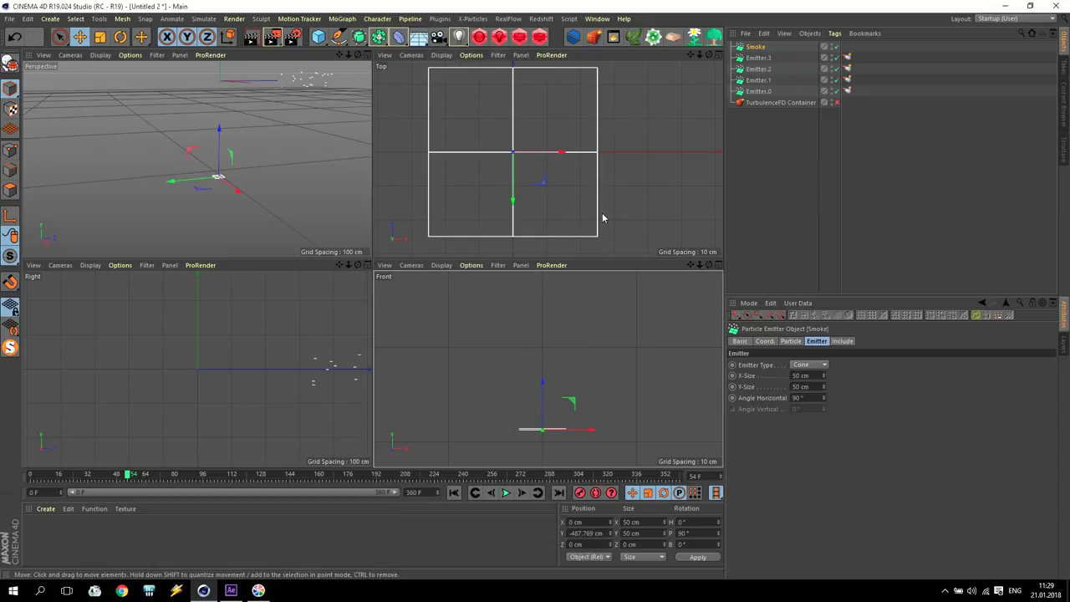
middle_click(254, 207)
key(shift+f)
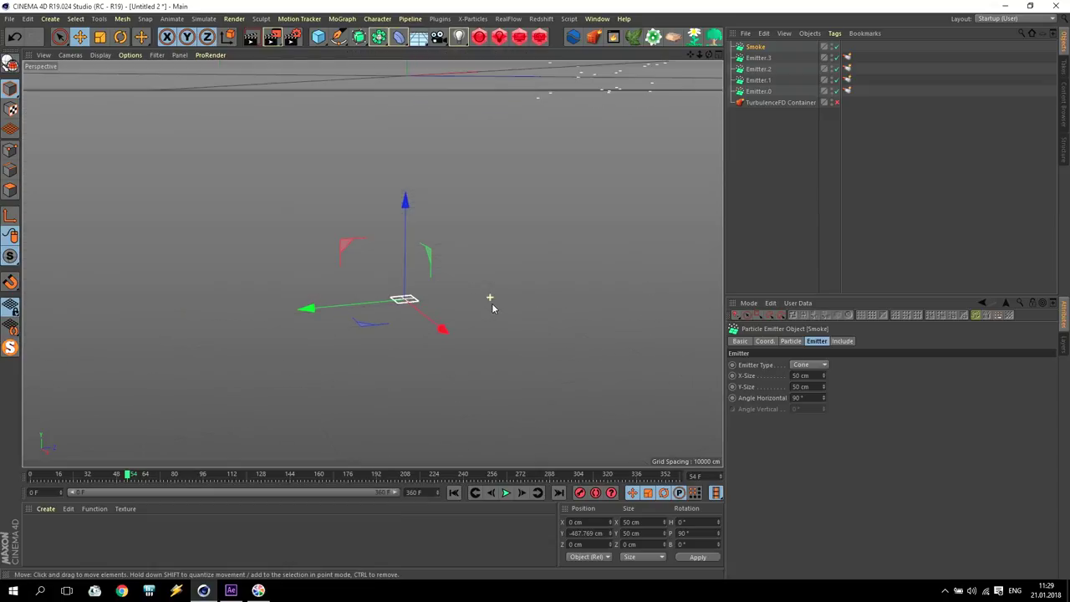
drag(33, 474, 131, 474)
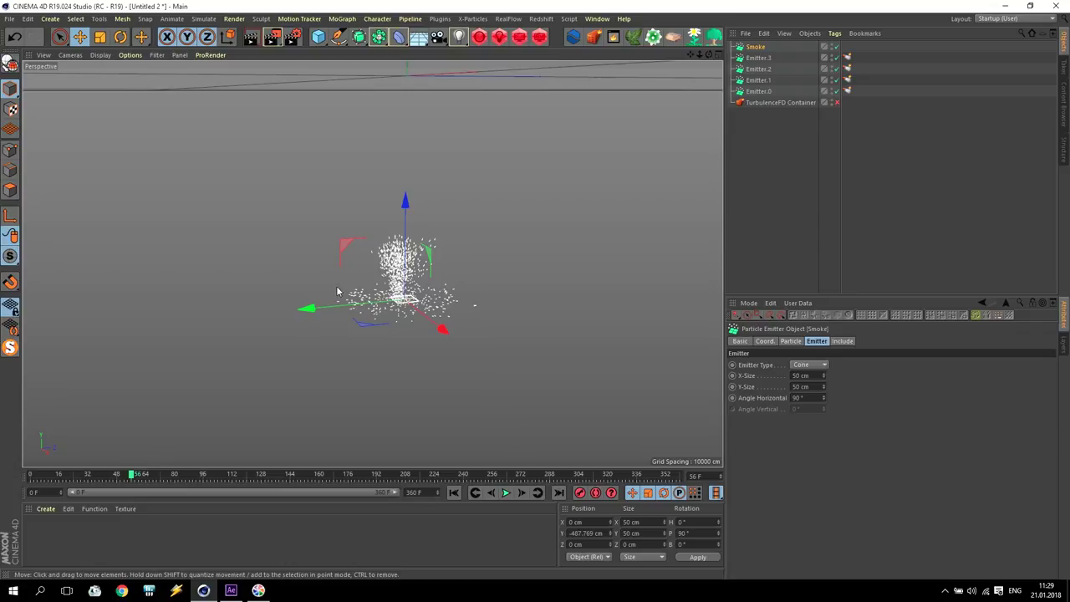
drag(134, 475, 171, 474)
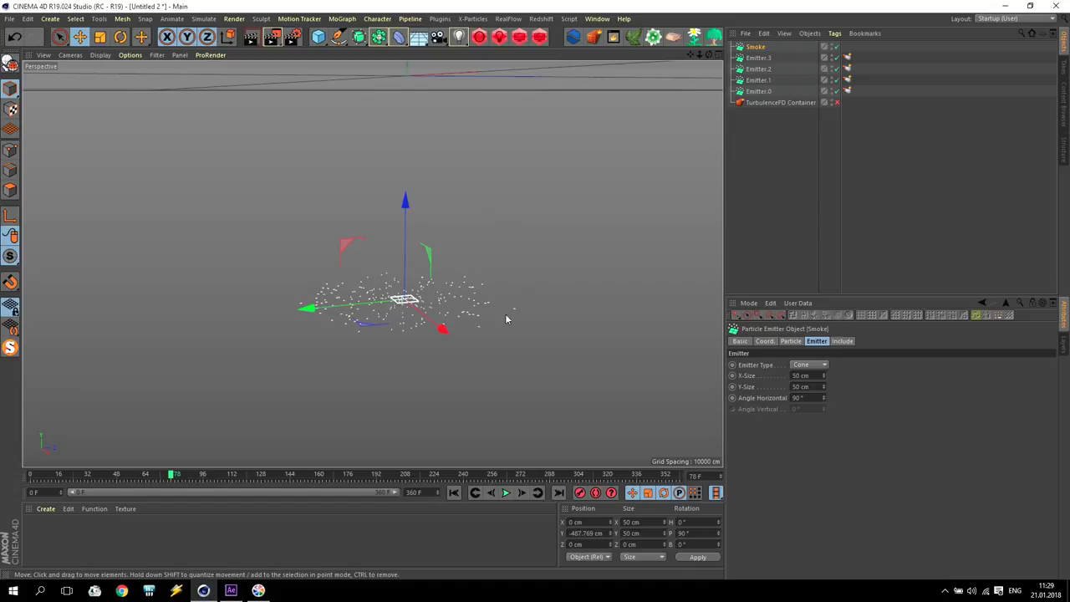
drag(171, 477, 125, 476)
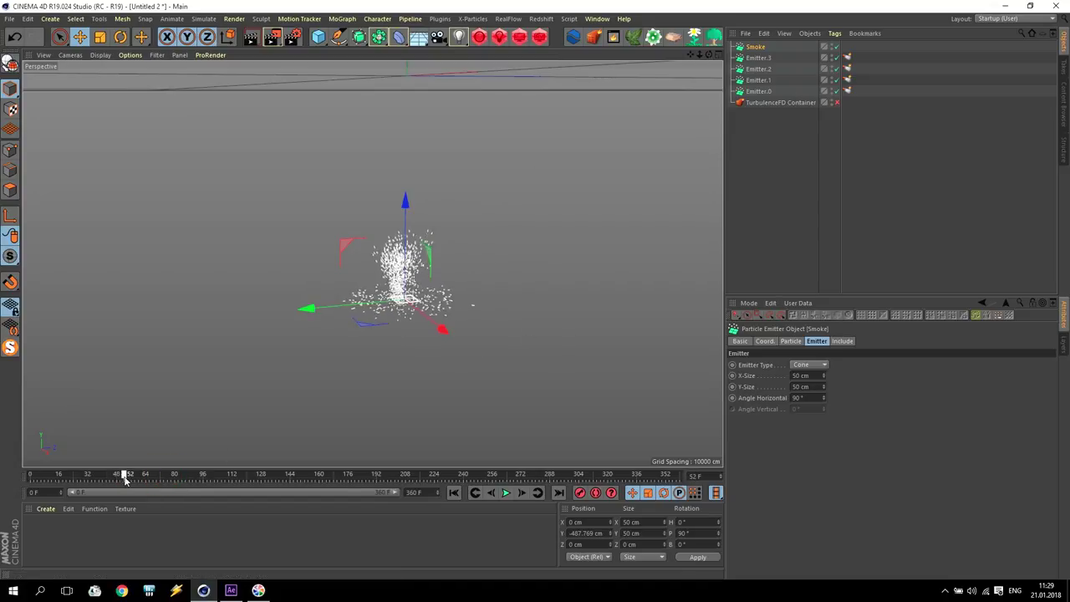
Add a TurbulenceFD Emitter tag to Smoke with a 20 cm radius
right_click(757, 46)
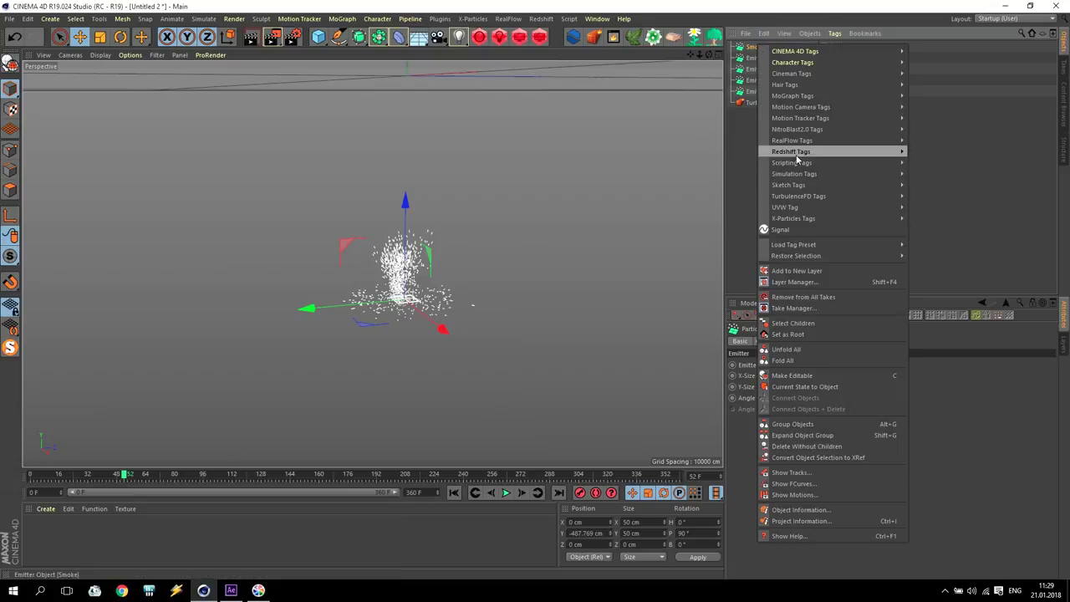
mouse_move(806, 176)
mouse_move(802, 197)
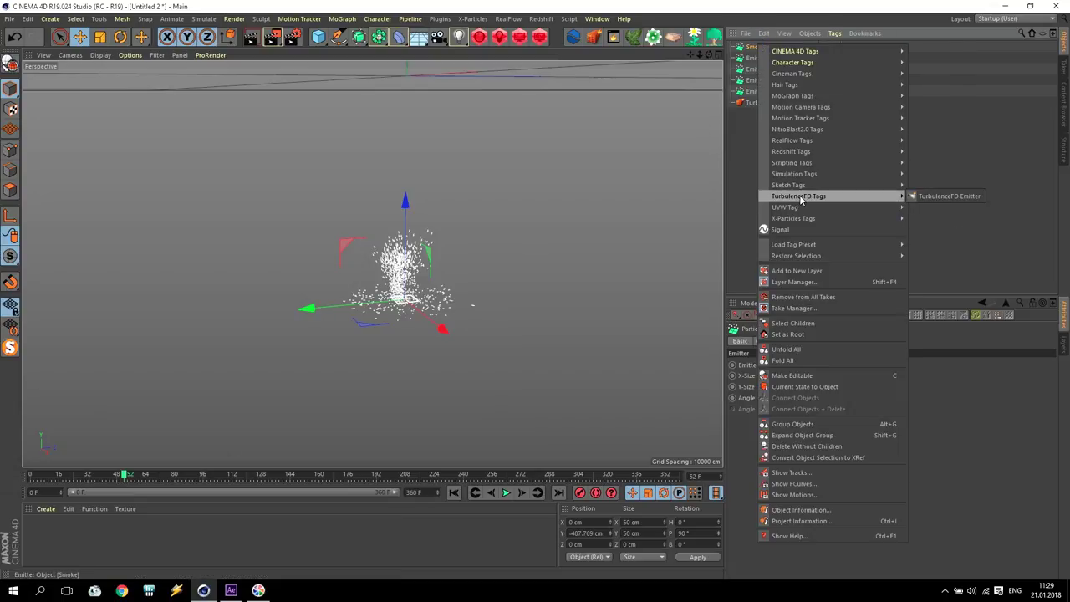
click(939, 197)
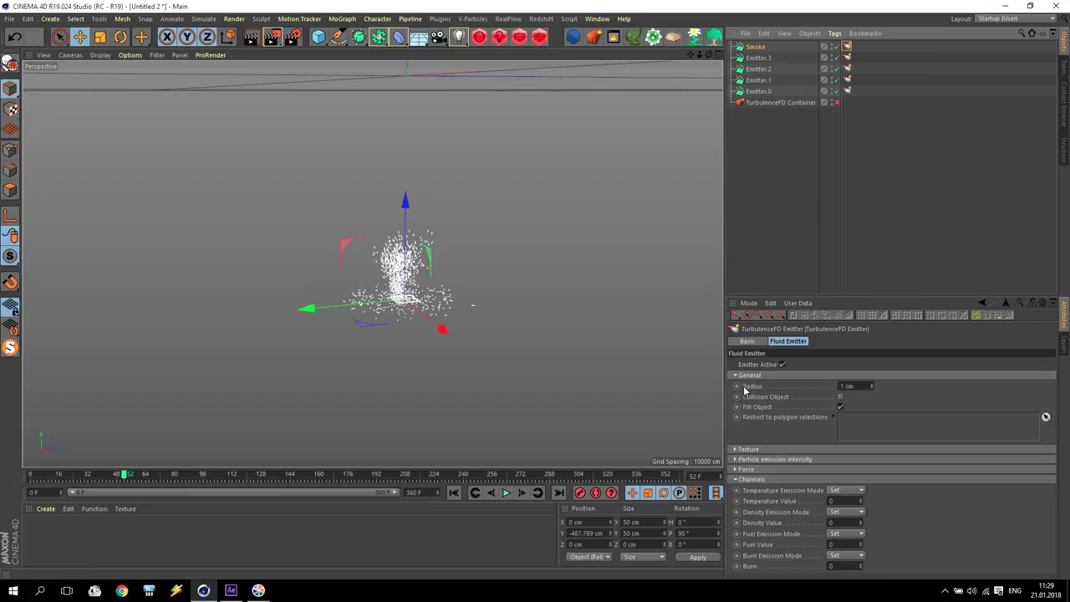
double_click(837, 388)
text(20)
key(Return)
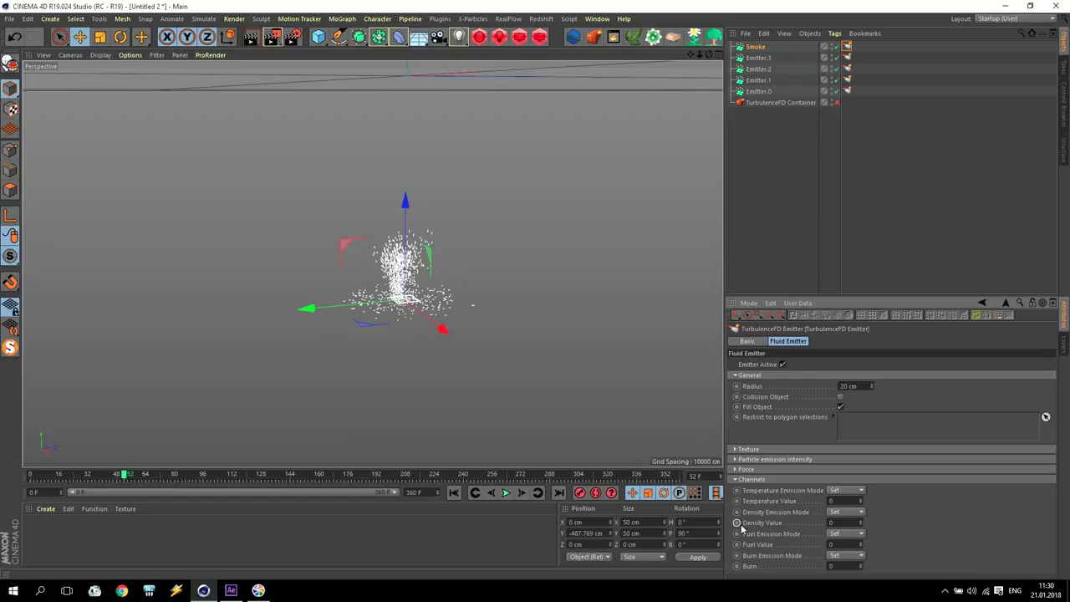
Set the tag's temperature to 0.5 and density to 5, then re-enable the TurbulenceFD Container
click(843, 501)
key(Return)
click(845, 566)
click(836, 103)
click(612, 37)
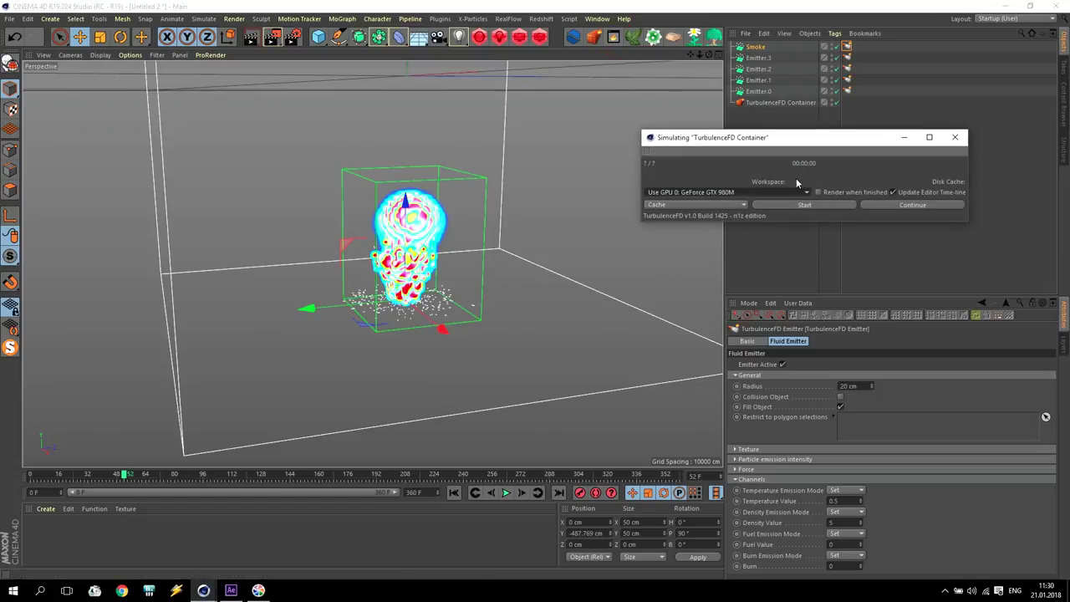
Re-run the TurbulenceFD simulation over the old cache, stop at frame 148, and close the window
click(801, 206)
click(580, 291)
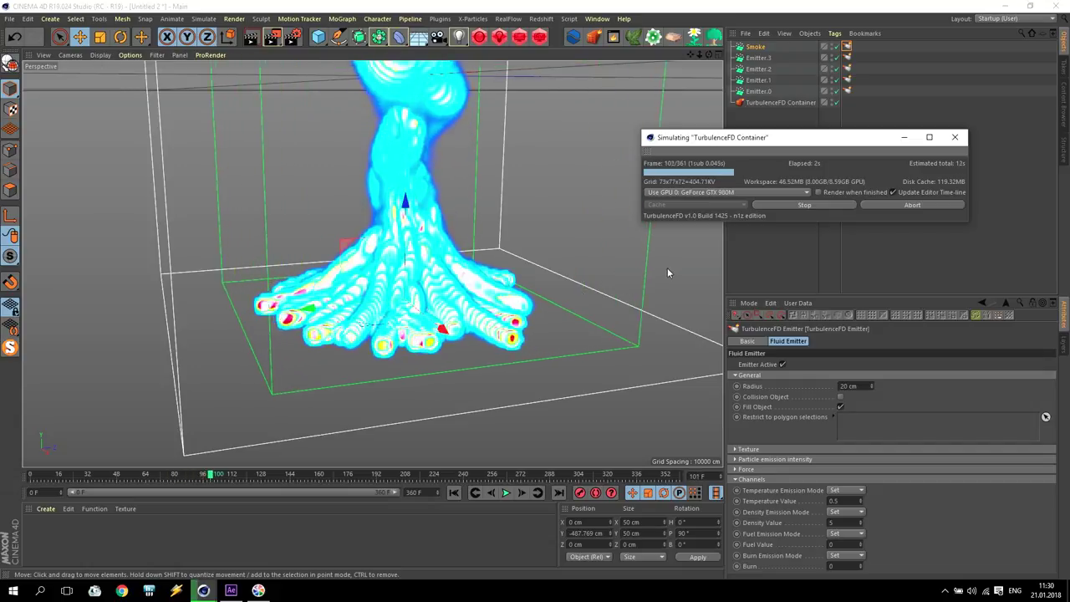
click(802, 204)
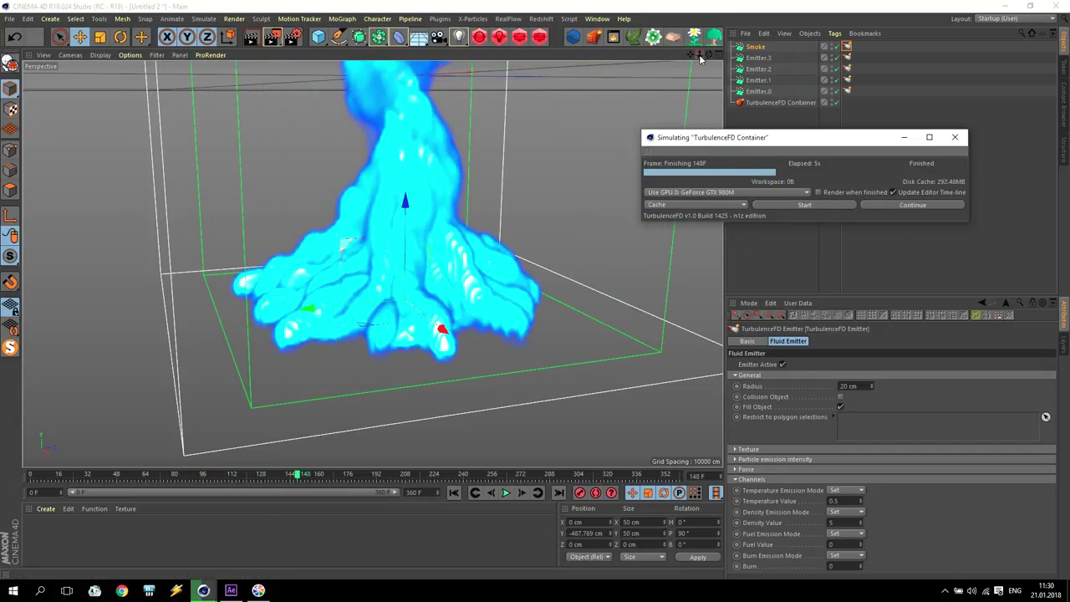
alt+drag(372, 264, 585, 163)
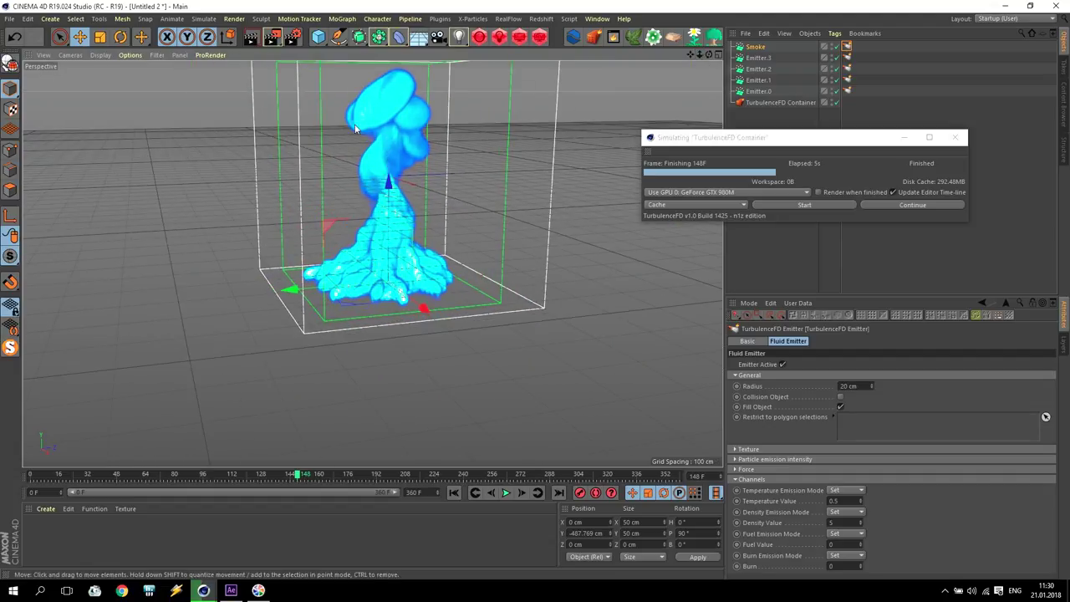
mouse_move(691, 53)
mouse_down()
mouse_move(661, 57)
mouse_move(718, 52)
mouse_move(677, 60)
mouse_up()
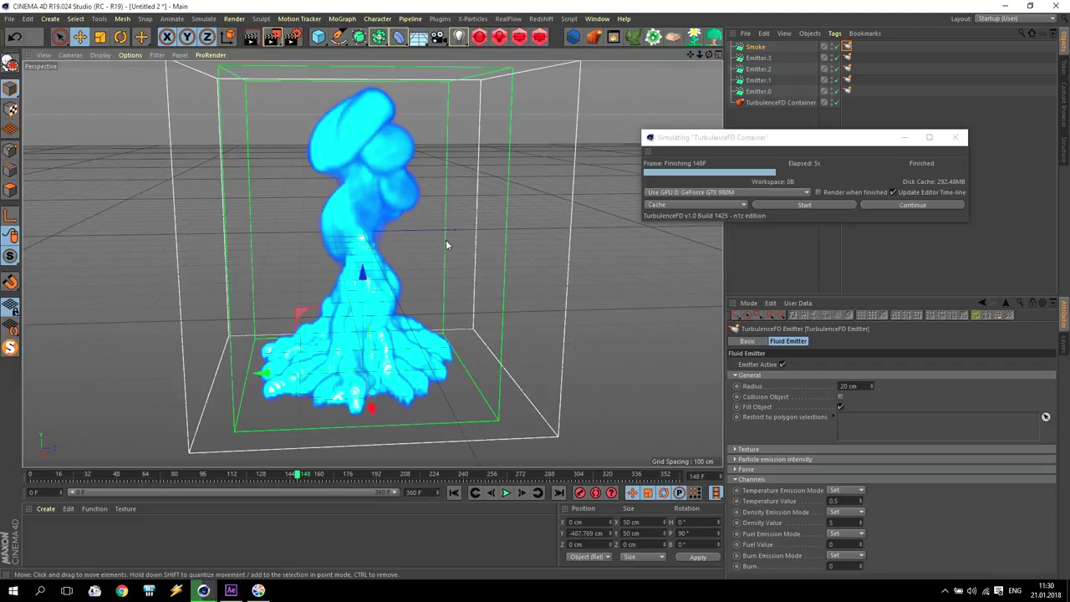
click(953, 138)
Add a new particle emitter and rename it Side Fire
click(205, 19)
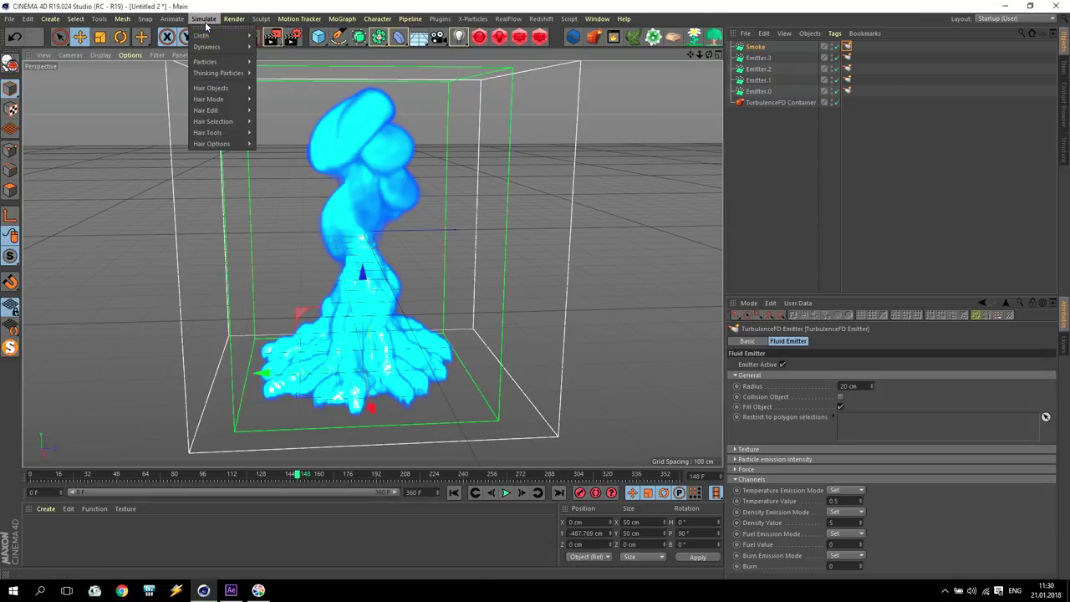
mouse_move(223, 62)
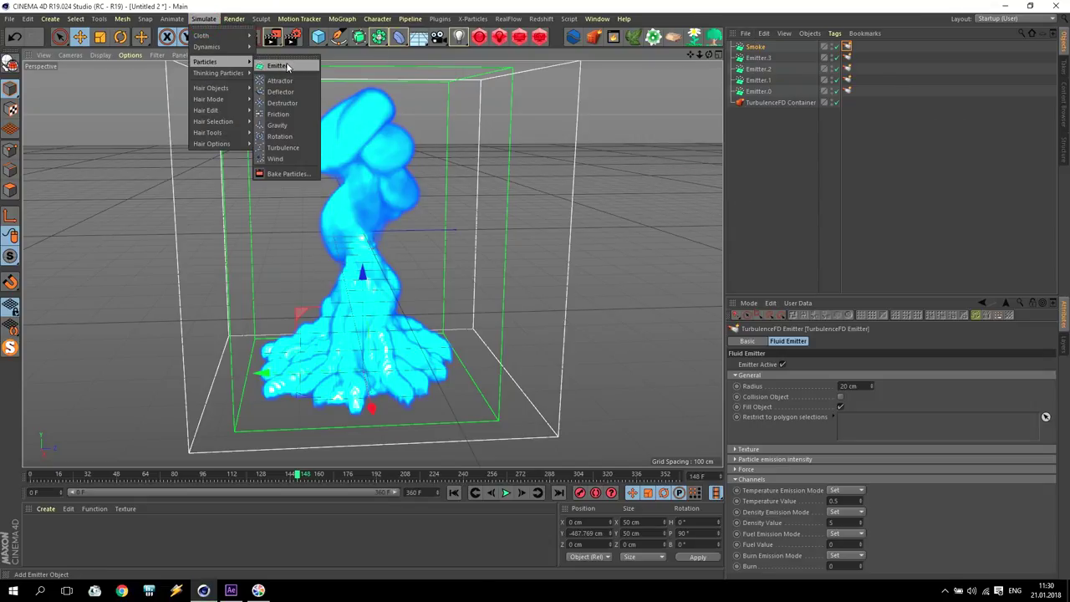
click(280, 66)
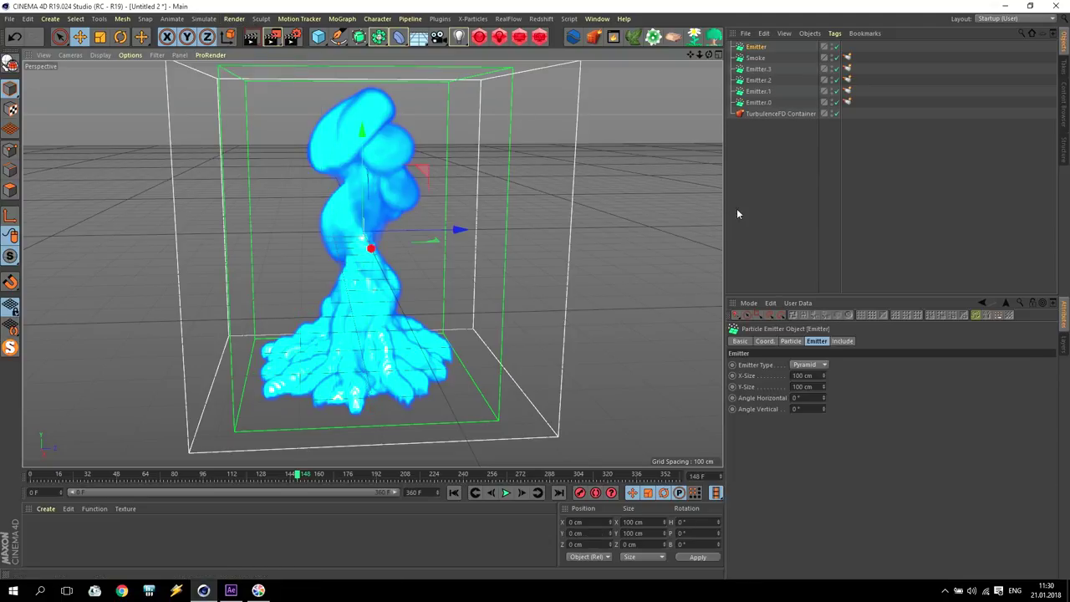
double_click(757, 47)
text(Side Fi)
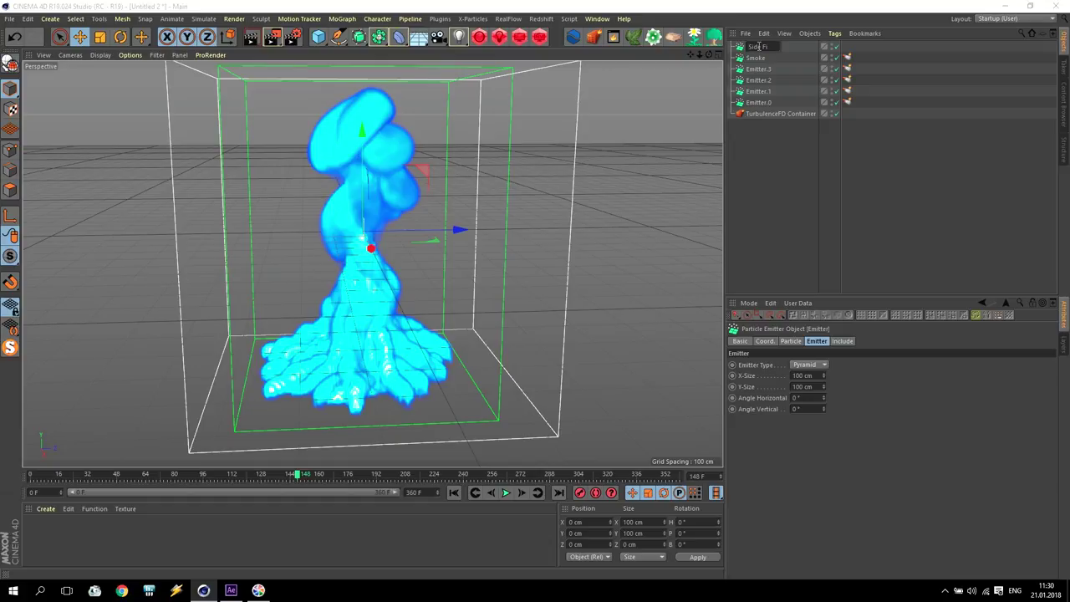
key(BackSpace)
text(ire)
click(741, 162)
click(770, 49)
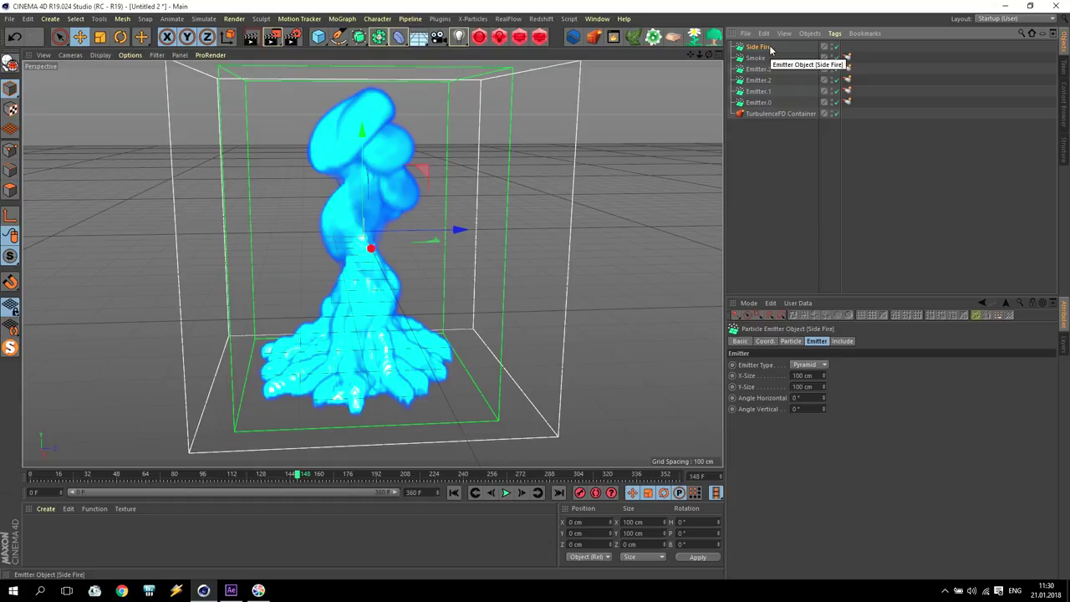
Make Side Fire a 50 × 50 cm cone emitter with a 25° horizontal angle
click(824, 365)
click(808, 383)
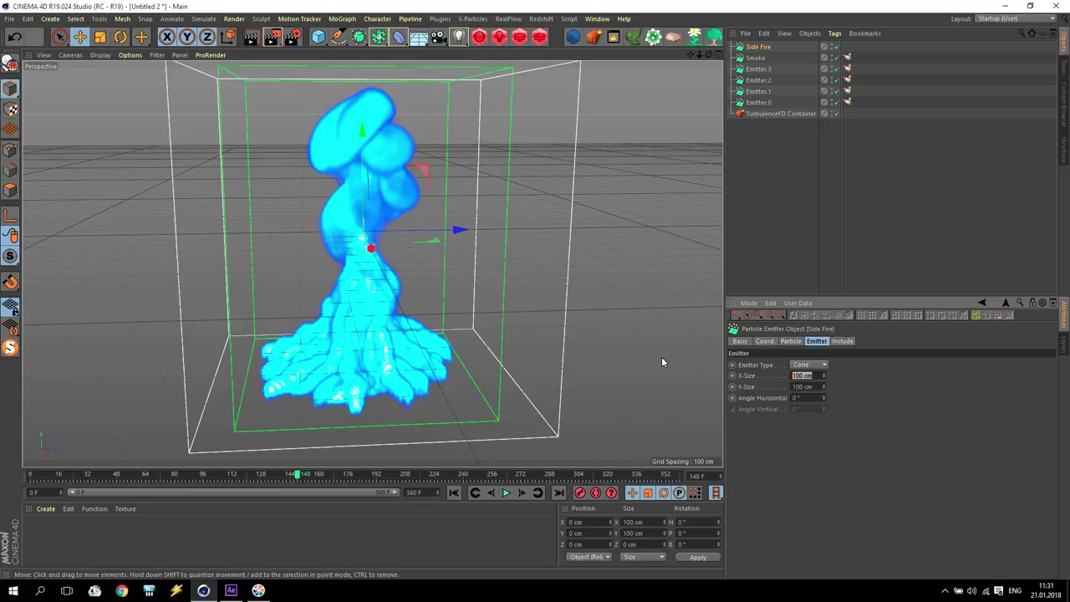
text(50)
key(Tab)
text(50)
key(Return)
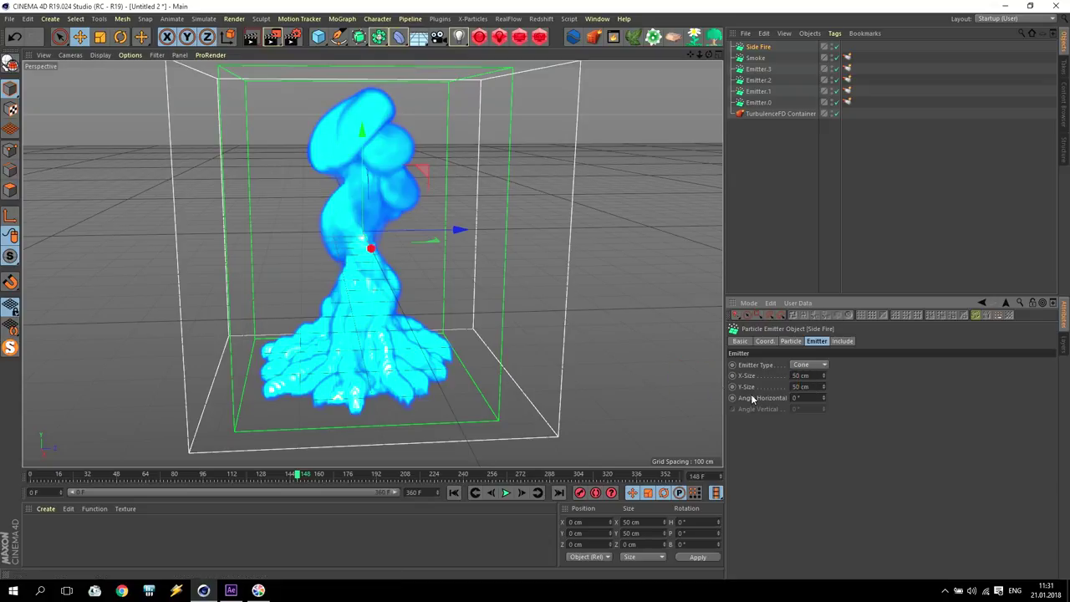
click(807, 398)
text(25)
Set particle emission to start at frame 40 and stop at frame 50
click(789, 341)
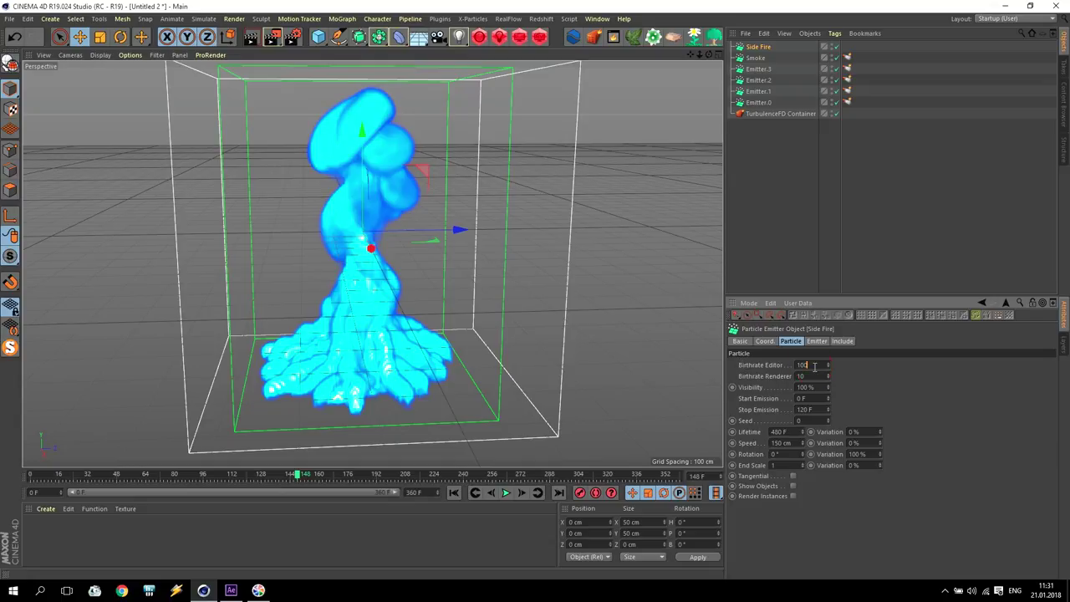
click(816, 400)
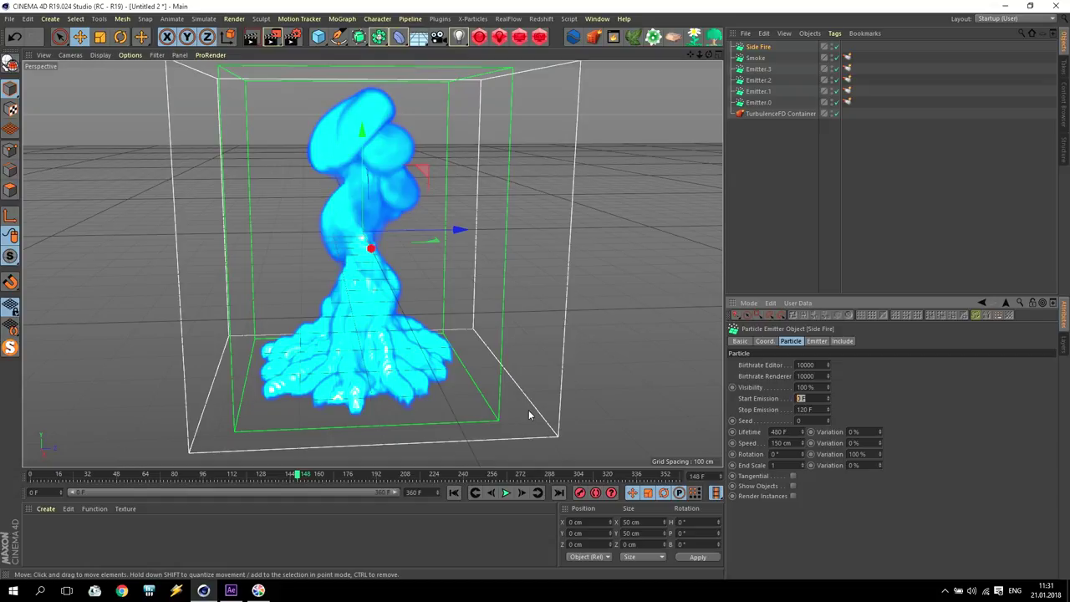
text(40)
key(Tab)
text(50)
key(Return)
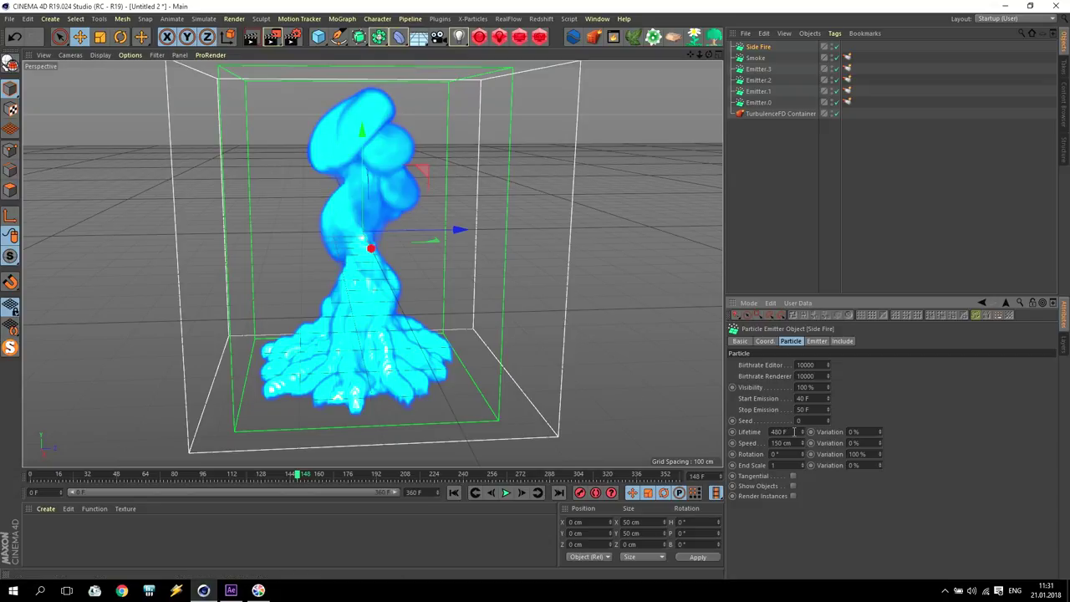
Set 10 F lifetime, 100 cm speed, 360° rotation and 100% variations, then disable the TurbulenceFD container
click(792, 432)
text(10)
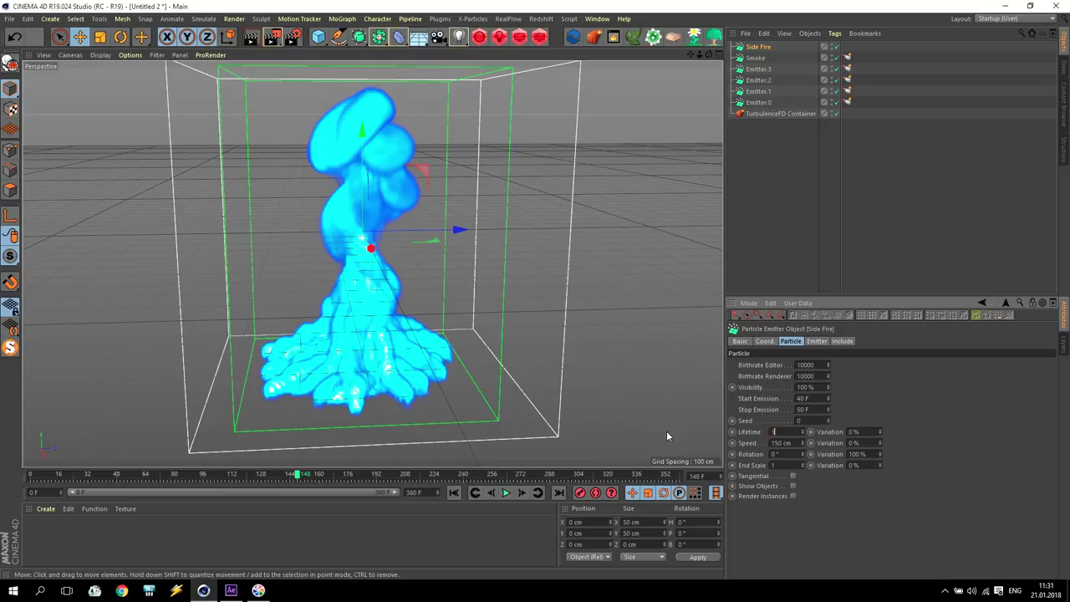
text(100)
key(Tab)
text(360)
key(Tab)
text(100)
key(Tab)
text(100)
key(Tab)
click(835, 113)
Move Side Fire down and rotate it to heading 180° and pitch 30°
drag(371, 165, 421, 347)
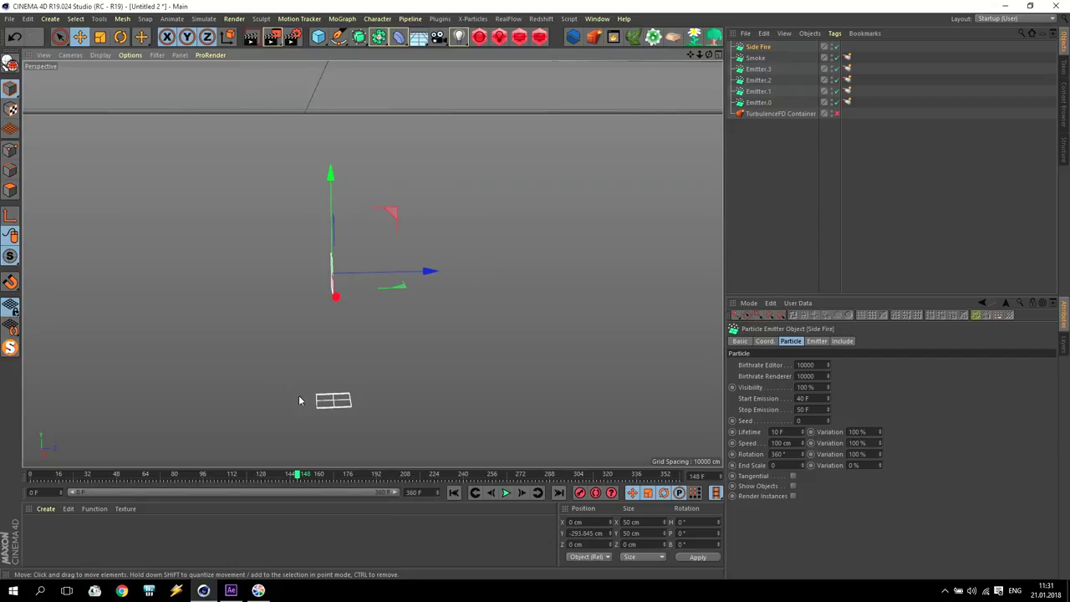
key(r)
drag(298, 292, 459, 224)
drag(359, 221, 384, 241)
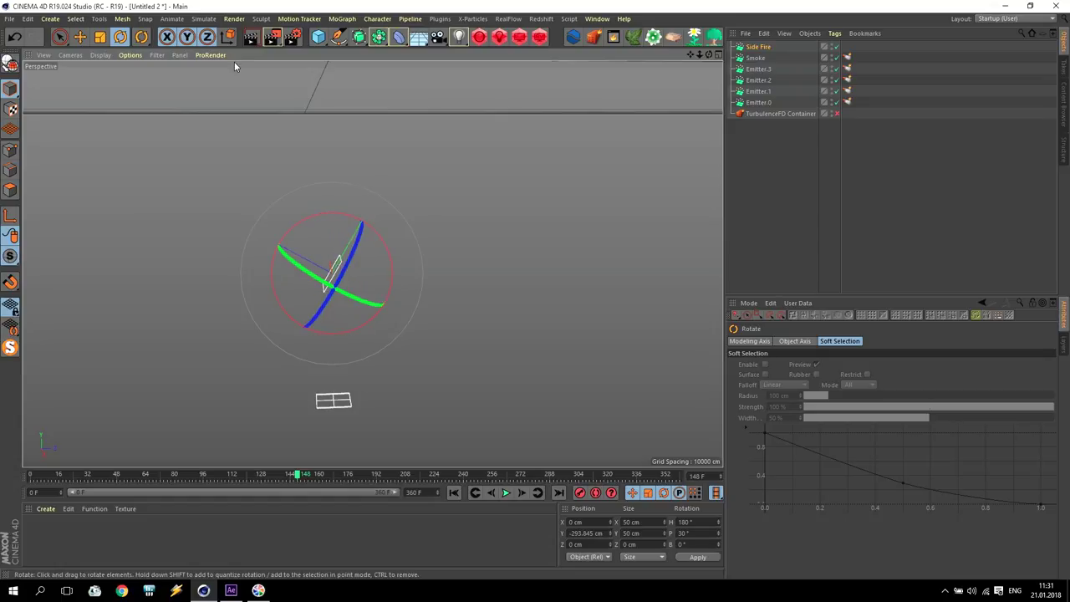
Lower Side Fire further to Y −466 cm and scrub the timeline to preview the sideways spray
key(e)
middle_click(139, 86)
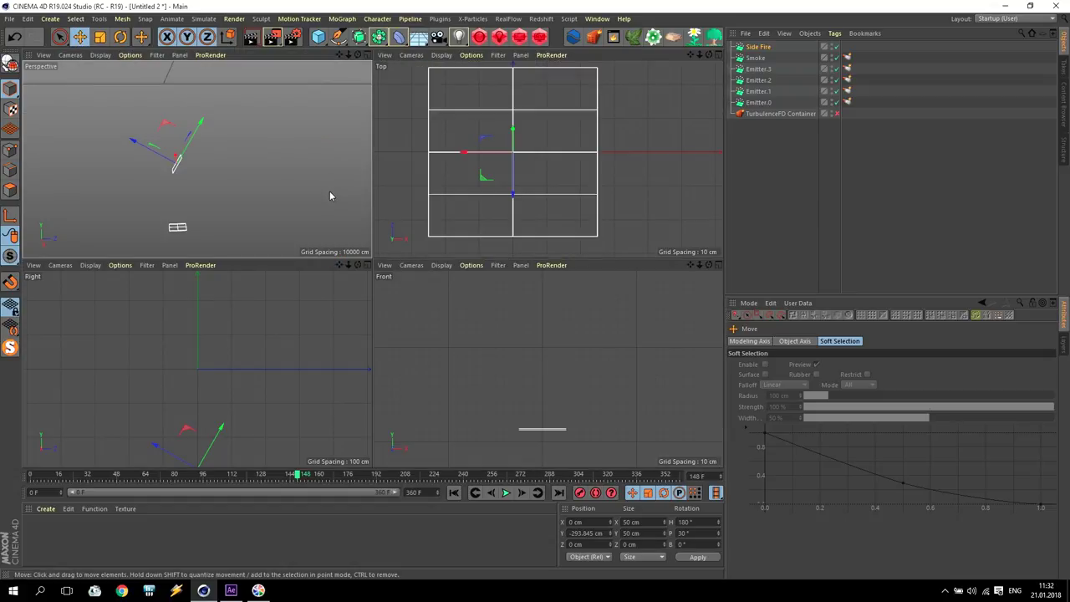
click(227, 36)
drag(174, 125, 180, 192)
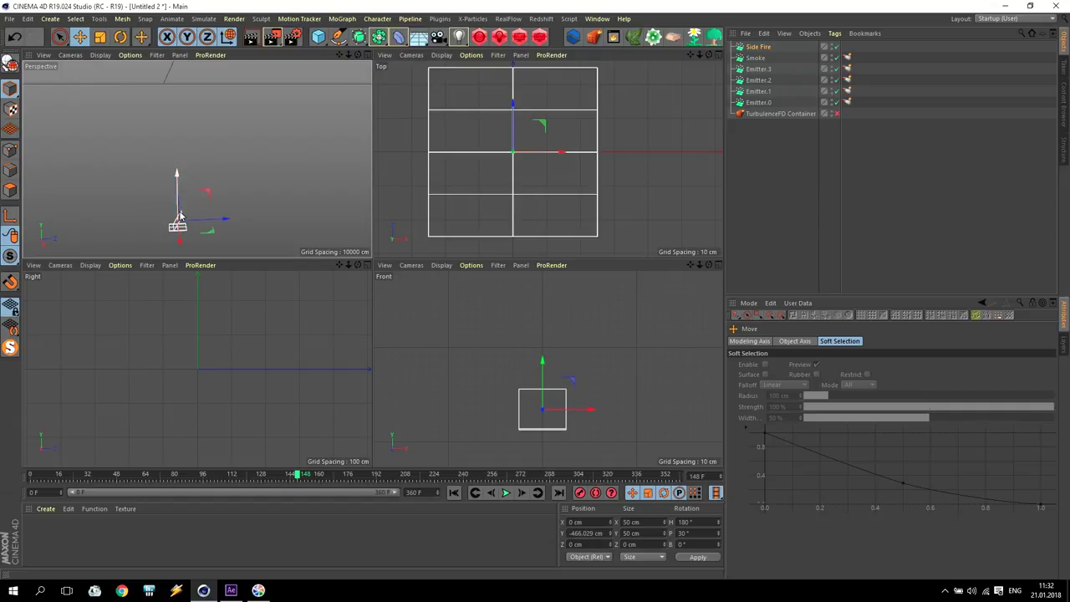
middle_click(180, 193)
alt+drag(235, 297, 313, 377)
drag(691, 54, 529, 160)
drag(297, 475, 121, 474)
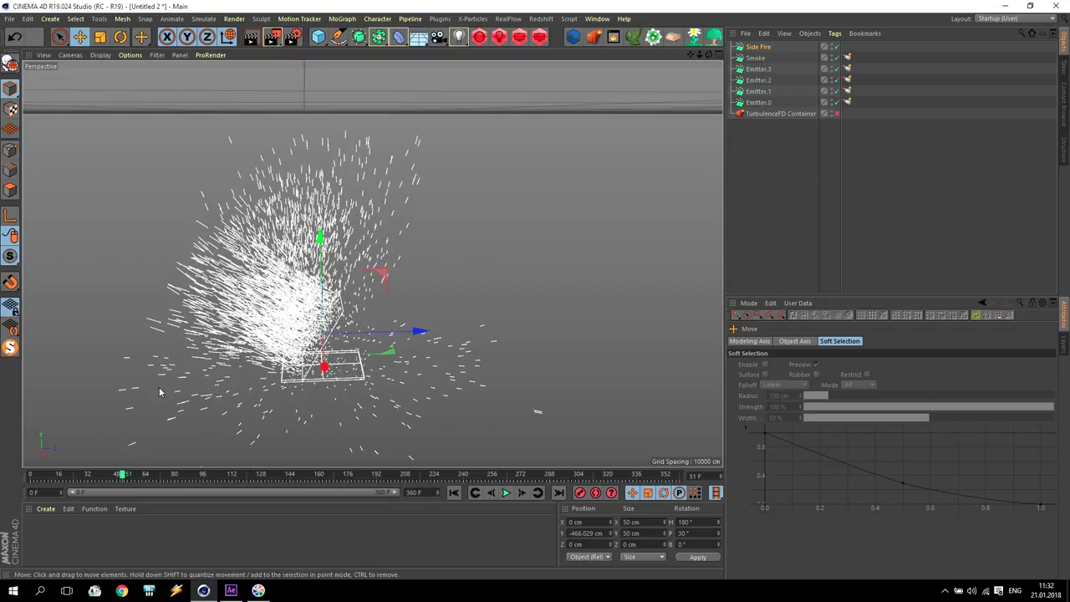
drag(123, 475, 147, 475)
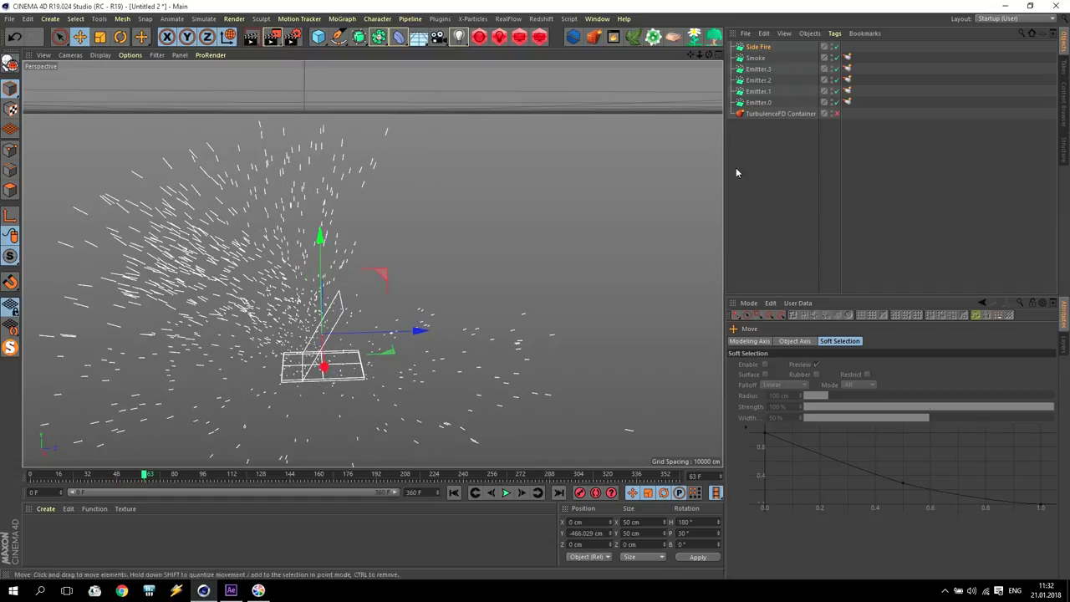
Add a TurbulenceFD Emitter tag to the Side Fire emitter
click(761, 47)
click(815, 343)
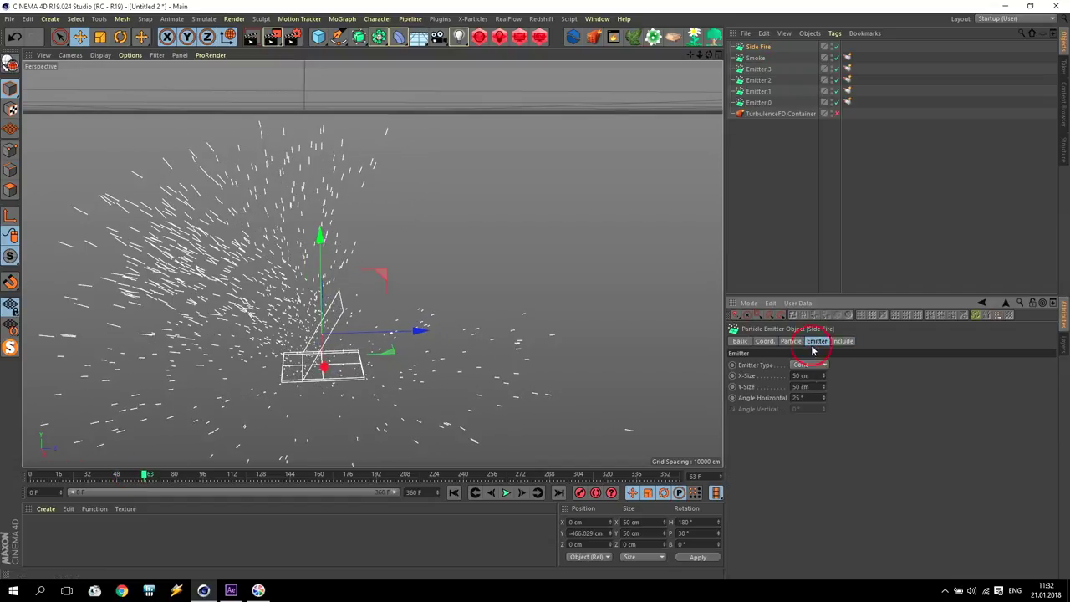
click(791, 341)
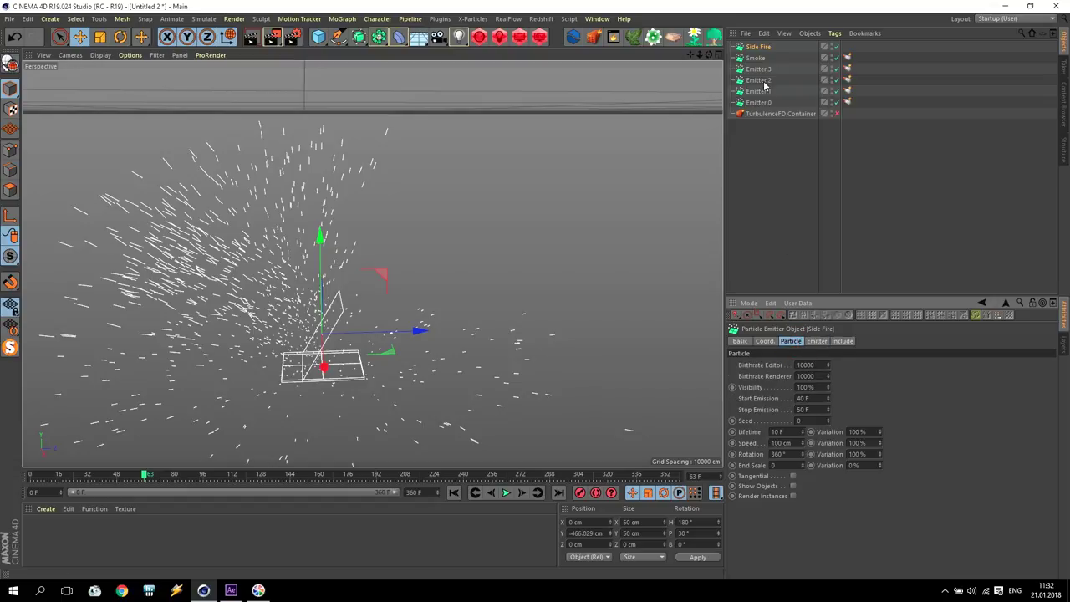
right_click(758, 51)
mouse_move(822, 200)
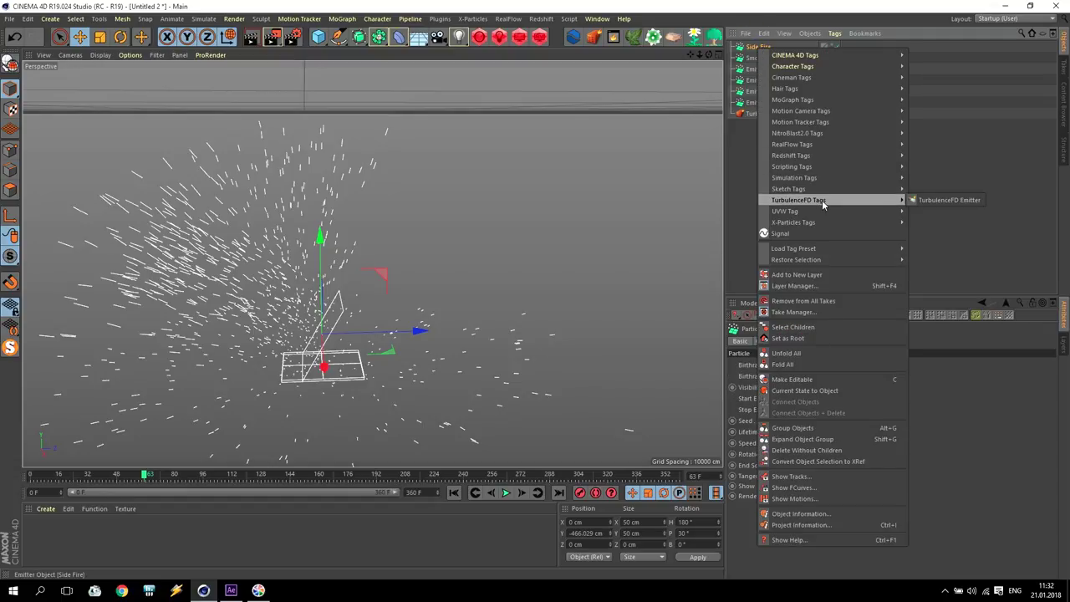
click(957, 202)
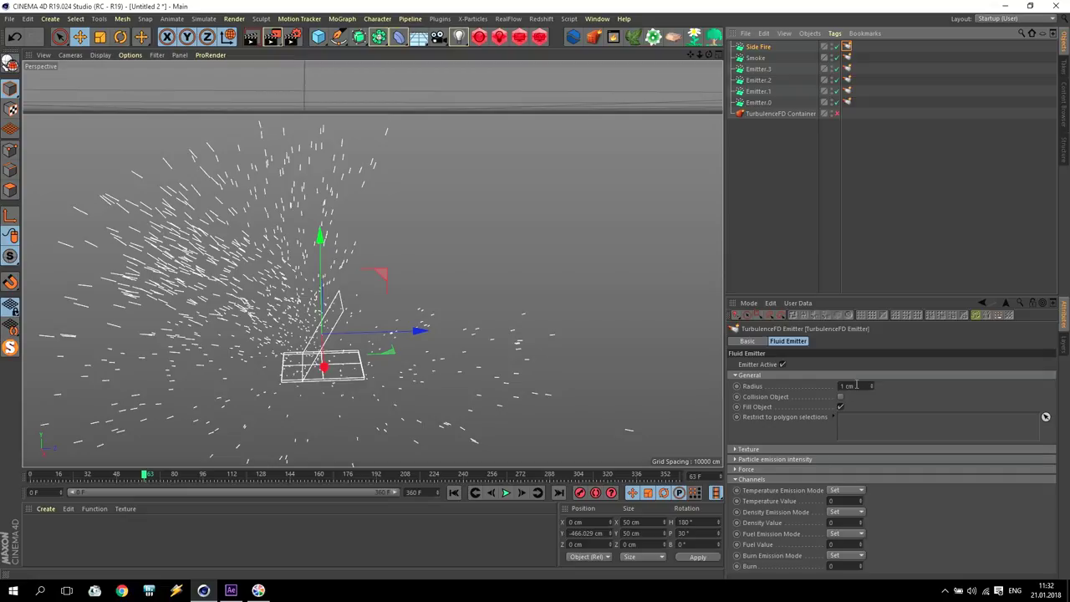
Give the emitter tag a 5 cm radius, fuel value 5 and burn 1
click(707, 390)
text(5)
key(Return)
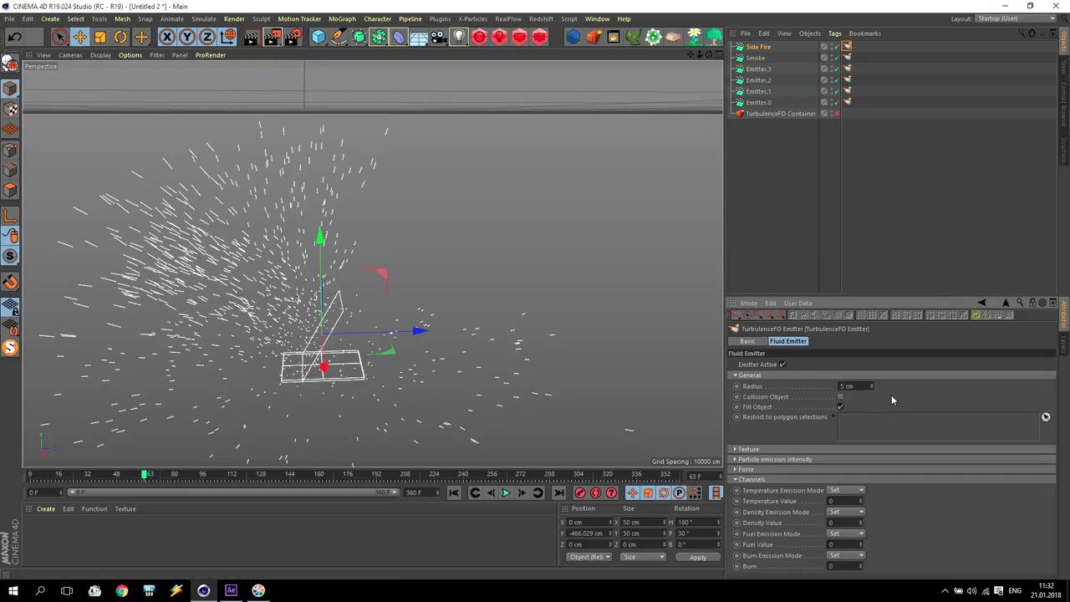
click(820, 501)
text(5)
key(Tab)
text(1)
click(847, 90)
click(847, 102)
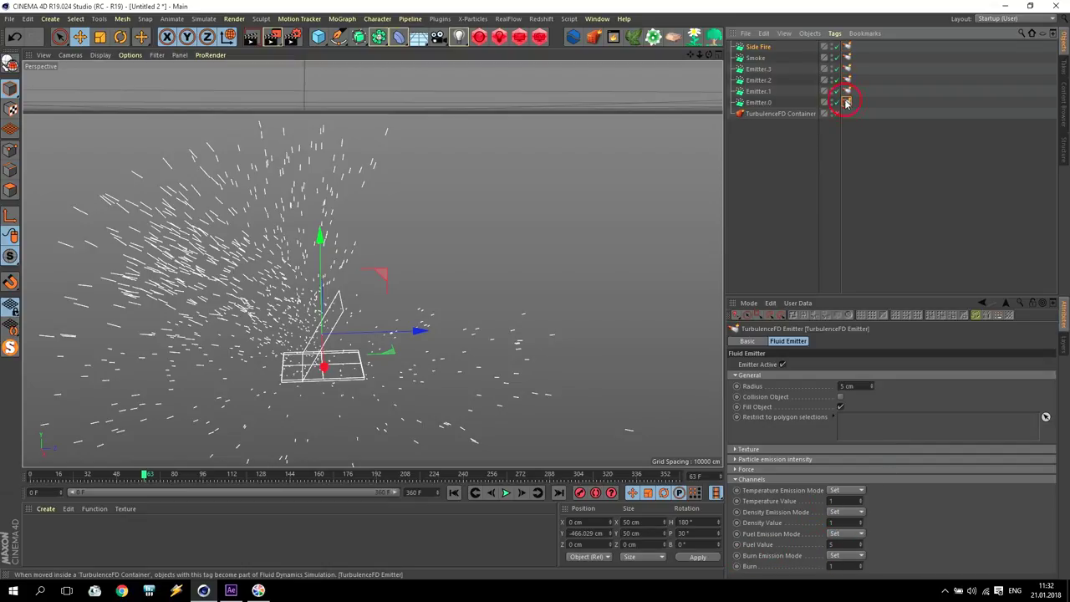
Run a new fire simulation overwriting the cache through frame 107, then scrub back to review the plume
click(453, 492)
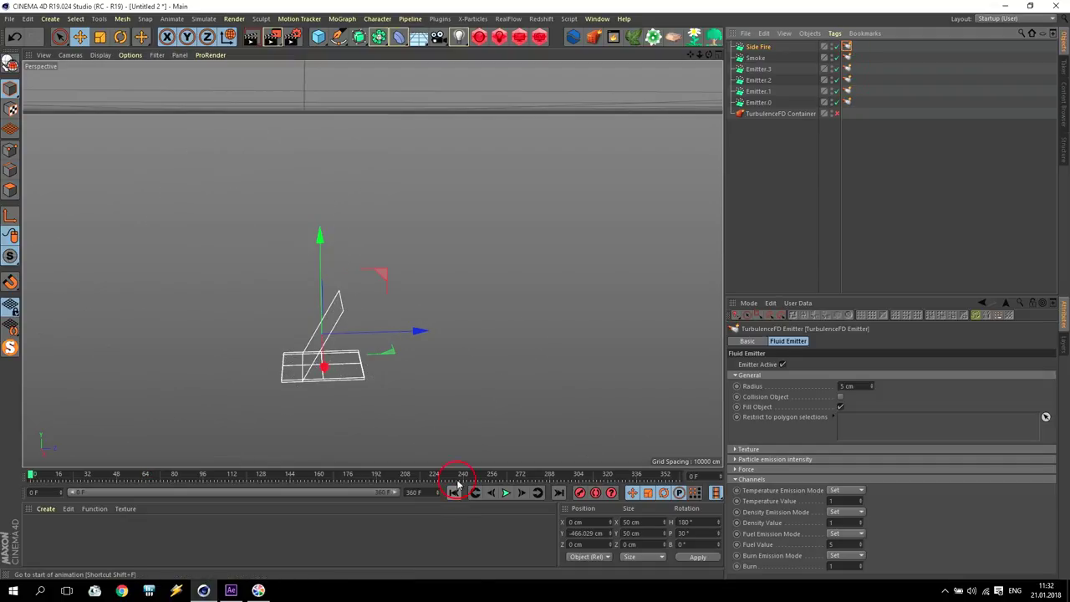
scroll(477, 260, down, 2)
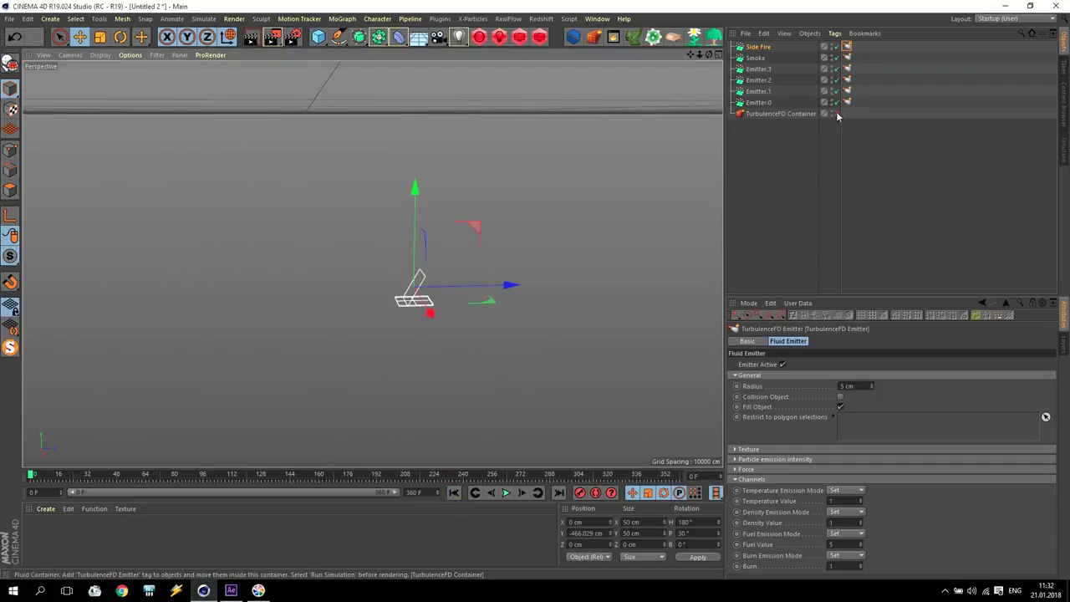
drag(691, 55, 650, 67)
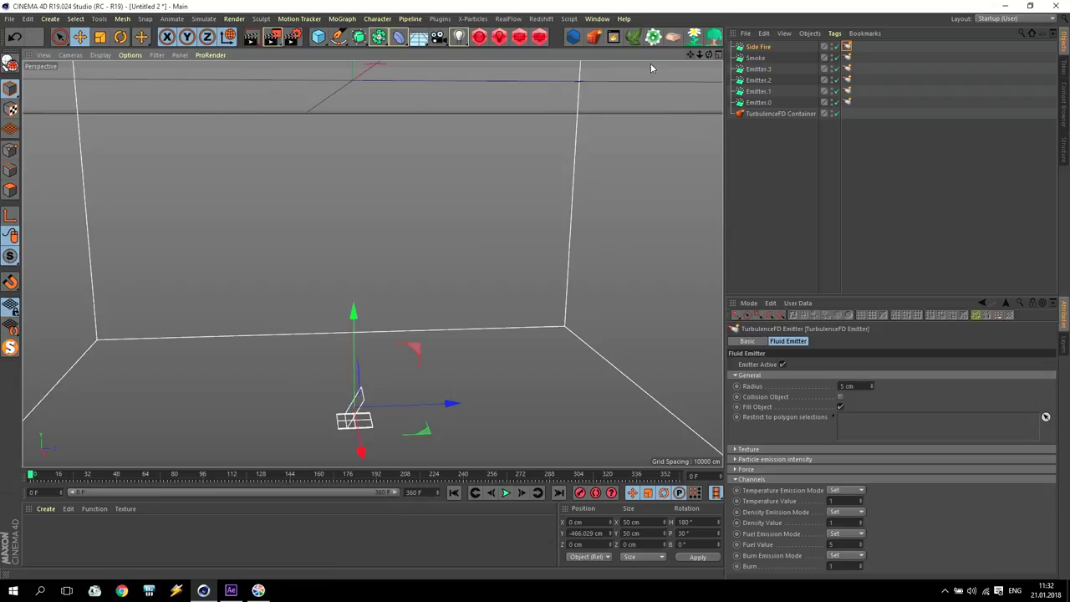
click(612, 36)
click(792, 205)
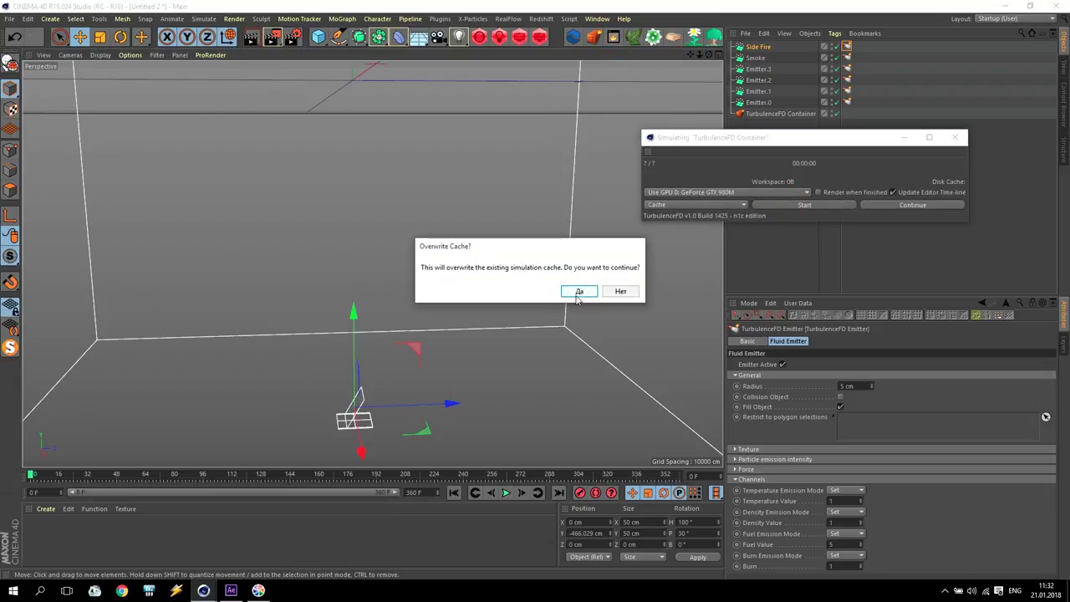
click(577, 289)
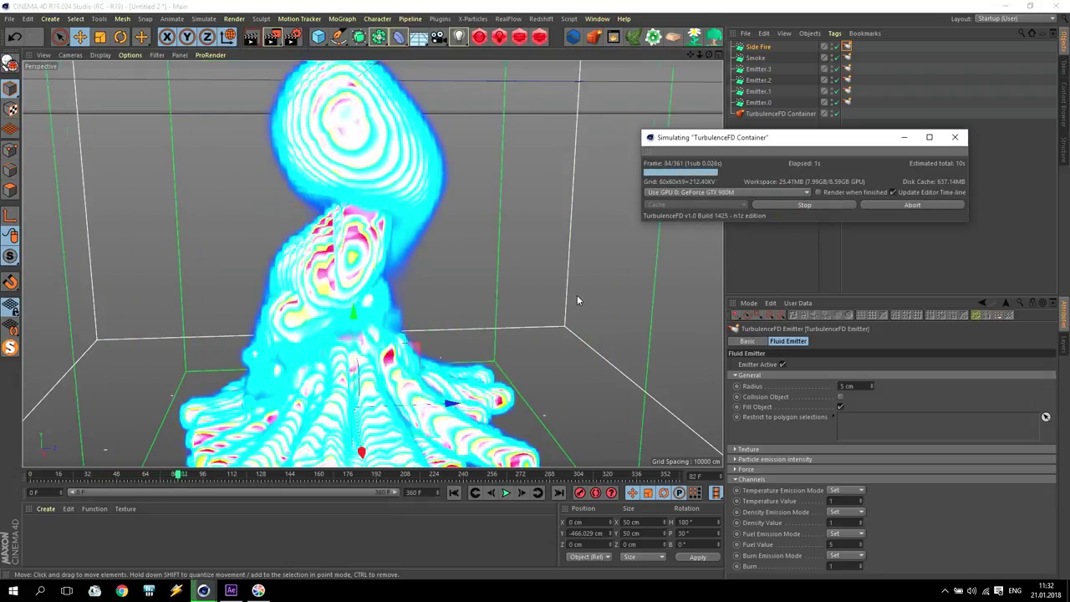
click(815, 206)
drag(221, 478, 169, 474)
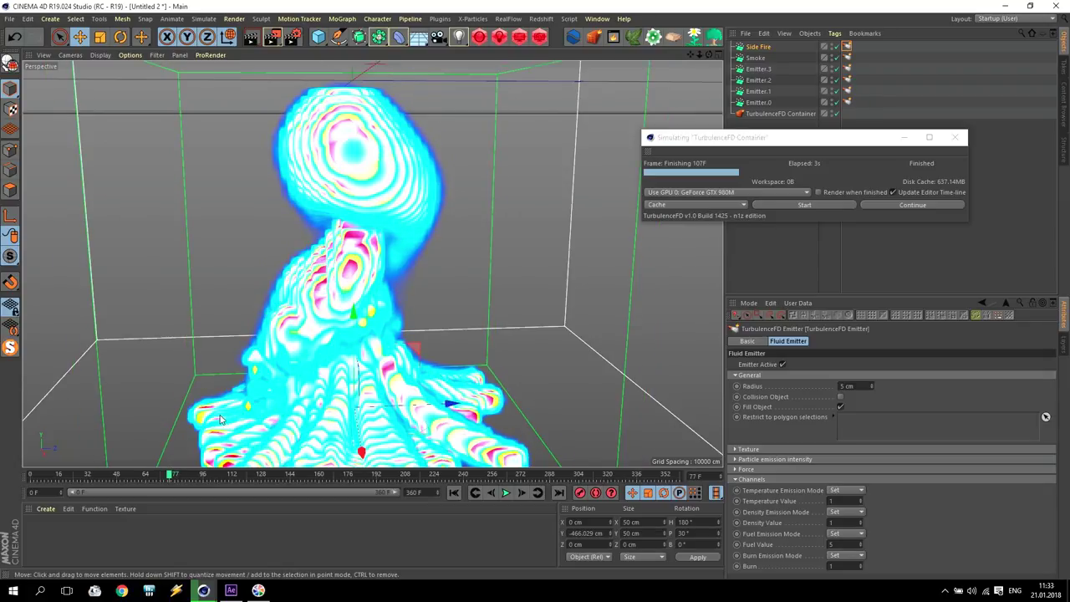
drag(173, 474, 61, 478)
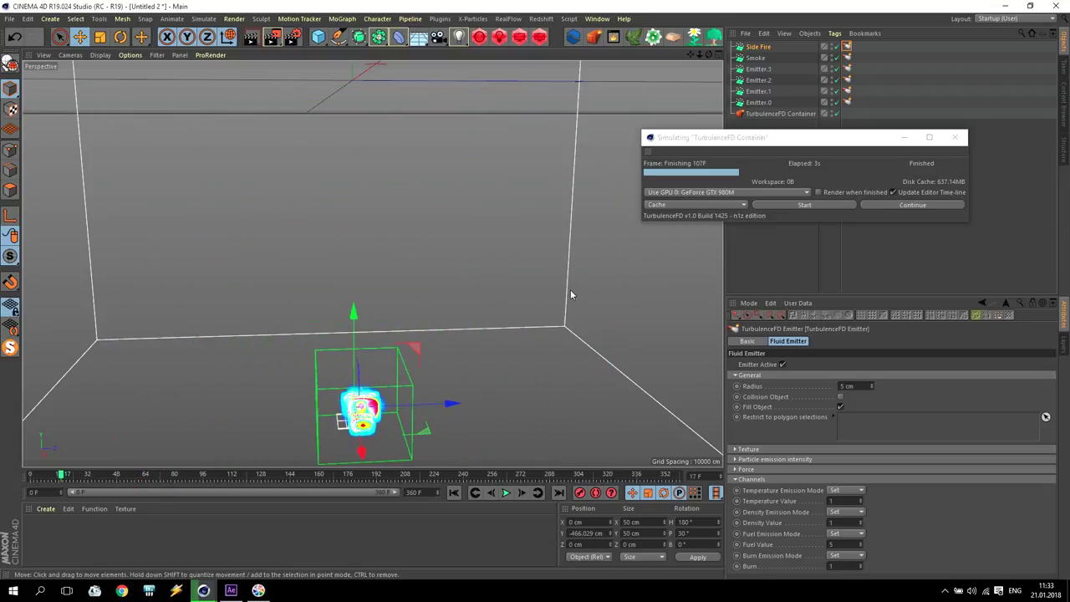
Close the simulation window and disable Emitter.0–3, Smoke and Side Fire, keeping only the container active
drag(690, 55, 691, 57)
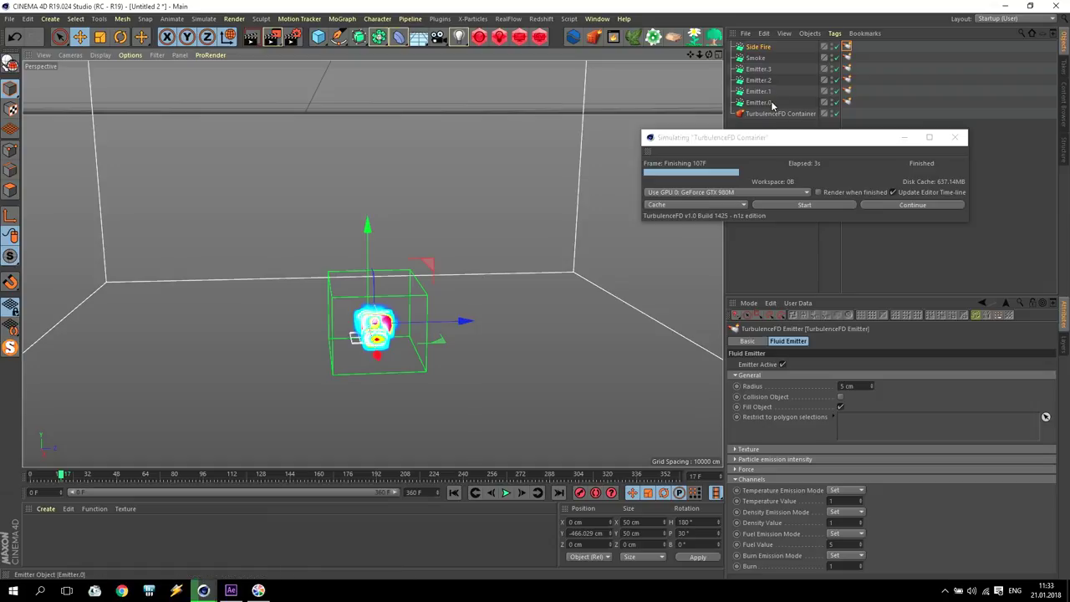
click(758, 69)
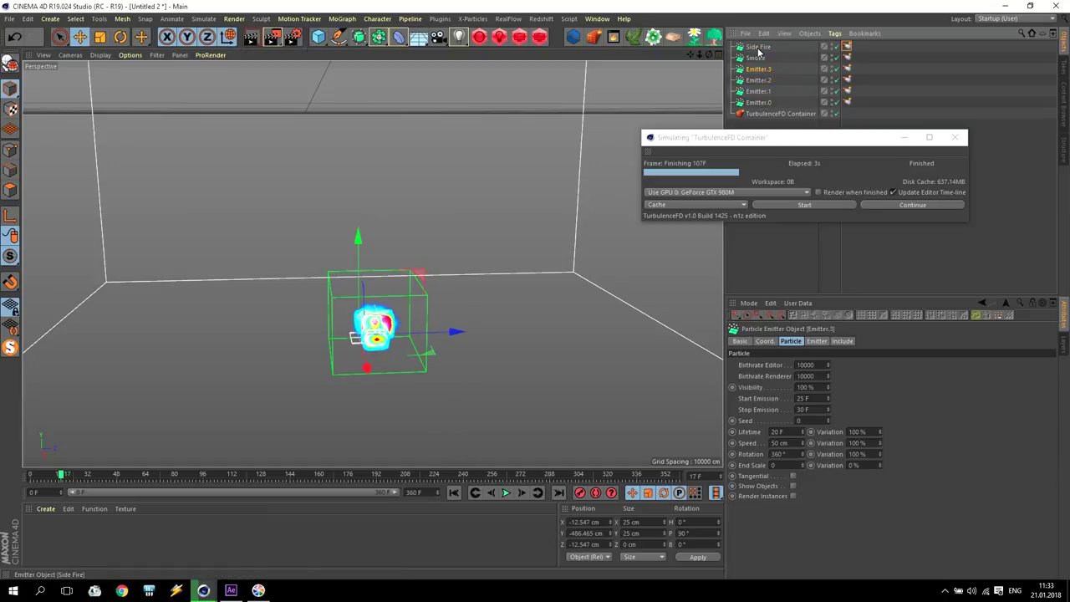
drag(804, 144, 556, 74)
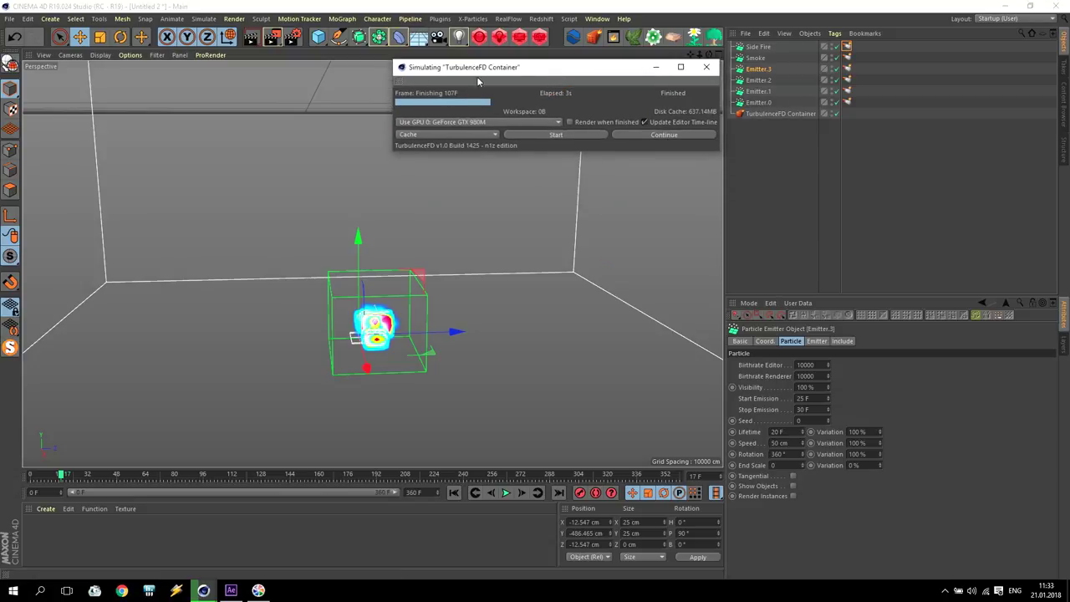
click(761, 102)
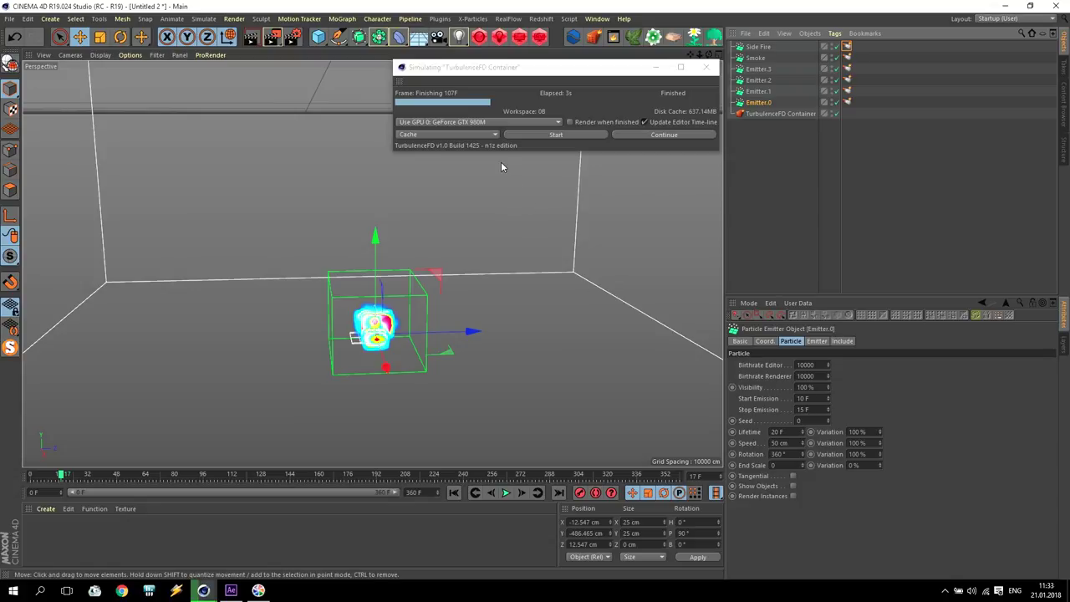
click(706, 67)
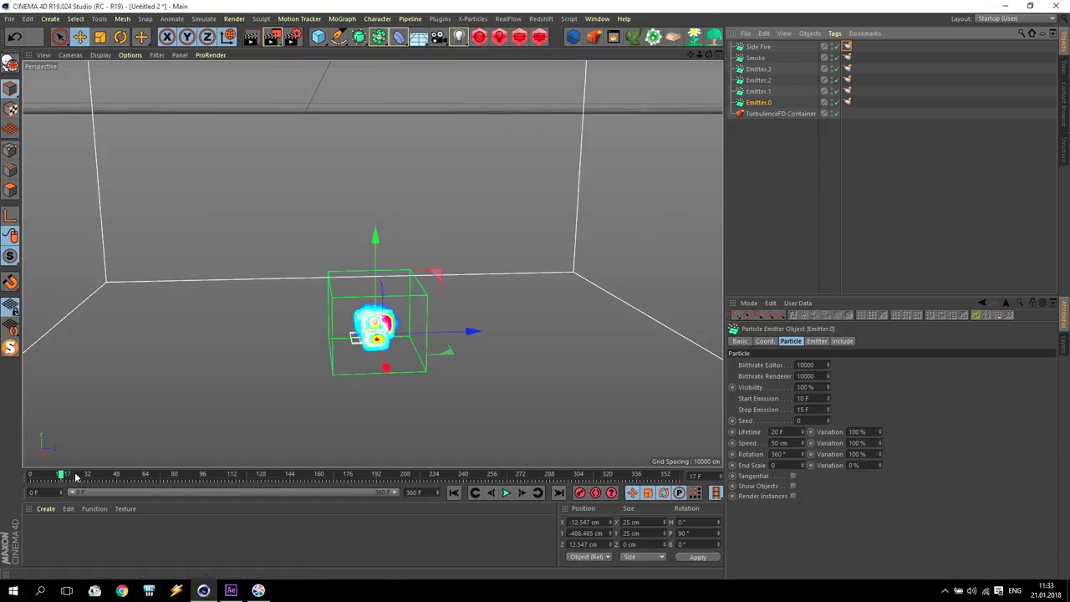
drag(62, 477, 12, 477)
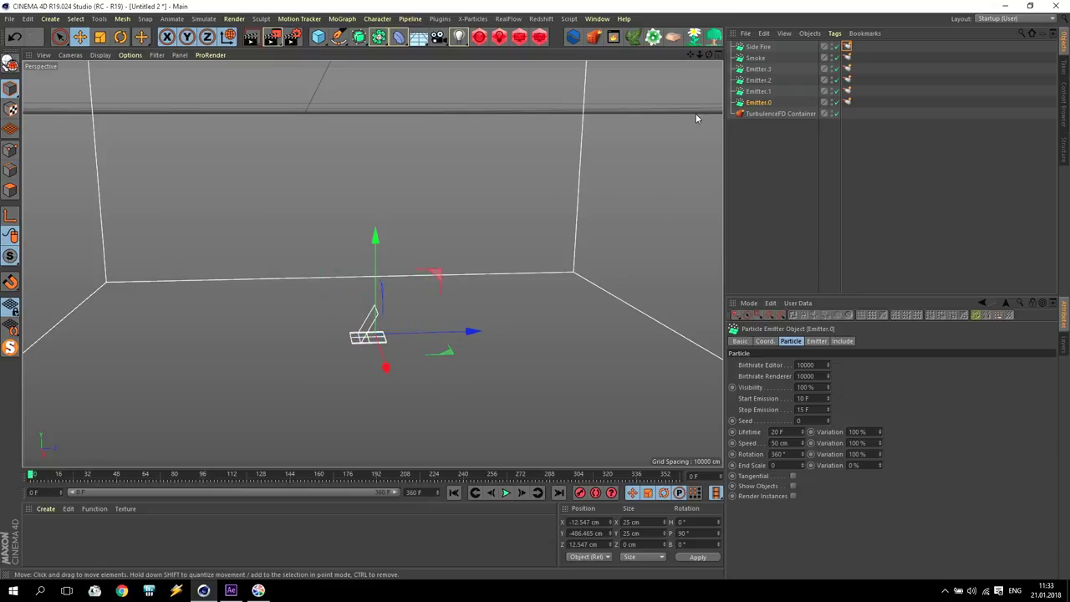
click(840, 92)
drag(840, 96, 836, 50)
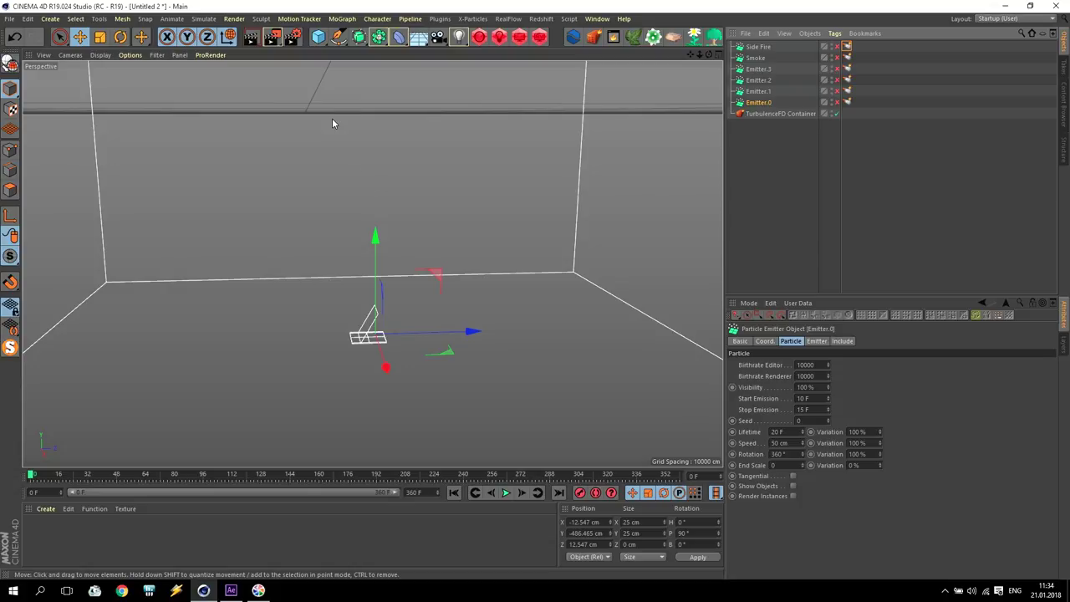
Add a cube and set its size to 50 × 50 × 50 cm
click(318, 38)
middle_click(607, 153)
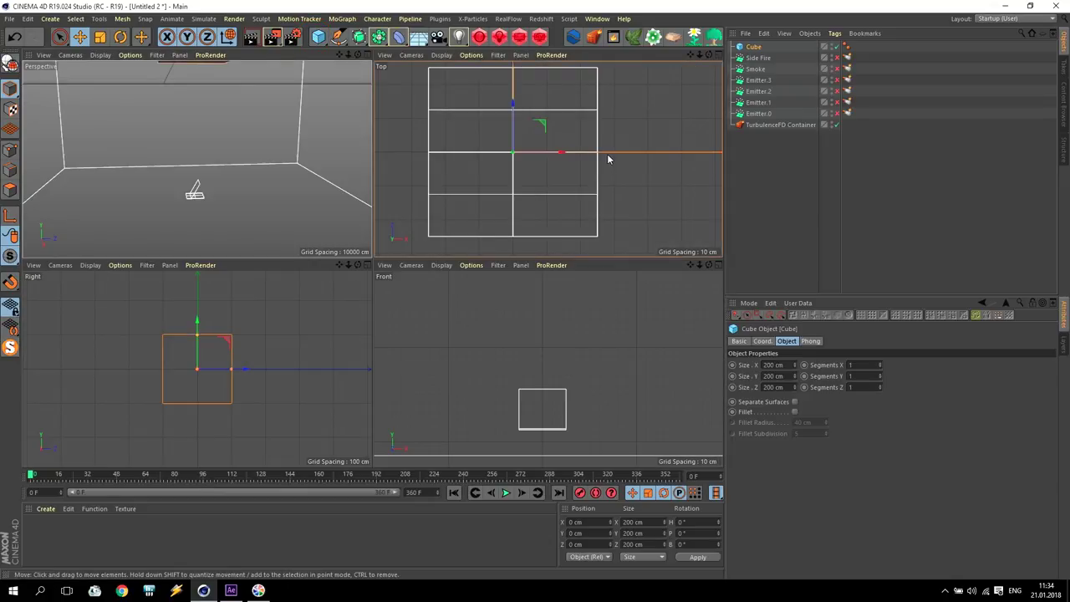
scroll(501, 364, up, 3)
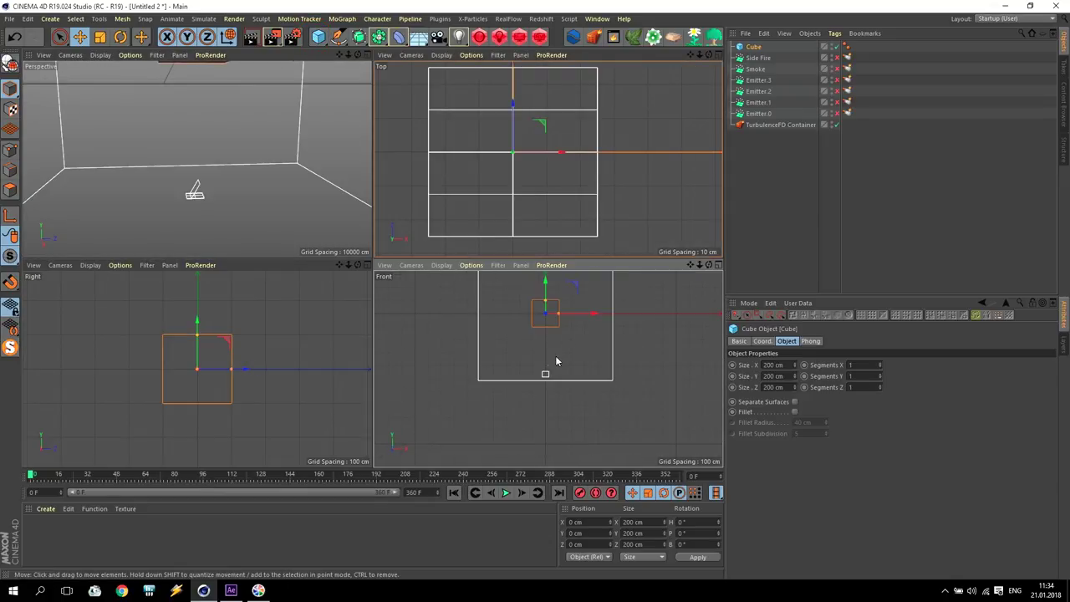
scroll(204, 130, down, 5)
drag(340, 55, 206, 117)
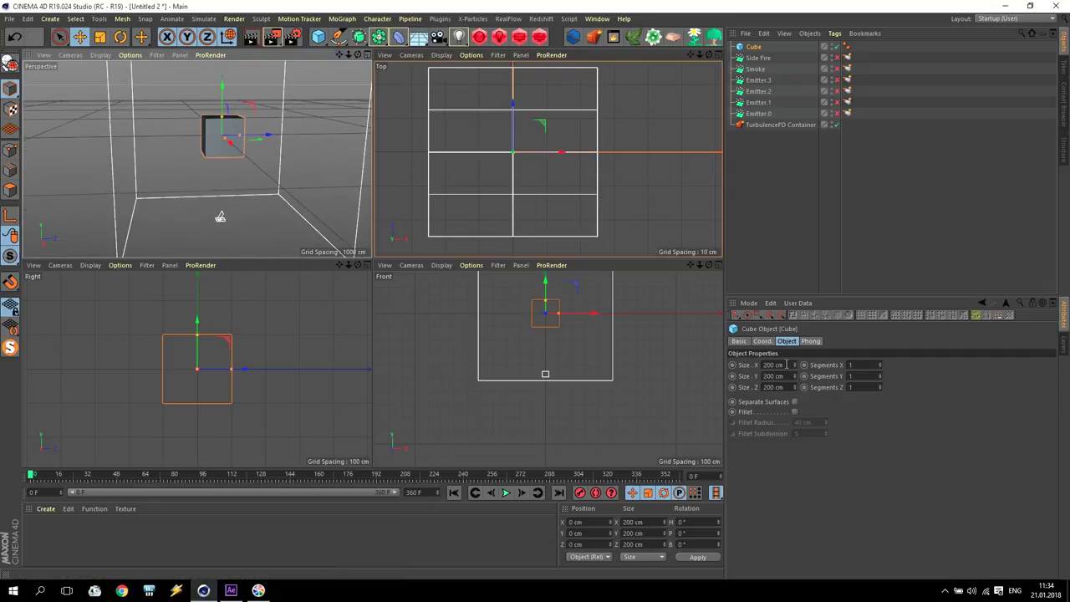
click(715, 388)
click(786, 364)
text(50)
click(777, 376)
text(50)
click(784, 387)
text(50)
key(Return)
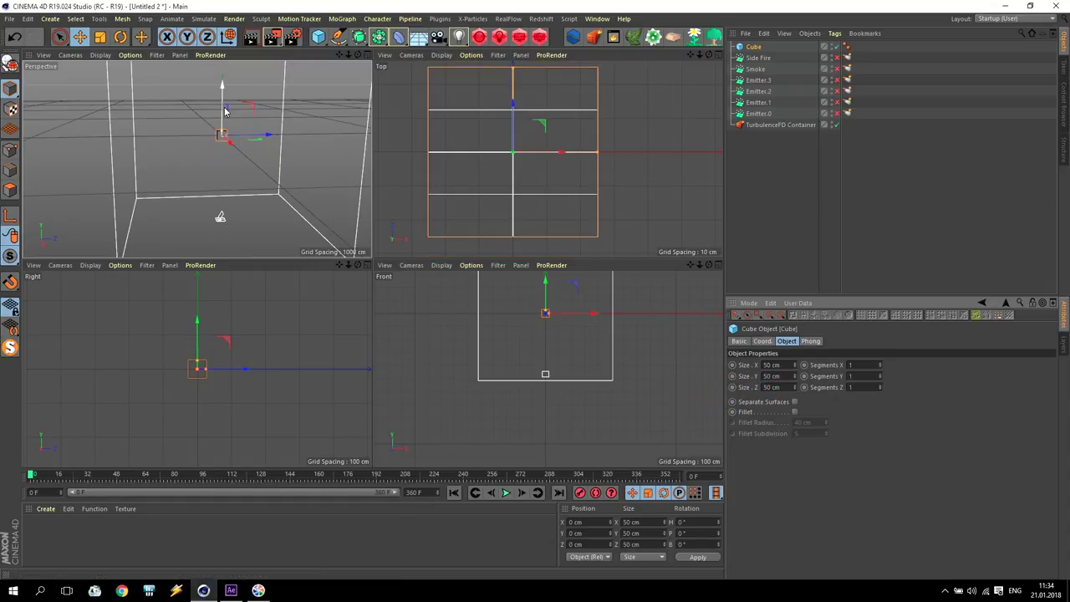
Place the cube under a Voronoi Fracture and check its 20-point Distribution source
click(342, 18)
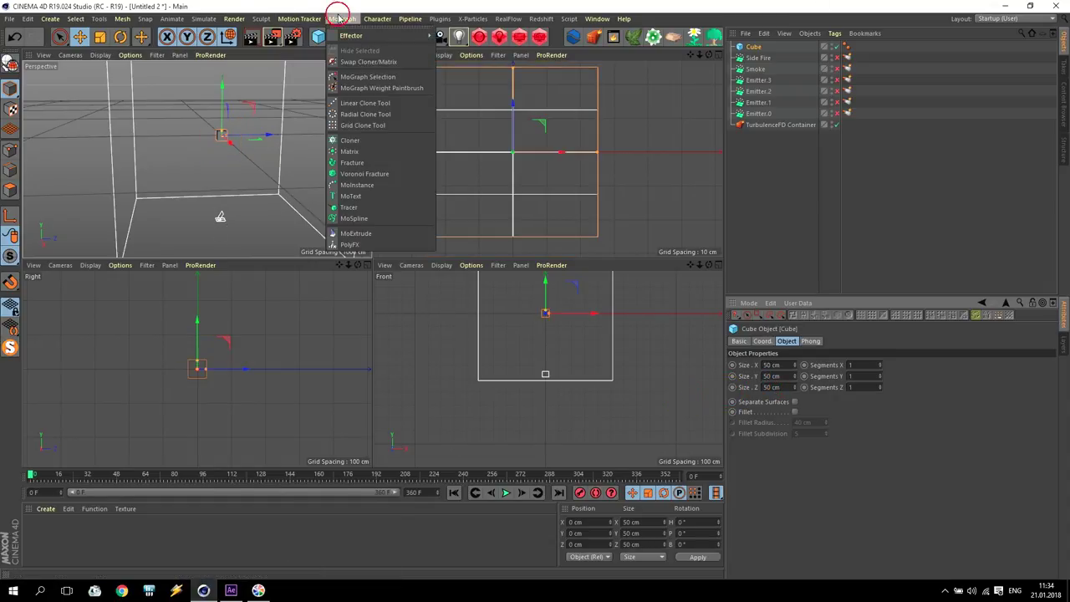
alt+click(368, 173)
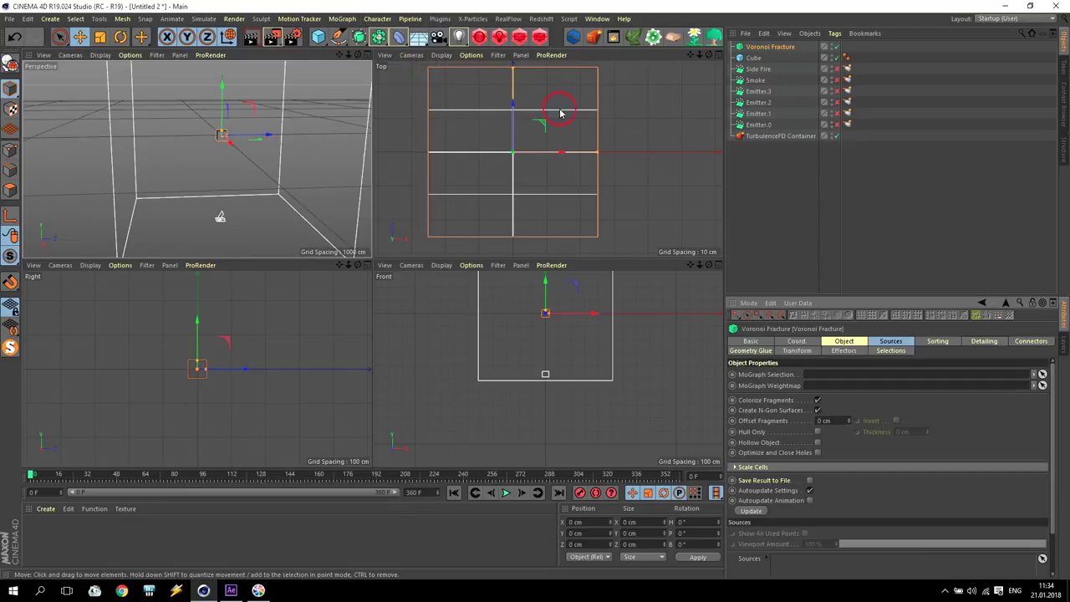
click(757, 58)
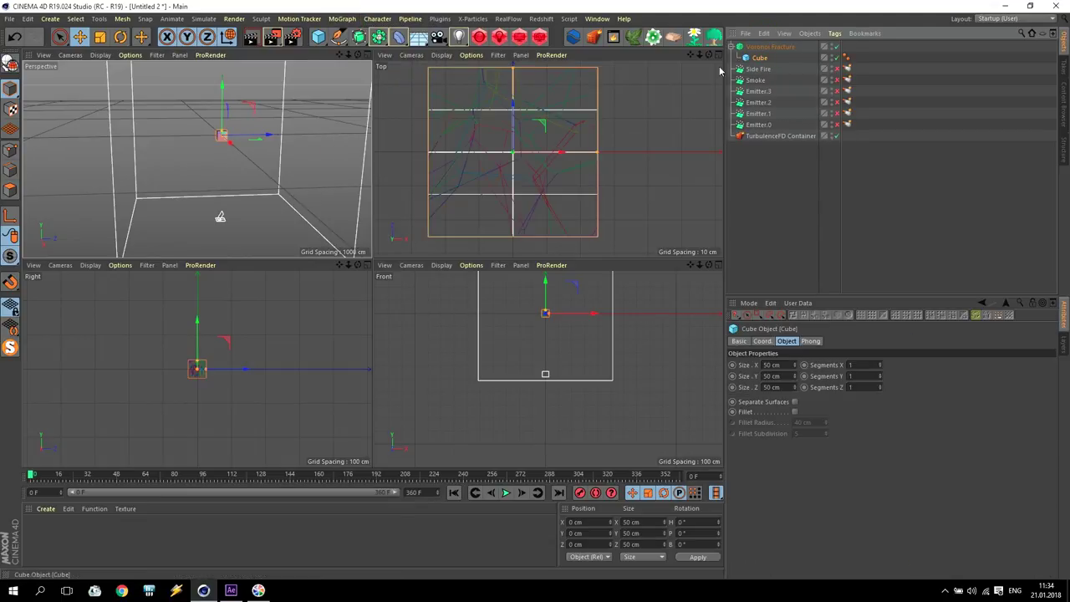
click(773, 47)
click(891, 341)
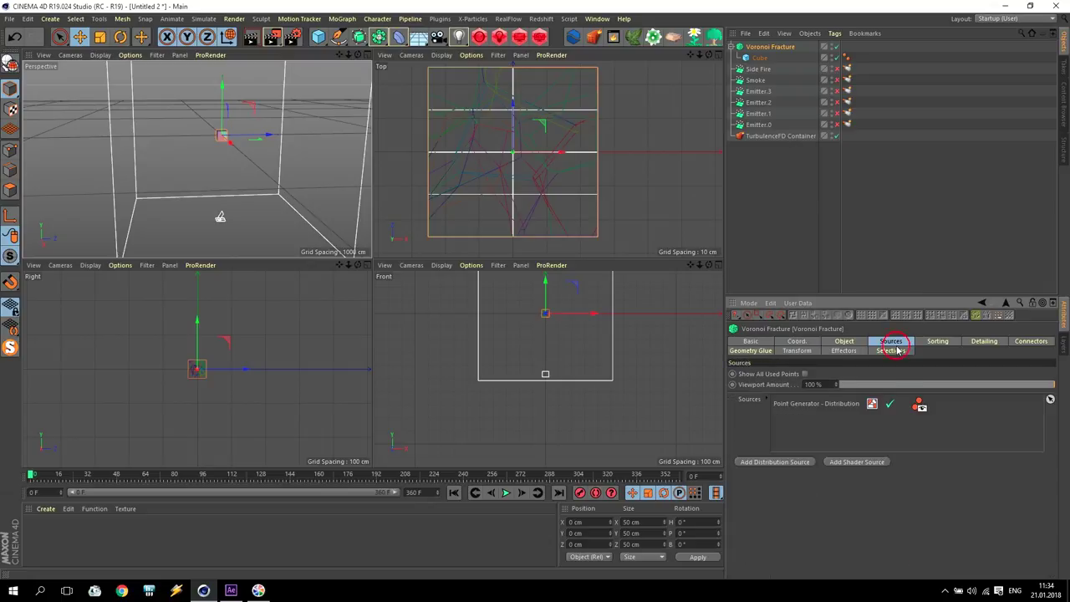
click(824, 404)
alt+drag(286, 148, 33, 186)
scroll(34, 185, down, 5)
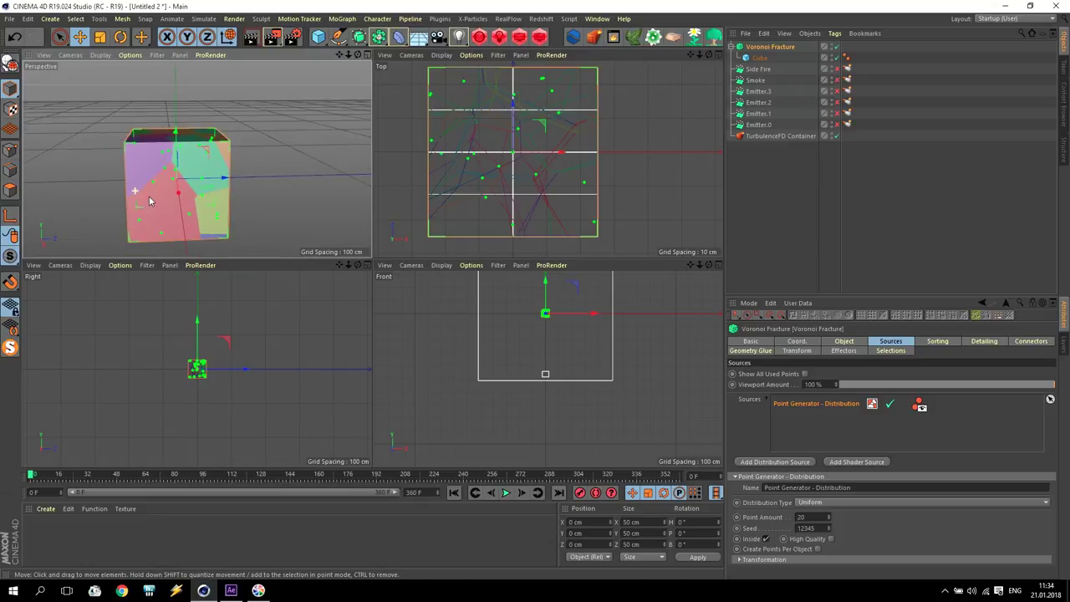
Bake the Voronoi Fracture and its children with Current State to Object, deleting the original
right_click(770, 50)
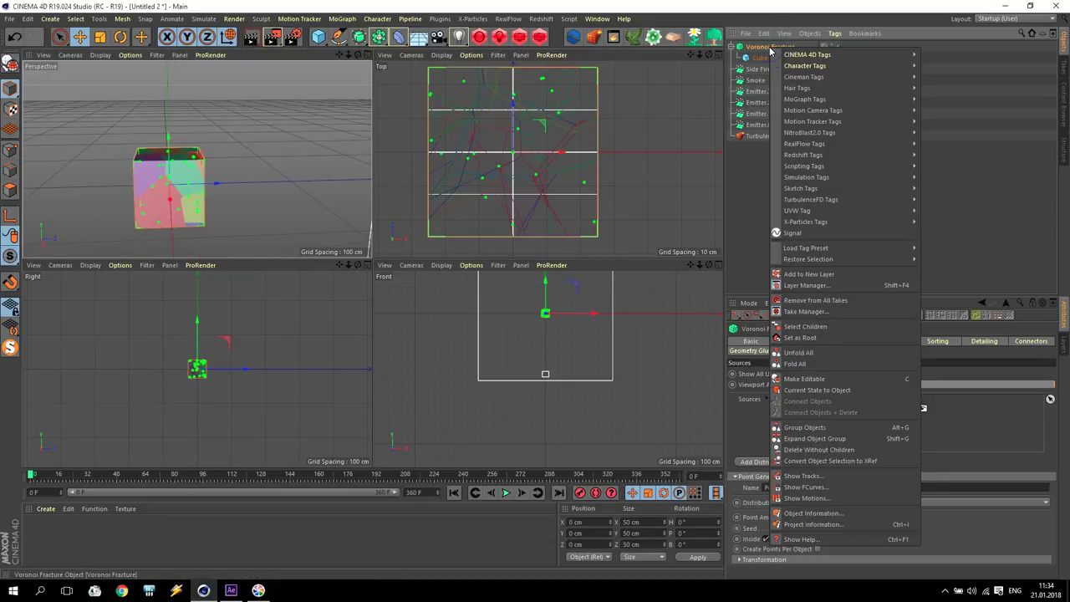
click(831, 327)
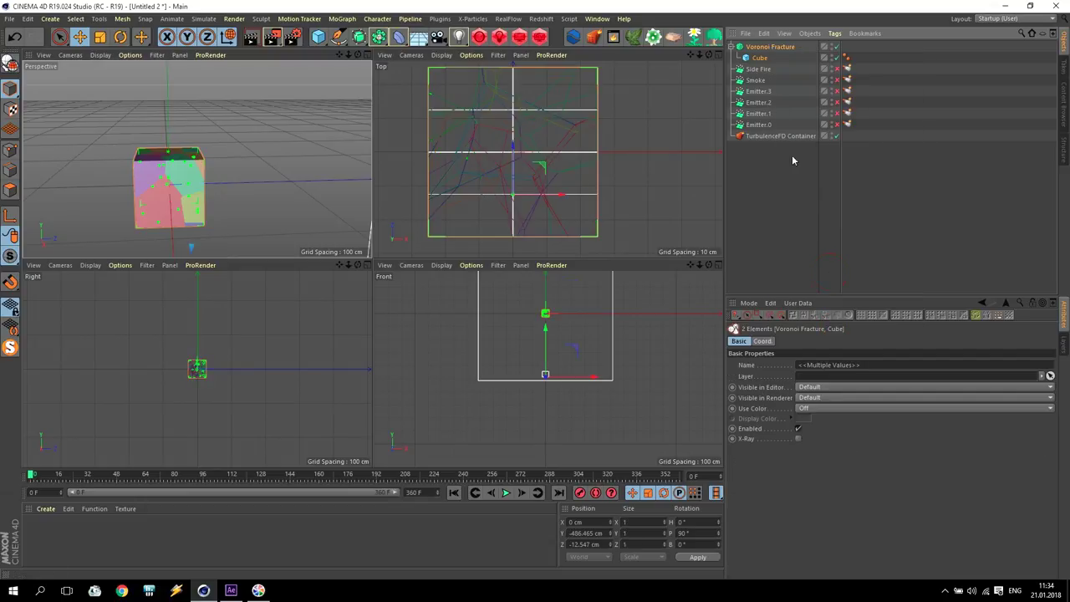
right_click(763, 50)
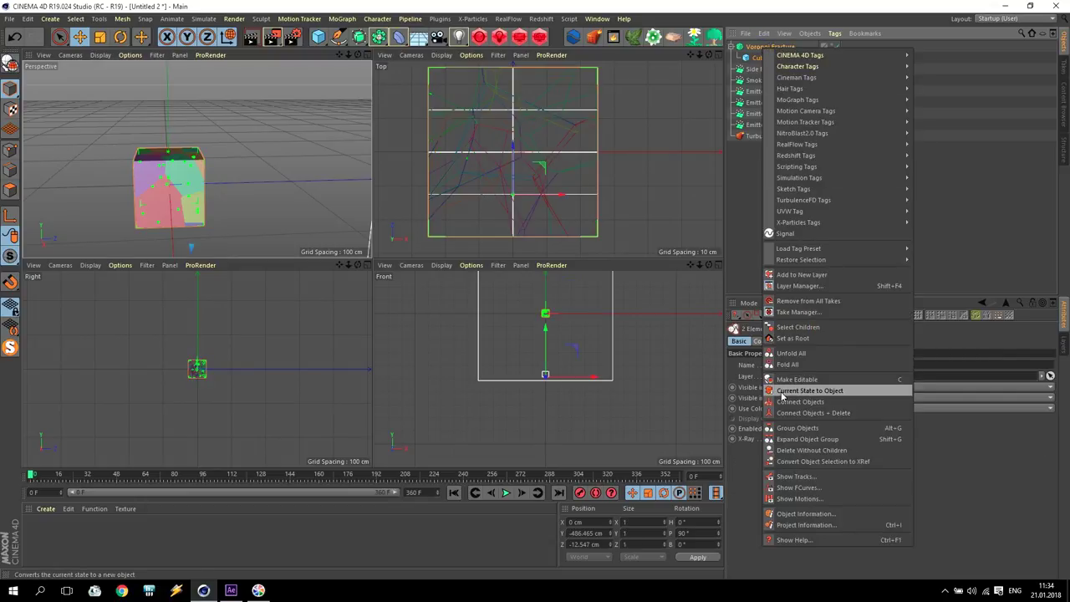
click(838, 391)
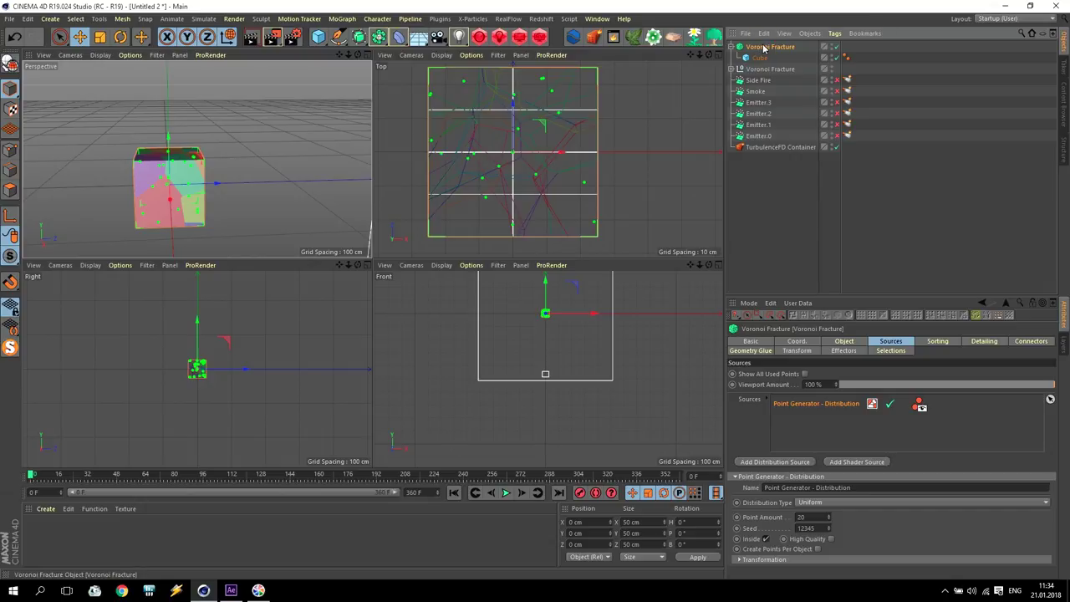
key(Delete)
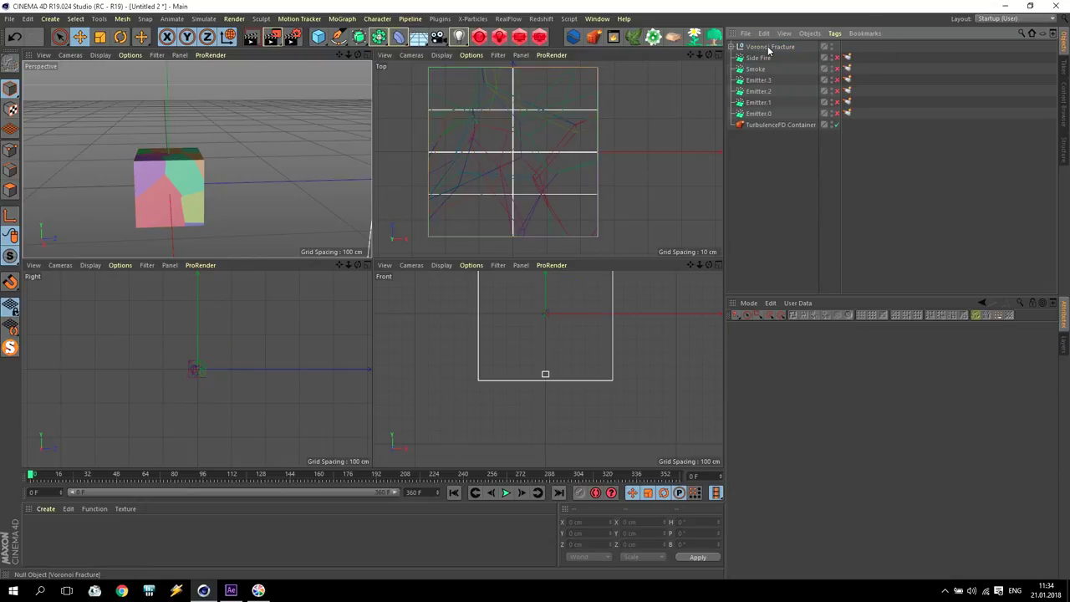
Delete all 200 selection tags from fragments Cube_fracturepart1–20 in the baked null
click(769, 48)
click(738, 47)
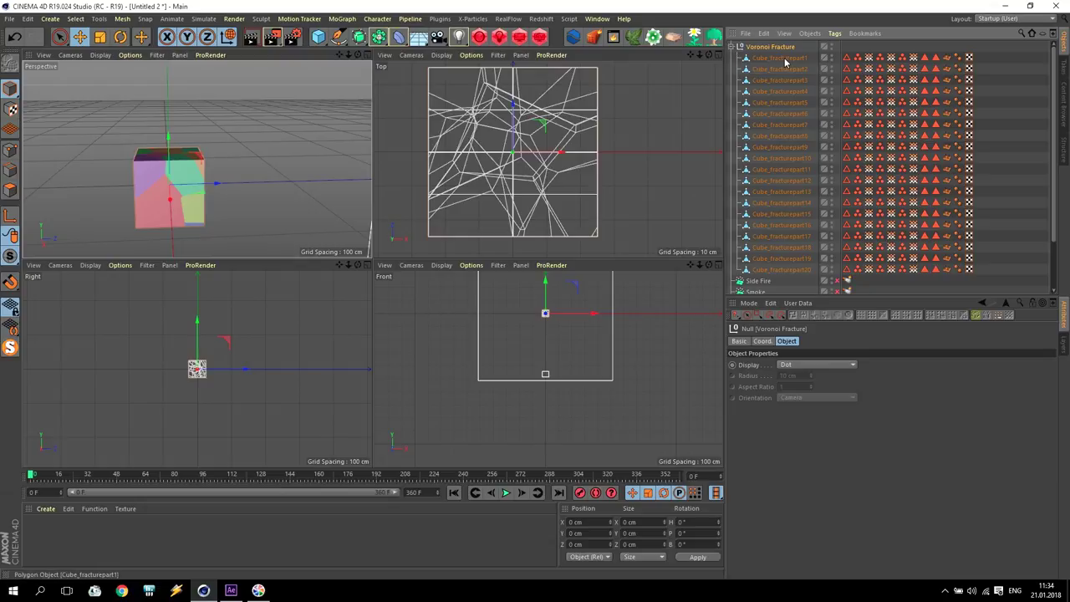
click(781, 247)
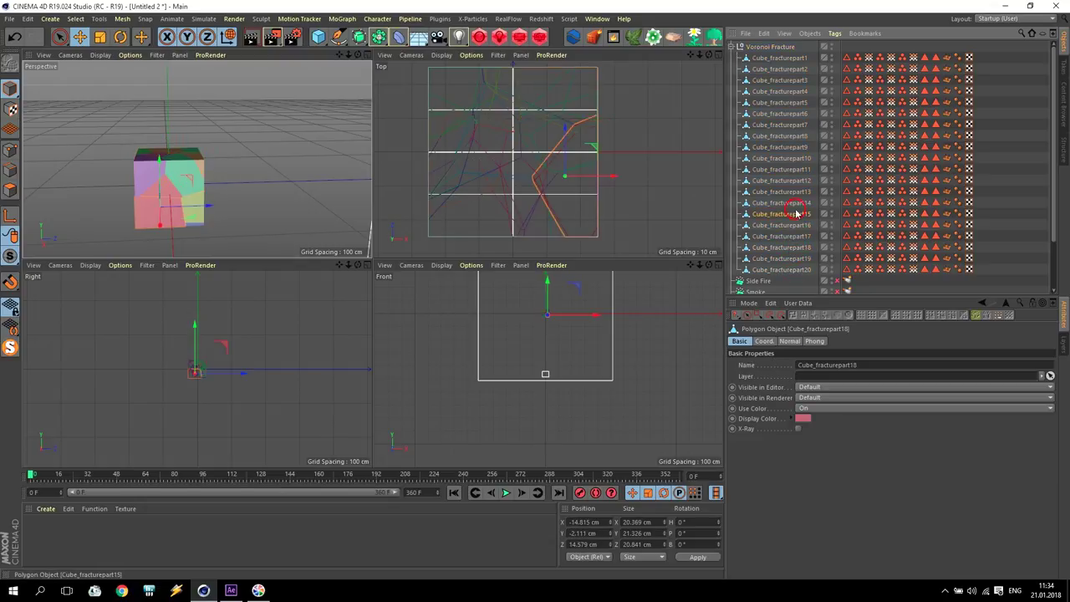
click(784, 80)
click(787, 114)
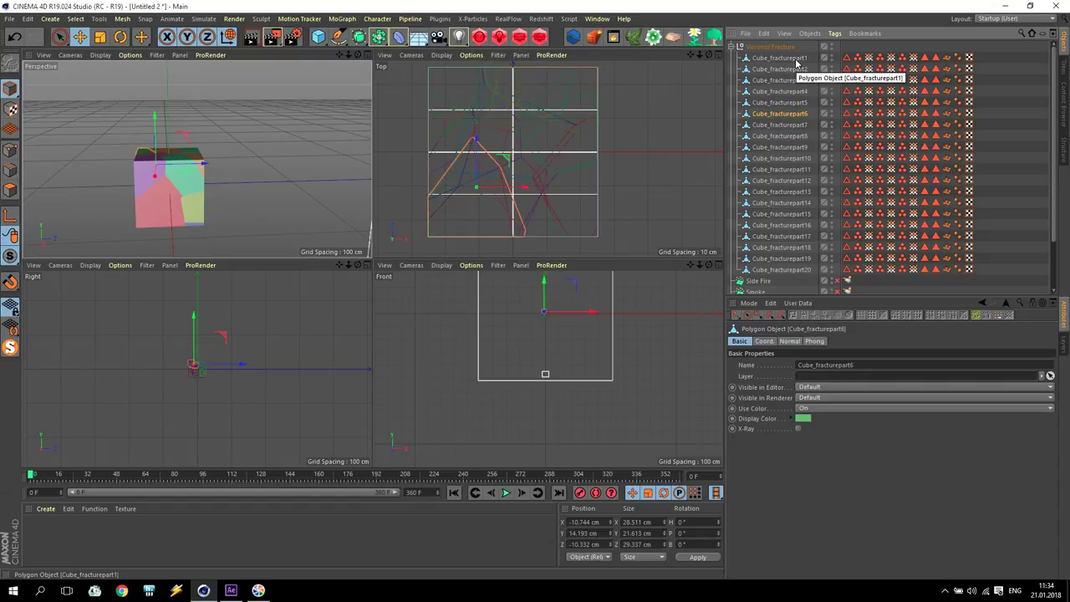
click(847, 58)
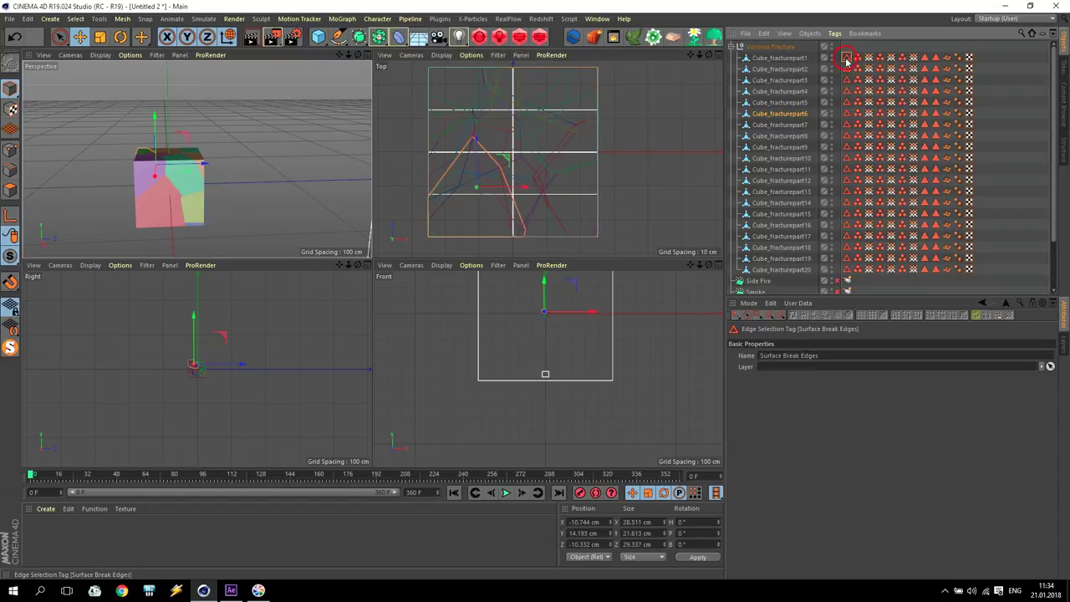
shift+click(947, 269)
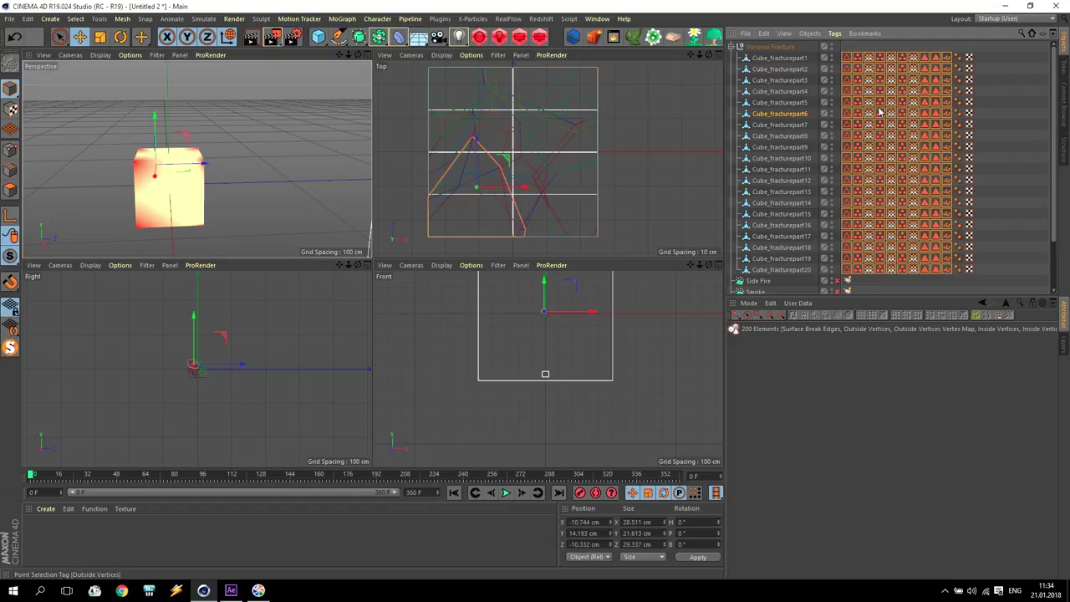
key(Delete)
click(786, 102)
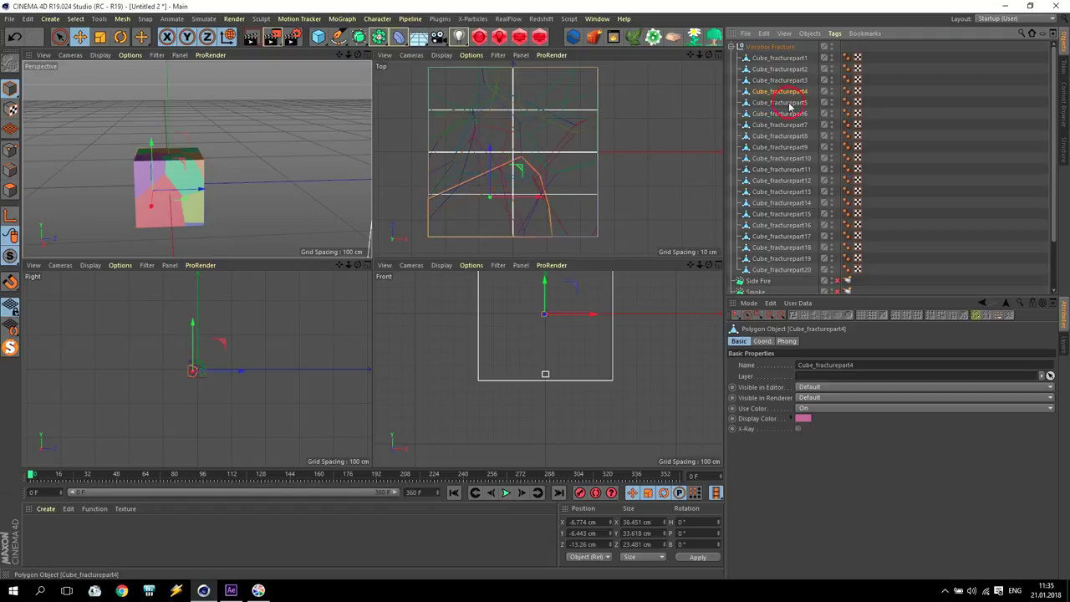
click(785, 191)
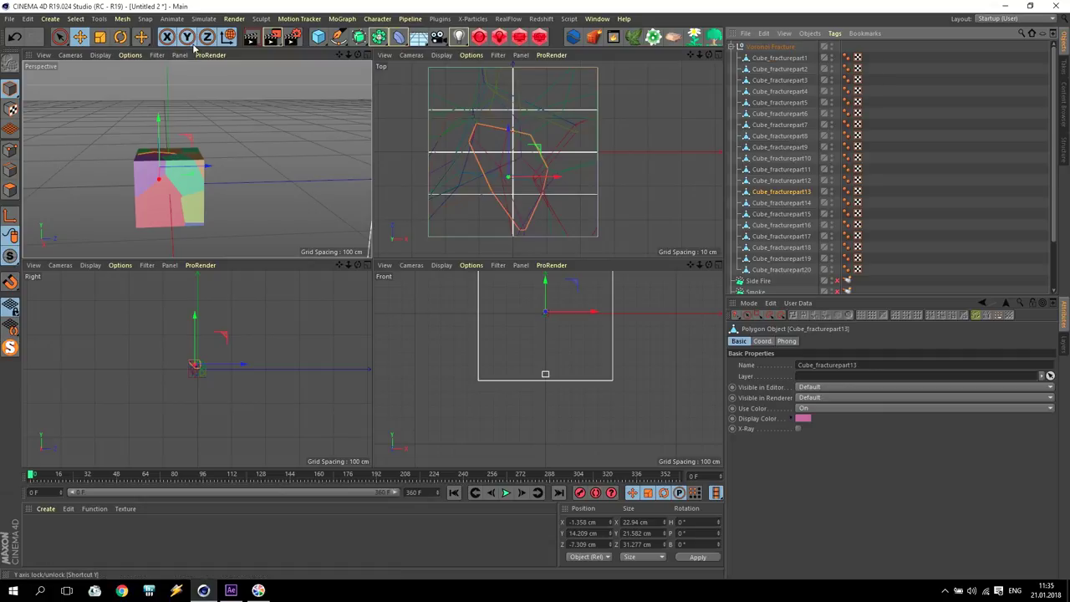
click(203, 19)
Add a cone-shaped particle emitter with 50 × 50 size and 40° horizontal angle
mouse_move(209, 62)
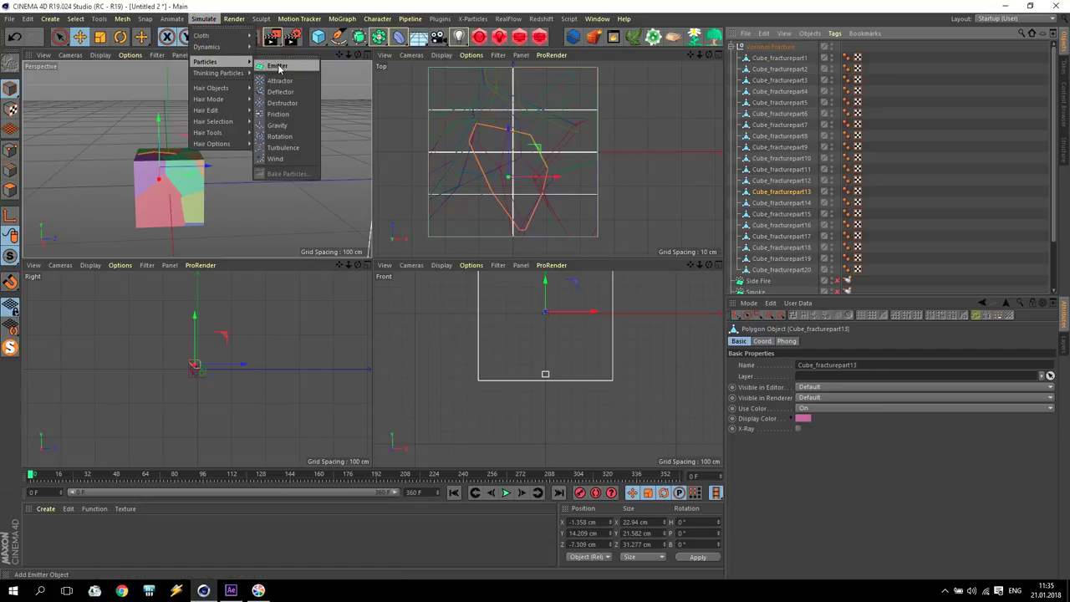
click(279, 66)
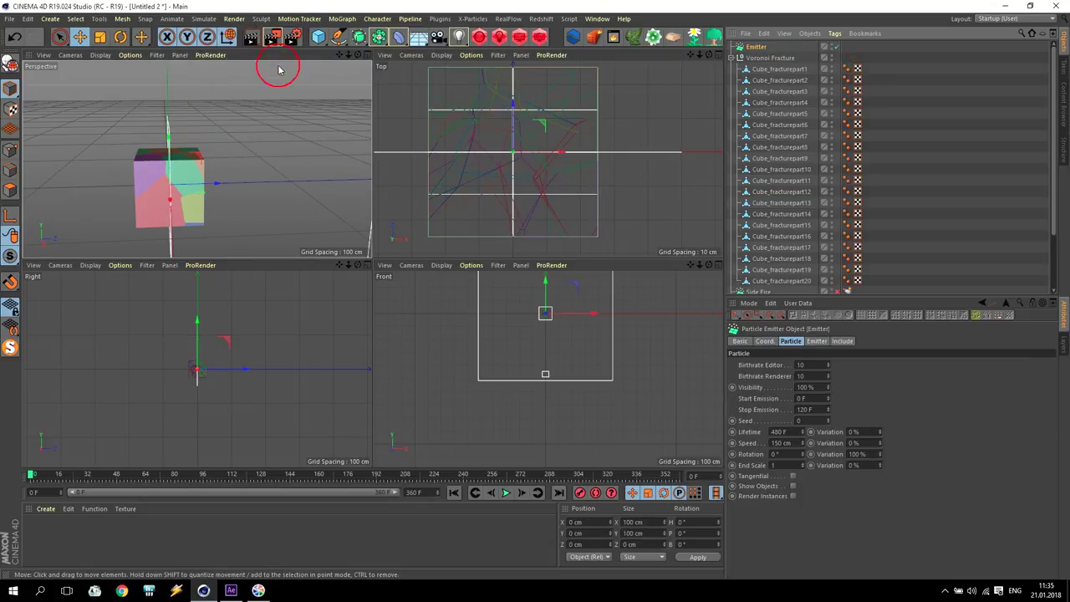
click(818, 341)
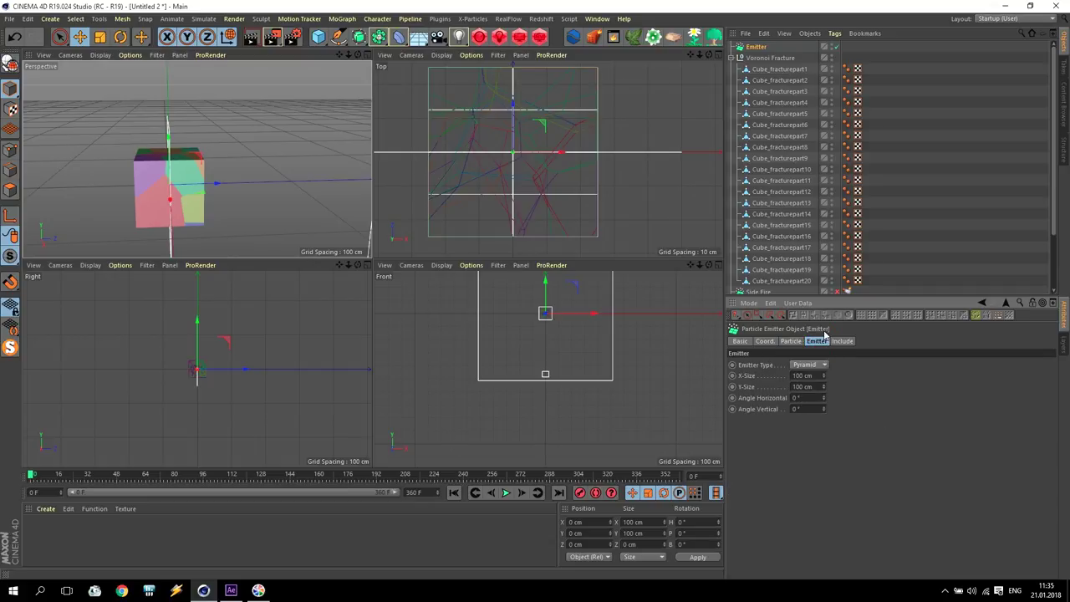
click(818, 375)
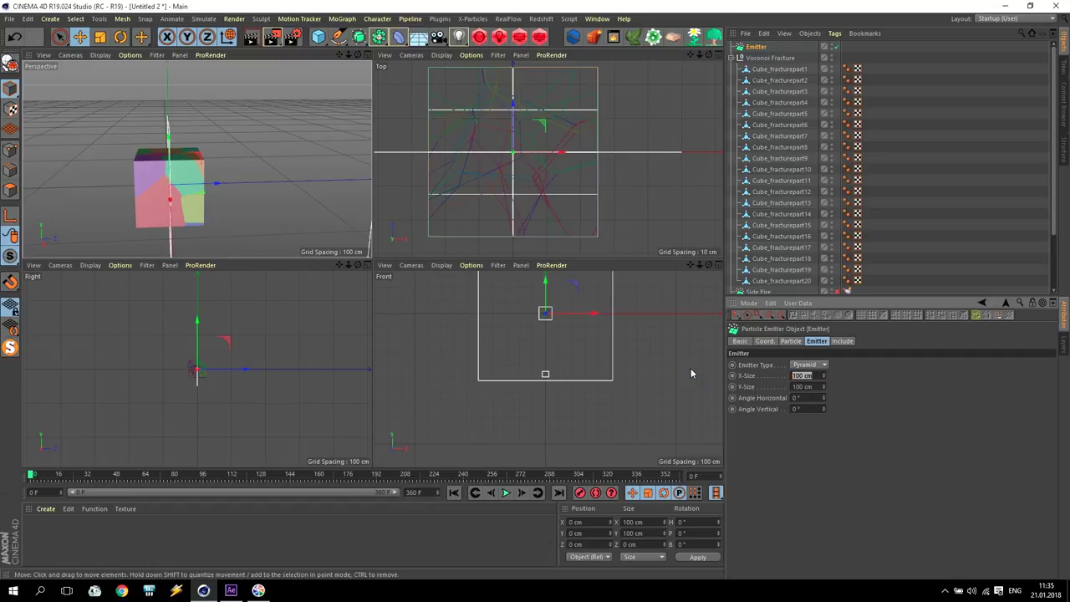
text(50)
click(809, 386)
text(50)
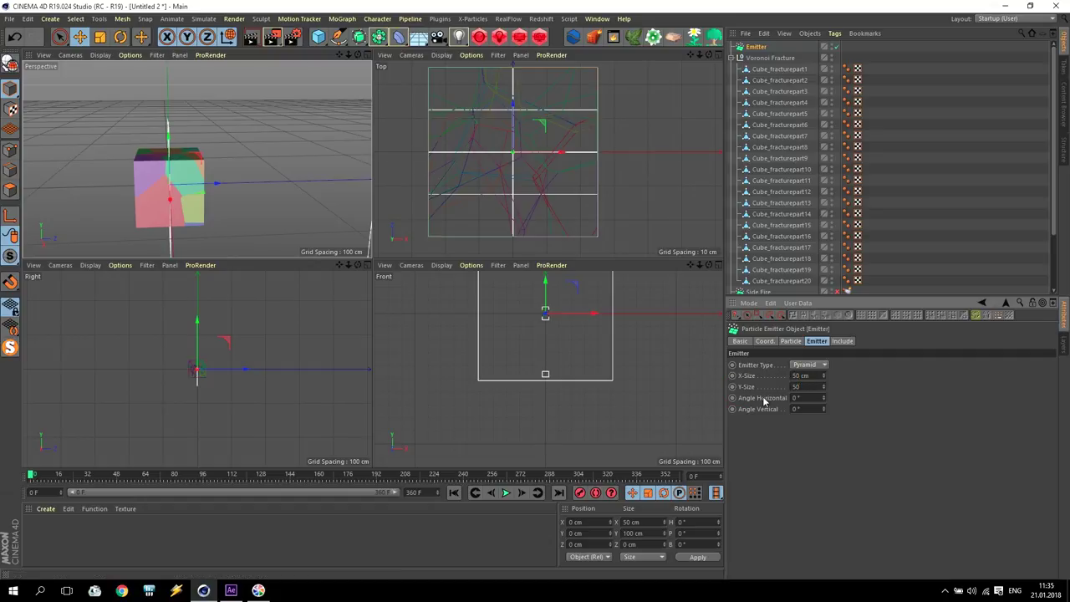
key(Tab)
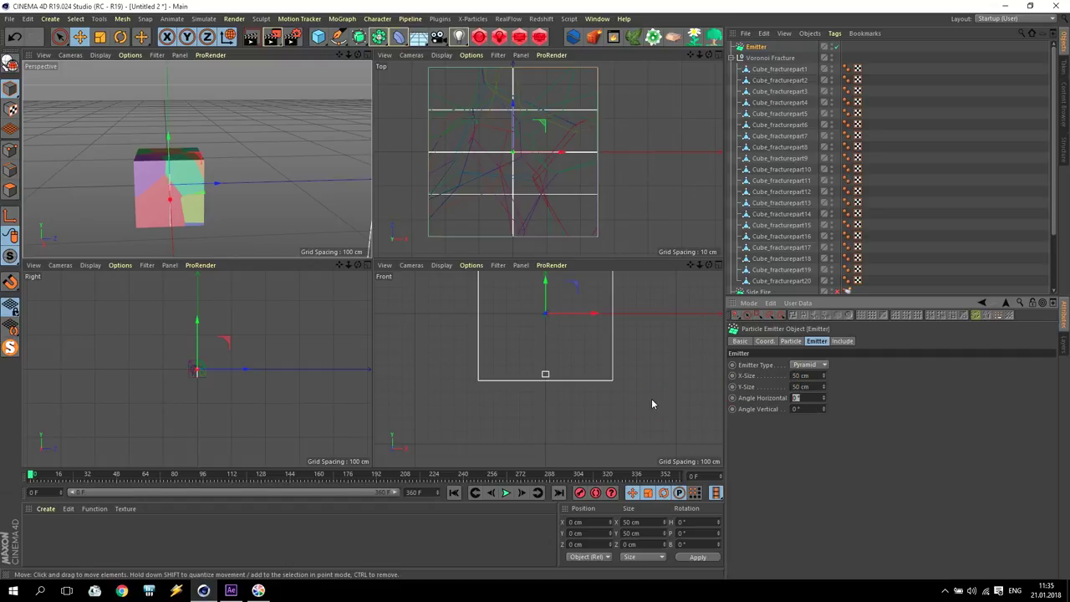
text(40)
click(803, 365)
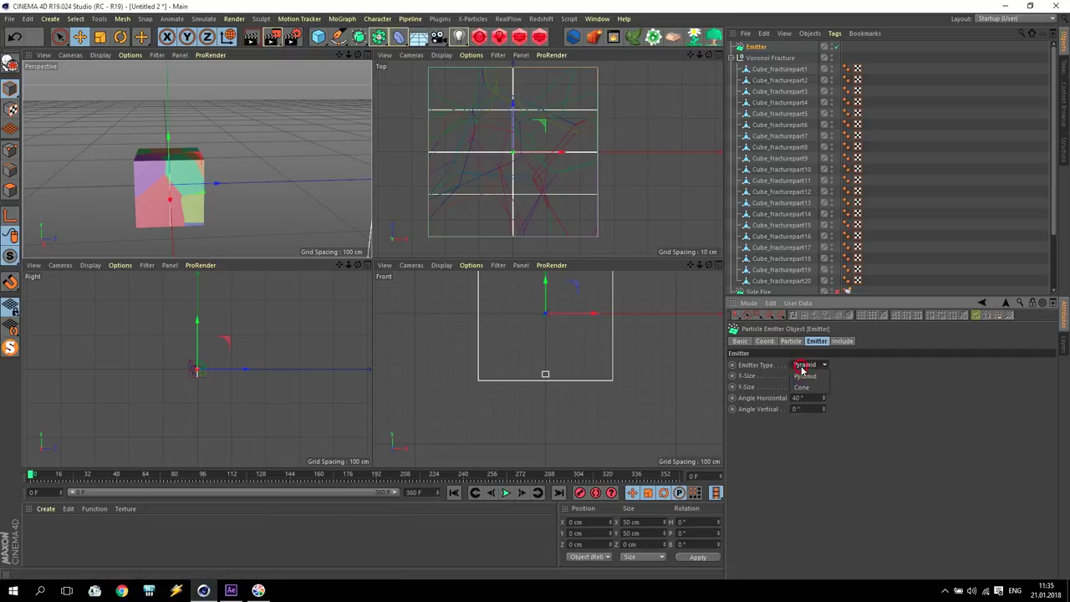
click(802, 386)
Set emission from frame 15 to 35 with 200 F lifetime and 550 cm speed
click(791, 341)
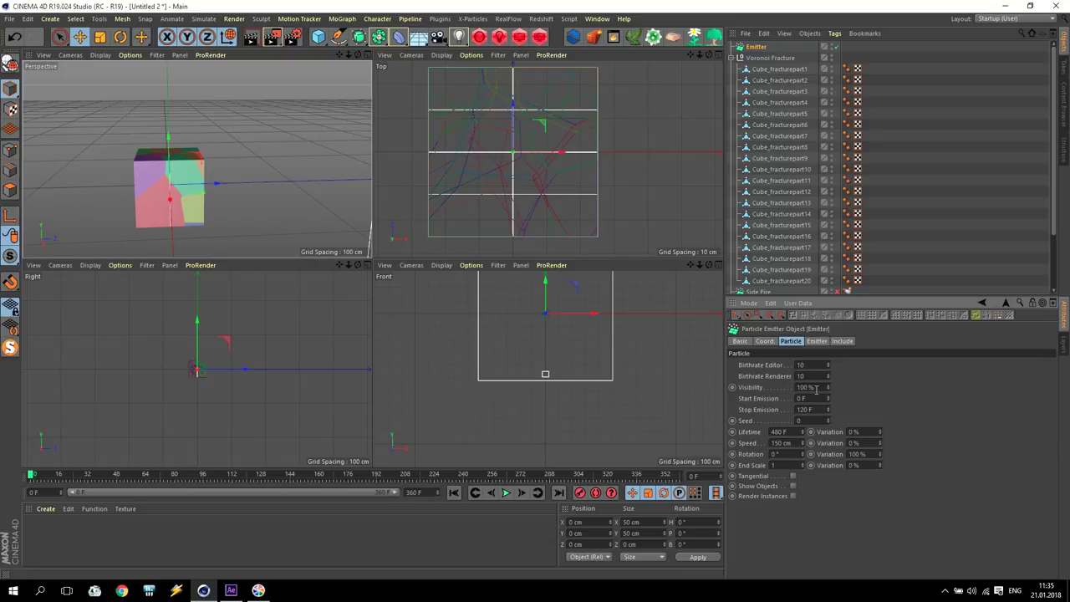
click(740, 398)
text(15)
key(Return)
click(818, 409)
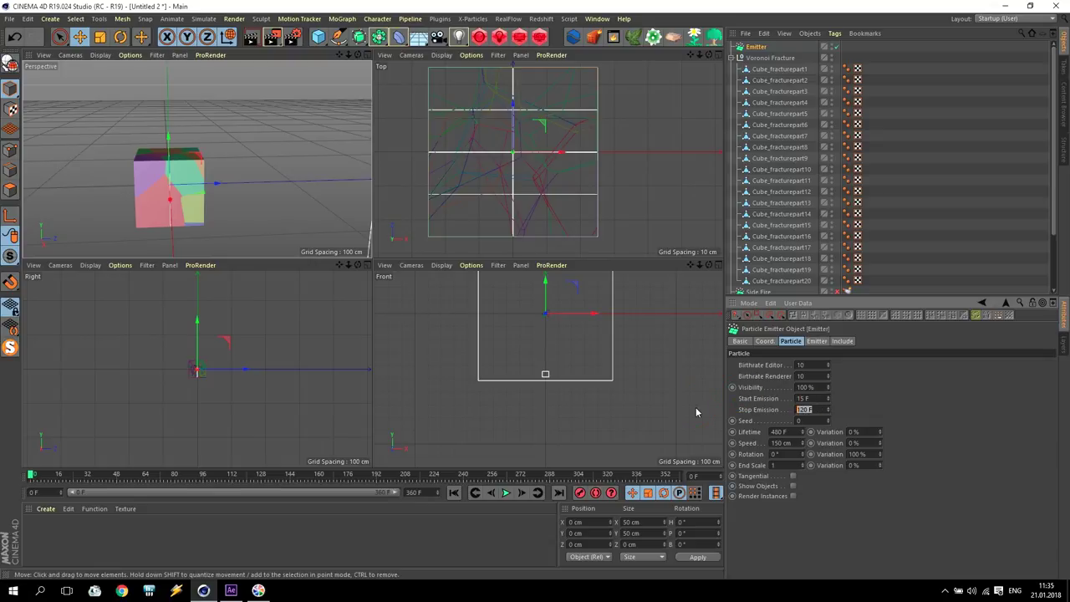
text(35)
key(Return)
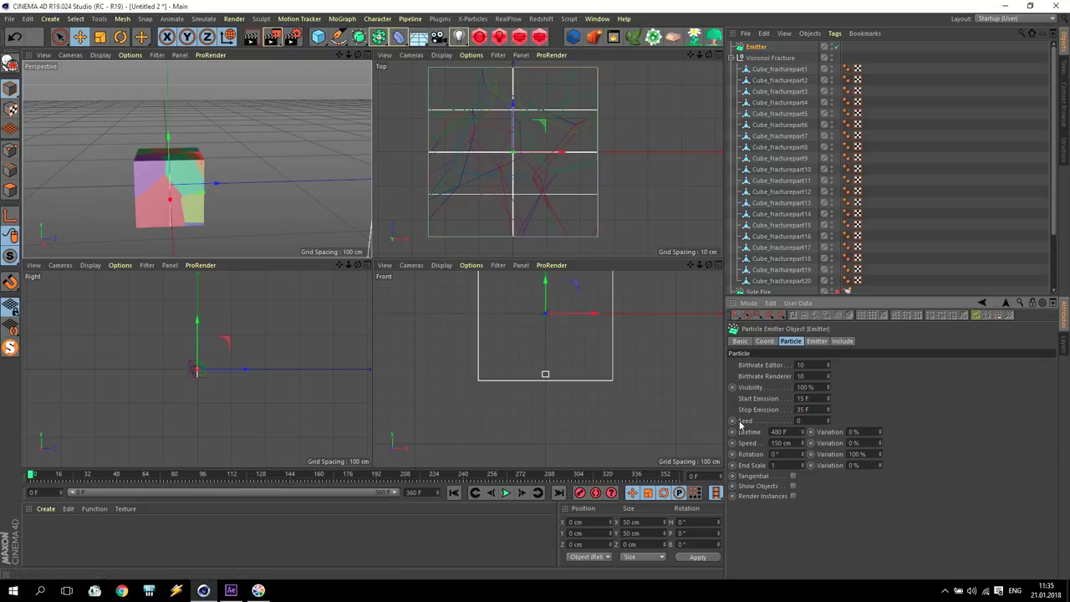
click(786, 432)
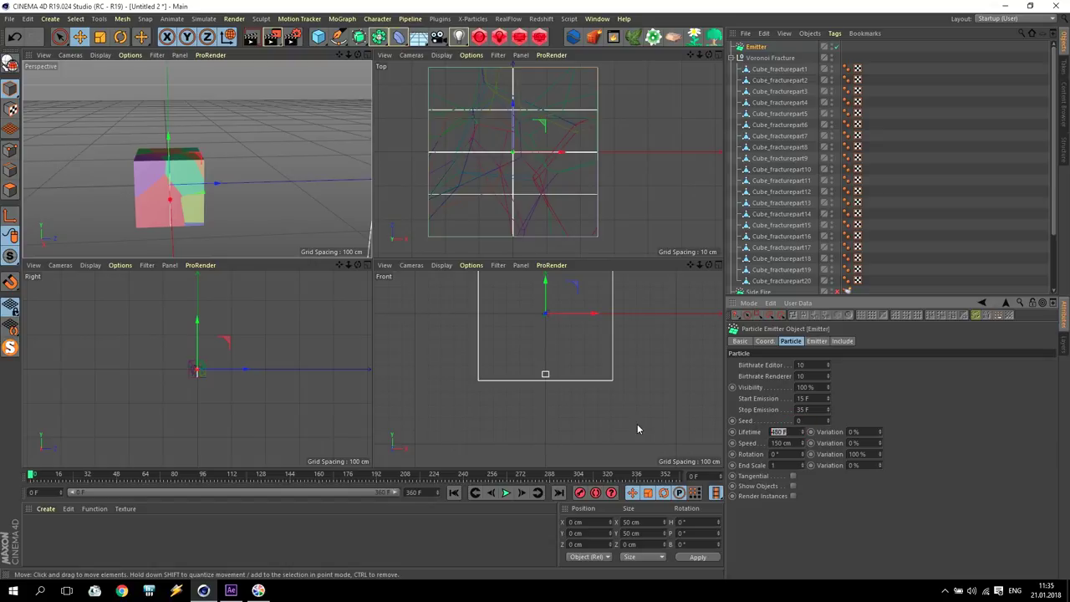
text(200)
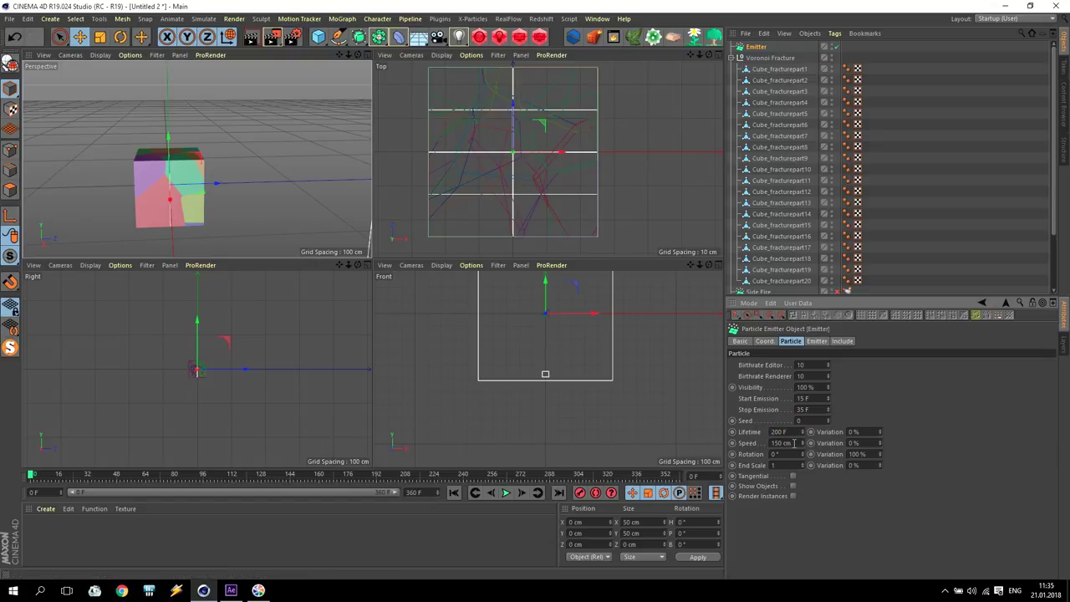
text(550)
key(Return)
Set 360° rotation, End Scale 0 and 100% variation, then select all 20 fracture parts
click(786, 454)
text(360)
key(Tab)
text(0)
click(872, 432)
text(200100)
key(Return)
click(779, 70)
shift+click(773, 282)
Parent the fracture parts to the Emitter and delete the empty Voronoi Fracture null
drag(778, 73, 764, 51)
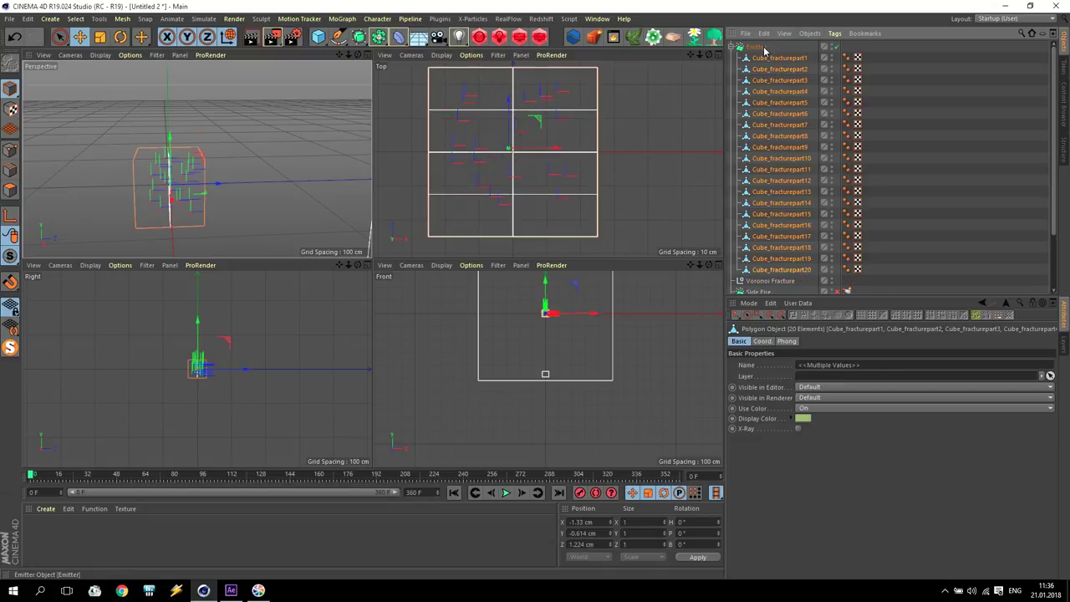
click(772, 282)
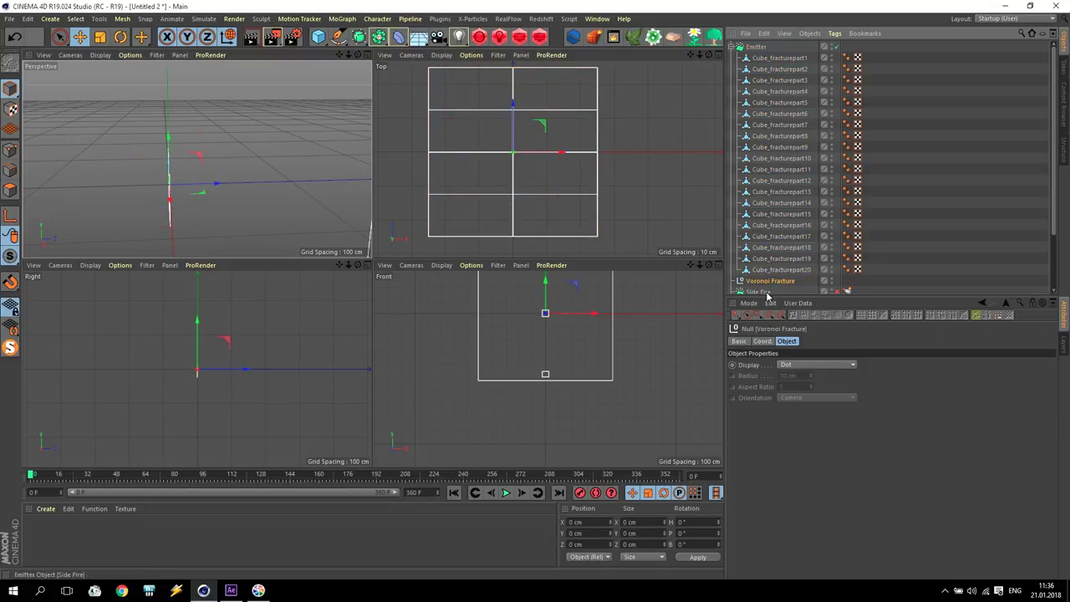
key(Delete)
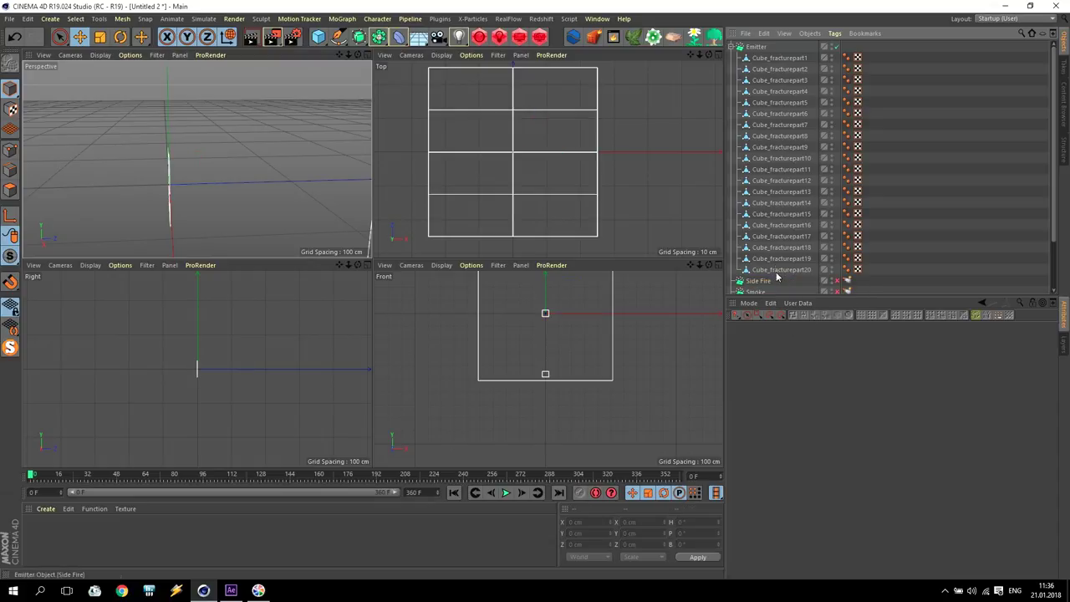
Pitch the Emitter 90° and lower it to about Y −487 cm
click(752, 47)
key(r)
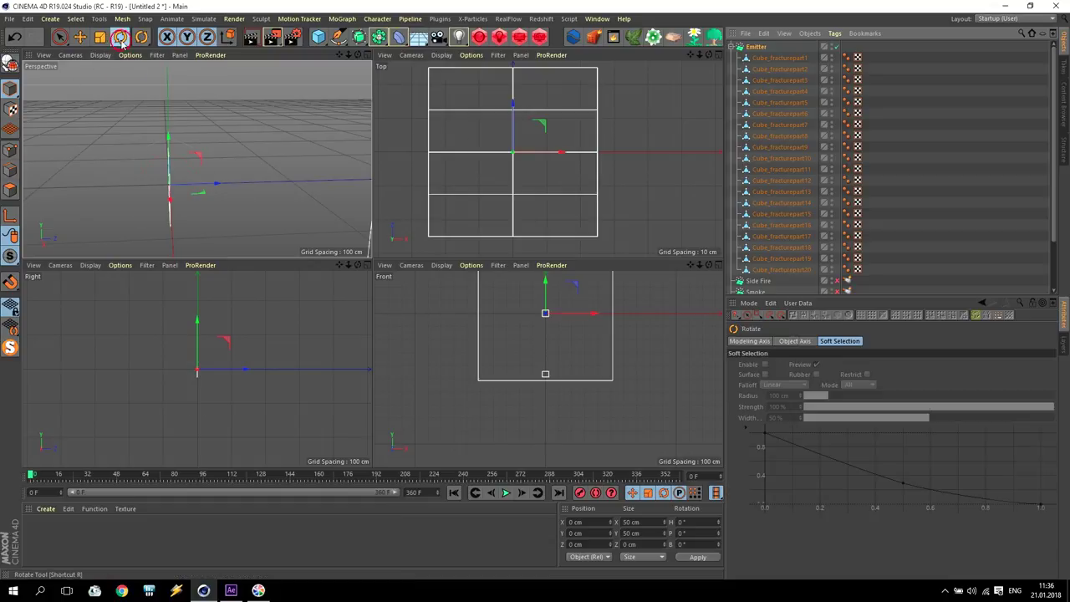
drag(151, 162, 124, 220)
key(e)
drag(546, 288, 547, 351)
scroll(549, 377, down, 3)
scroll(575, 361, up, 3)
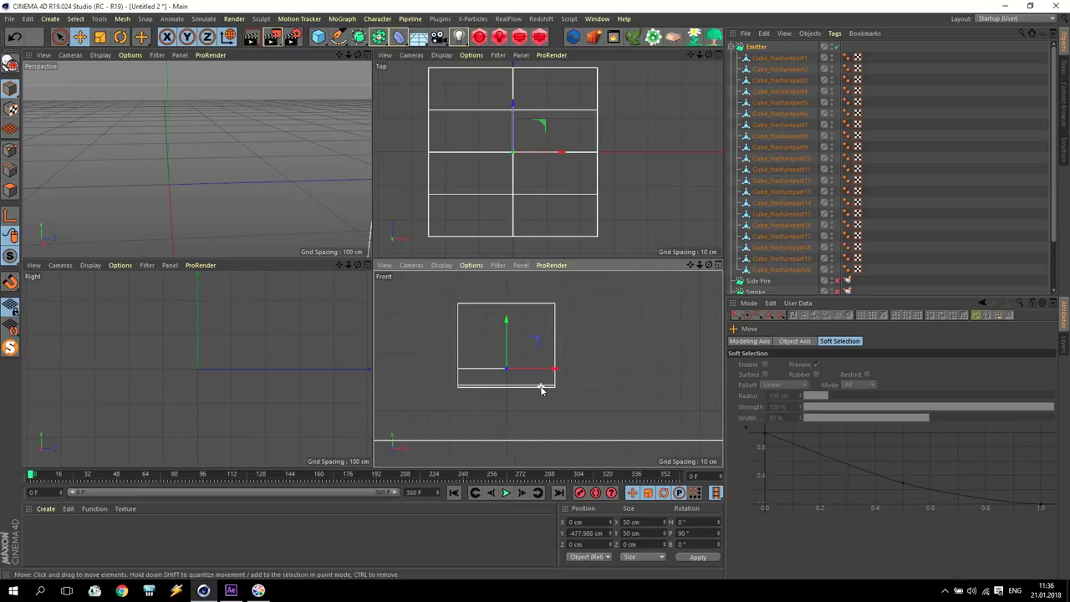
drag(502, 315, 502, 354)
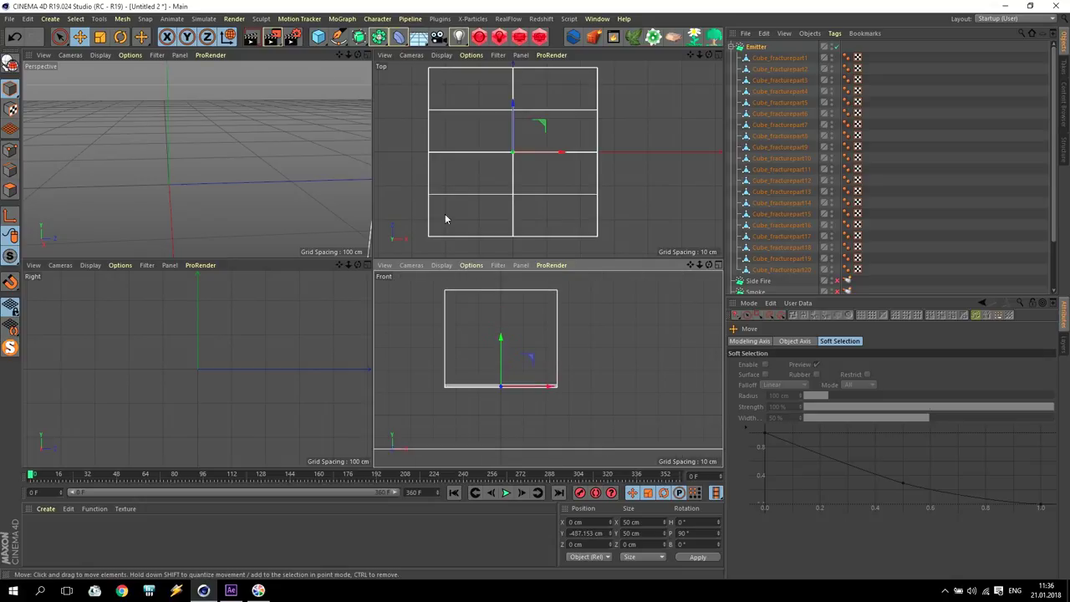
scroll(196, 158, up, 5)
scroll(305, 133, down, 5)
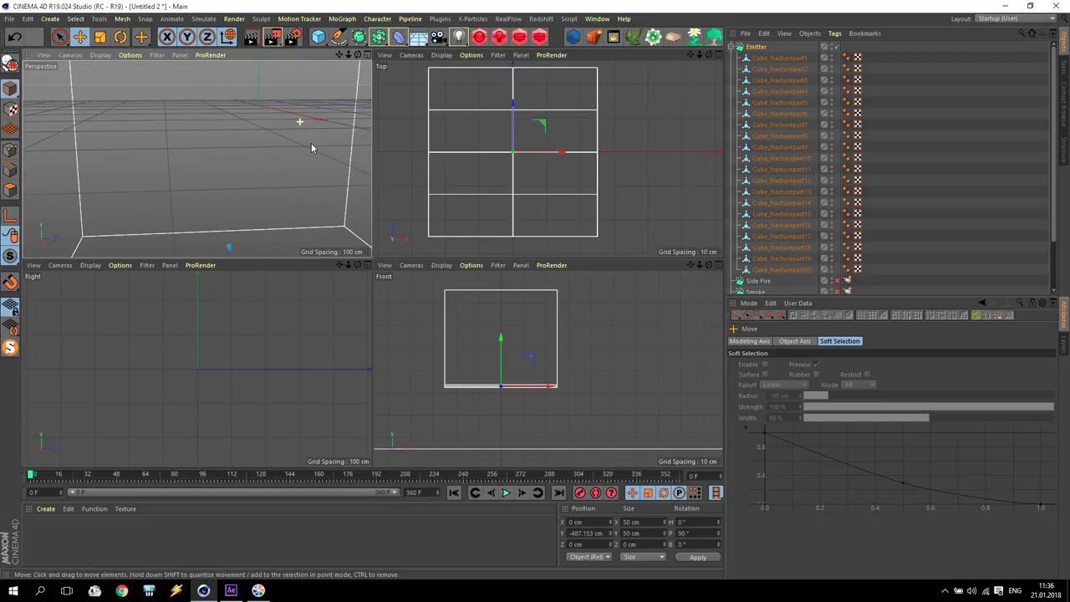
drag(339, 55, 337, 67)
middle_click(337, 67)
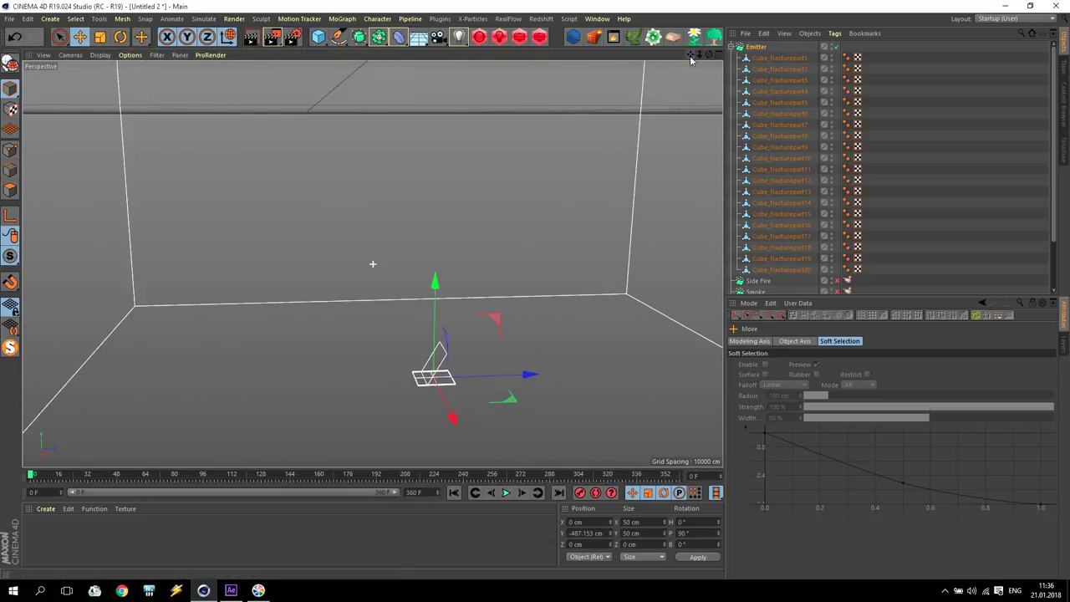
Collapse the Emitter's children and disable the TurbulenceFD Container
click(34, 476)
click(31, 476)
click(736, 47)
click(837, 125)
Scrub the timeline to preview the shards flying upward, then rewind to frame 0
drag(31, 476, 107, 475)
alt+drag(401, 320, 508, 303)
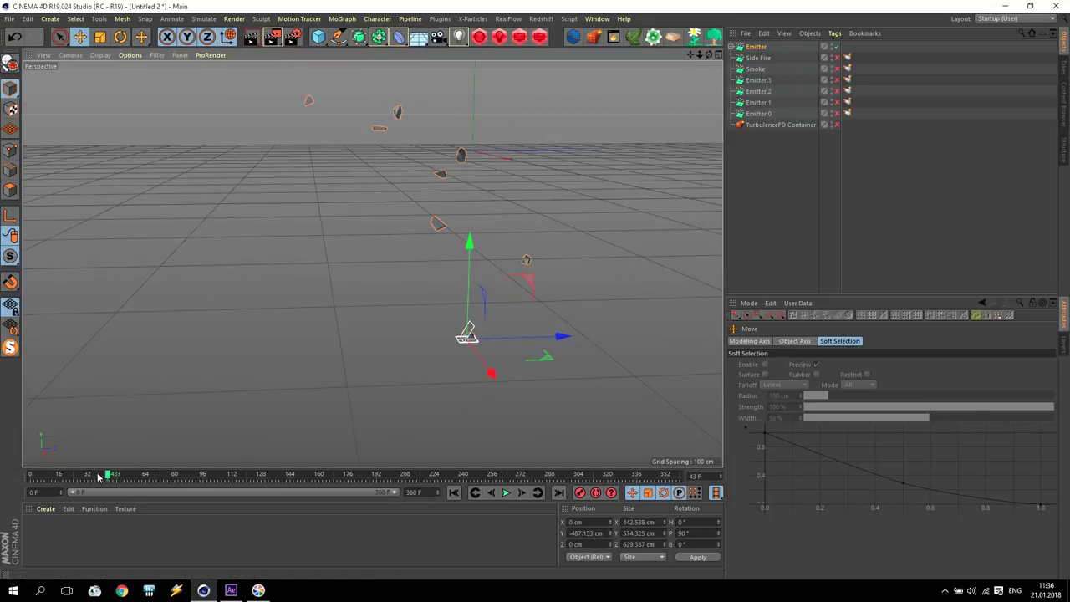
drag(108, 476, 84, 476)
drag(91, 474, 25, 473)
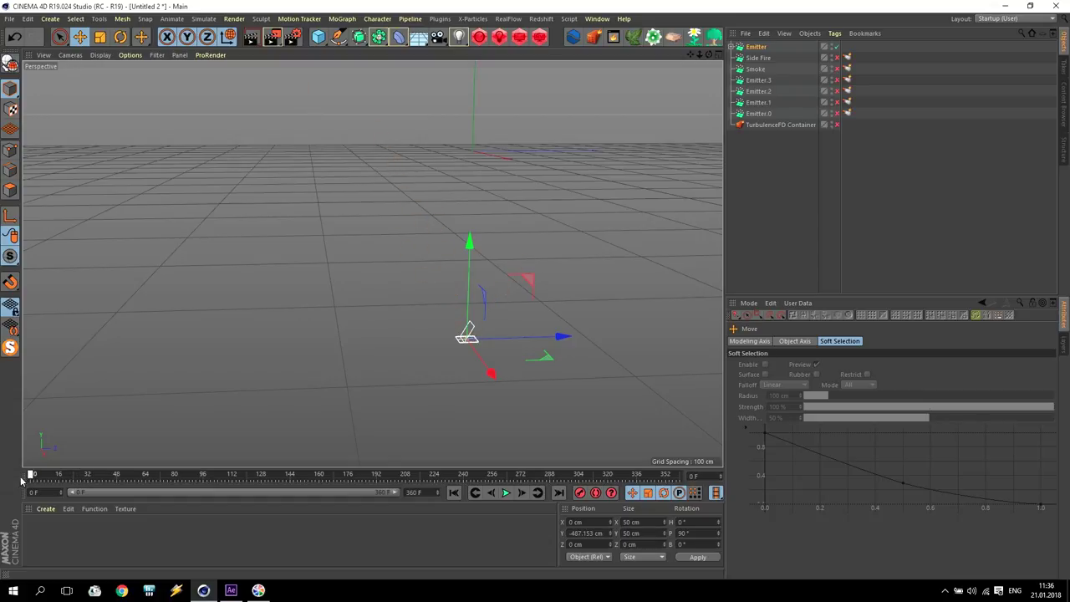
Add a Rigid Body dynamics tag to the Emitter
click(756, 47)
click(838, 34)
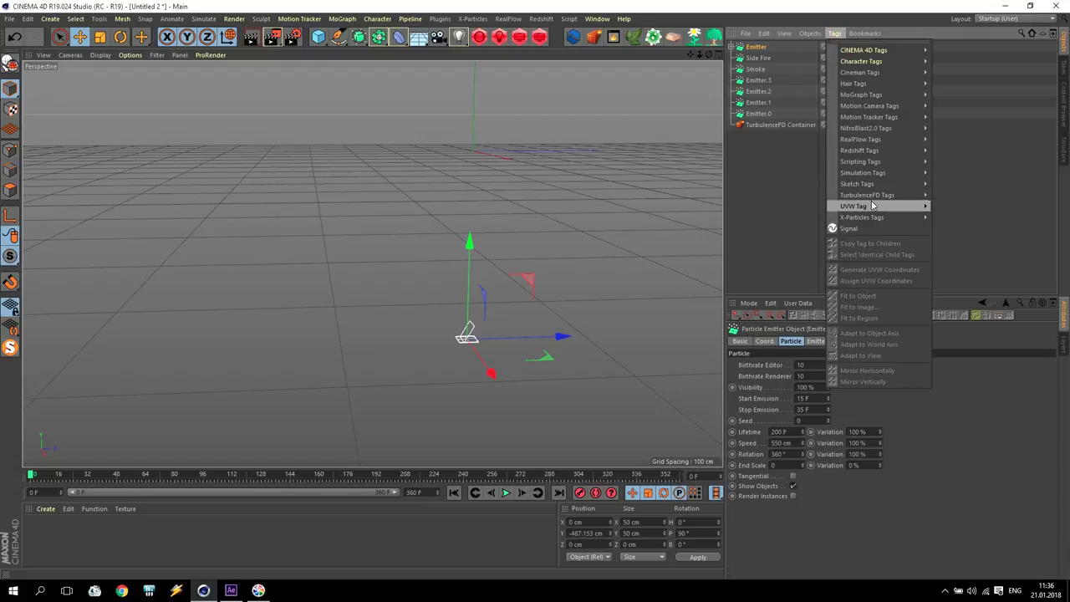
mouse_move(886, 172)
click(972, 174)
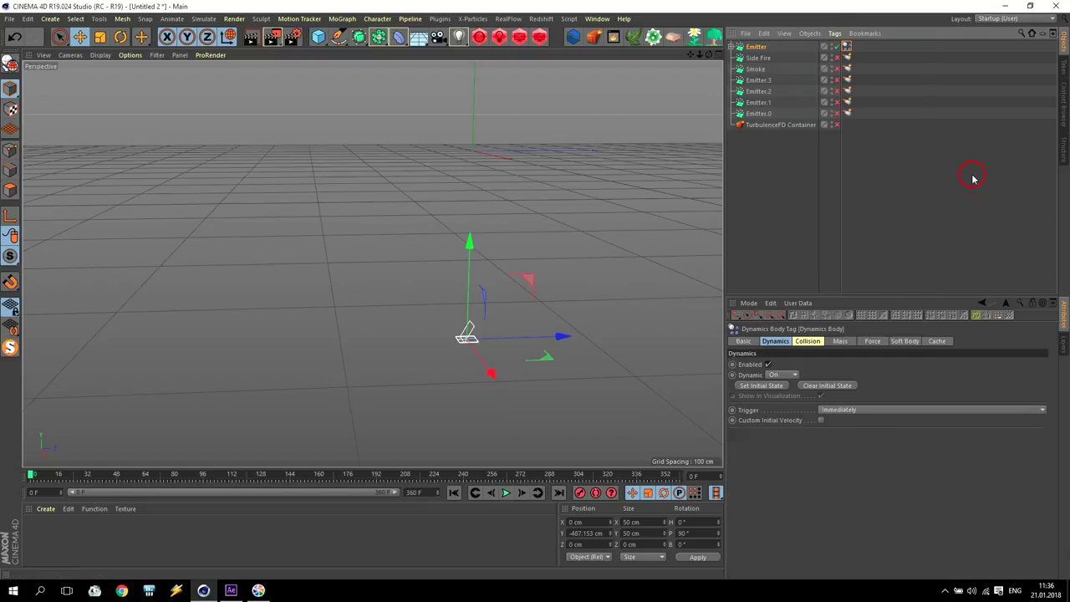
Set the tag's collision to Apply Tag to Children, Individual Elements All, Bounce 10%, Friction 100%
click(810, 342)
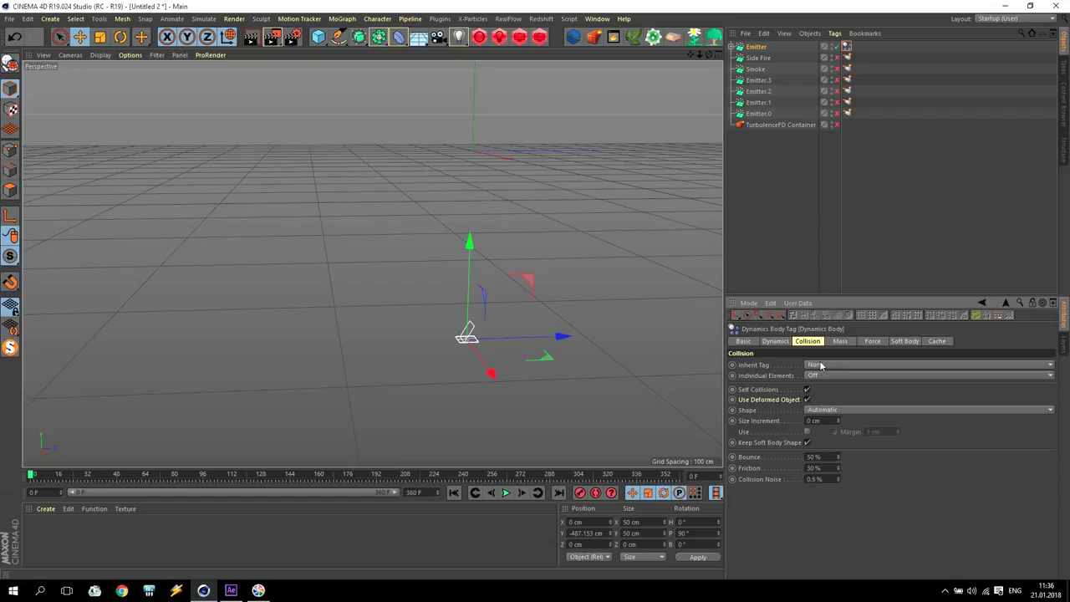
click(832, 366)
click(835, 389)
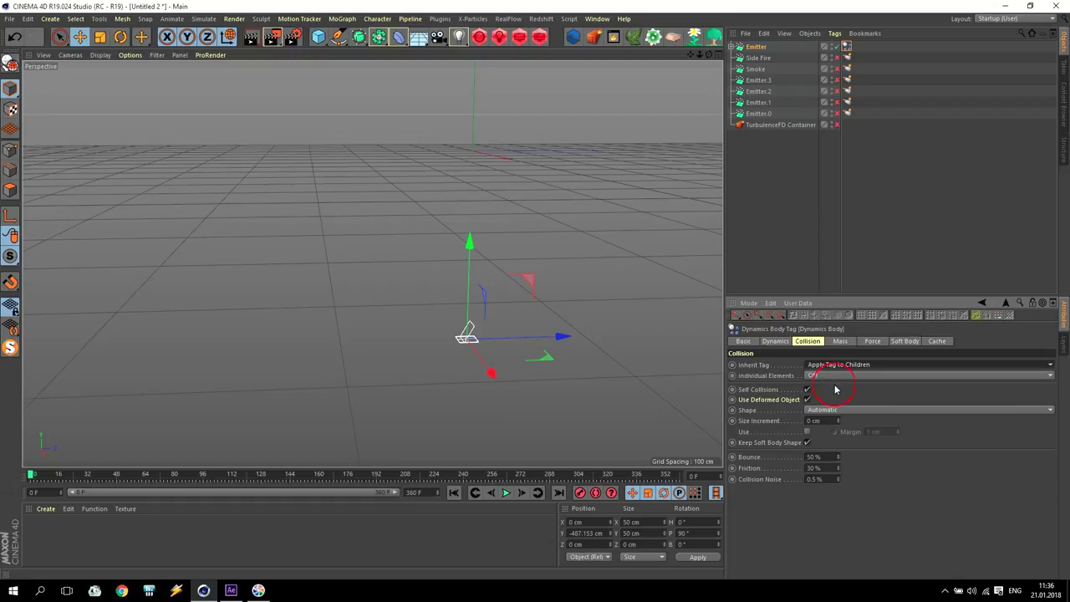
click(817, 377)
click(821, 419)
click(817, 456)
text(1)
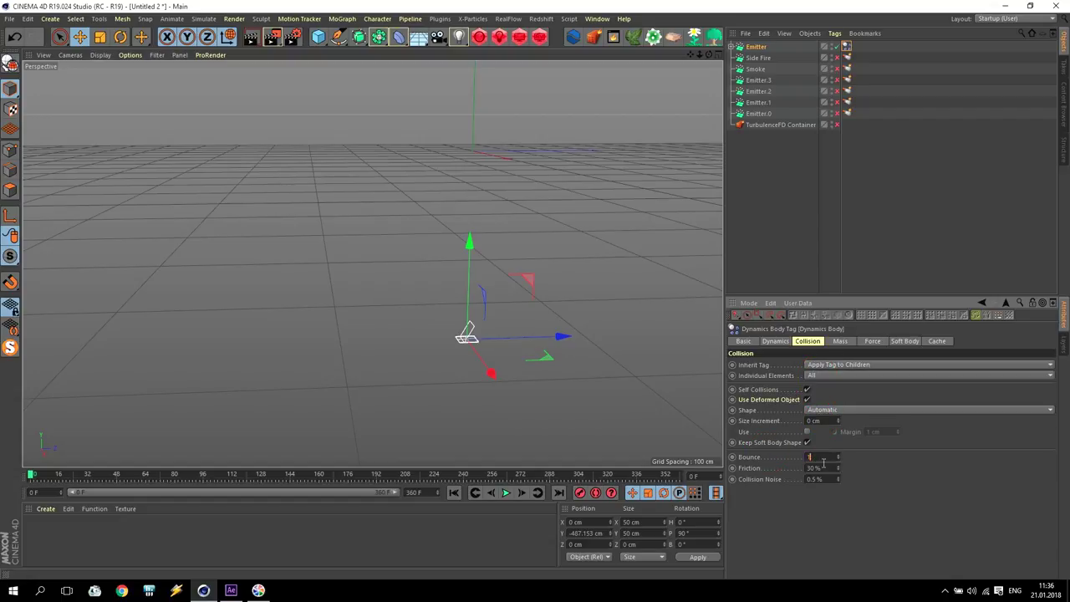
text(0)
click(828, 469)
click(30, 18)
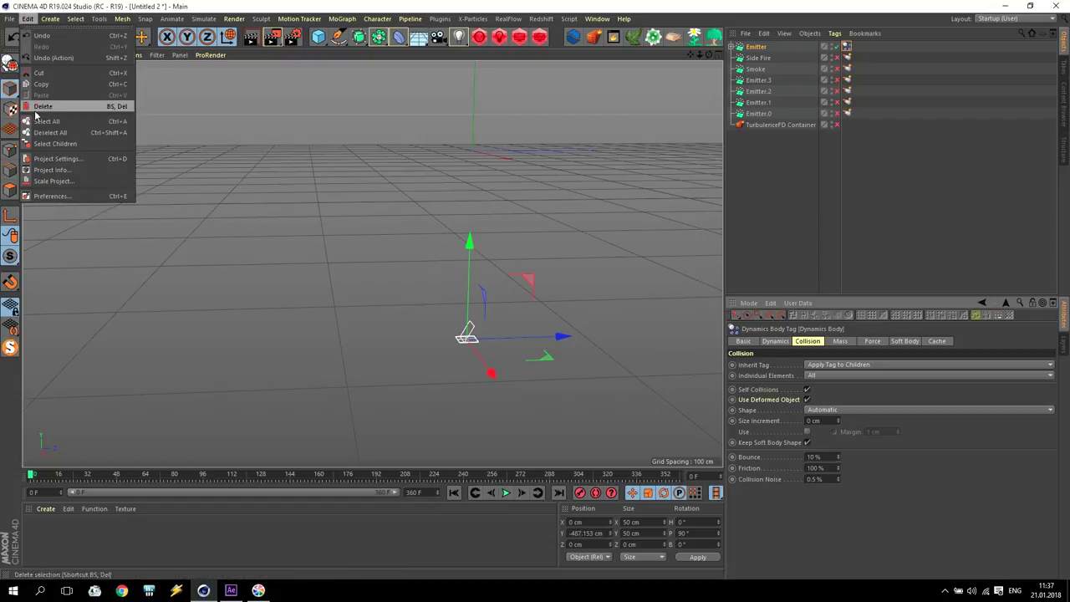
Set Steps per Frame to 20 in the project's Expert dynamics settings, then reselect the Emitter
click(58, 161)
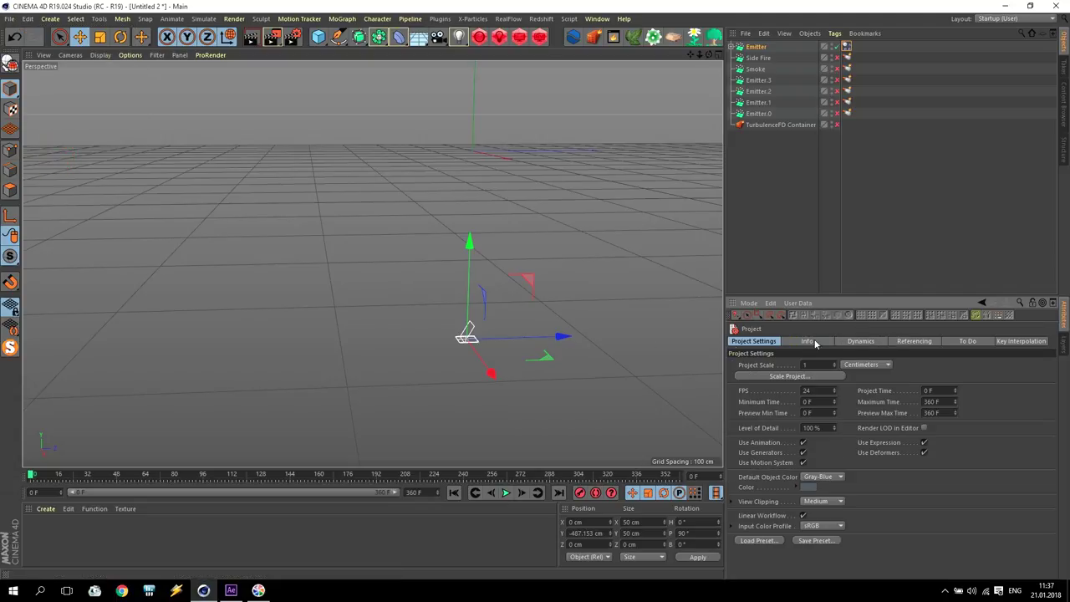
click(860, 341)
click(830, 367)
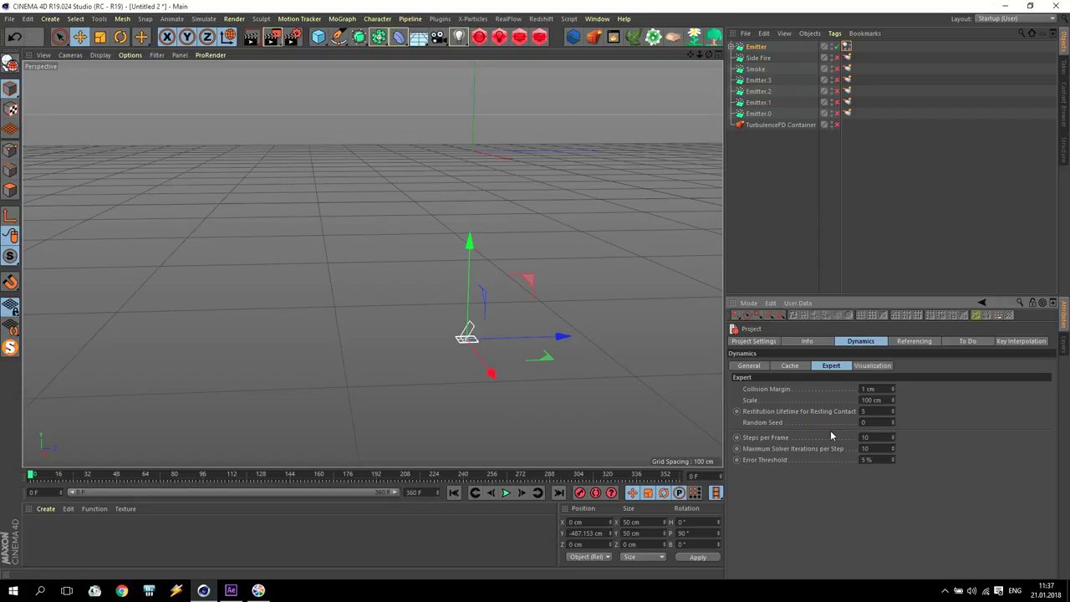
text(20)
click(757, 48)
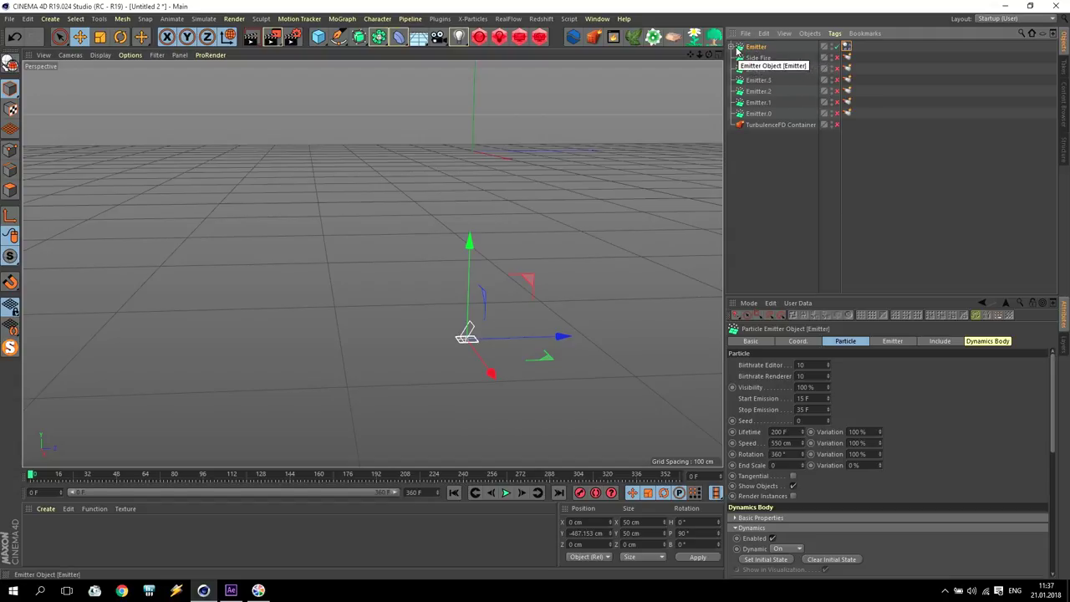
Add a flat cube floor sized 2000 × 10 × 2000 cm
click(317, 37)
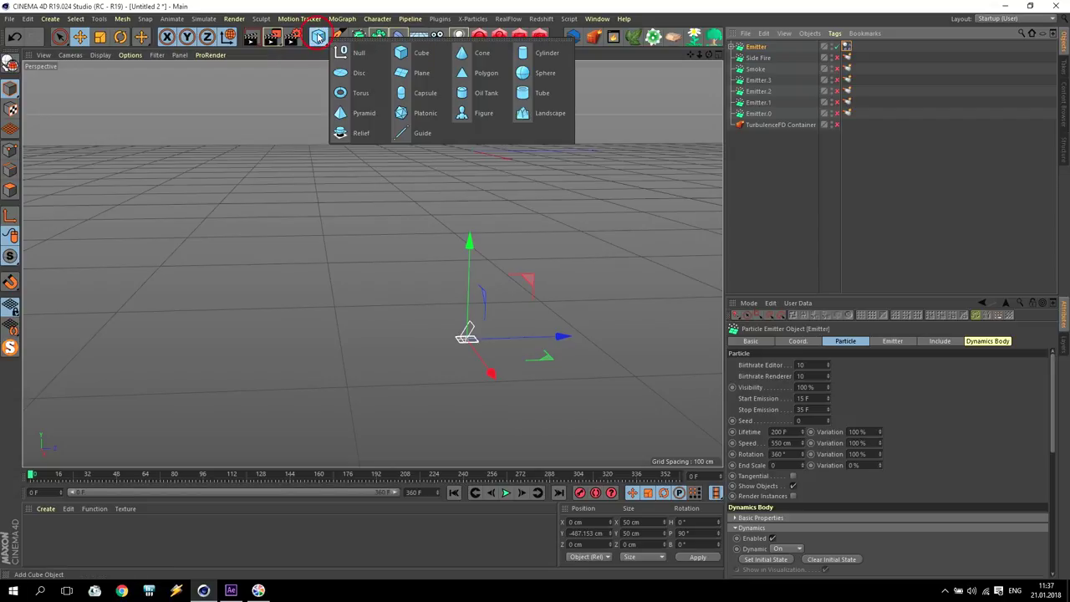
click(411, 52)
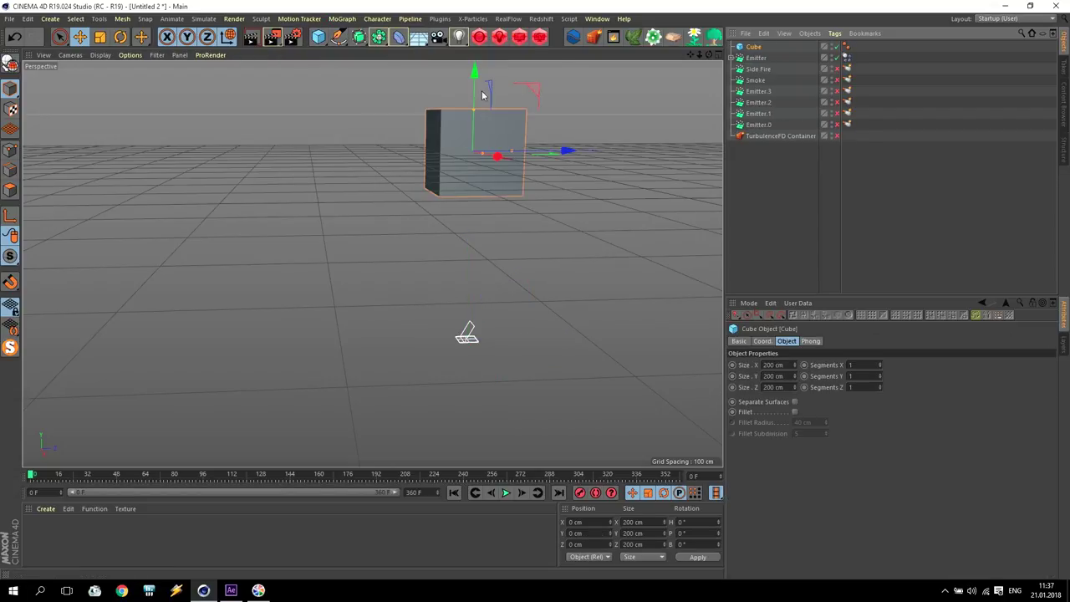
drag(473, 112, 473, 151)
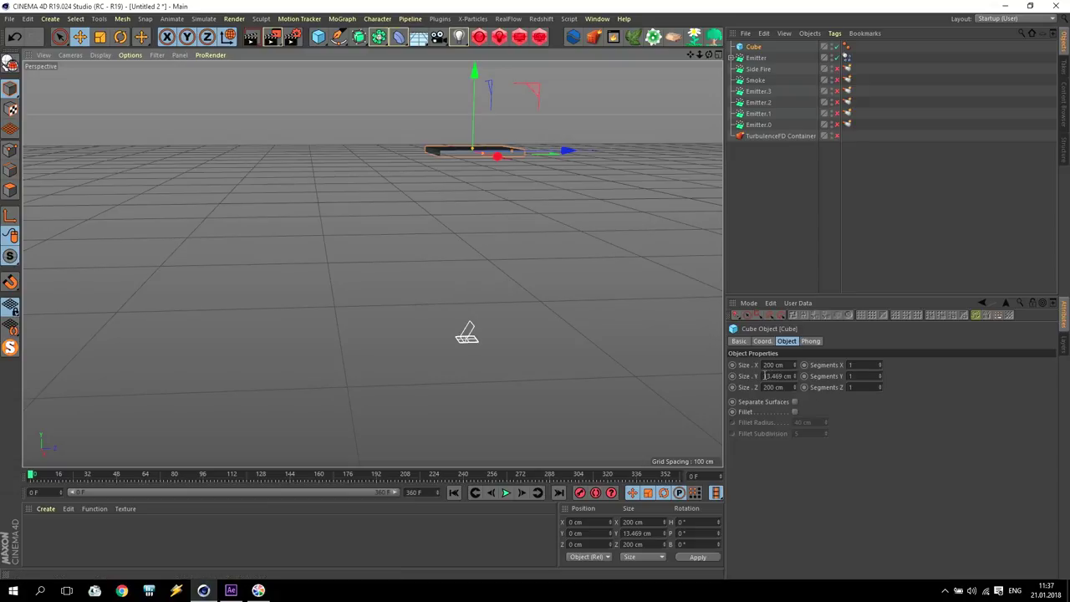
double_click(765, 376)
text(10)
key(Return)
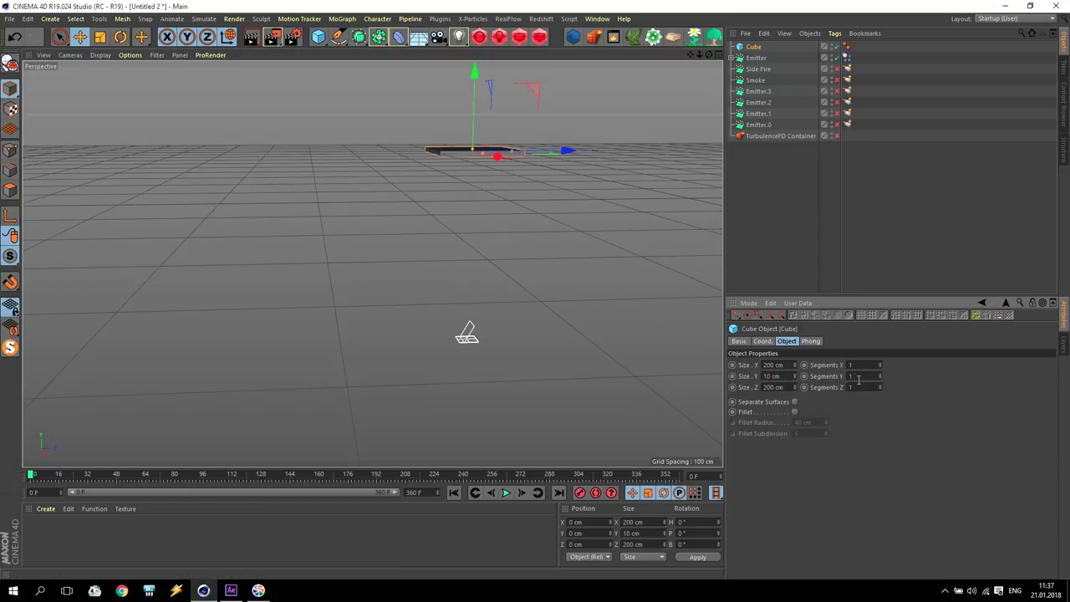
click(772, 365)
click(772, 387)
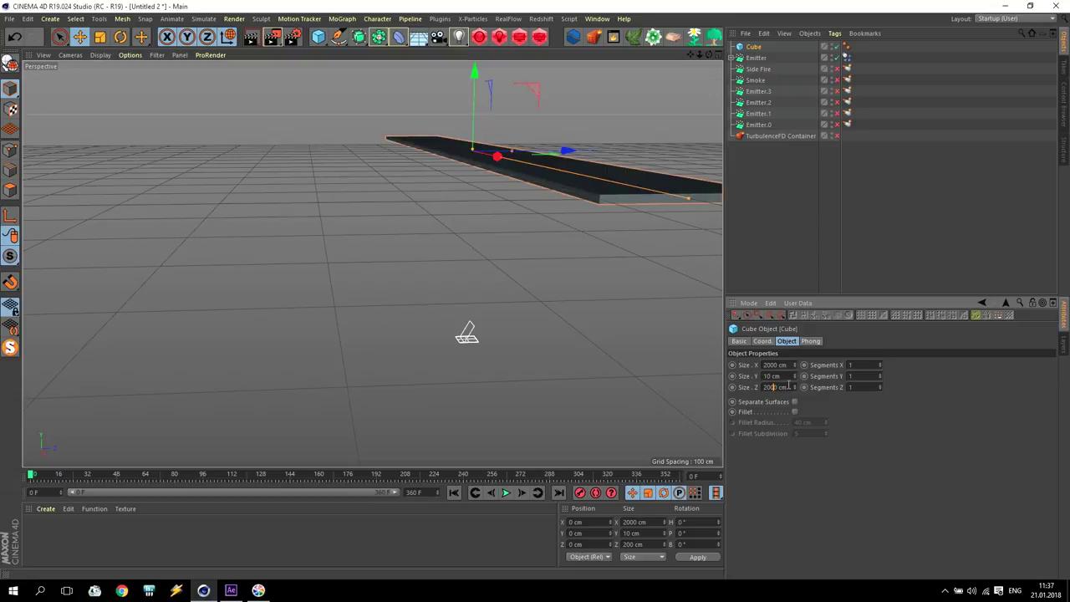
text(0)
key(Return)
Lower the floor cube in the Front view to Y −499.203 cm
drag(476, 97, 501, 265)
middle_click(501, 265)
middle_click(508, 361)
scroll(351, 340, down, 5)
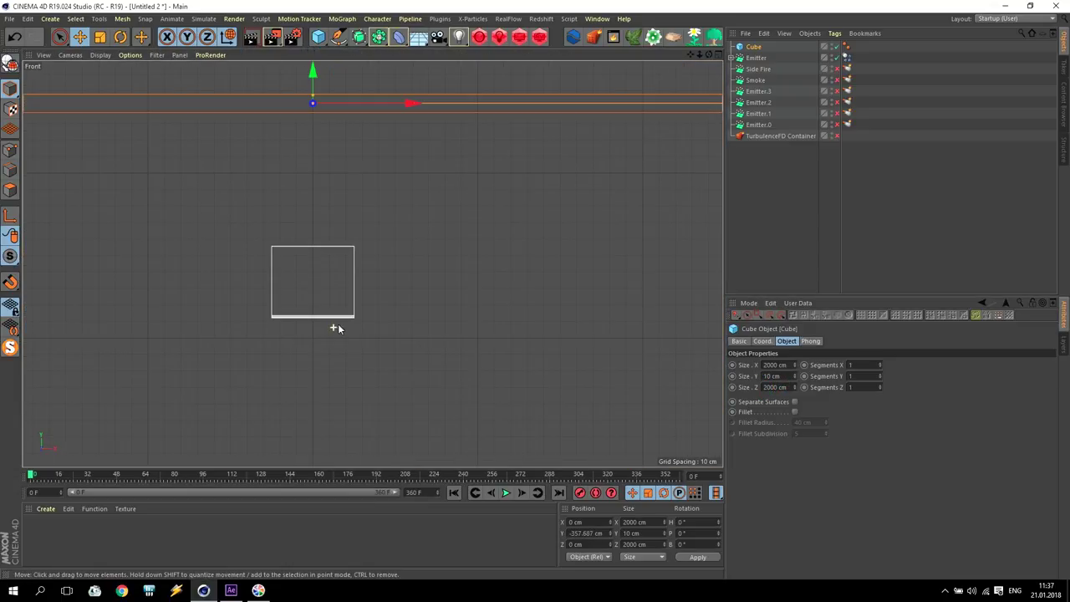
drag(329, 112, 323, 237)
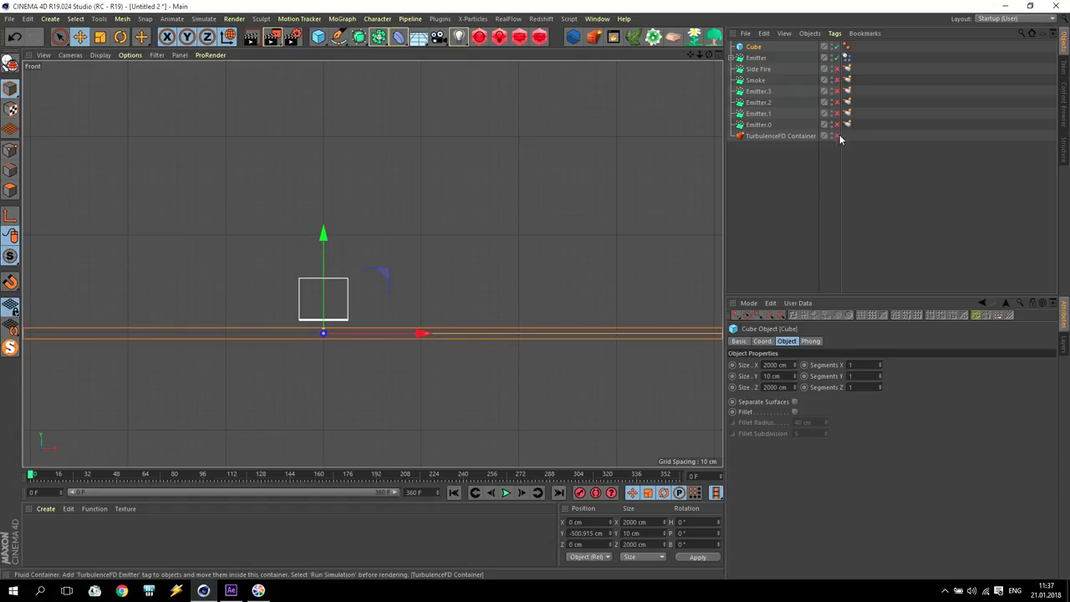
drag(325, 239, 324, 243)
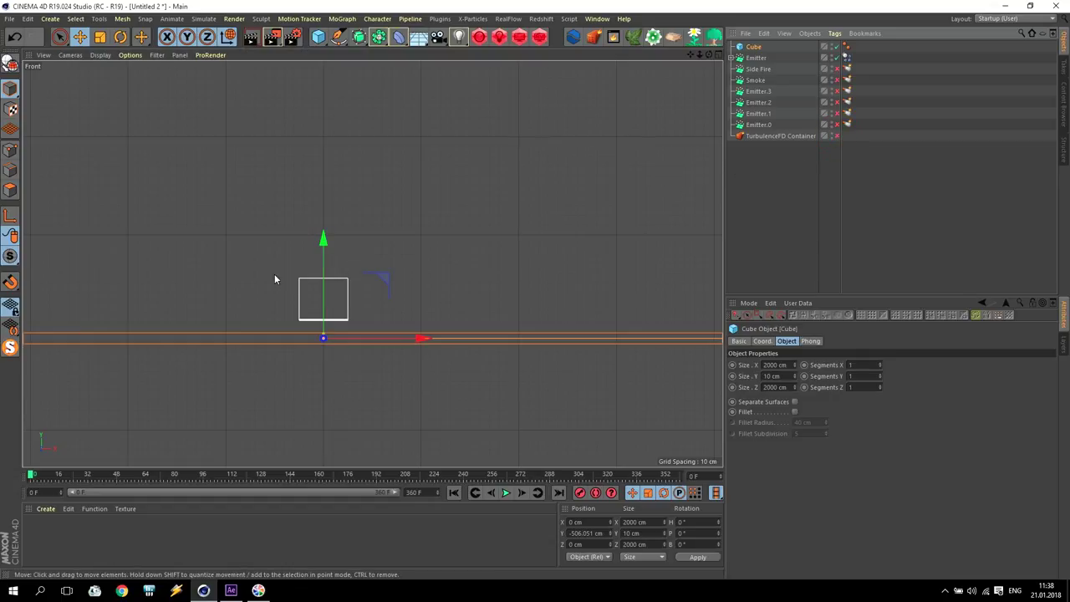
drag(324, 239, 327, 268)
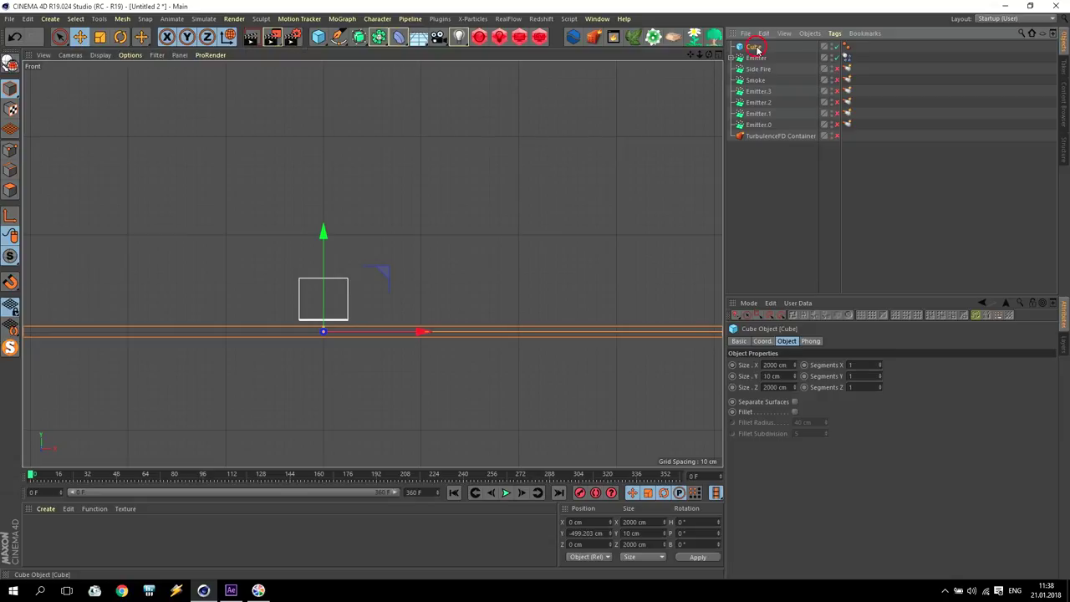
Make the Cube floor a Collider Body with 10% bounce and 100% friction
click(833, 34)
mouse_move(869, 173)
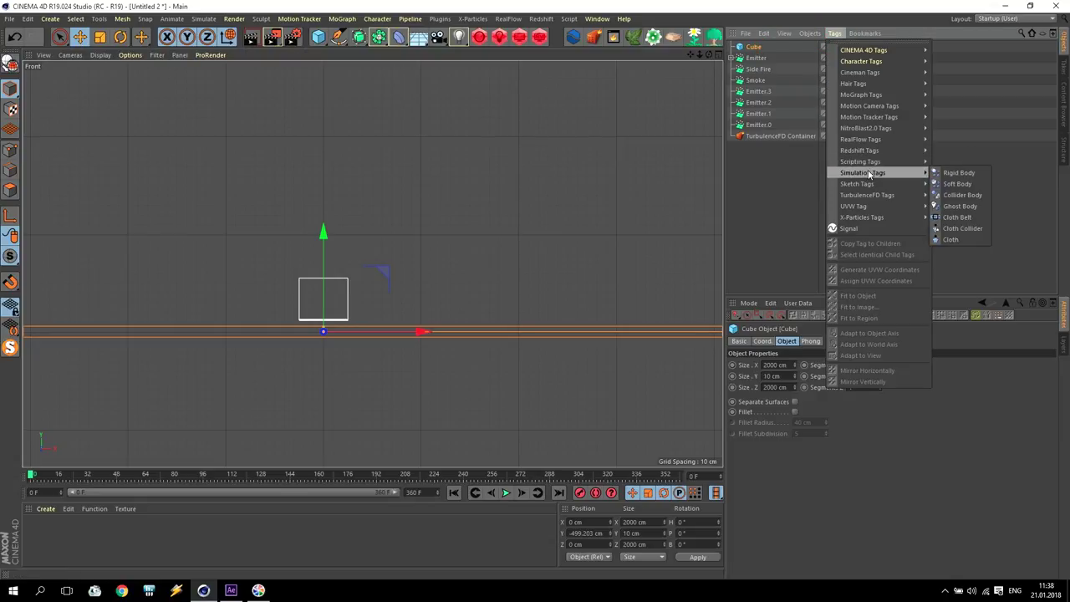
click(972, 195)
double_click(815, 456)
text(10)
key(Tab)
text(100)
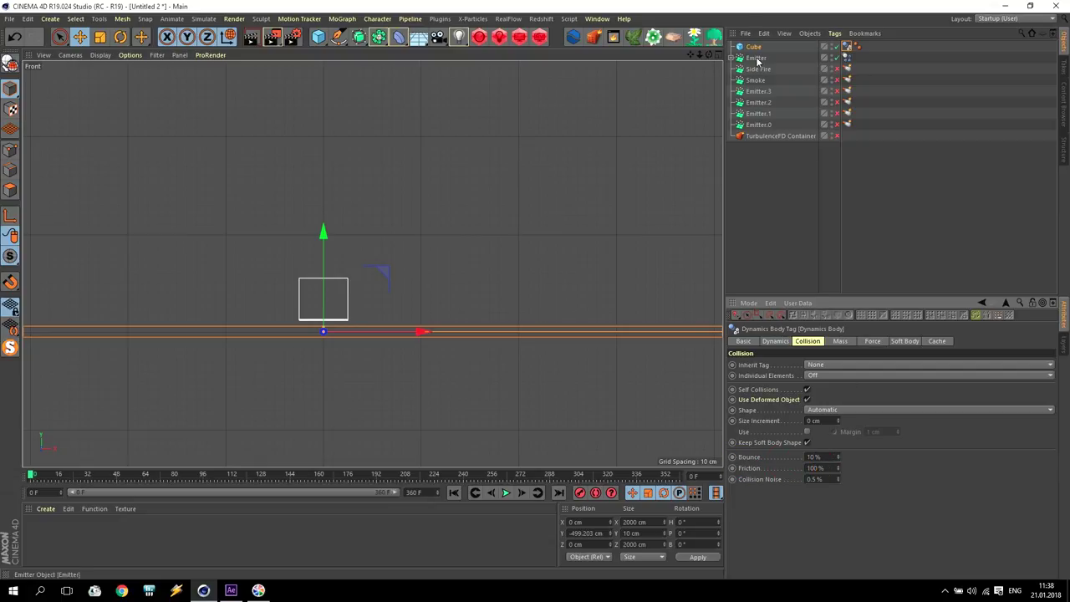
click(846, 57)
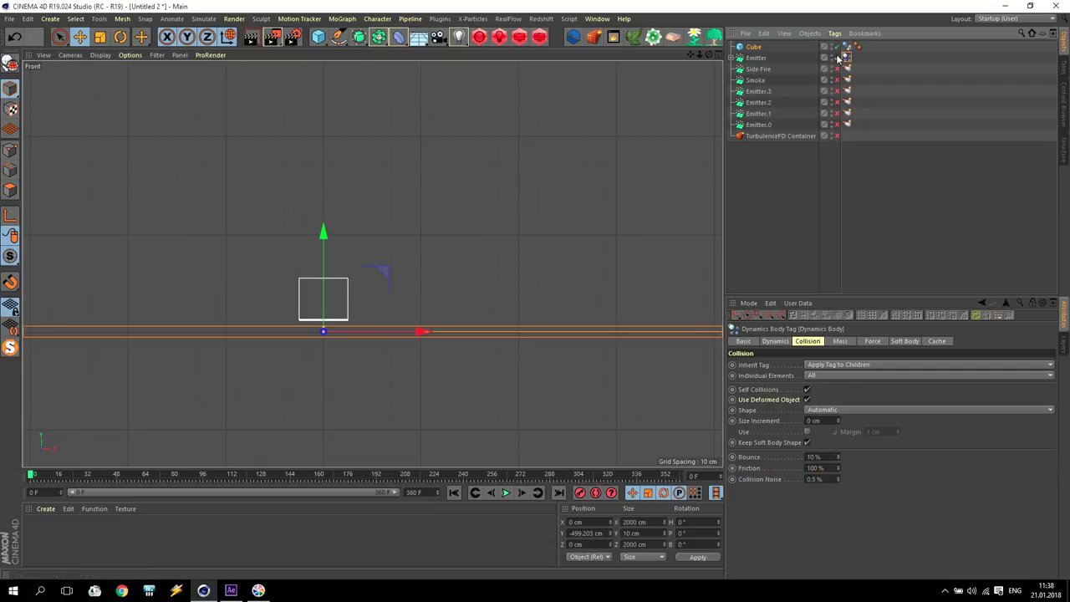
Add a TurbulenceFD Emitter tag to the Cube as a collision object, then play the animation
click(764, 47)
right_click(762, 50)
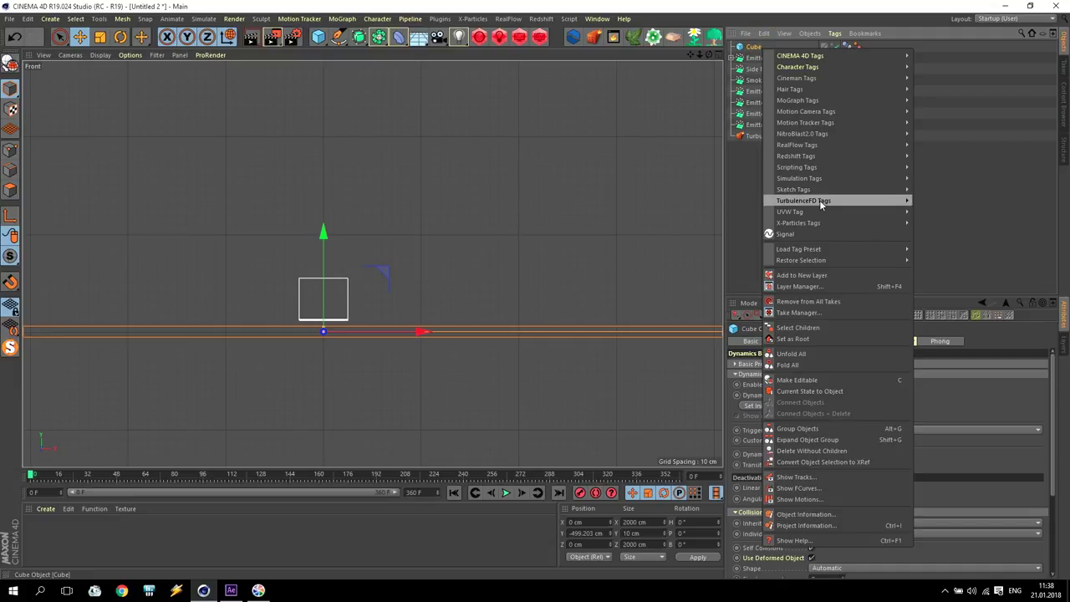
mouse_move(845, 201)
click(953, 201)
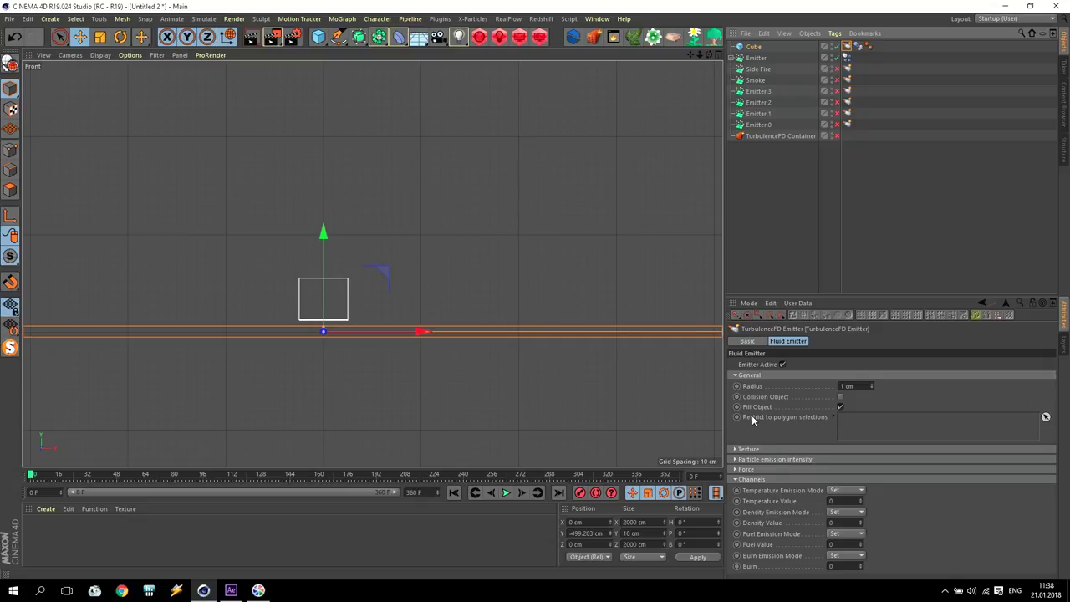
click(840, 397)
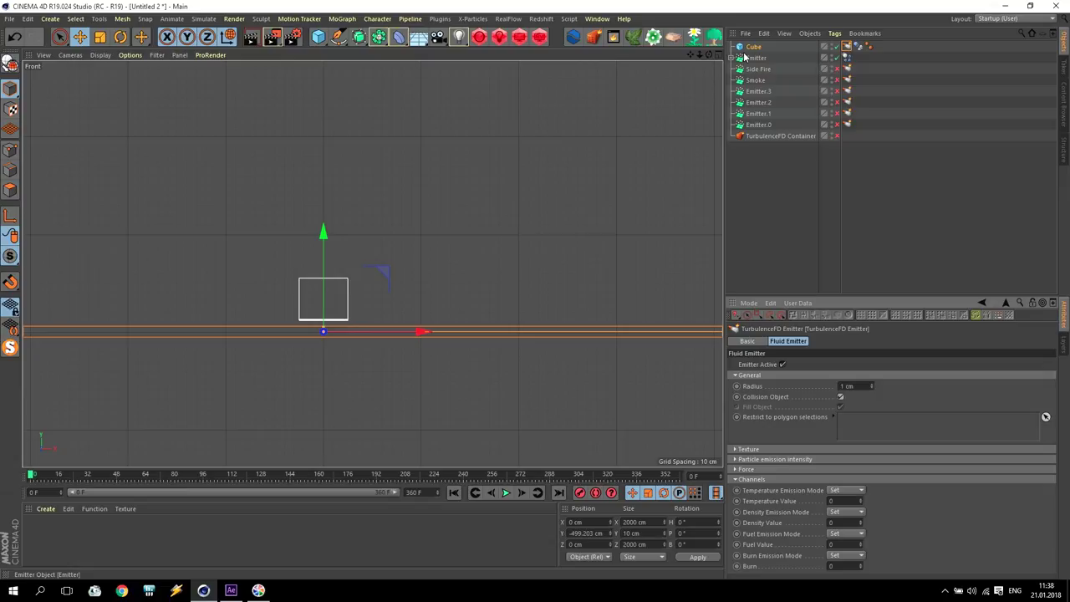
scroll(468, 390, down, 4)
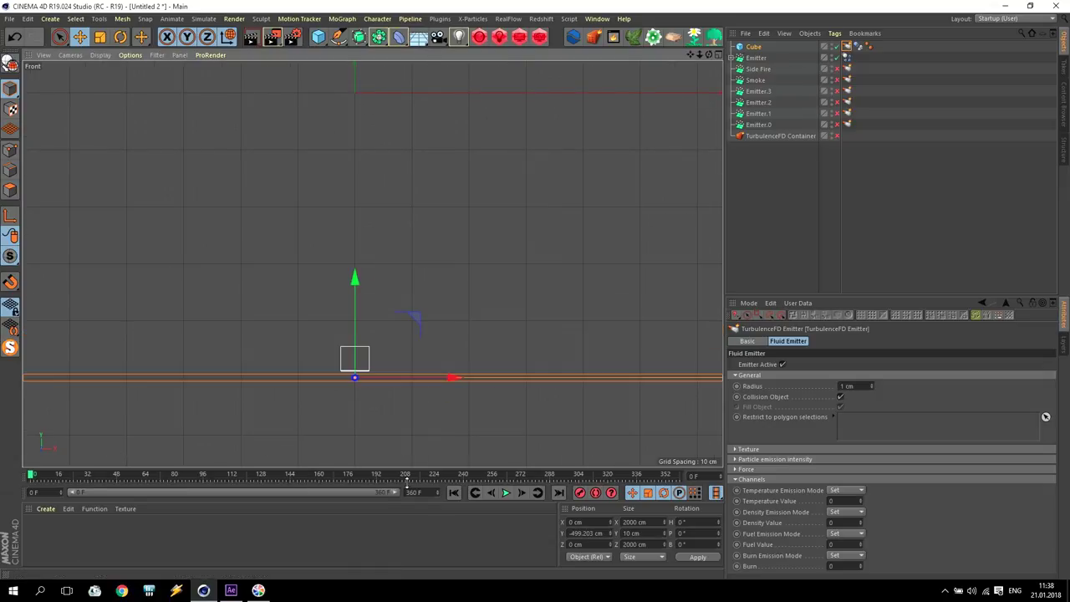
click(504, 492)
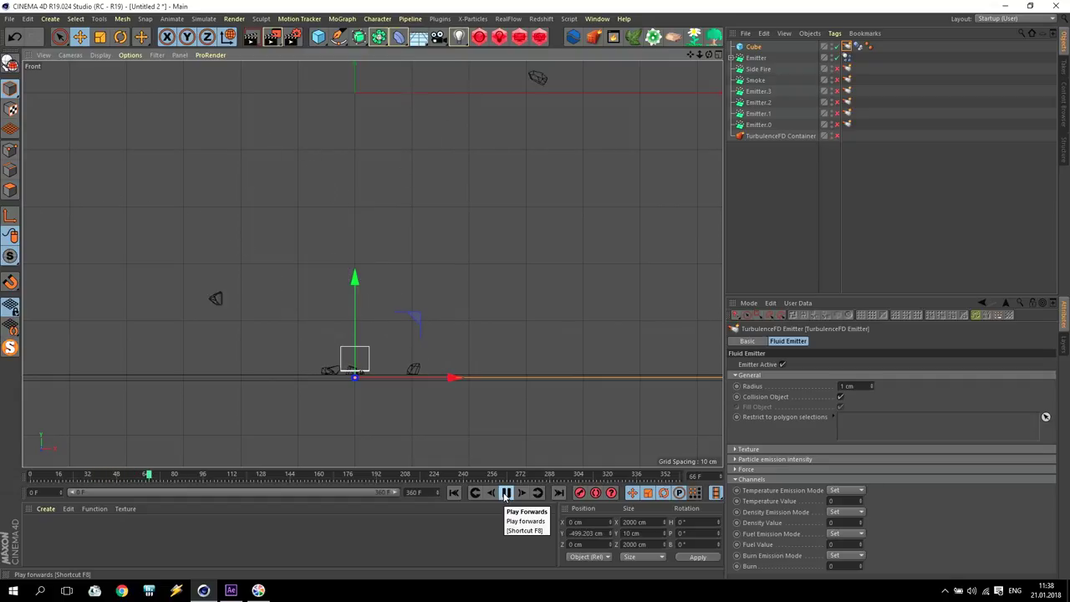
Replay the animation and set the Emitter's speed variation to 50%
click(504, 492)
click(453, 493)
click(505, 493)
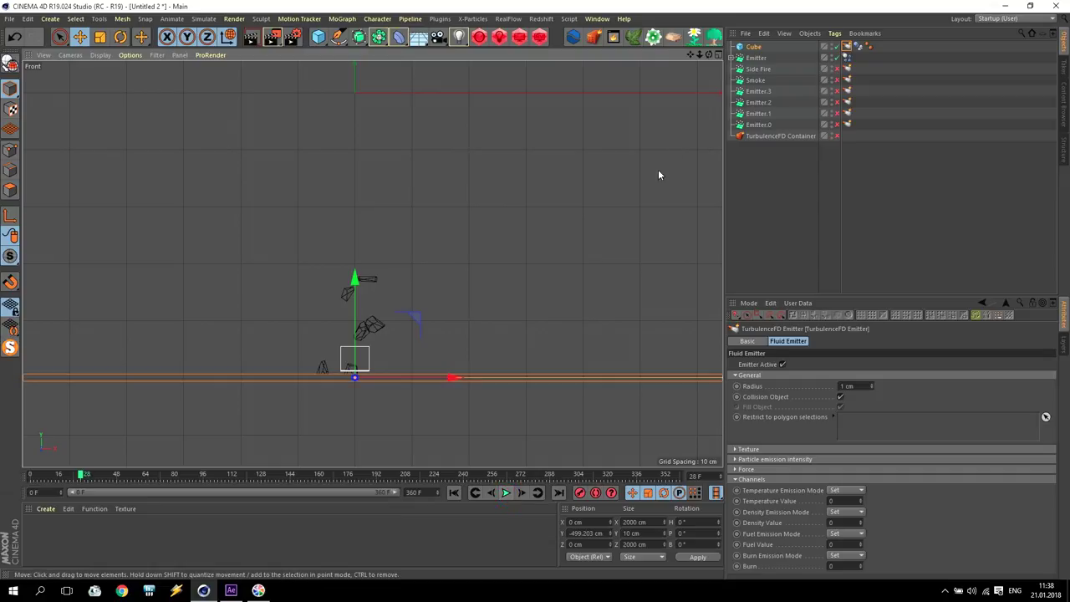
click(756, 58)
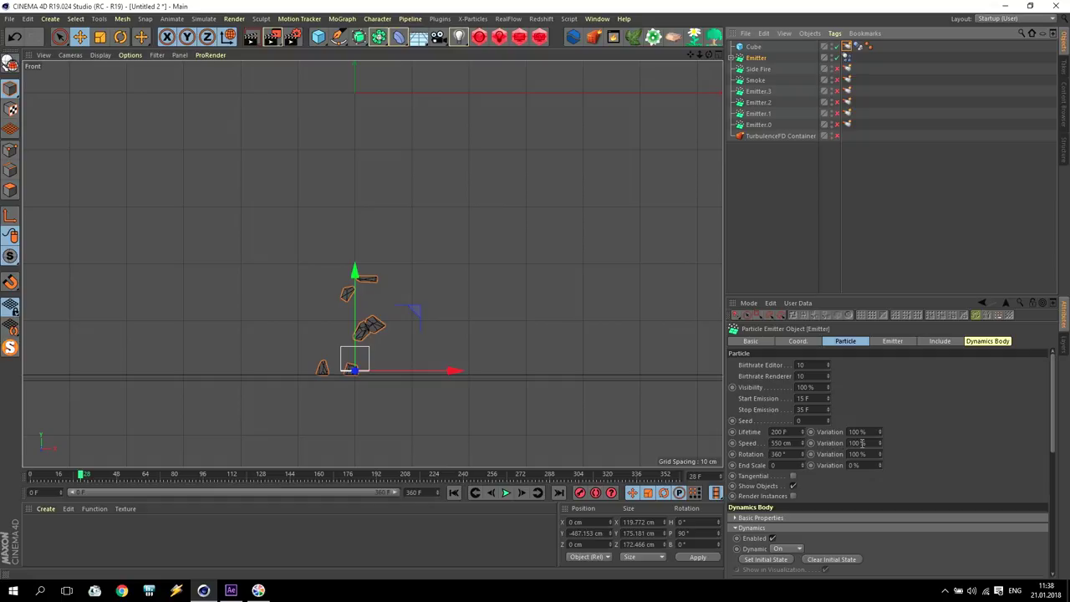
drag(861, 443, 805, 452)
text(50)
key(Return)
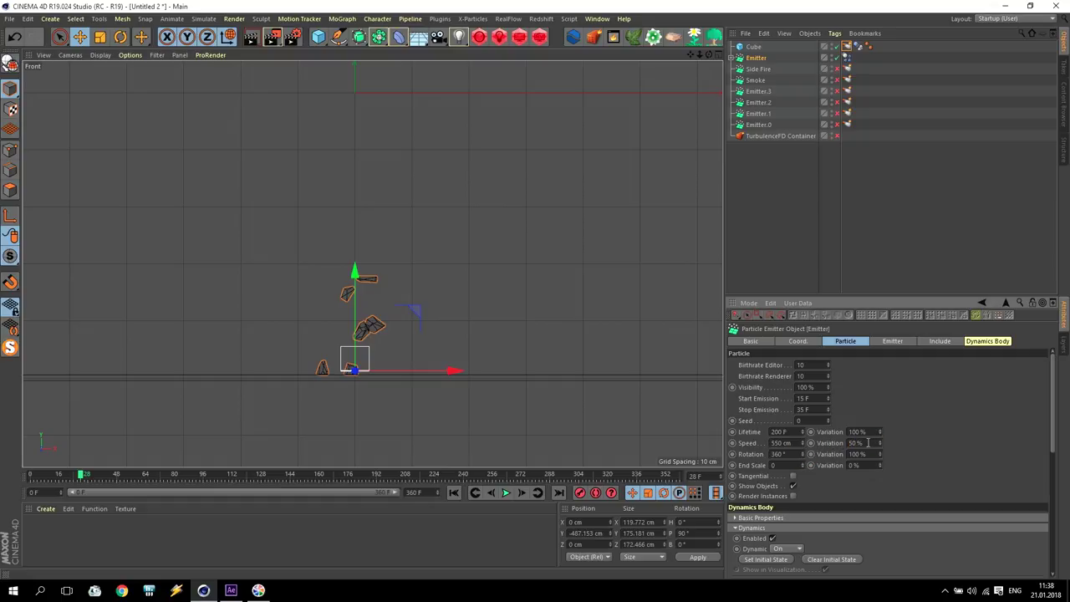
Replay the emission from frame 0, then open the Cube floor's Dynamics Body tag
click(453, 492)
click(505, 493)
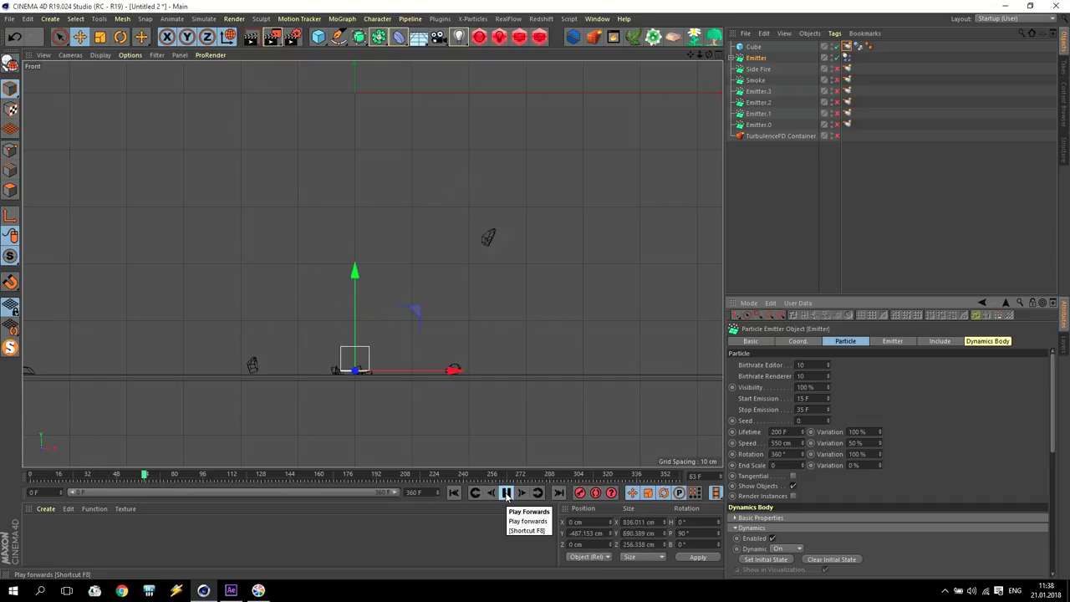
click(506, 494)
click(455, 493)
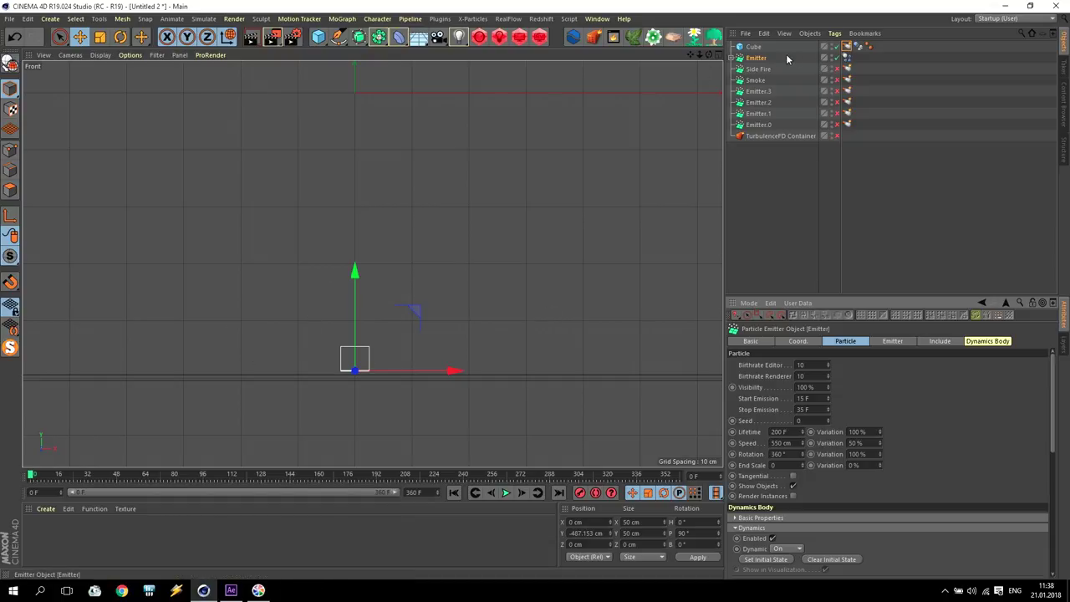
click(753, 47)
click(857, 46)
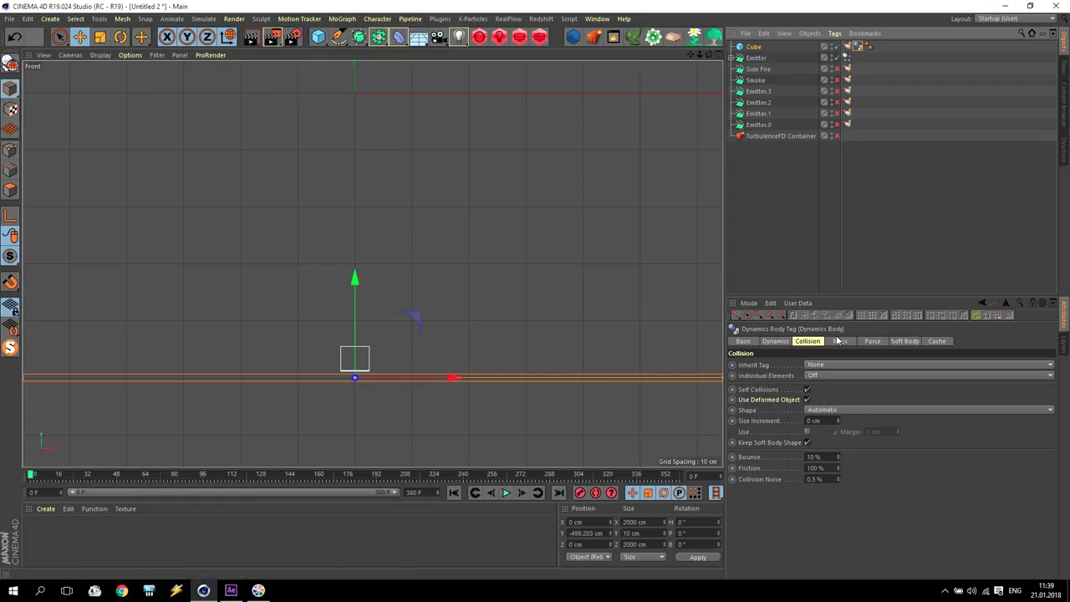
Bake the Emitter's Dynamics Body tag cache and scrub to check the baked shards
click(937, 342)
click(786, 384)
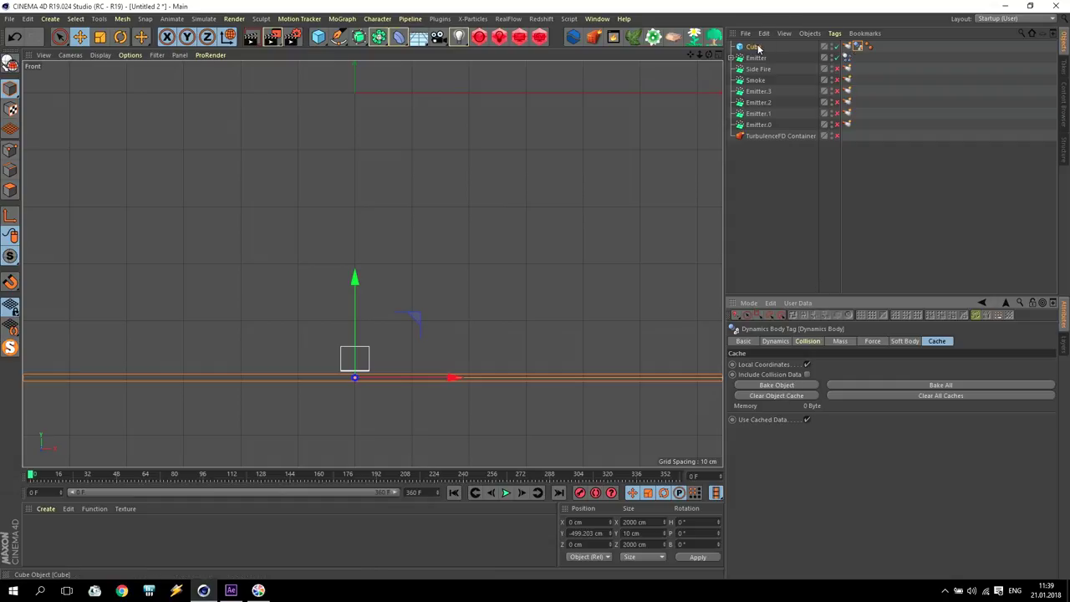
click(845, 58)
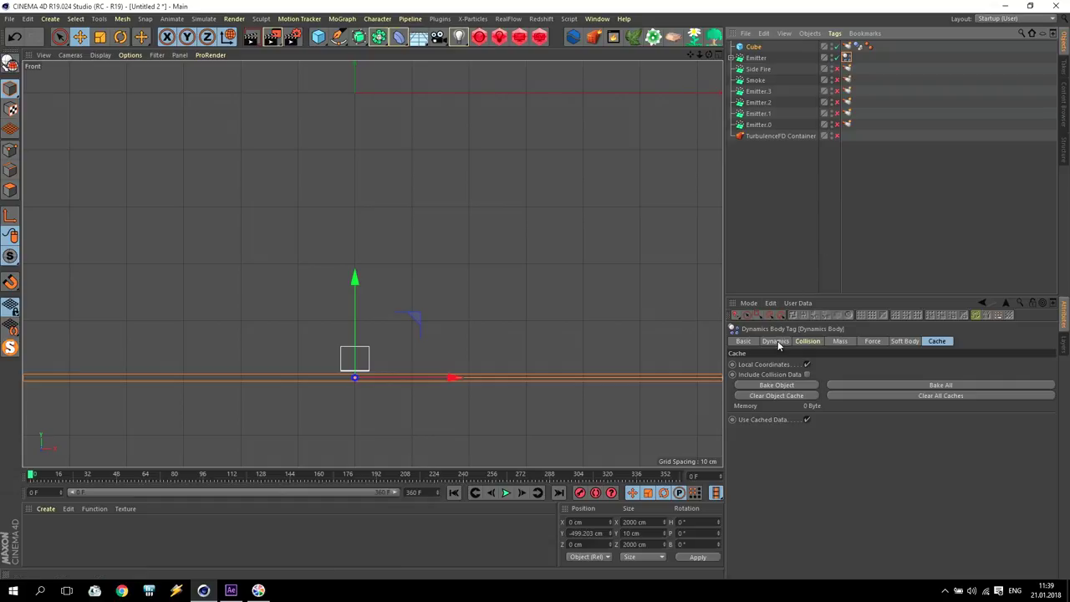
click(771, 385)
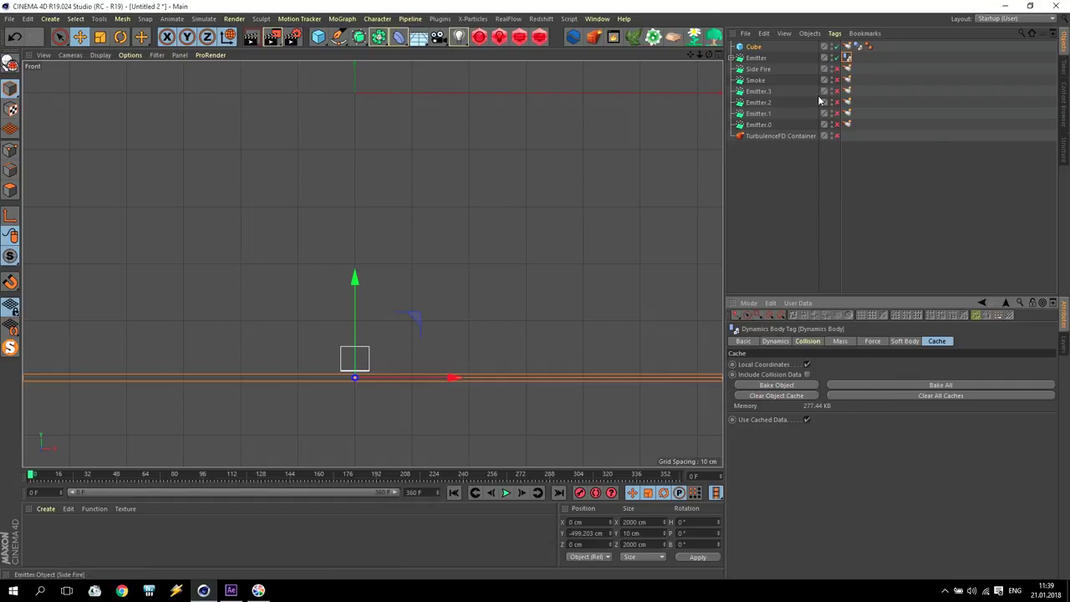
mouse_move(31, 475)
mouse_down()
mouse_move(143, 475)
mouse_move(57, 475)
mouse_move(174, 500)
mouse_move(146, 473)
mouse_move(205, 475)
mouse_move(31, 475)
mouse_up()
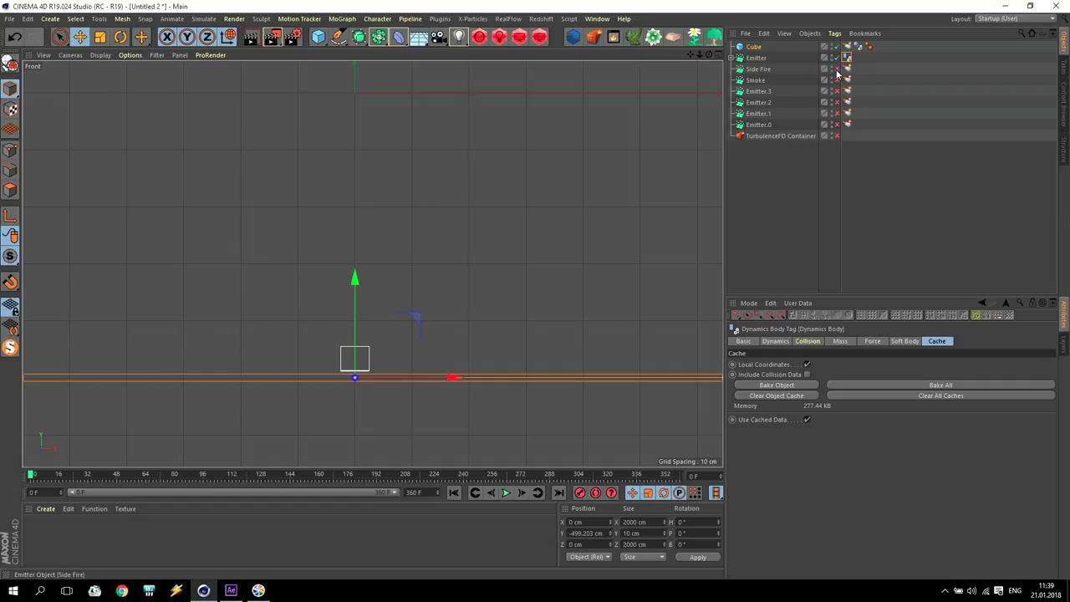
Give the Emitter a TurbulenceFD Emitter tag with all four channels at 1, then open the simulation window
right_click(754, 59)
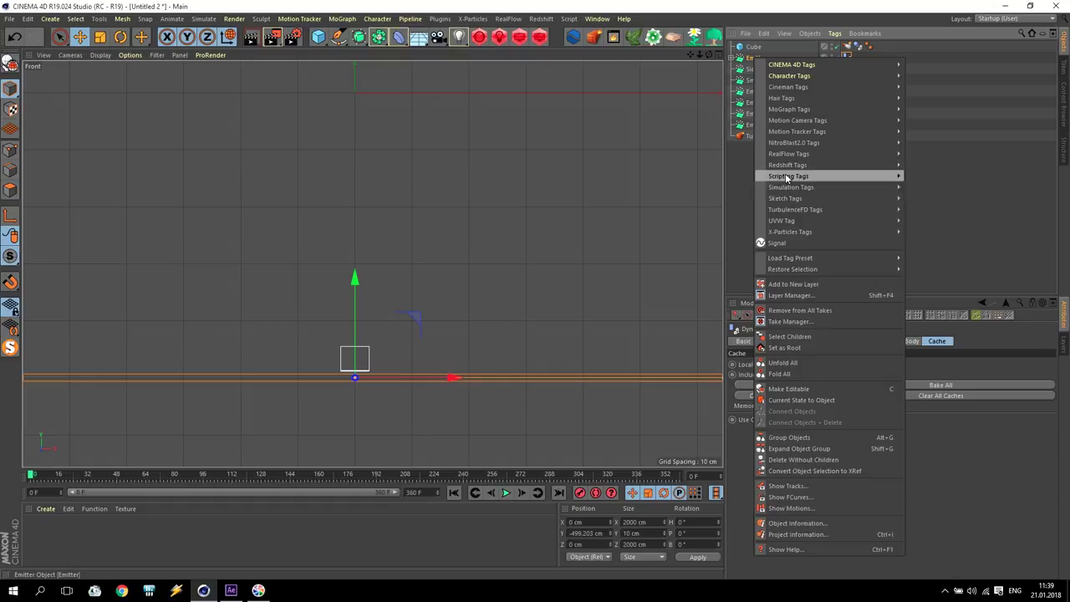
mouse_move(798, 210)
click(933, 210)
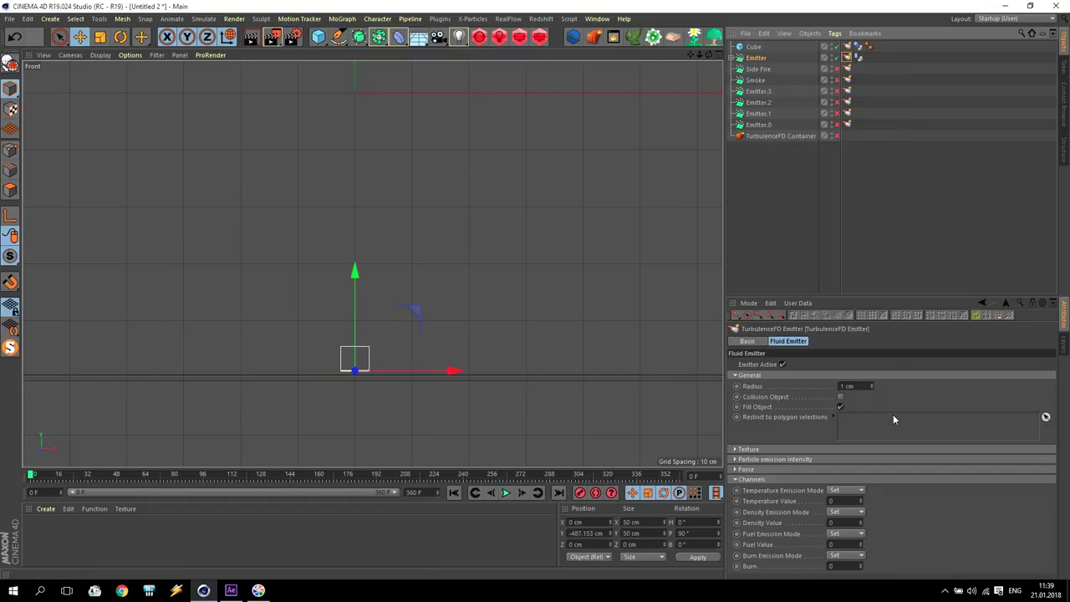
click(844, 500)
click(840, 543)
text(1)
click(834, 566)
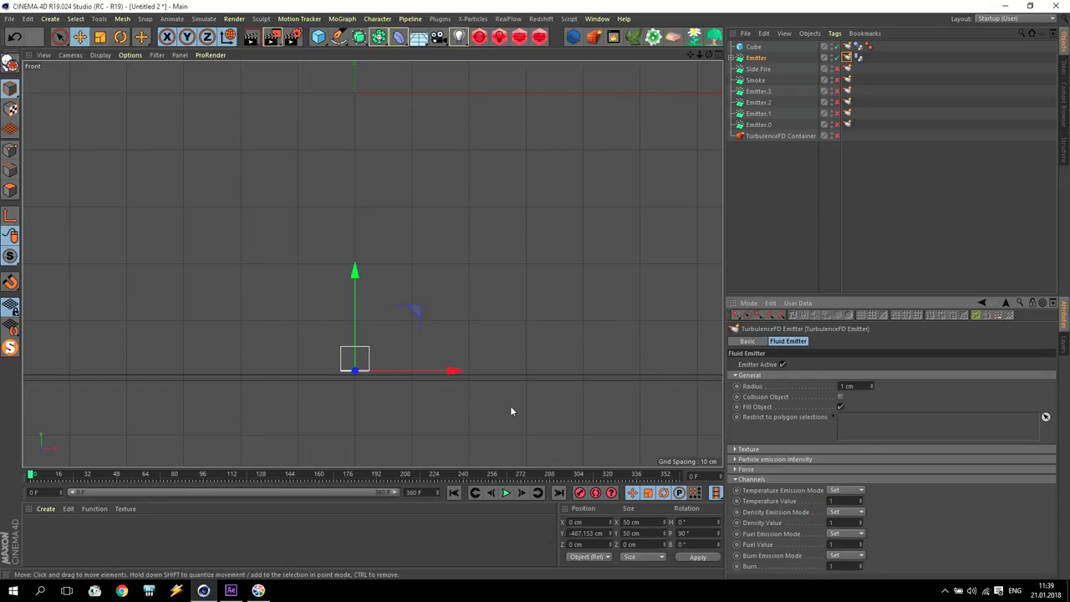
click(612, 37)
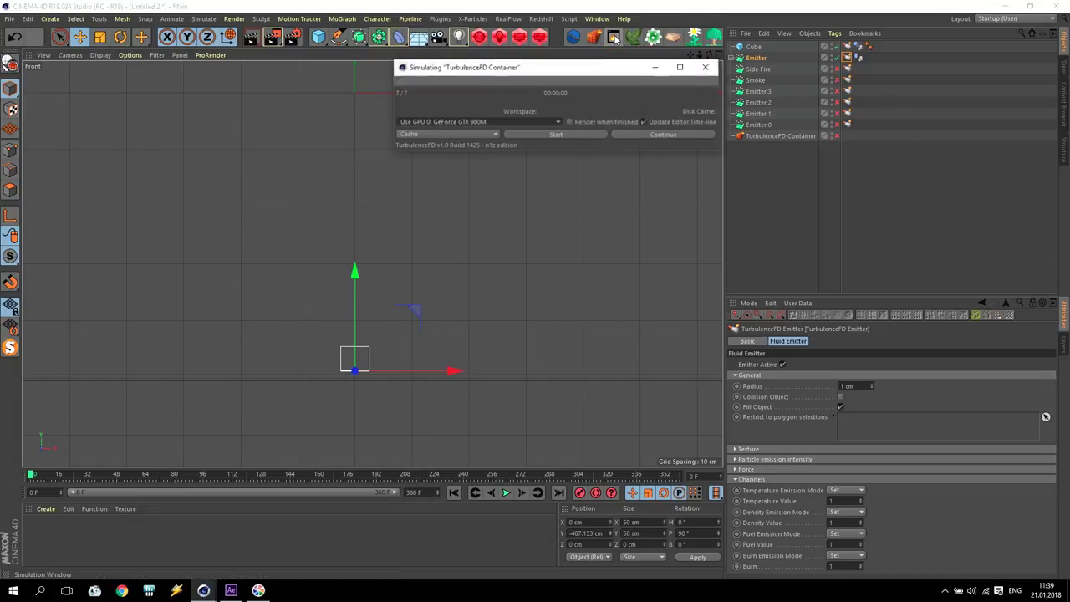
Re-enable the TurbulenceFD Container and start a fresh simulation, overwriting the existing cache
click(838, 136)
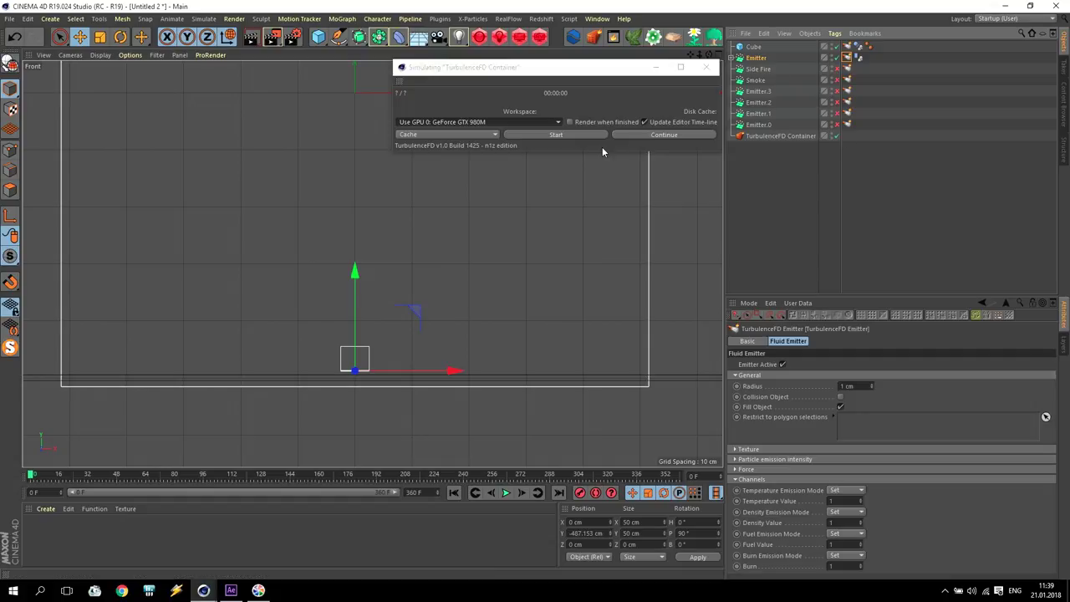
click(552, 135)
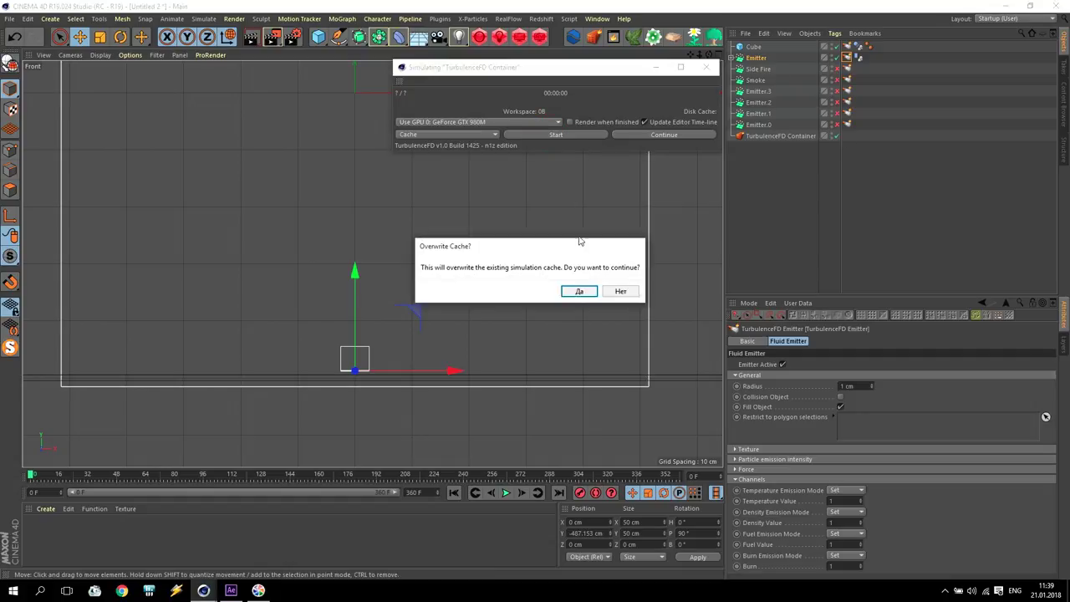
click(575, 289)
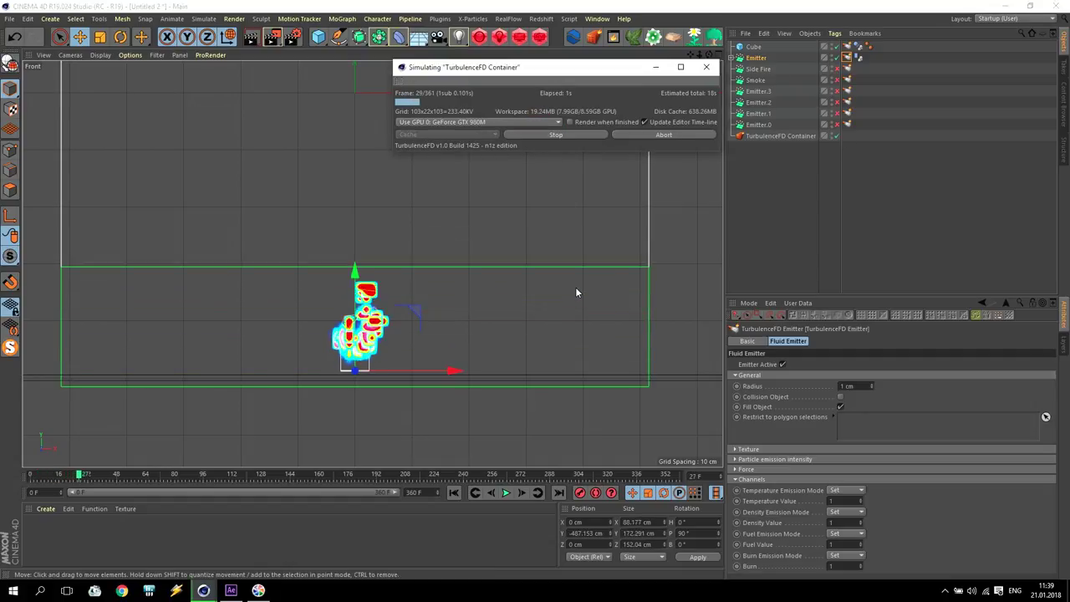
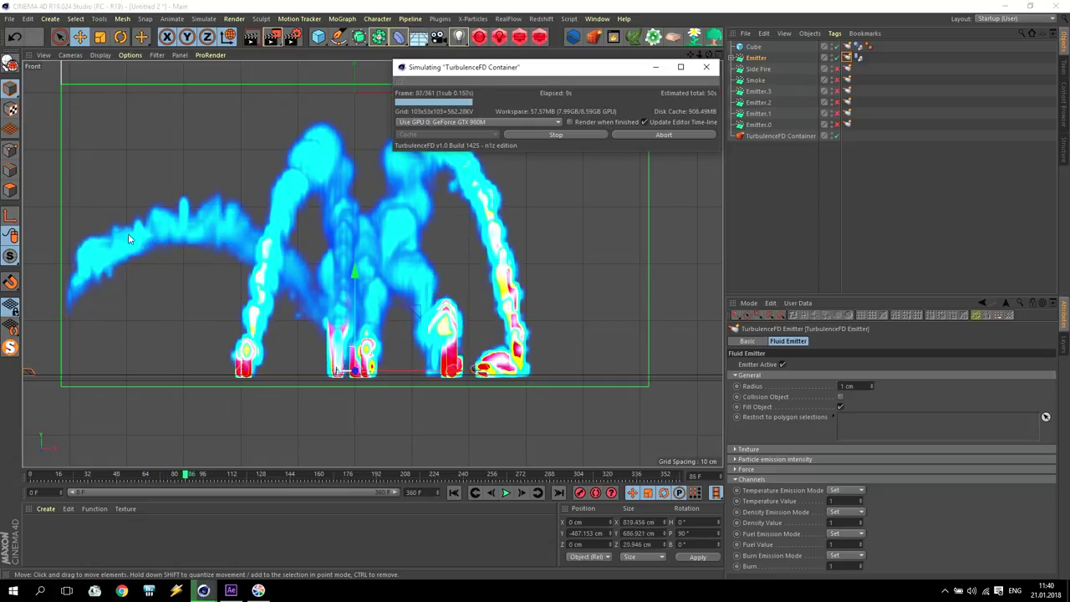
Stop the fluid sim, narrow the Emitter's horizontal angle to 35°, and rebake its dynamics cache
click(558, 134)
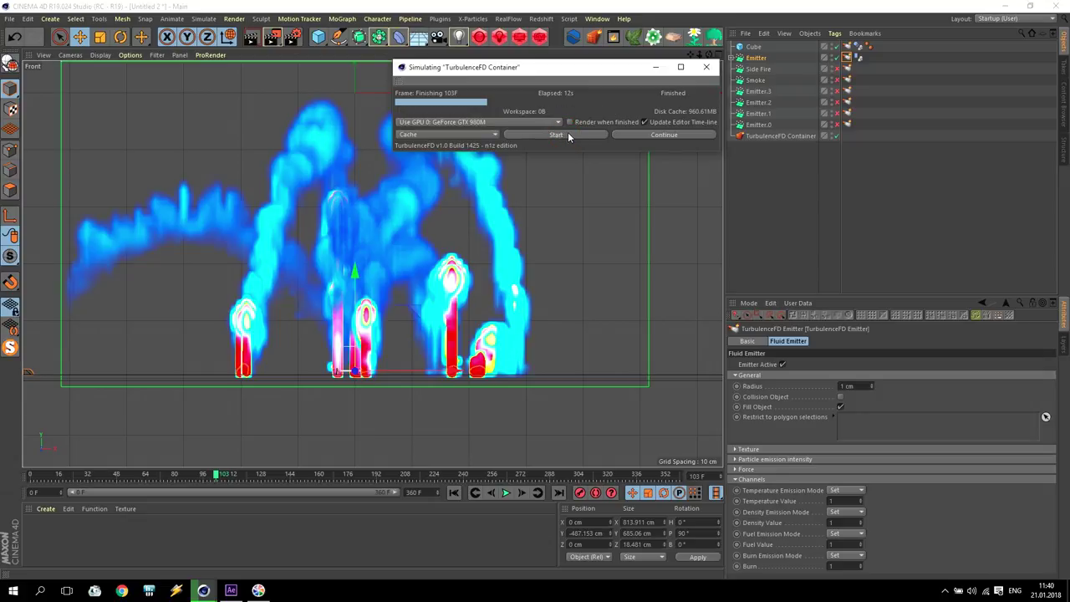
click(757, 58)
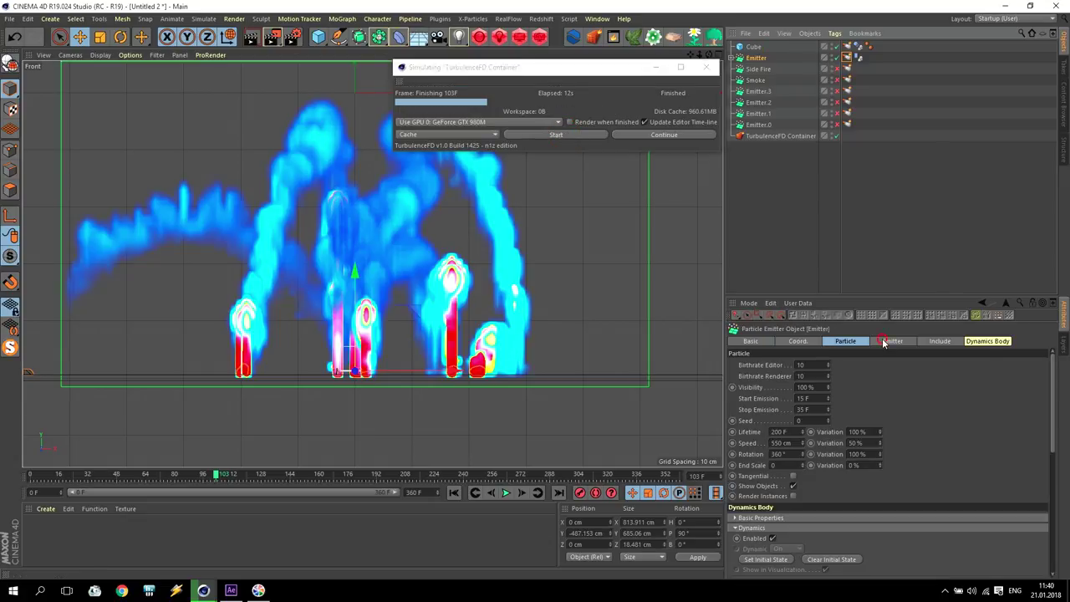
click(885, 343)
double_click(809, 397)
text(35)
key(Return)
click(857, 57)
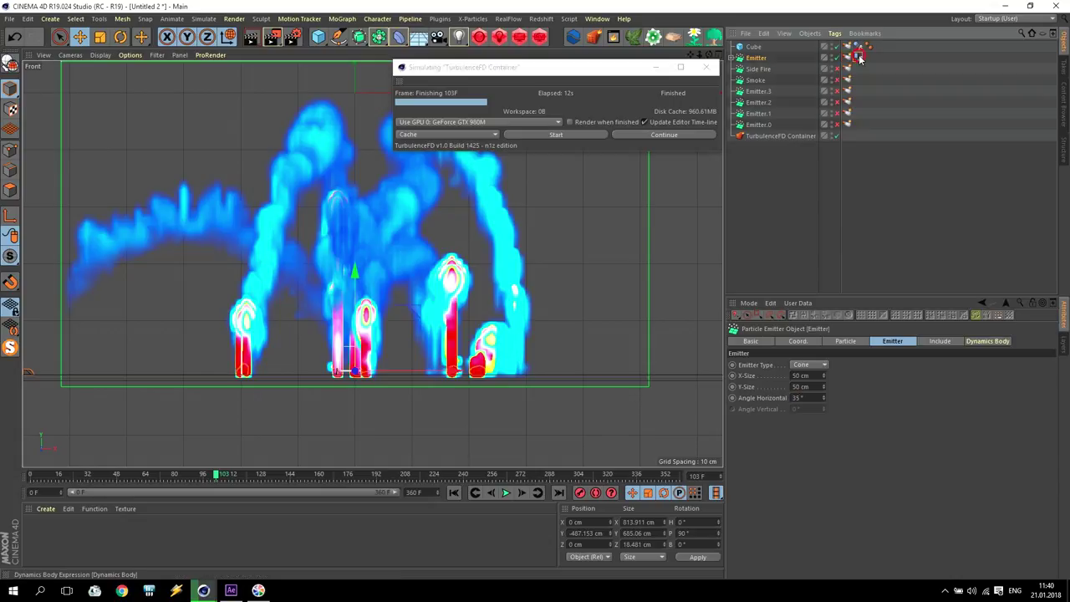
click(775, 386)
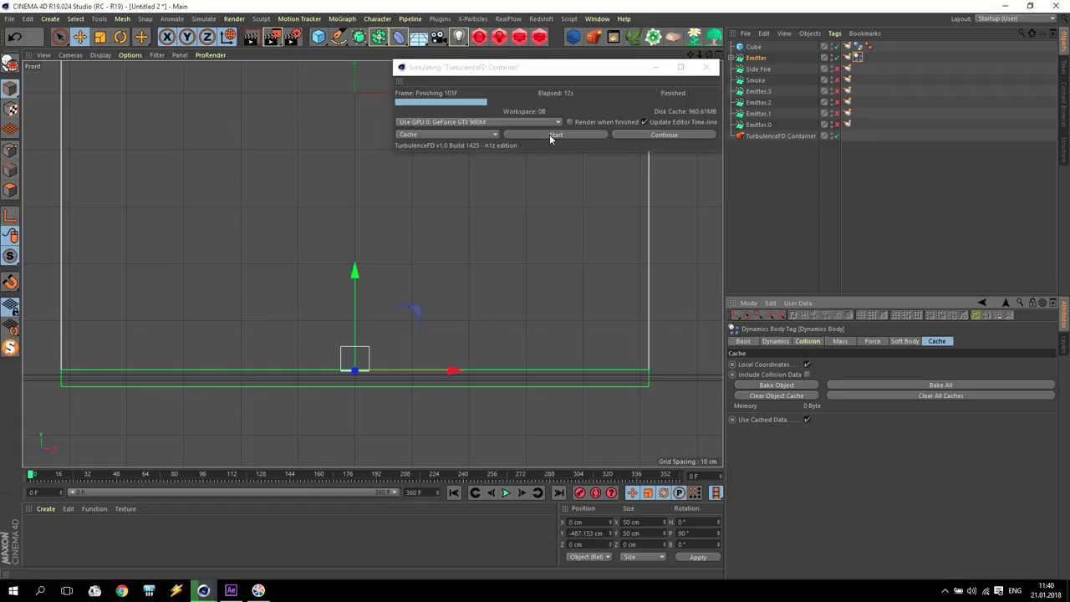
Bake the Emitter's dynamics and resimulate the fluid over the old cache, stopping at frame 95
click(776, 385)
click(556, 135)
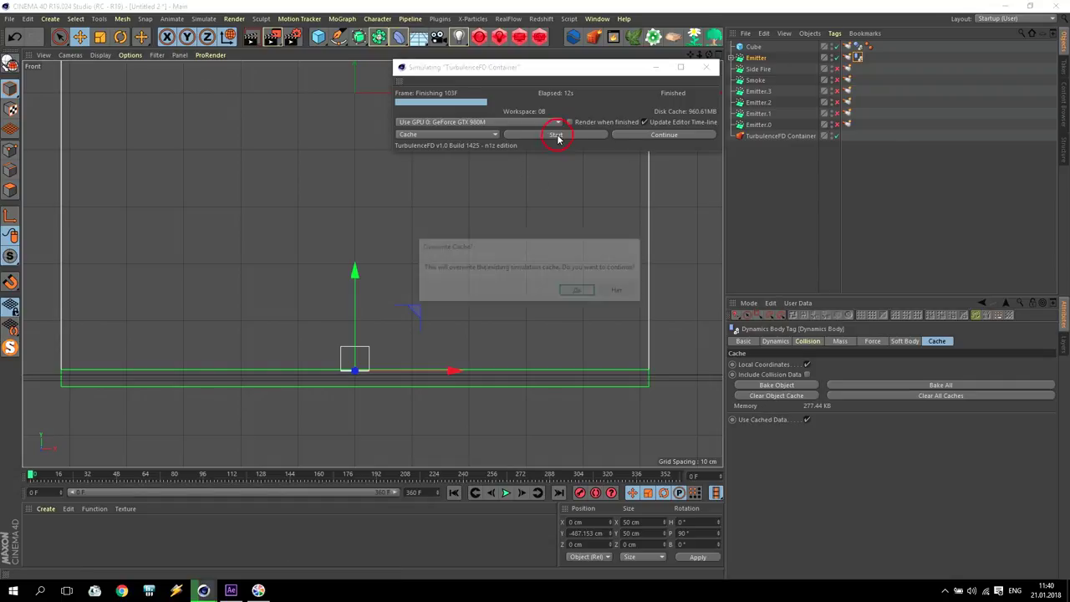
click(575, 292)
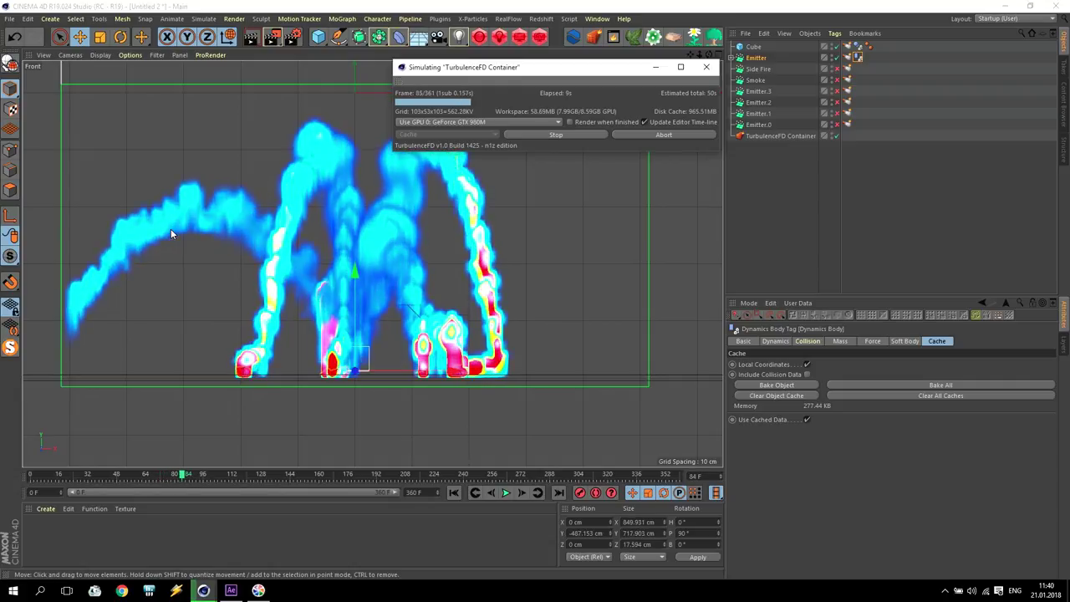
click(548, 133)
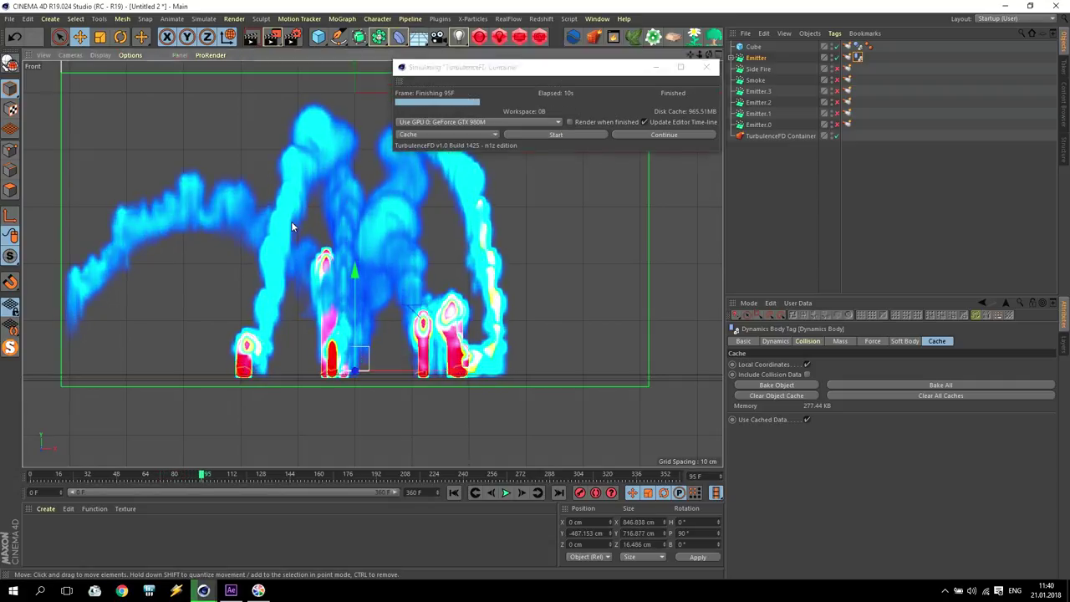
Maximise the Perspective view and rewind to an early frame
middle_click(291, 220)
middle_click(217, 176)
drag(202, 475, 142, 474)
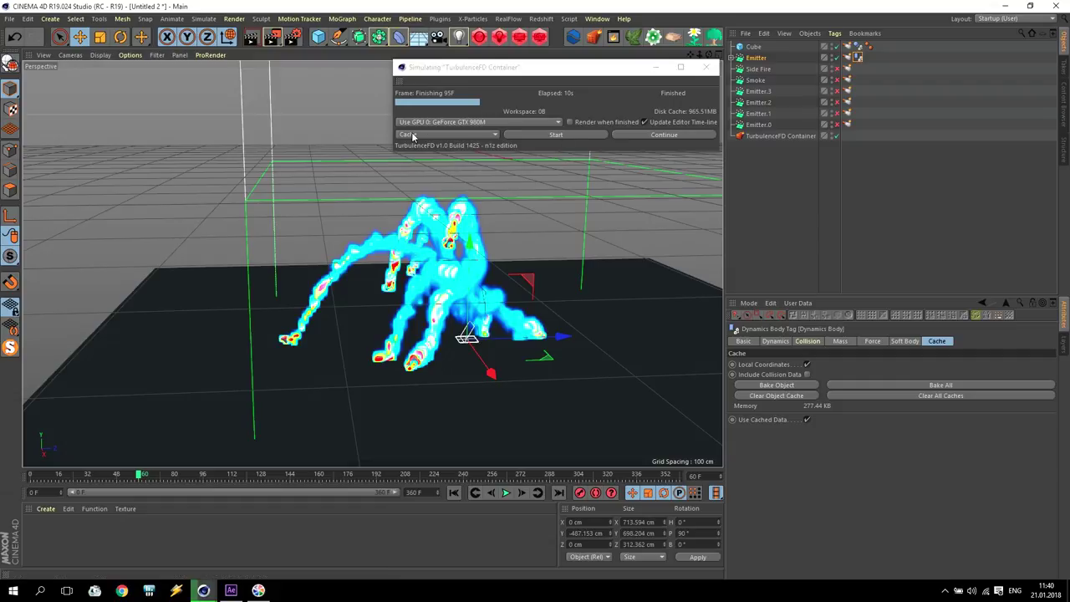
Enable Side Fire and restart the TurbulenceFD simulation, overwriting the previous cache
click(707, 67)
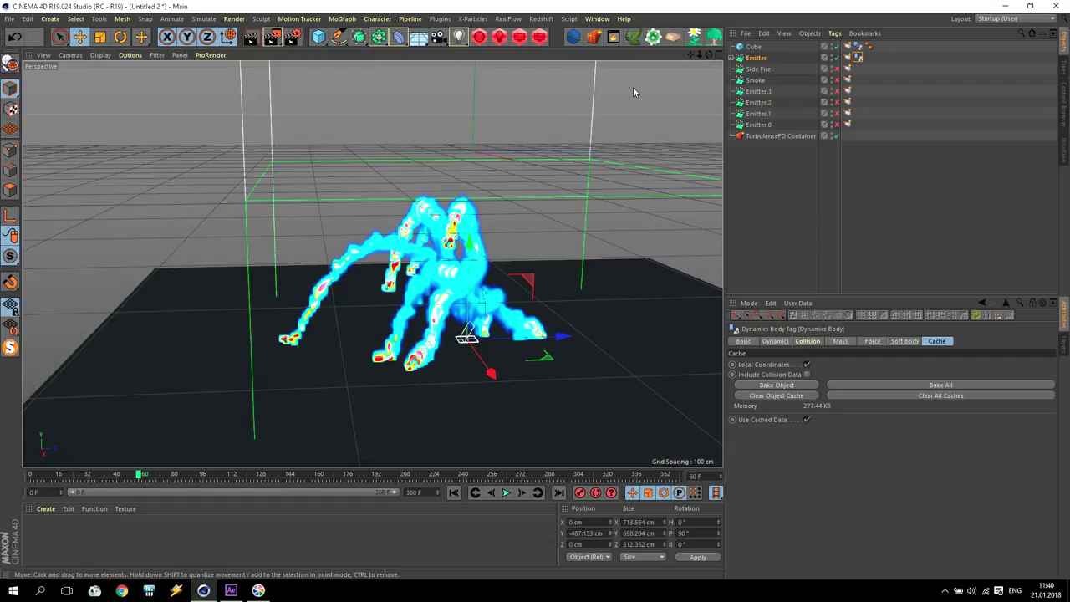
click(837, 69)
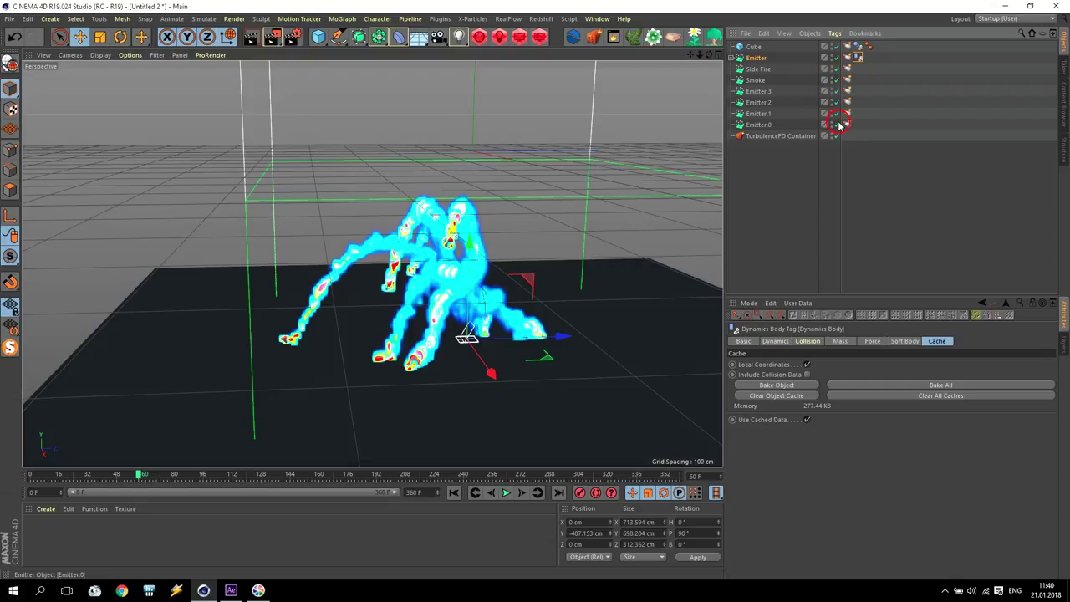
click(613, 37)
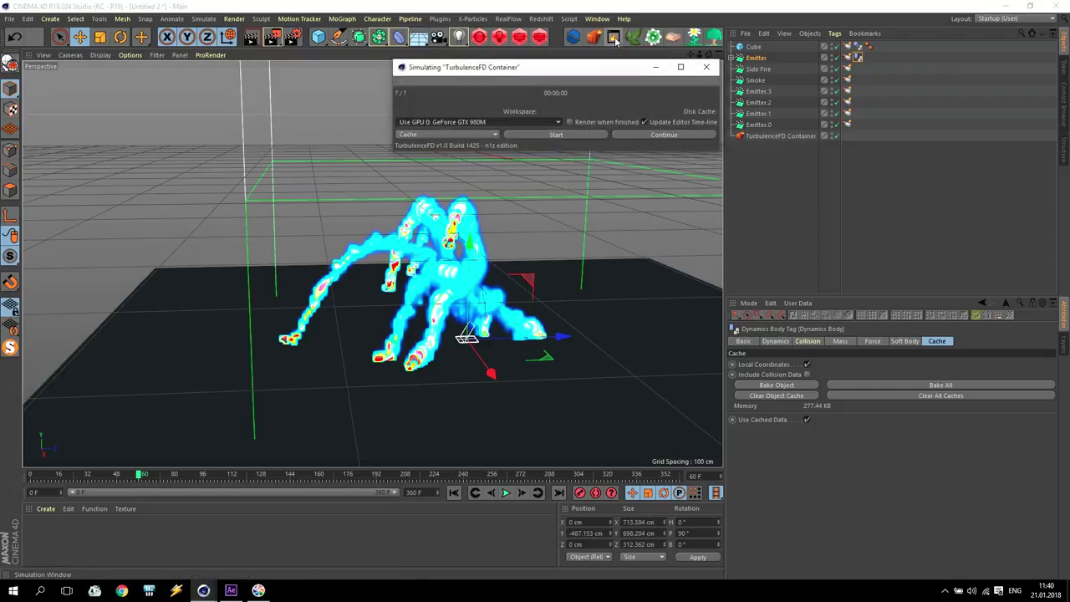
click(556, 135)
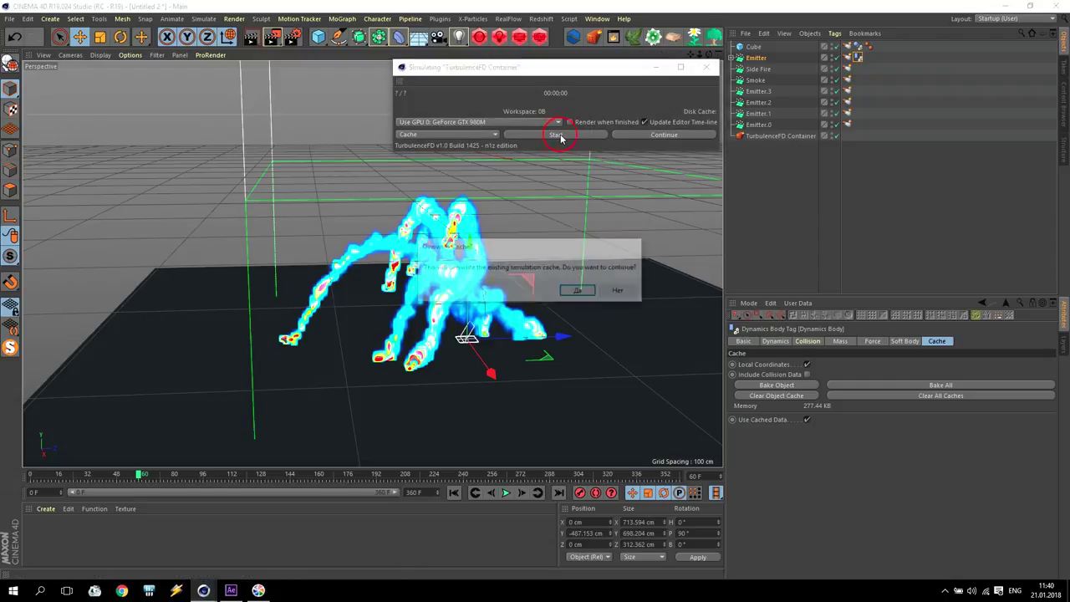
click(581, 293)
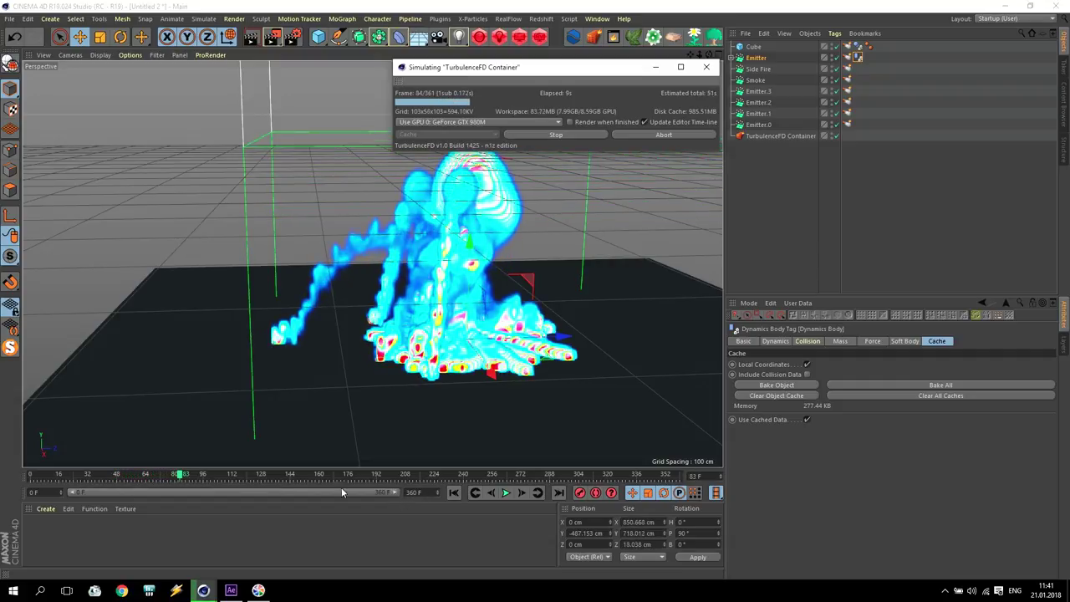
drag(544, 70, 813, 99)
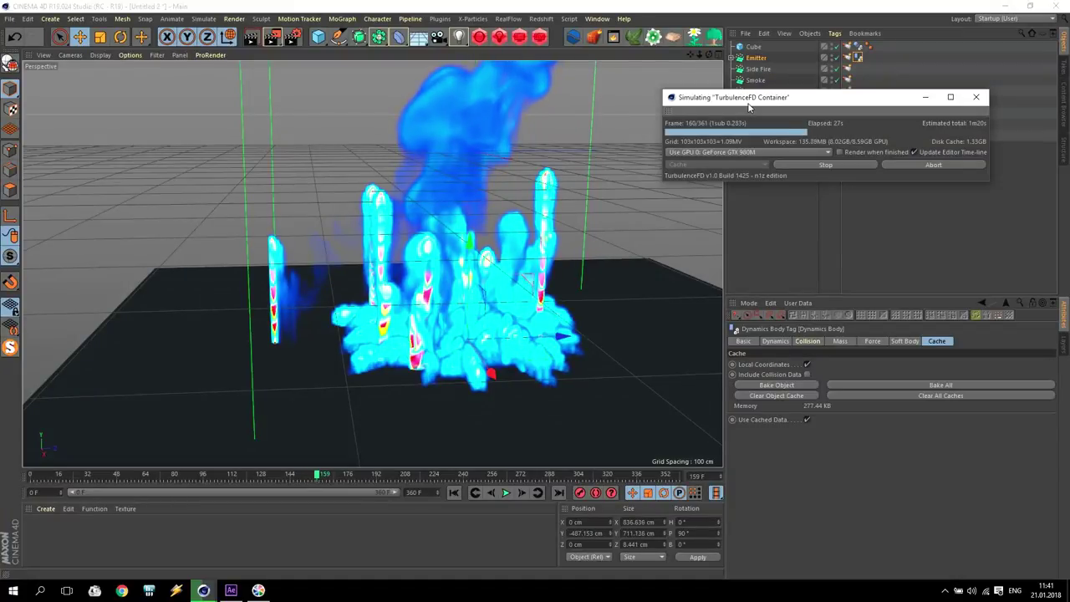
Stop the sim at frame 169, review the Emitter's particle Lifetime, and show its TurbulenceFD tag at frame 160
drag(702, 107, 61, 90)
click(175, 144)
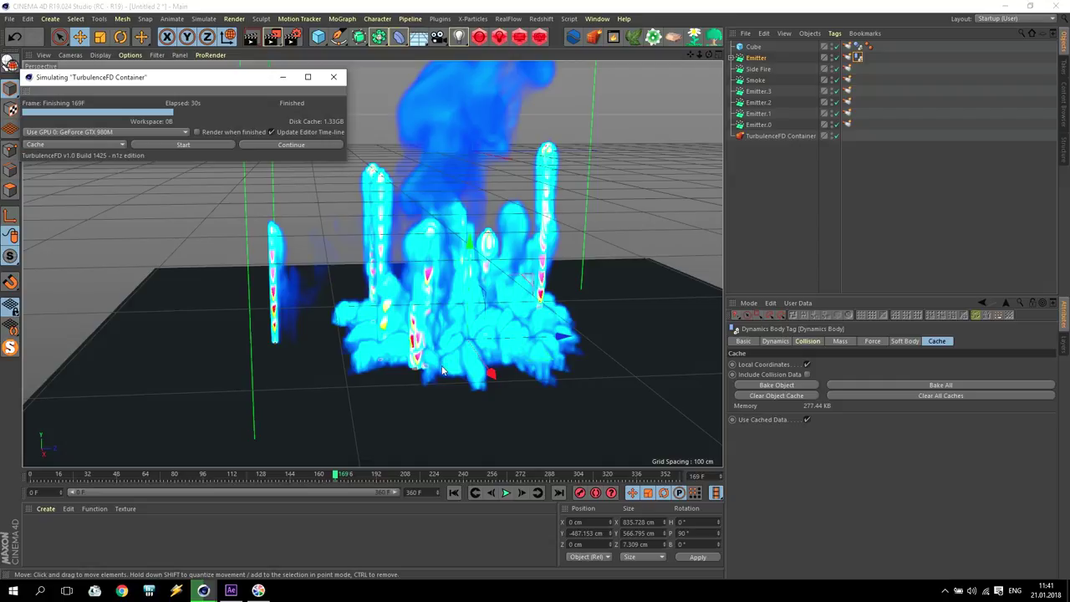
click(757, 59)
click(844, 341)
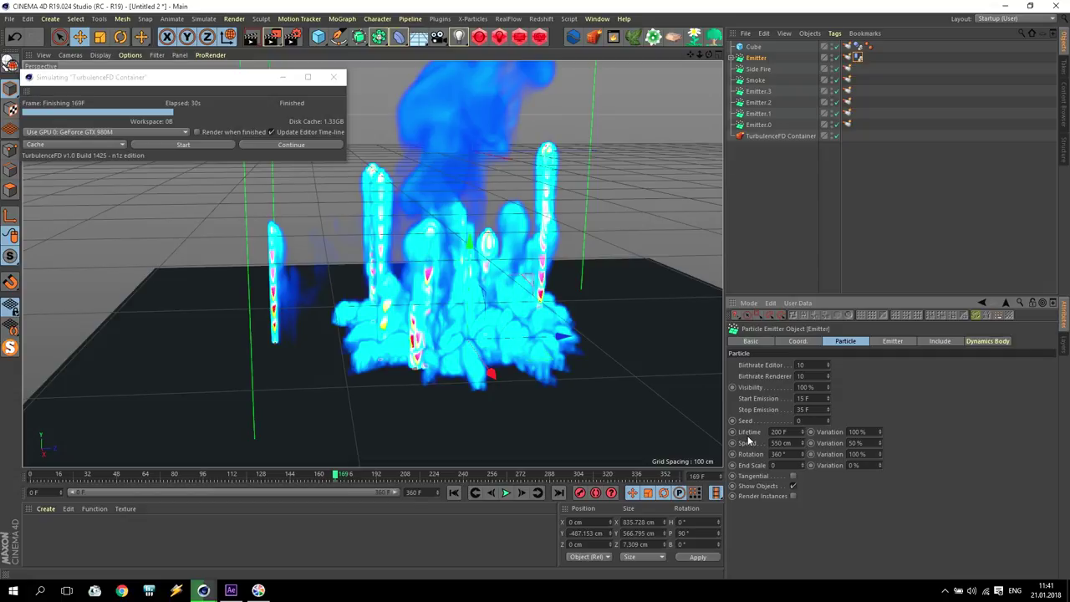
drag(793, 432, 770, 433)
click(774, 466)
click(847, 57)
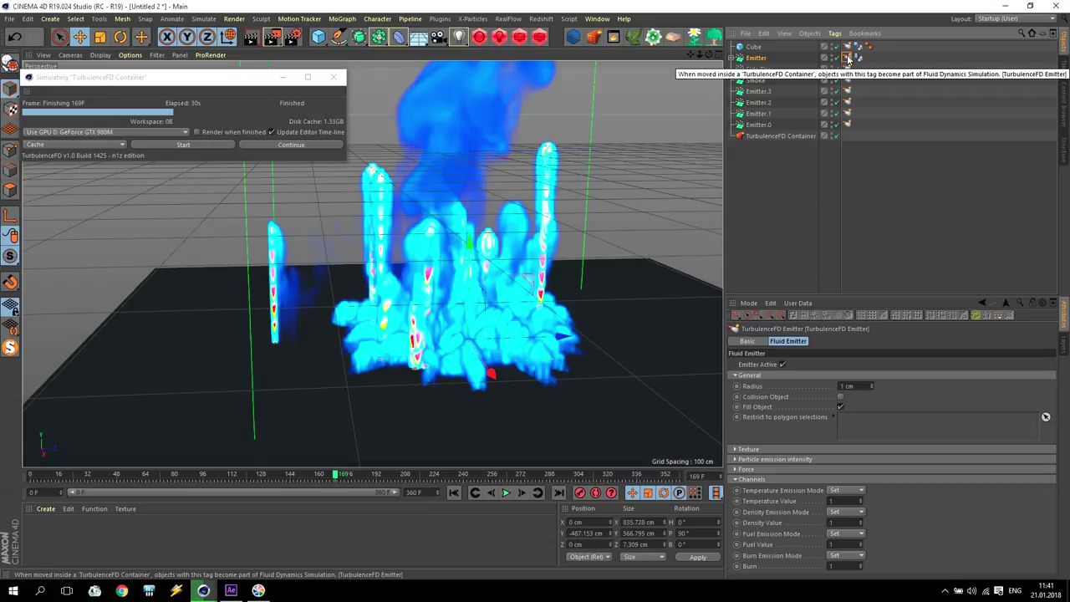
drag(336, 476, 318, 480)
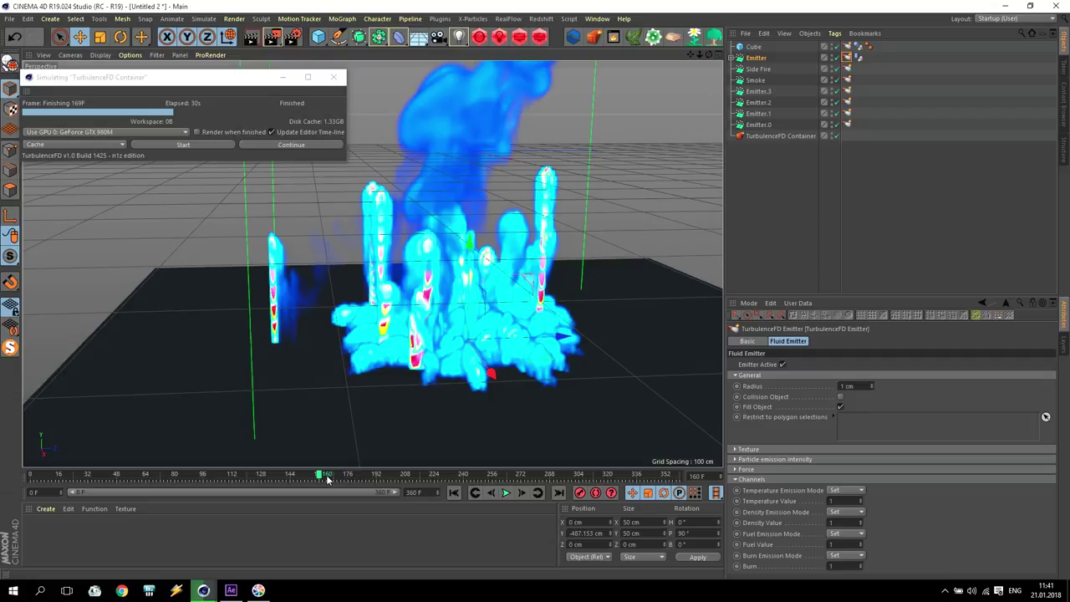
Keyframe the Temperature, Density, Fuel and Burn values of 1 at frame 160
ctrl+click(736, 500)
ctrl+click(736, 523)
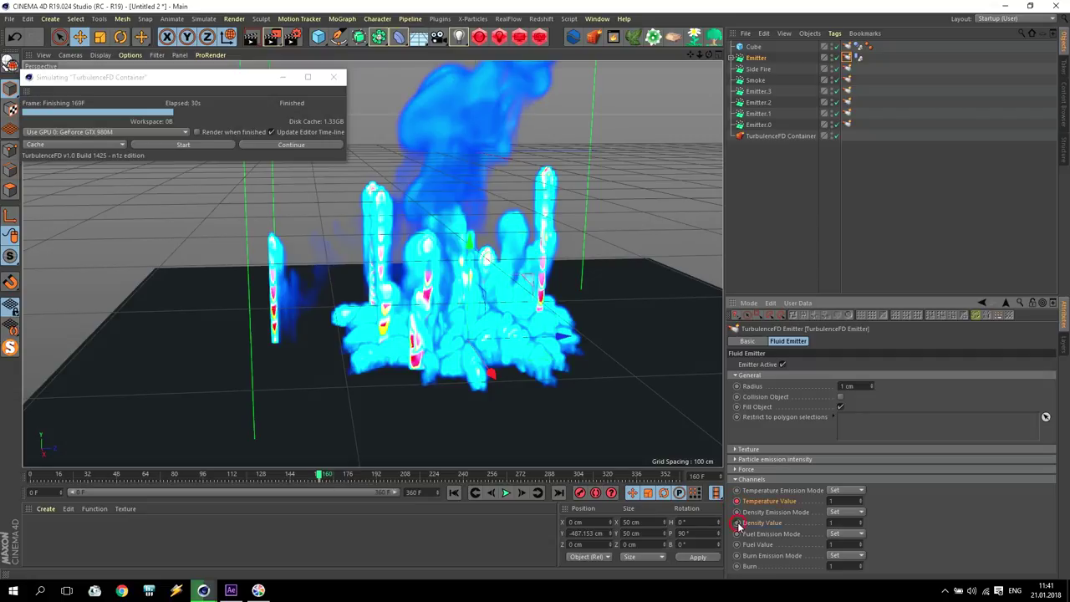
ctrl+click(736, 544)
ctrl+click(736, 565)
At frame 200, set the channels to 0 and keyframe all four
click(389, 476)
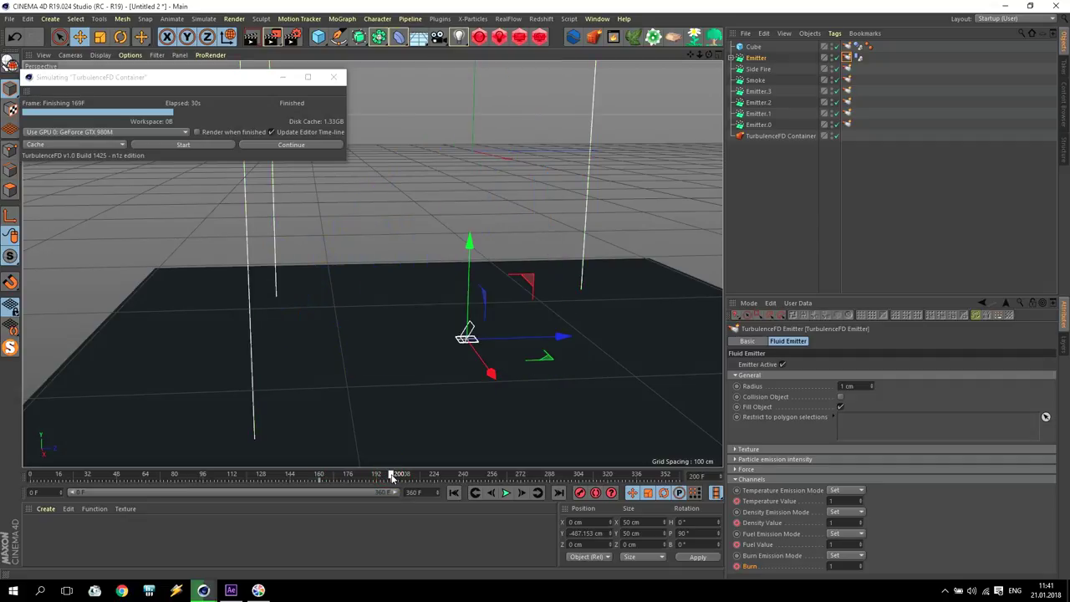
click(843, 500)
text(0)
click(840, 523)
text(0)
drag(743, 567, 736, 501)
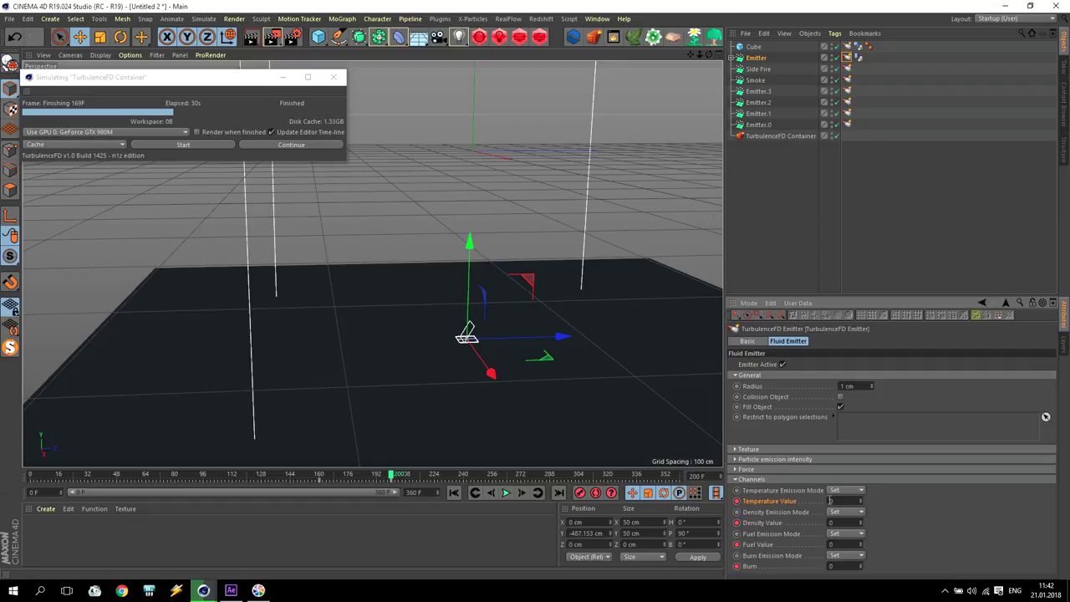
Scrub back to an earlier frame and orbit around the fluid plume to review it
drag(391, 474, 207, 455)
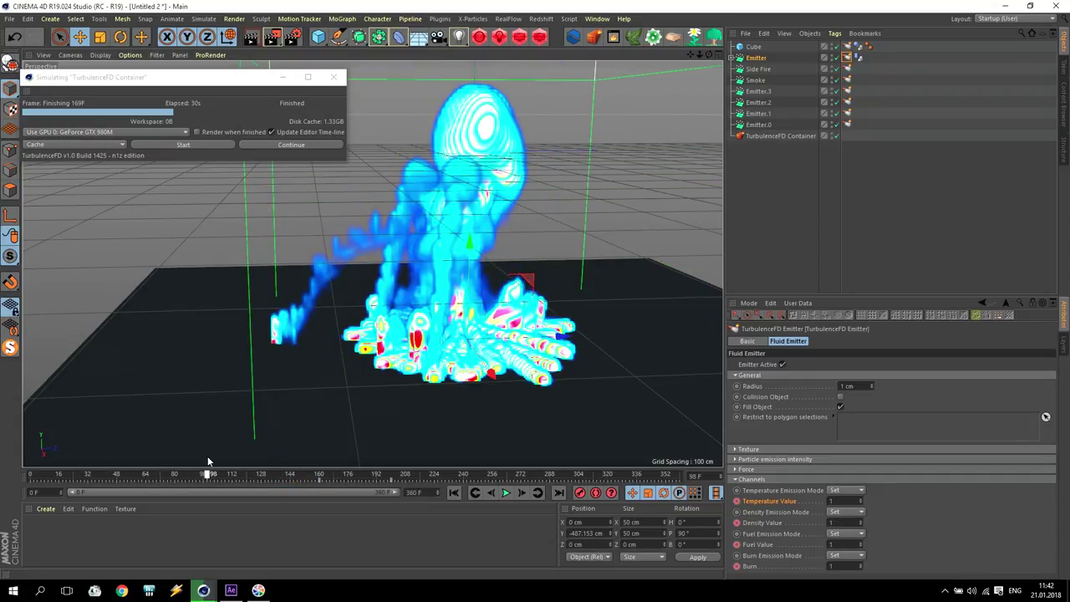
alt+drag(522, 283, 307, 294)
alt+drag(532, 398, 472, 224)
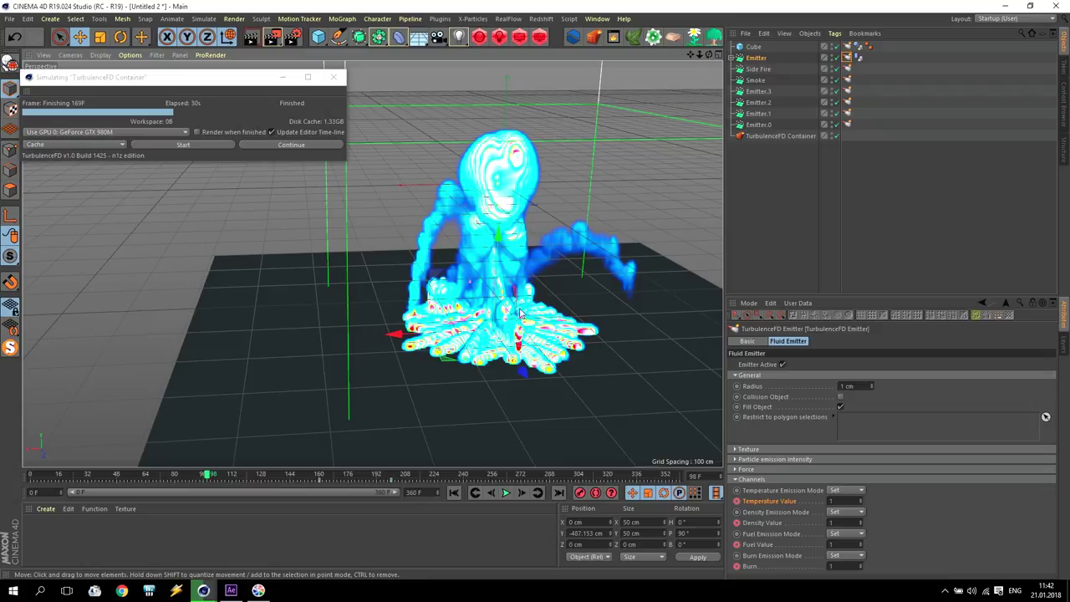
alt+drag(470, 252, 408, 333)
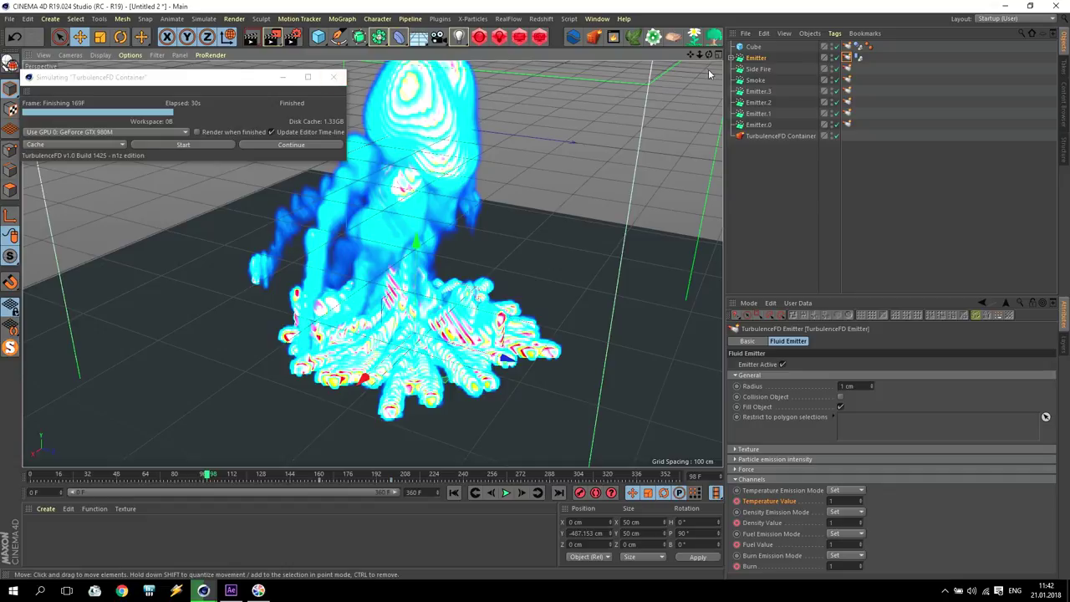
Change the TurbulenceFD Container's Voxel Size from 10 cm to 2 cm
click(333, 79)
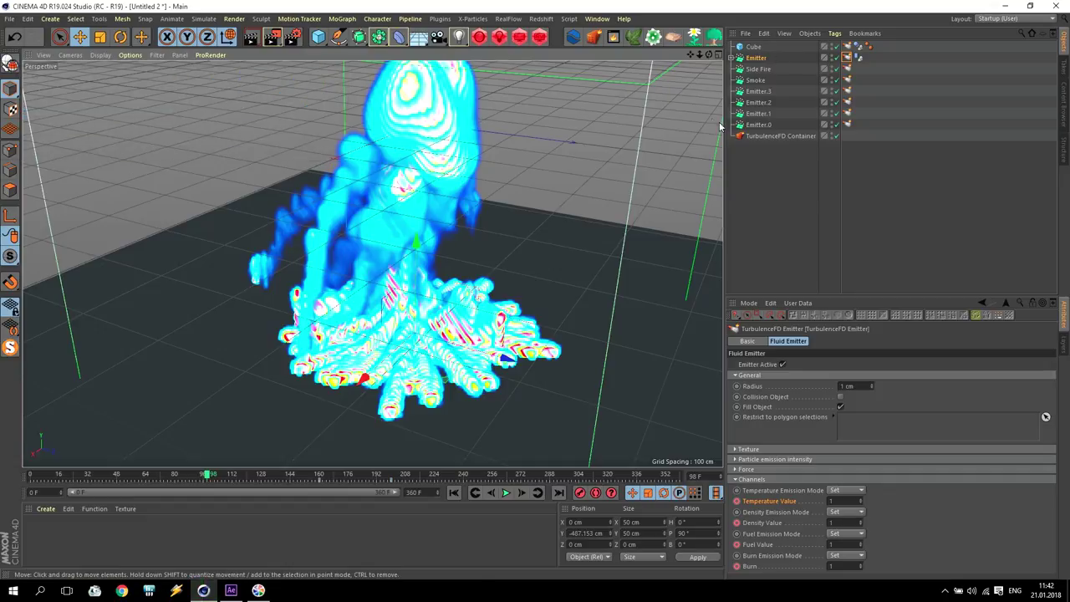
click(761, 135)
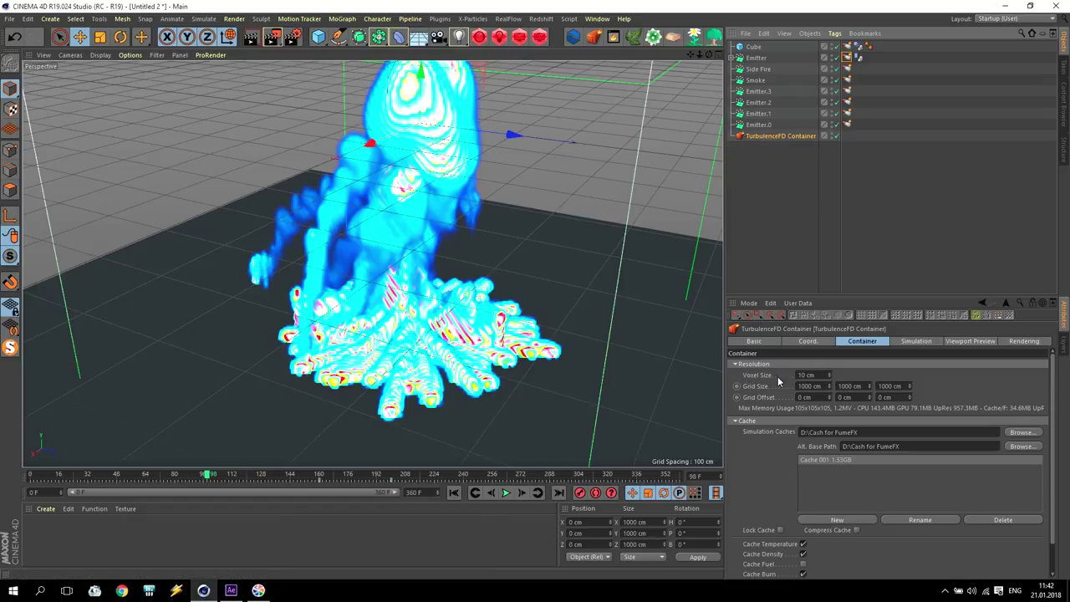
click(821, 375)
text(2)
key(Return)
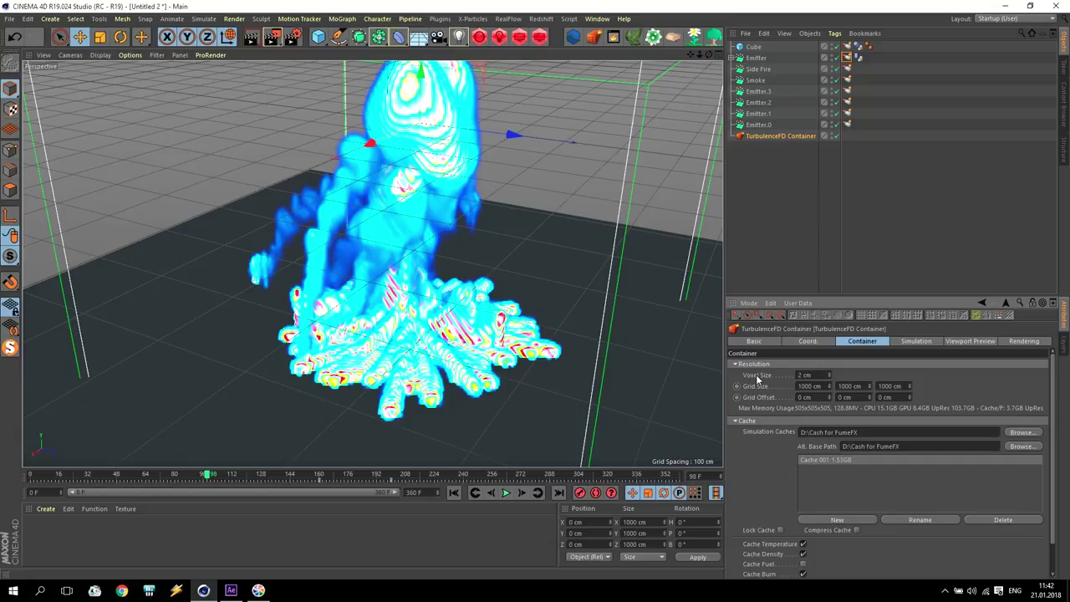
click(816, 374)
Reopen the fluid simulation window and place it beside the view
drag(692, 61, 642, 65)
click(614, 39)
drag(209, 75, 611, 48)
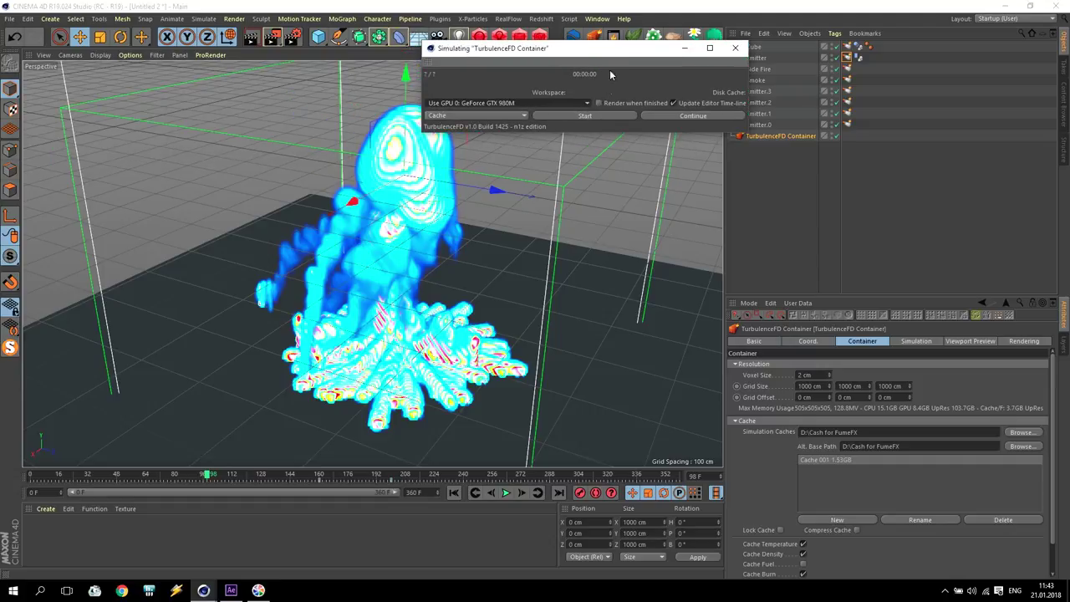
Confirm overwriting the cache and save the scene as Tutorial Explosion.c4d
click(580, 117)
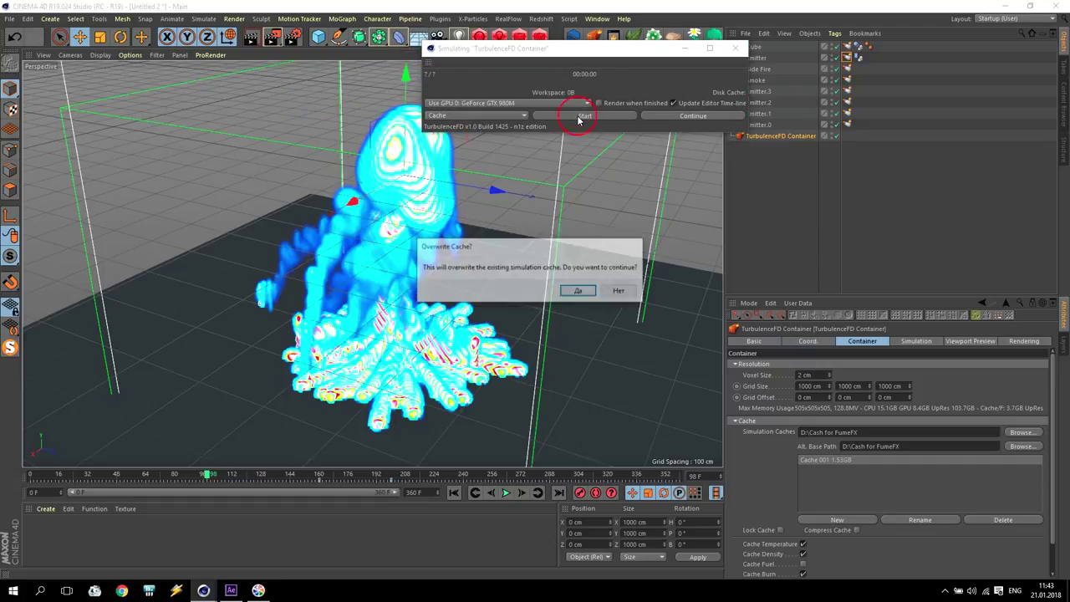
click(580, 292)
click(8, 18)
click(34, 121)
click(106, 461)
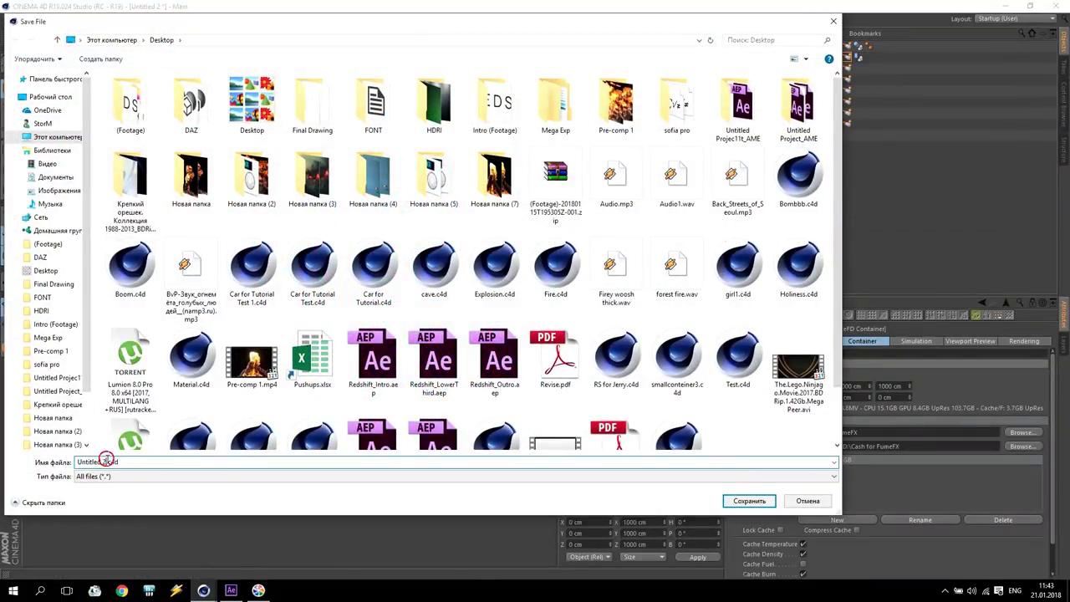
drag(106, 461, 3, 442)
text(Tut)
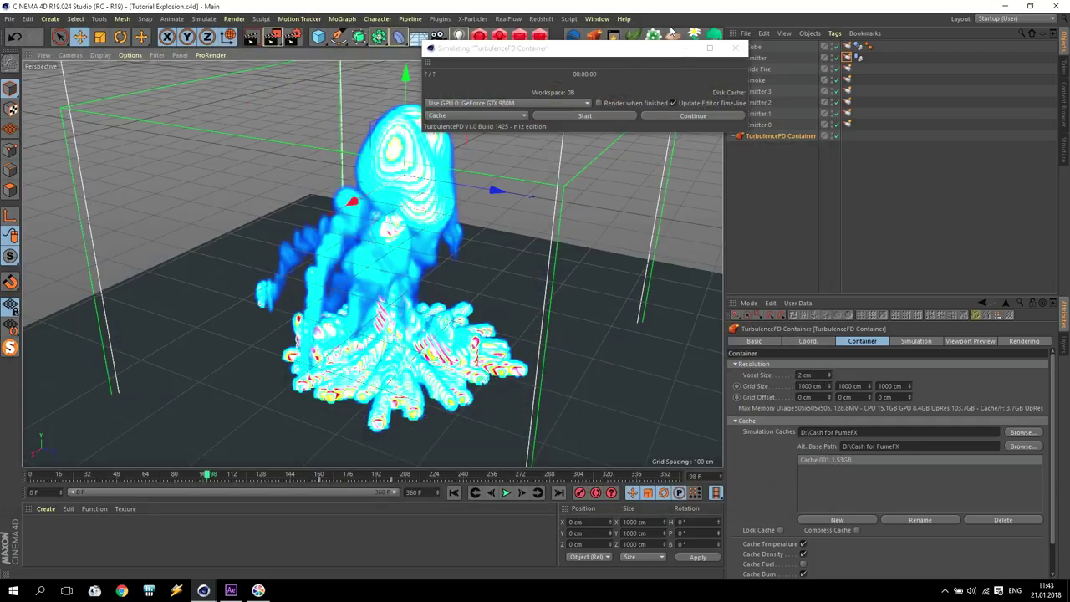
Rerun the TurbulenceFD simulation at 2 cm voxels, overwriting the old cache
drag(585, 54, 558, 75)
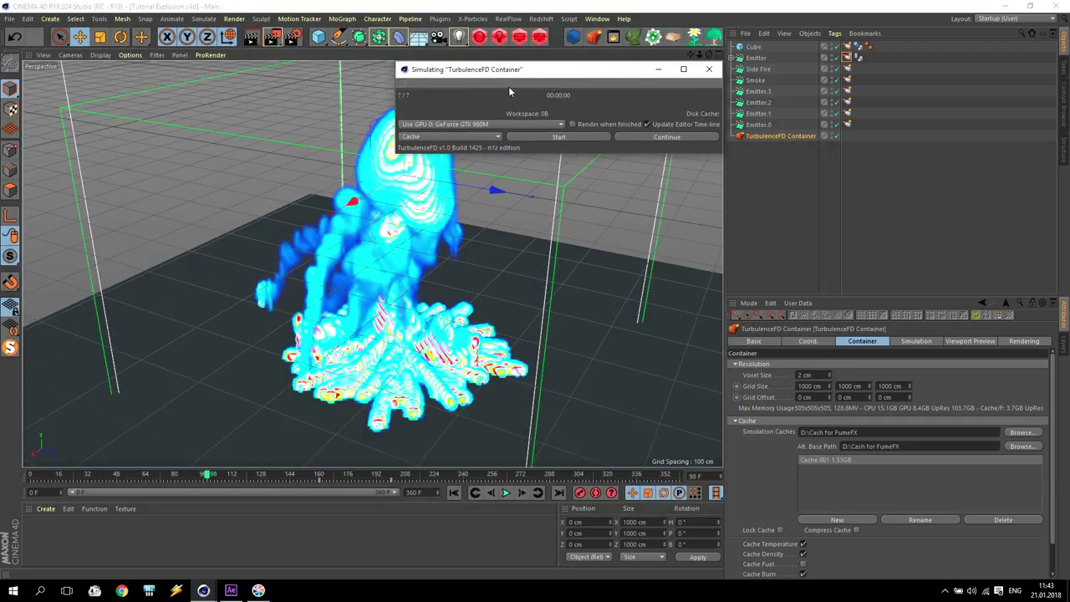
click(555, 135)
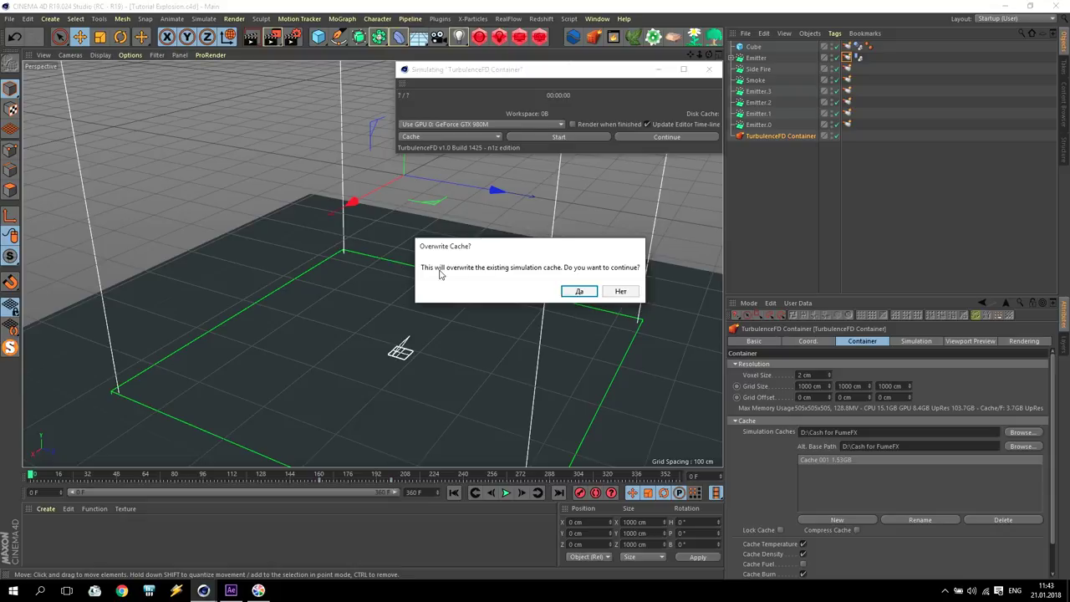
click(577, 290)
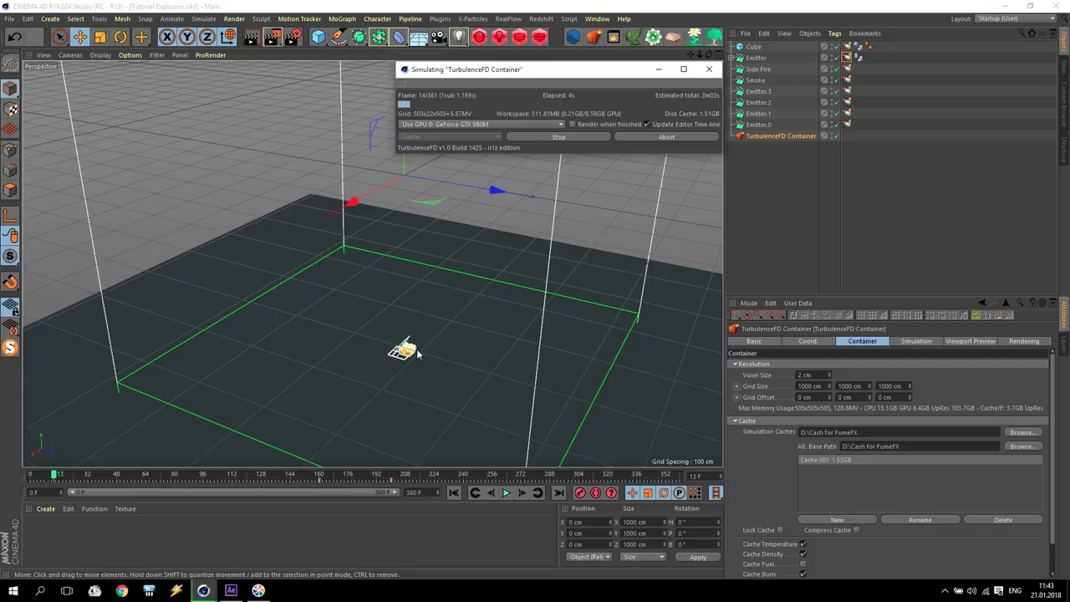
click(832, 458)
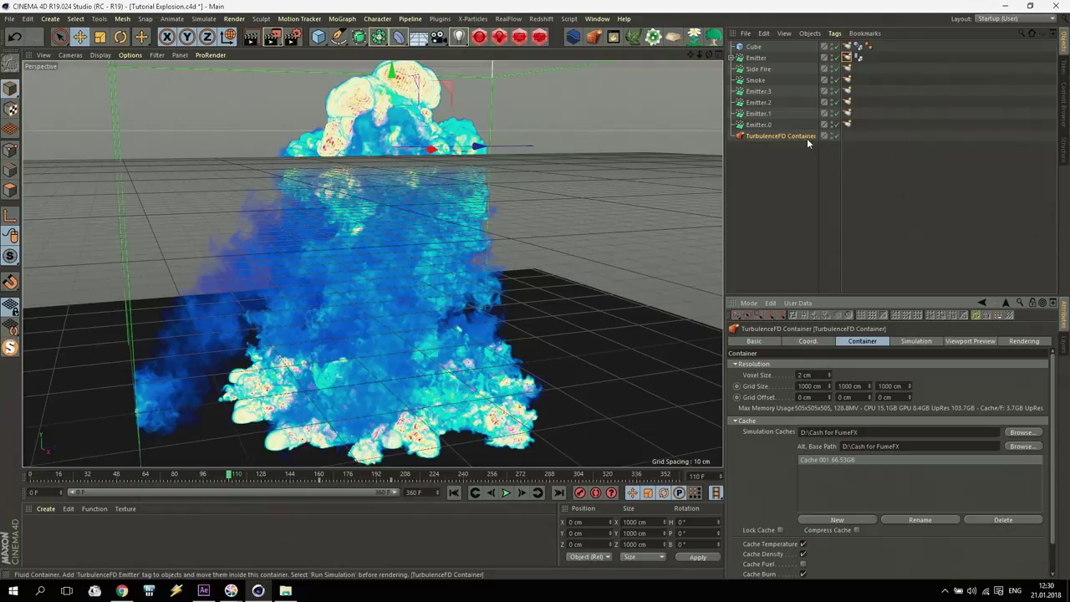
Review the TurbulenceFD Container's Turbulence, Temperature and Vorticity simulation settings
click(792, 142)
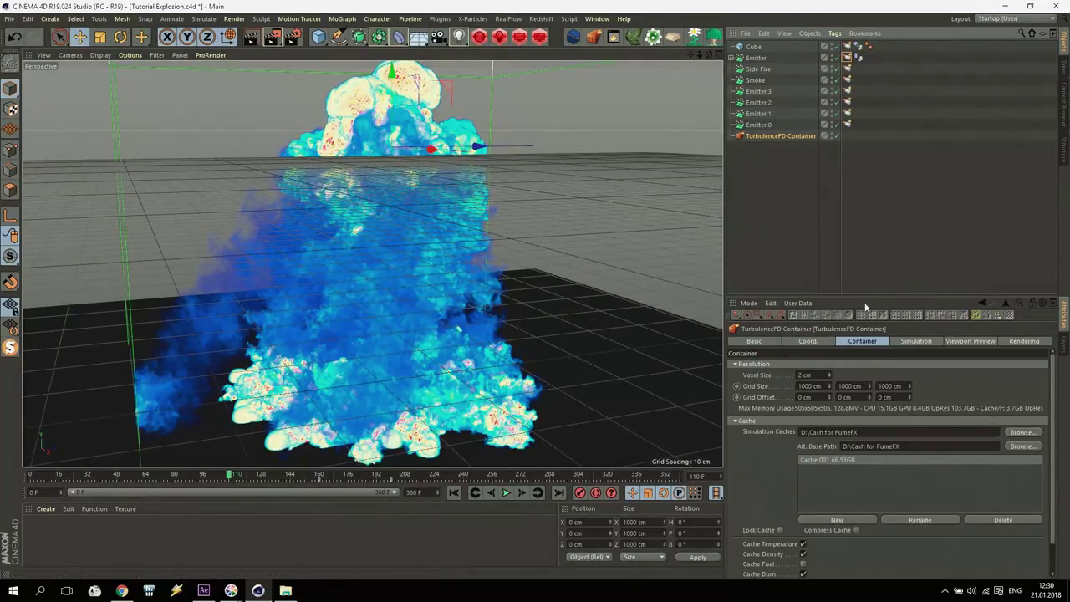
click(916, 342)
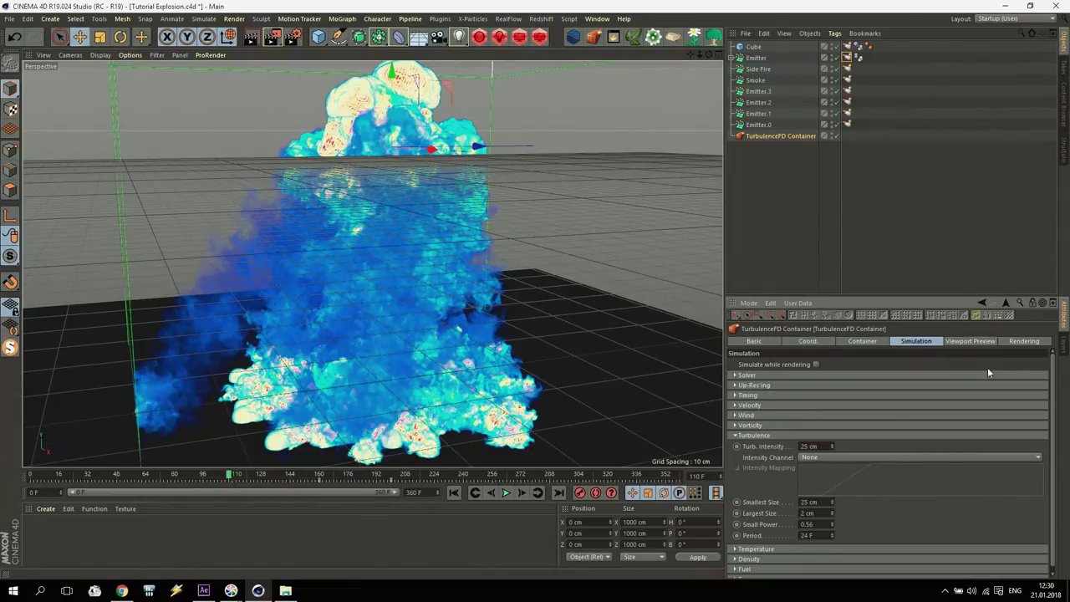
click(736, 434)
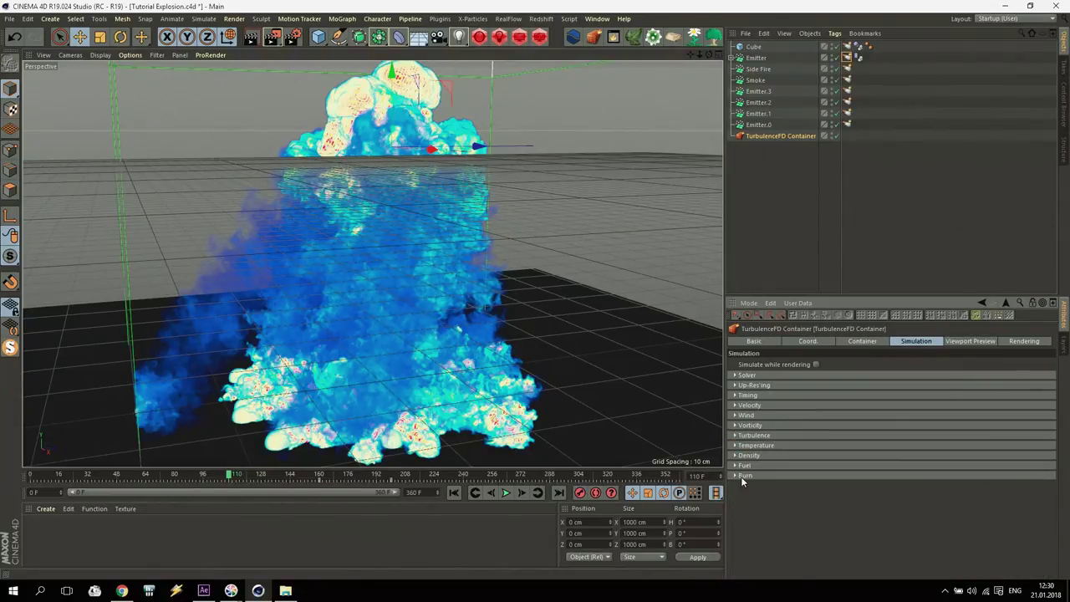
click(735, 446)
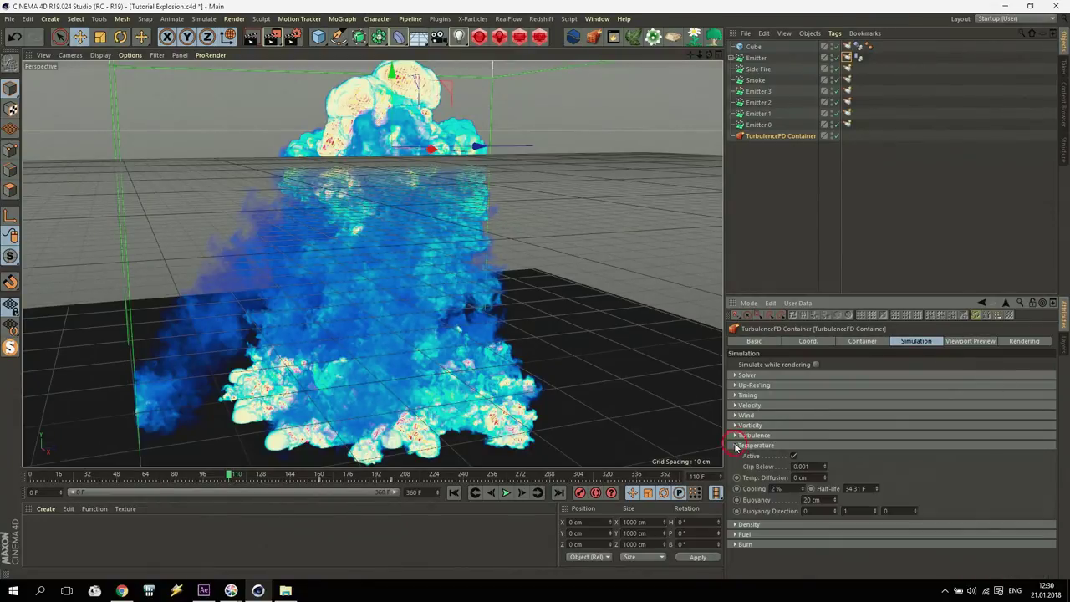
click(734, 444)
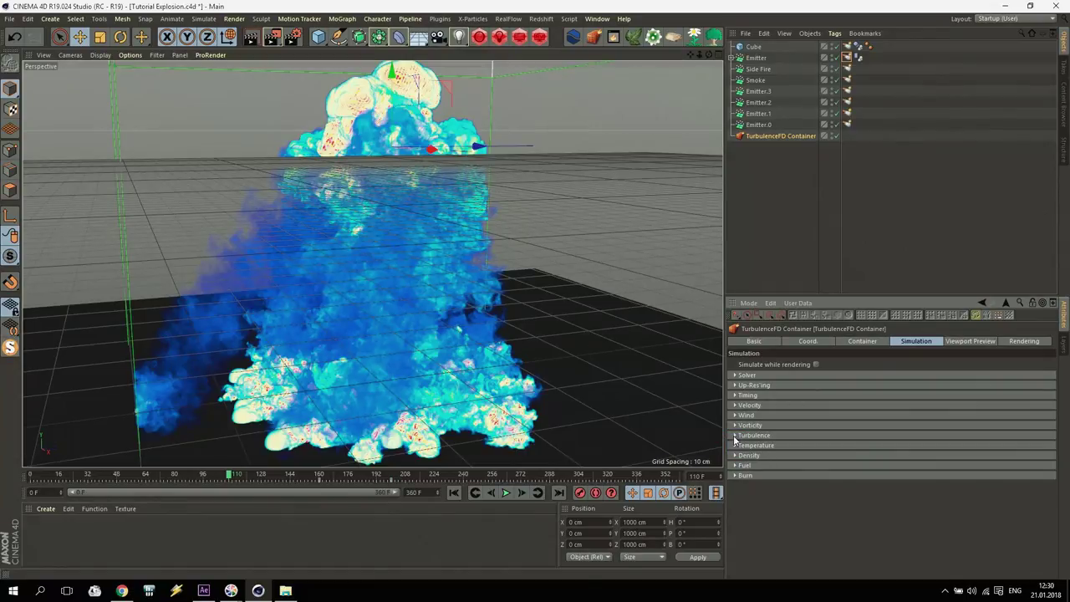
click(736, 435)
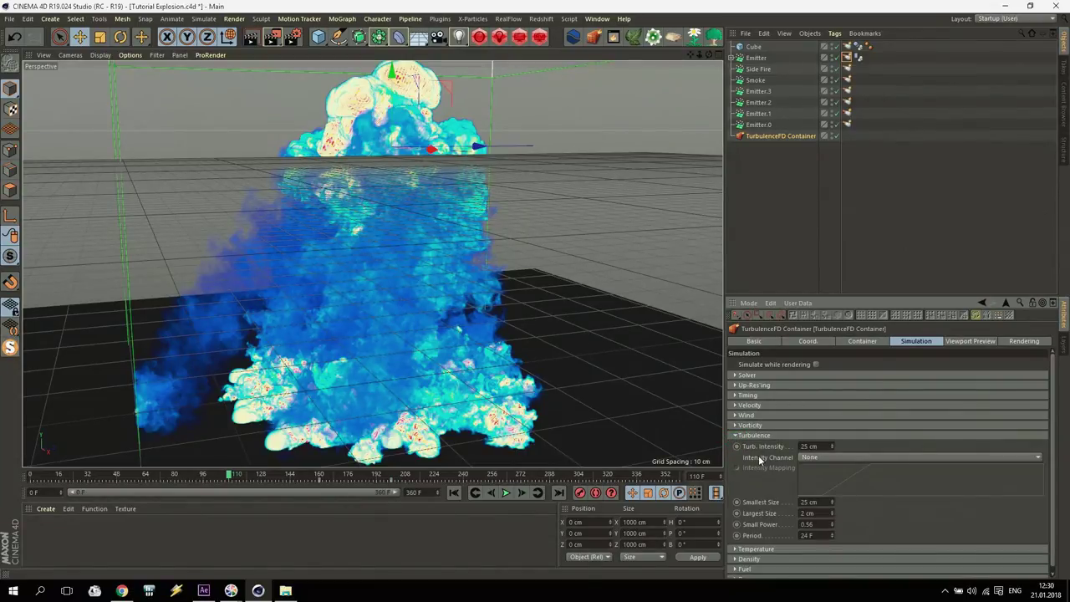
click(823, 445)
click(809, 513)
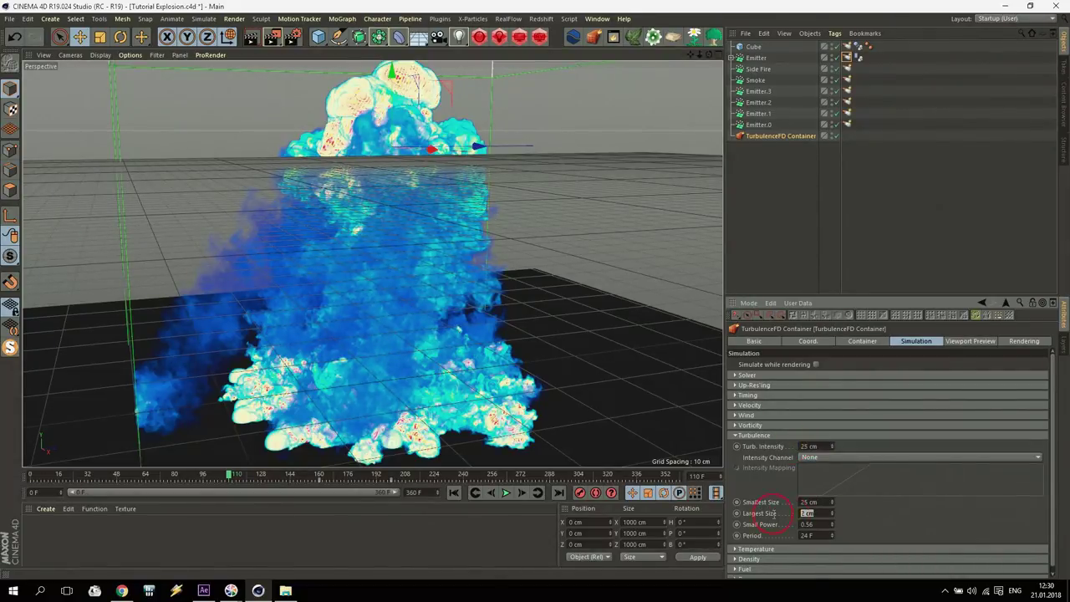
click(741, 436)
click(741, 425)
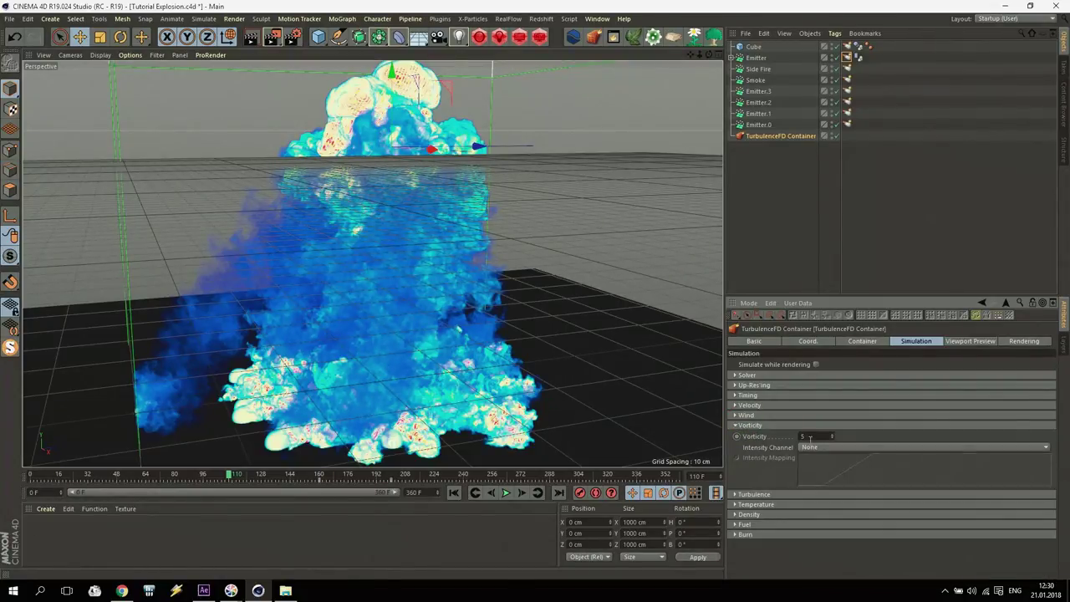
click(735, 426)
Set the container's Wind Speed to 30 cm
click(735, 415)
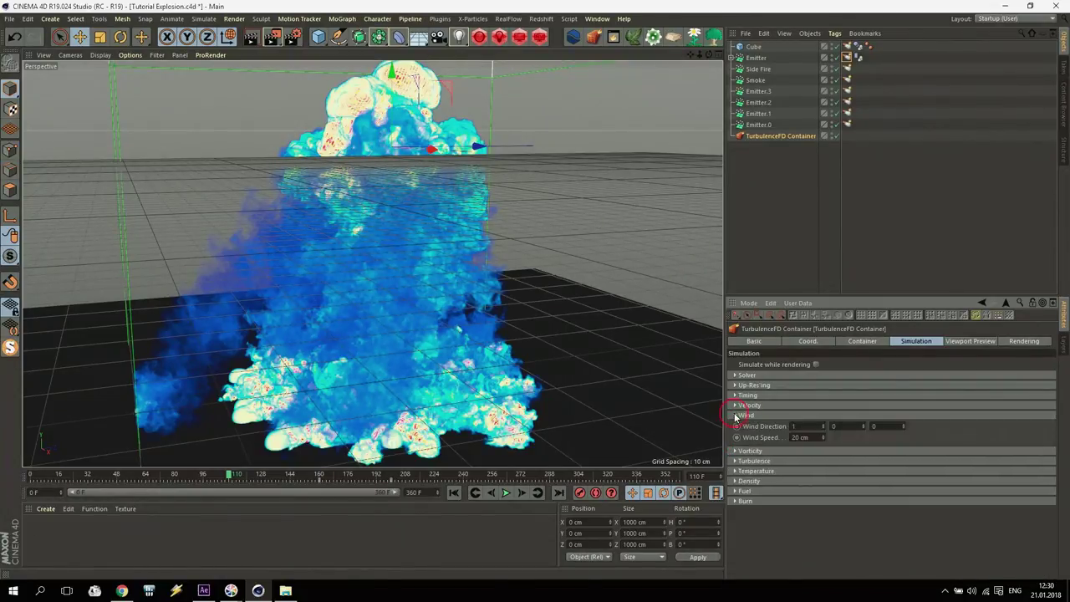
double_click(813, 437)
text(30)
key(Return)
double_click(799, 426)
click(738, 416)
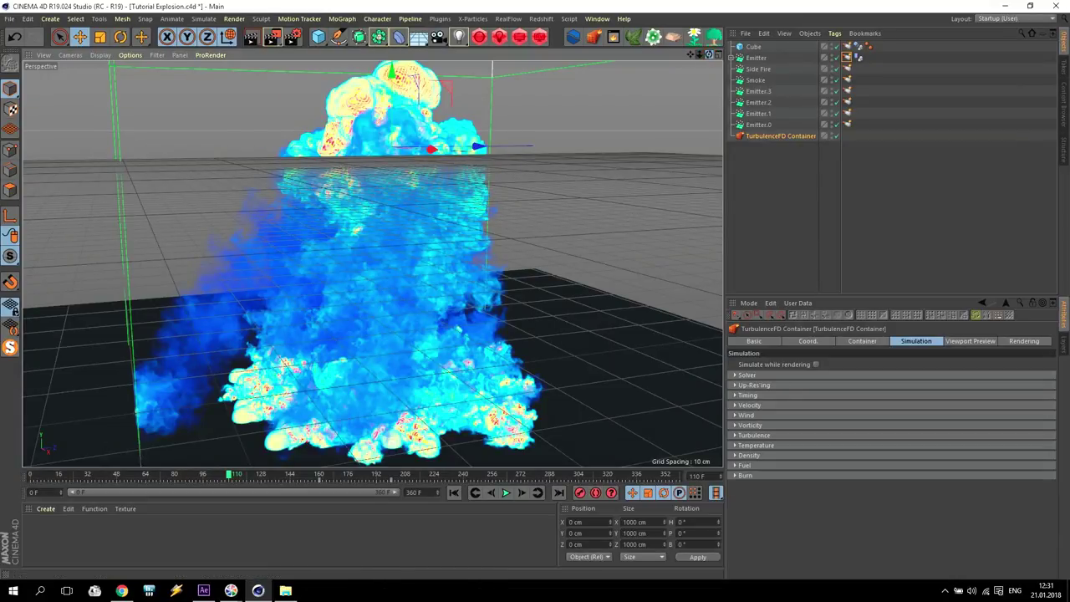
scroll(372, 264, down, 1)
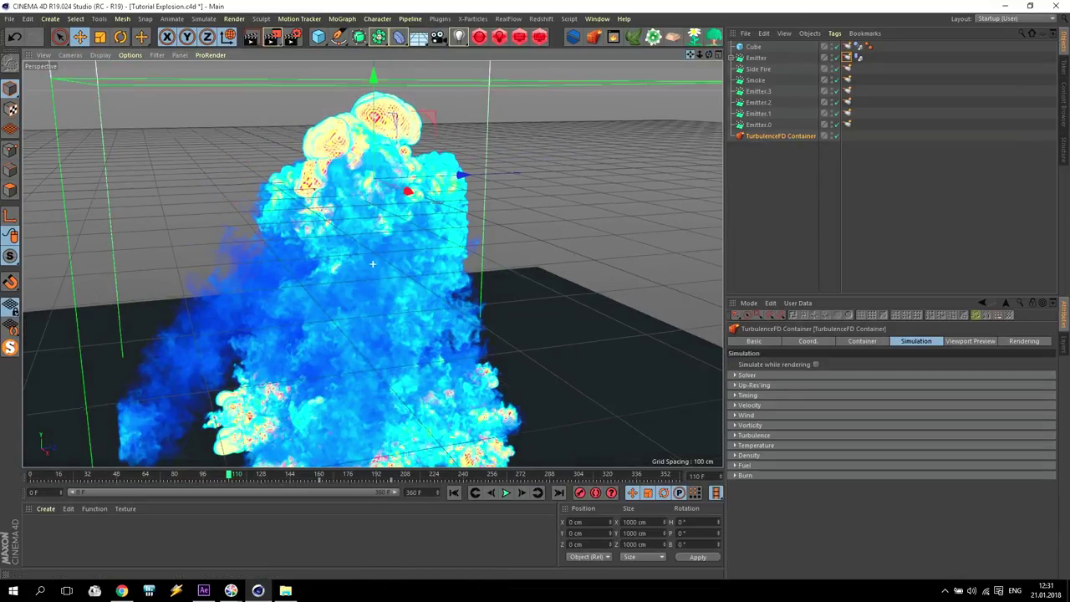
Raise Redshift's Bucket Size from 128 to 256 under System > Bucket Rendering, then close Render Settings
scroll(372, 263, up, 1)
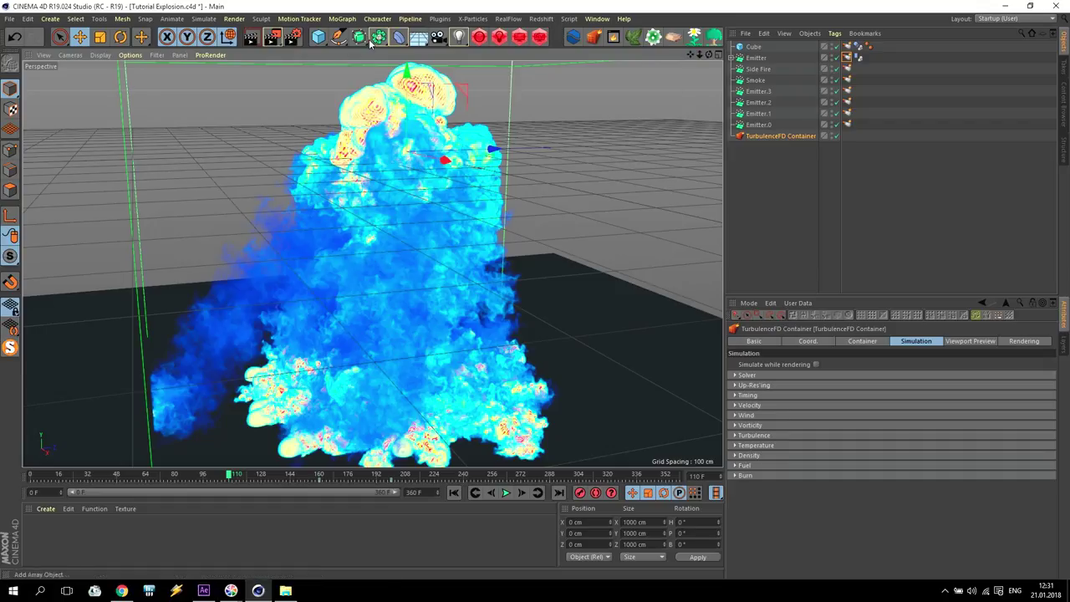
click(294, 37)
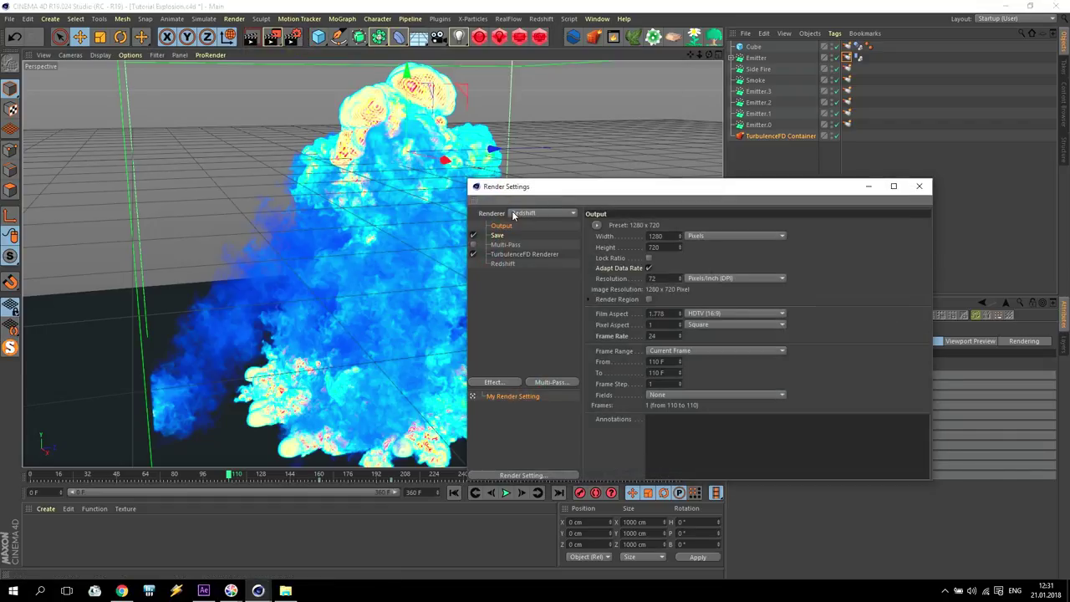
click(507, 263)
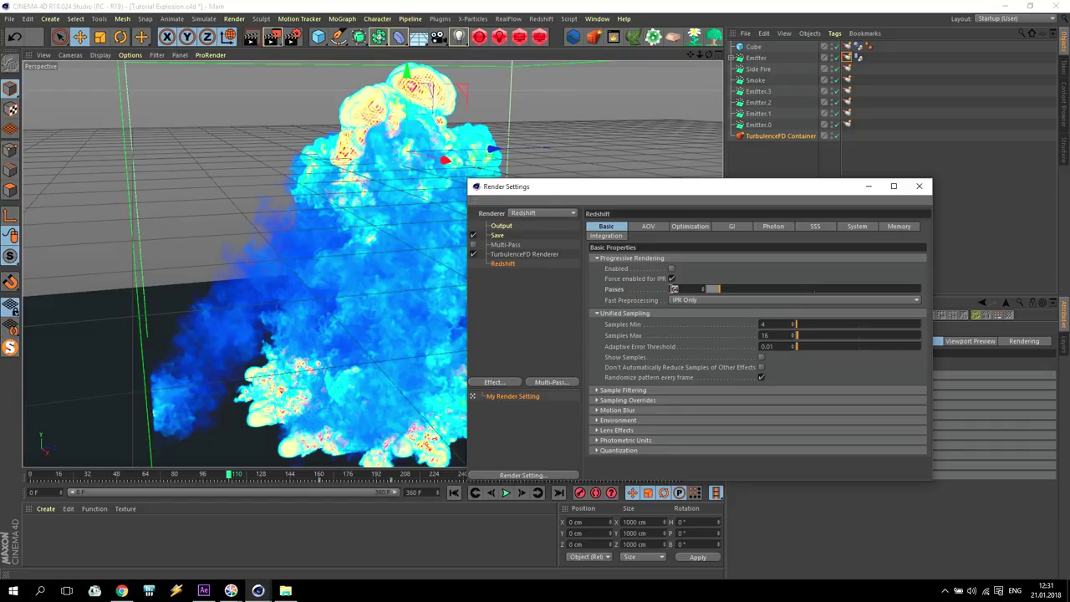
click(857, 227)
click(610, 386)
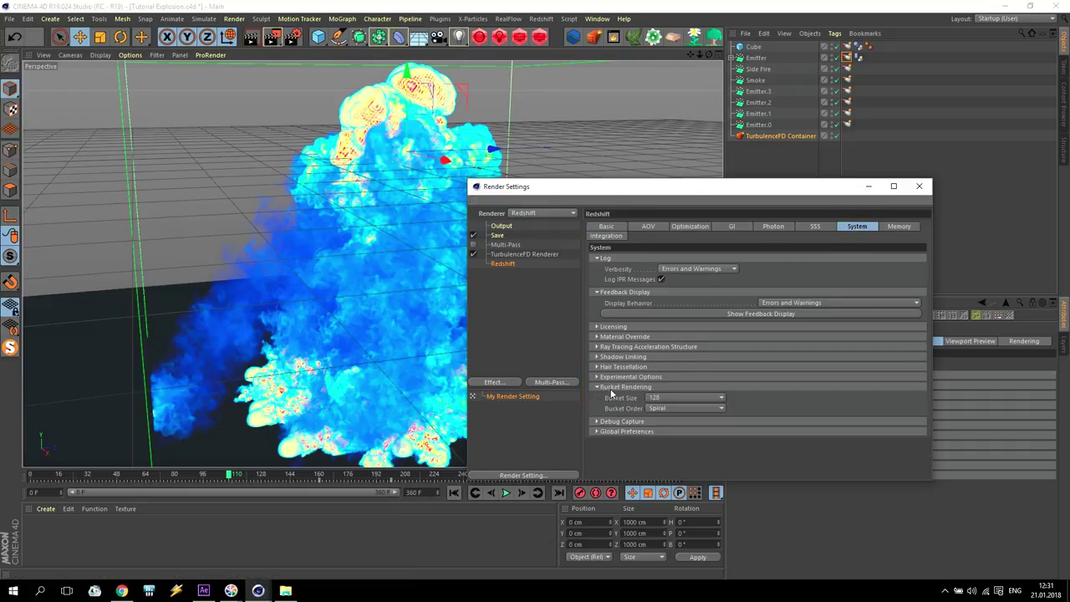
click(664, 398)
click(660, 432)
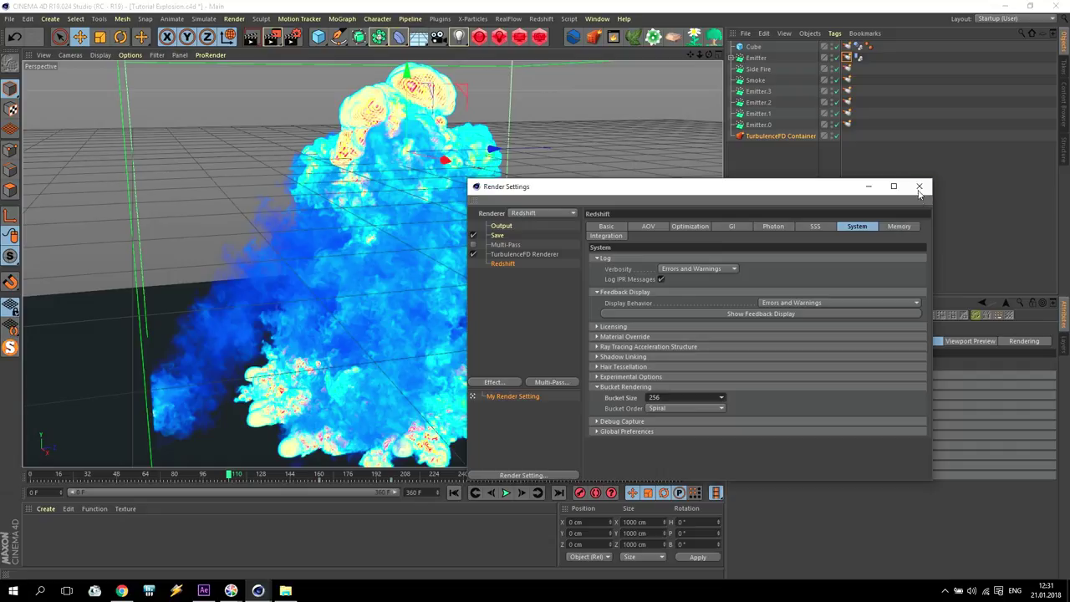
click(919, 186)
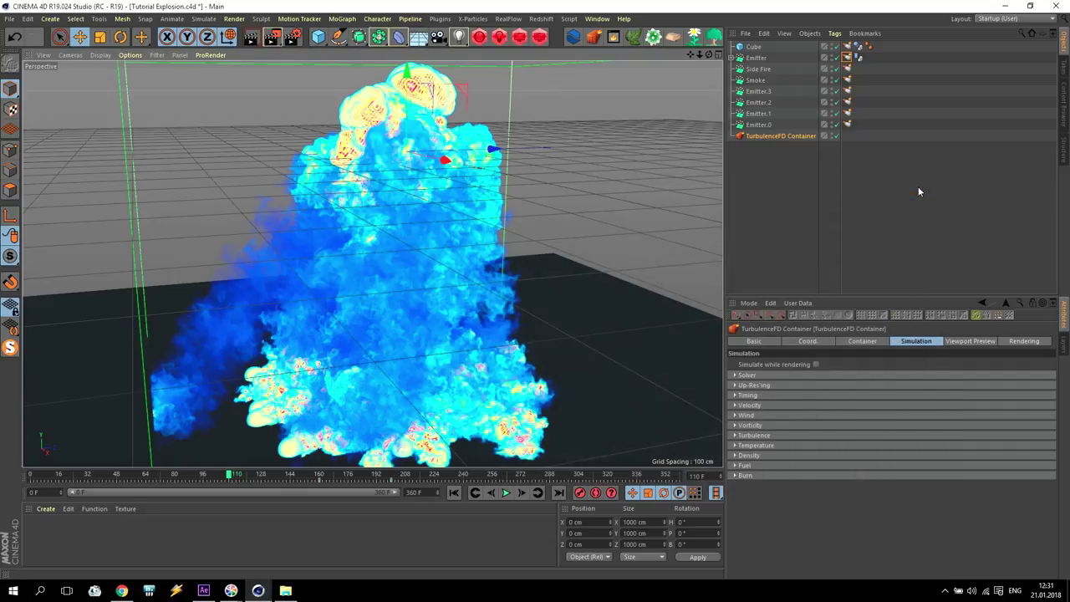
Open the Redshift RenderView and create a new RS Volume material
click(539, 37)
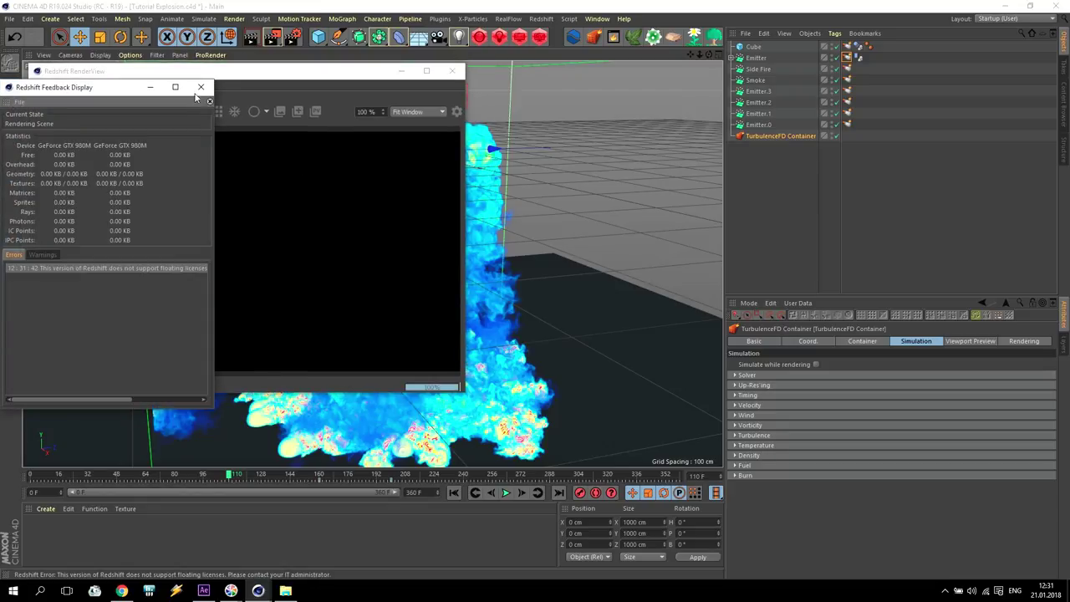
click(201, 87)
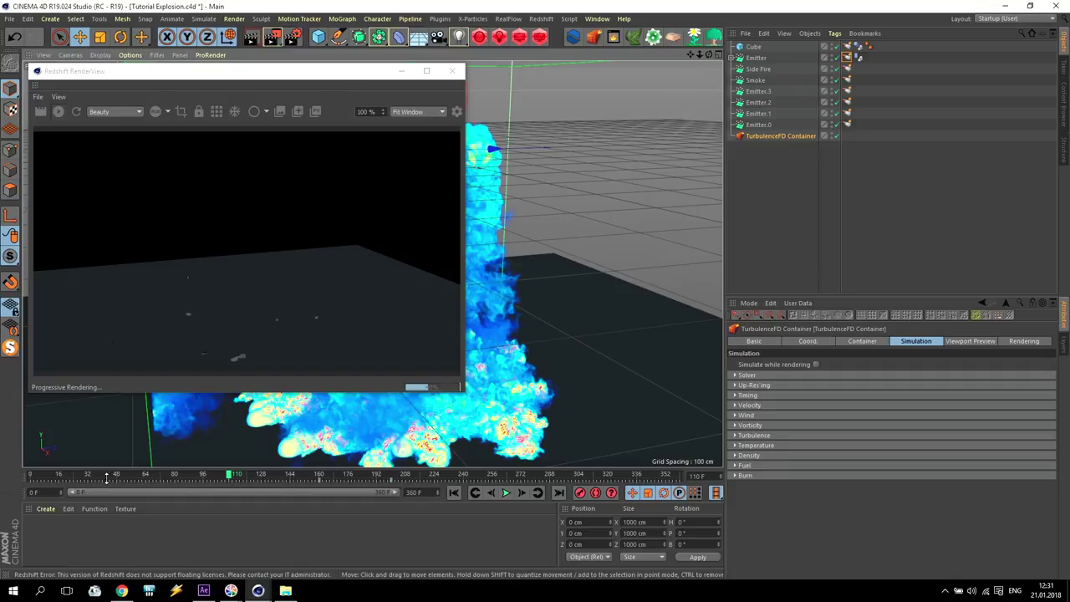
click(46, 508)
mouse_move(156, 429)
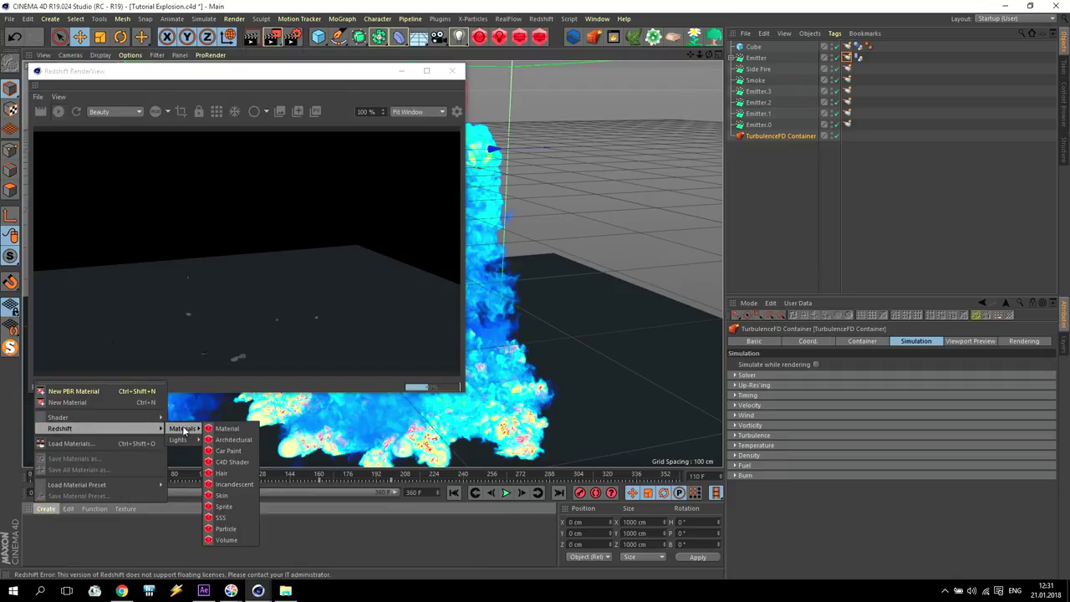
click(240, 542)
Assign the RS Volume material to the TurbulenceFD Container and close the RenderView
drag(35, 533, 762, 197)
drag(792, 137, 794, 137)
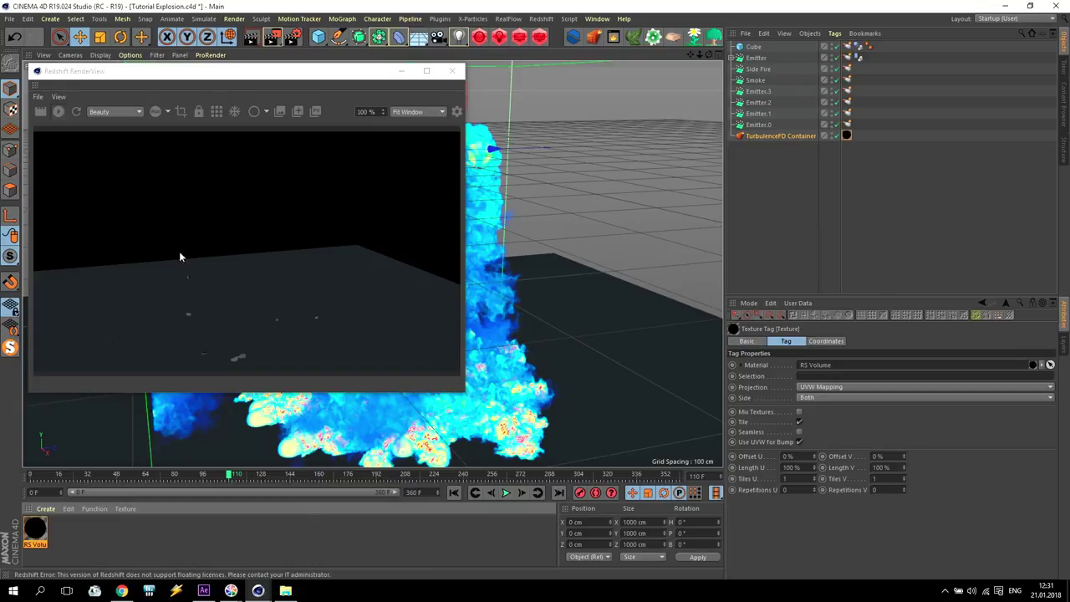
click(451, 73)
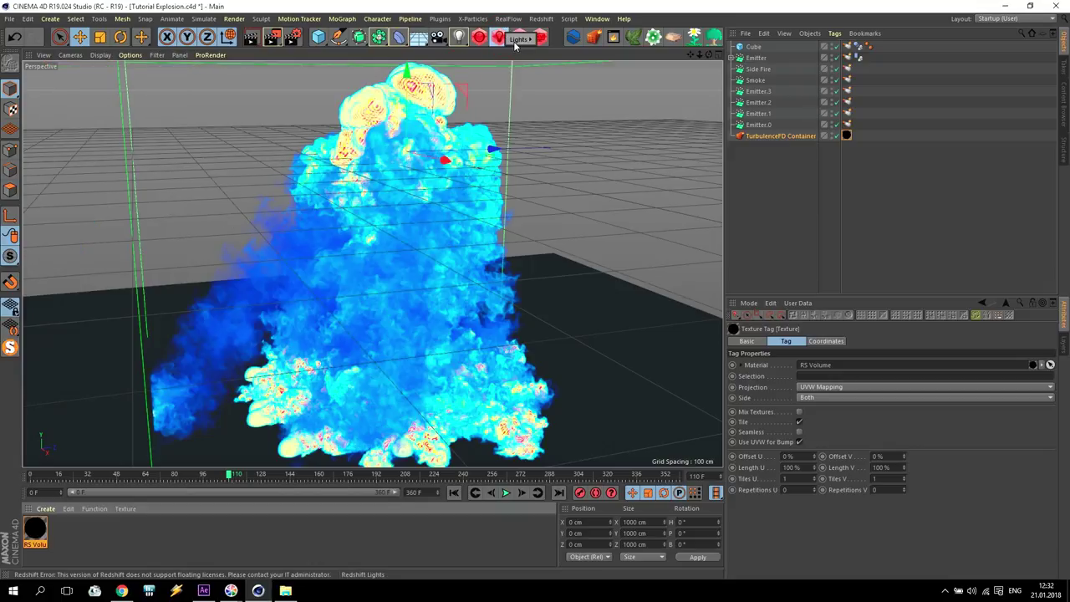
Add a Redshift area light and push it back along its Z axis
click(515, 44)
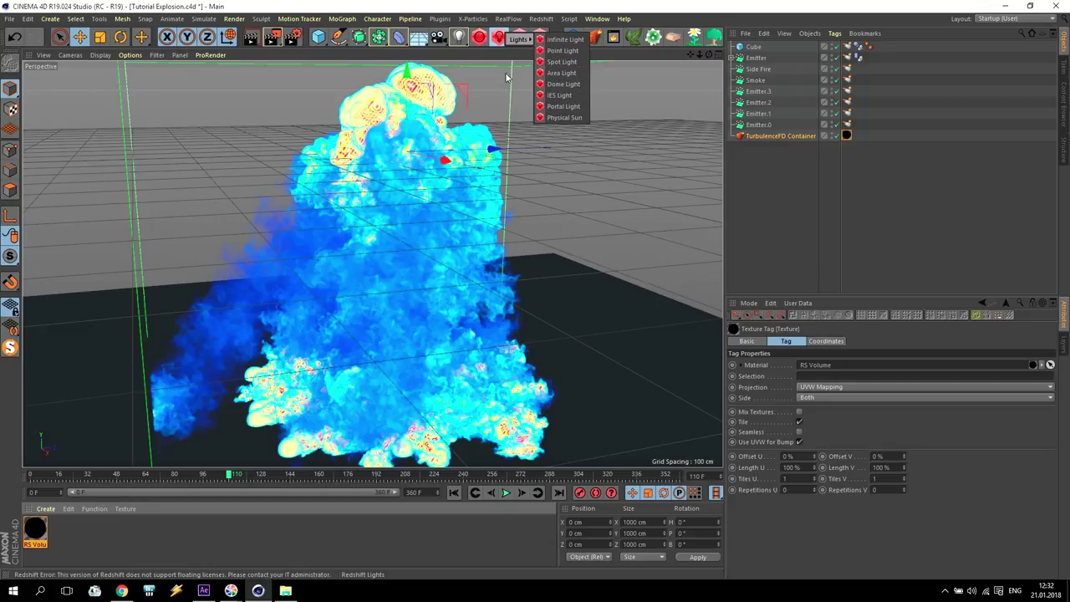
click(560, 74)
drag(479, 147, 92, 211)
In four-view layout, stretch the area light longer and move it down-left of the explosion
key(F5)
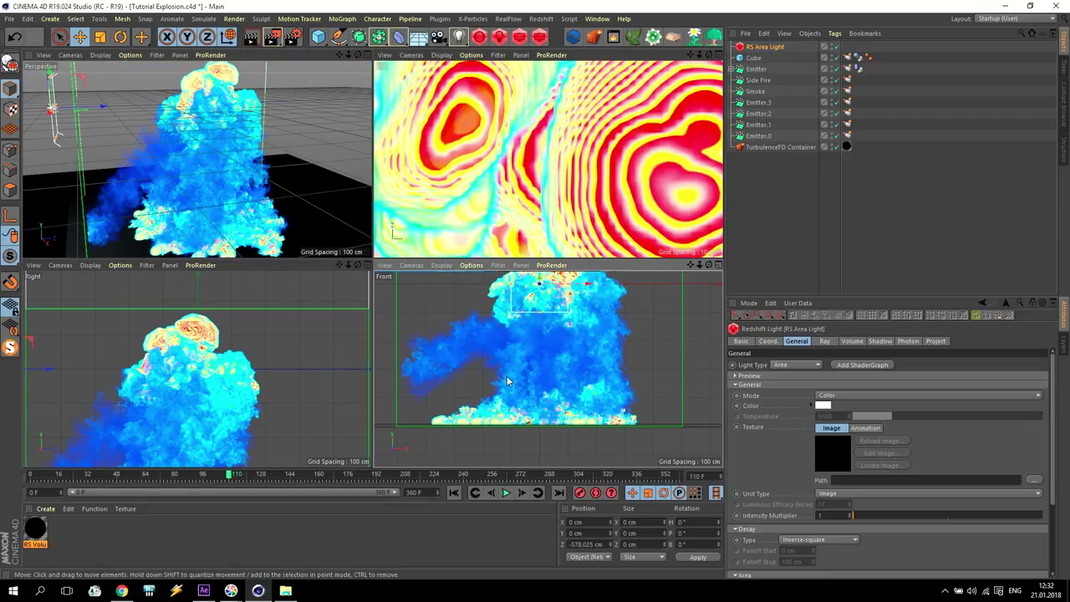
scroll(507, 381, down, 2)
scroll(206, 393, down, 5)
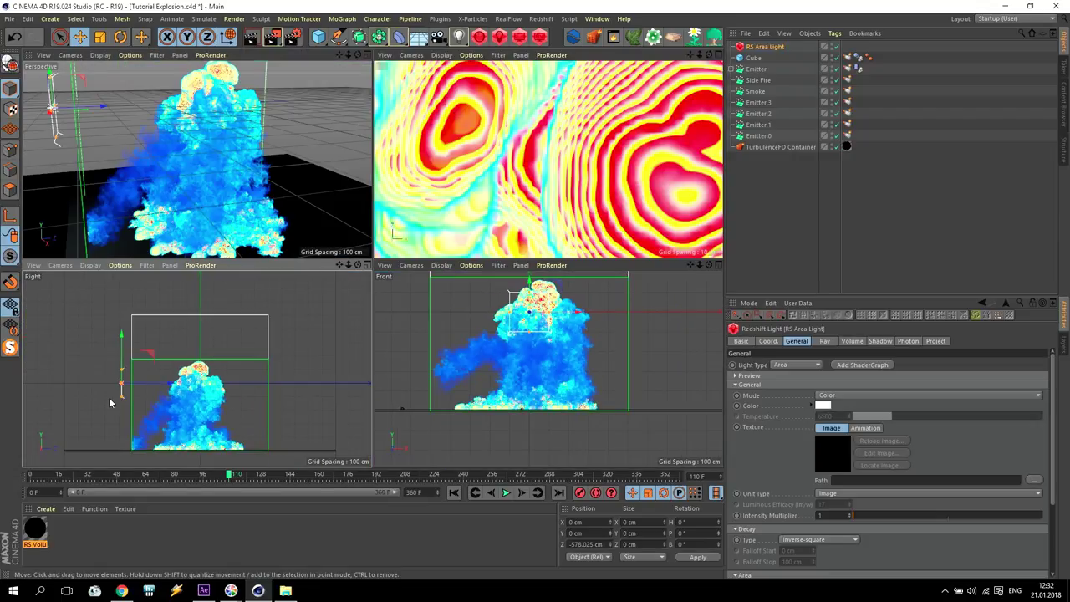
drag(122, 399, 125, 427)
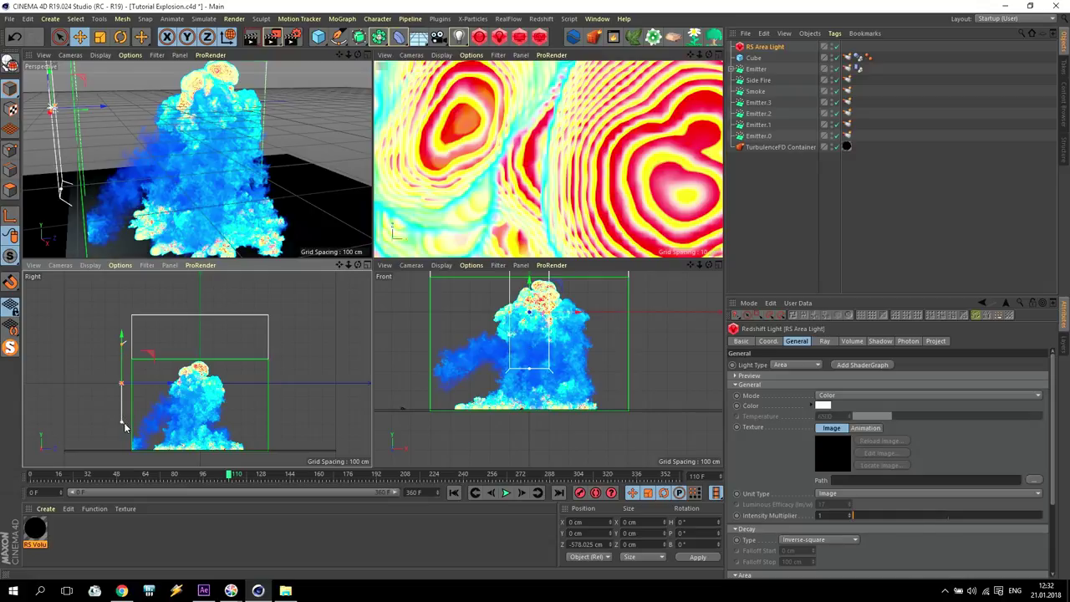
drag(151, 357, 337, 422)
Rotate the light copy 180° to face the explosion and set the original's Intensity Multiplier to 10
key(r)
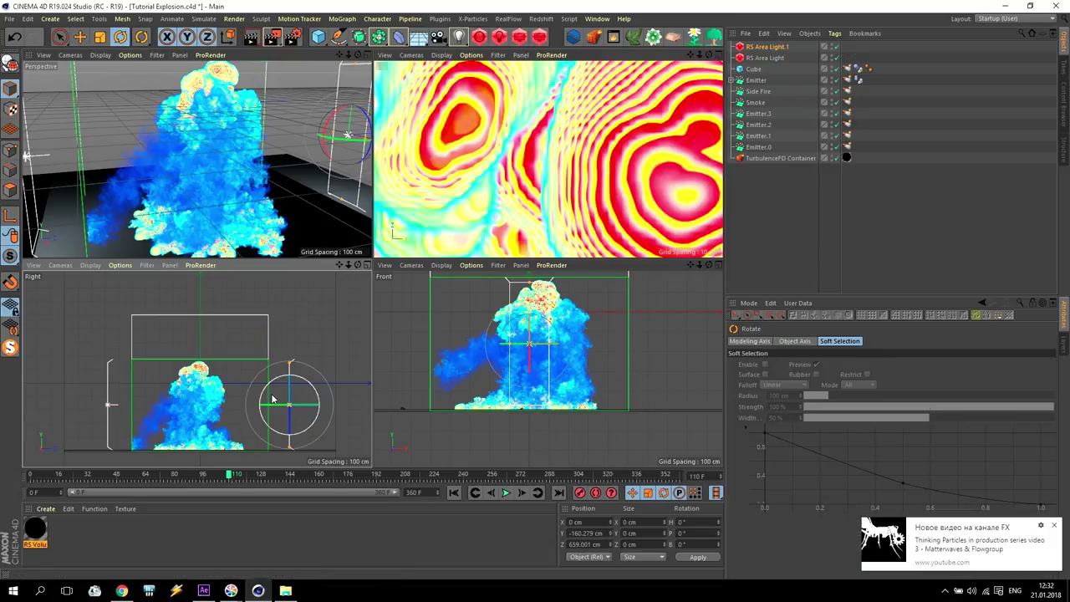
drag(272, 399, 382, 415)
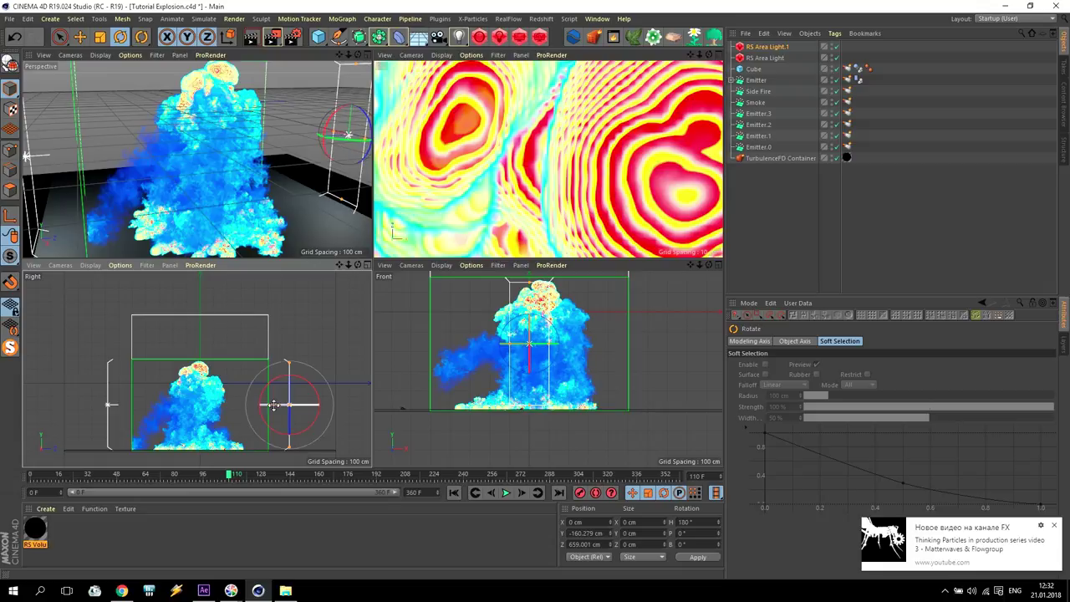
click(765, 57)
click(840, 515)
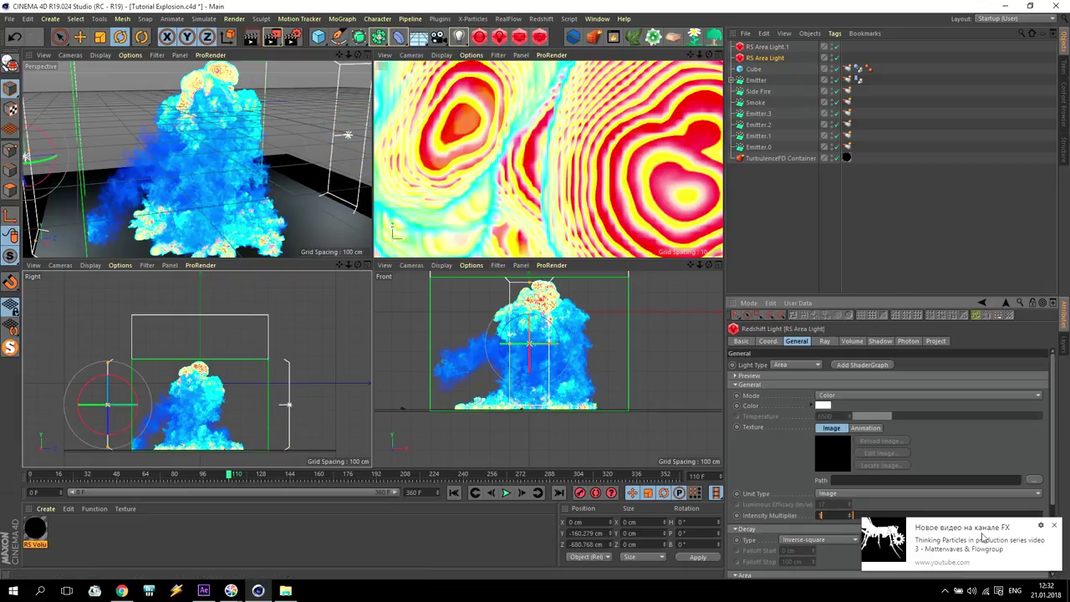
click(1055, 525)
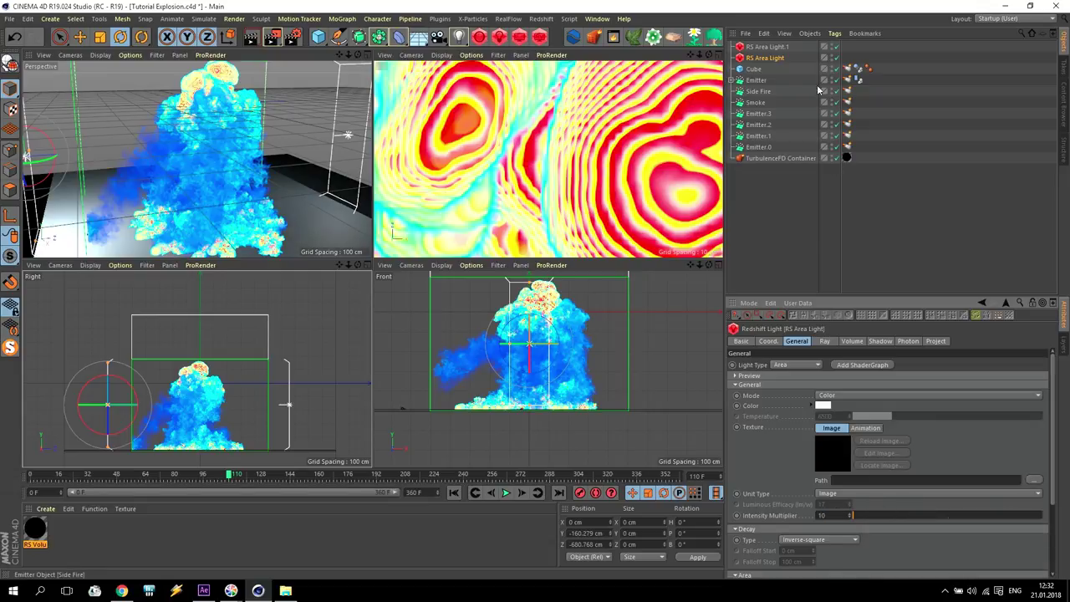
Set the copy's Intensity Multiplier to 10 and tint it light peach
click(766, 46)
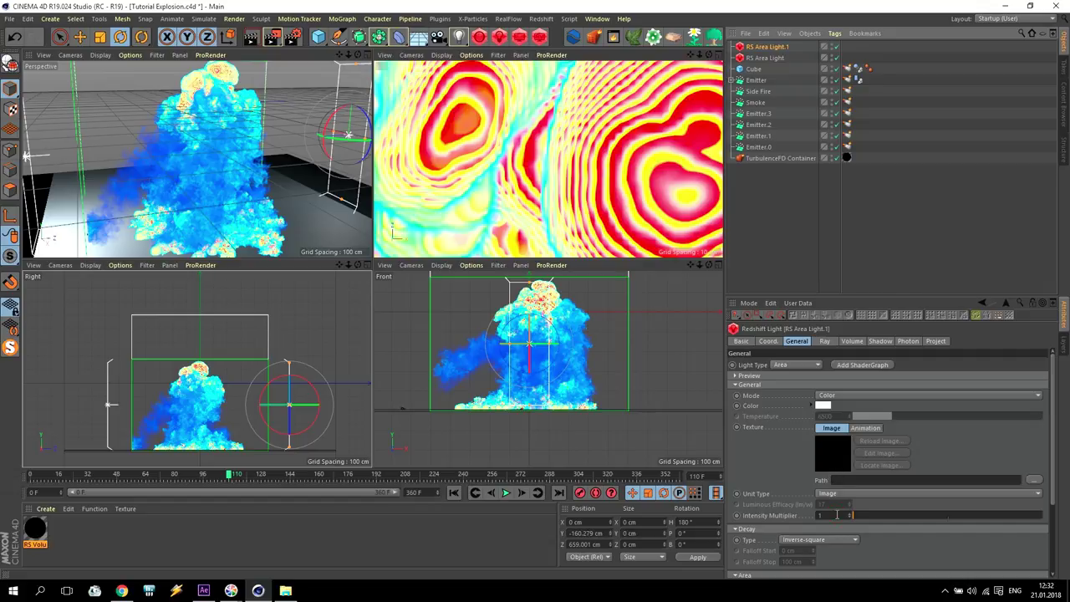
click(836, 515)
text(0)
click(822, 406)
drag(800, 414, 819, 423)
click(800, 444)
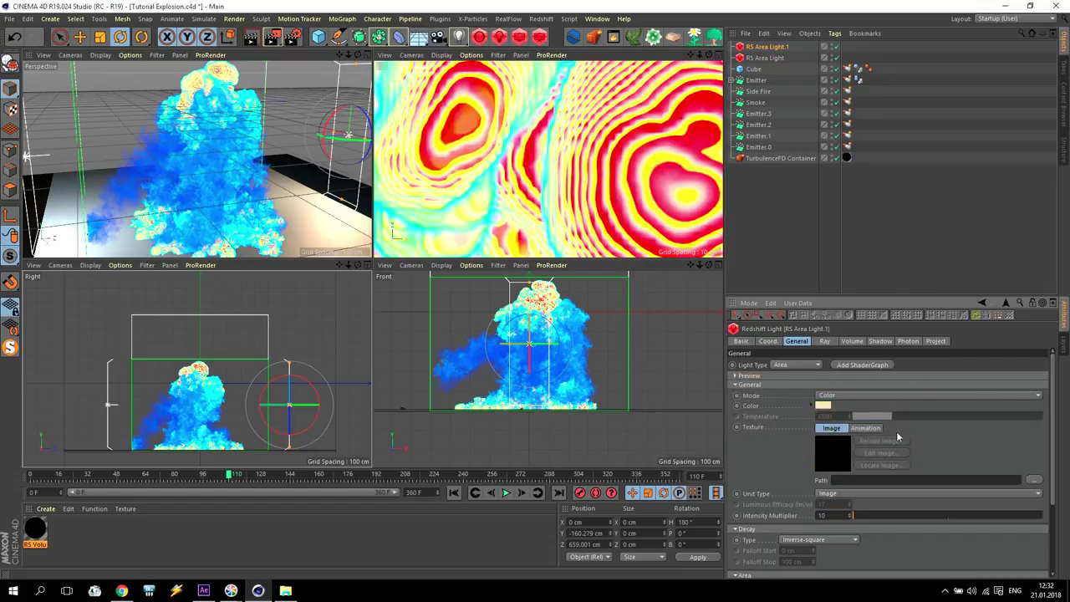
Select both lights to check Volume Contribution Scale 1, then maximise the Perspective view on the explosion
ctrl+click(765, 58)
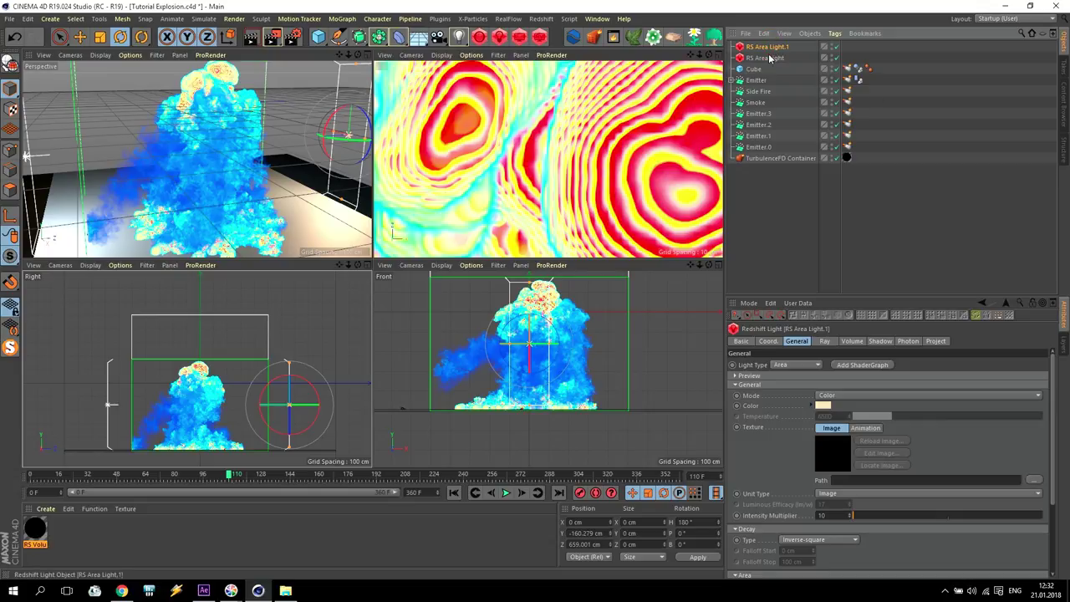
click(852, 341)
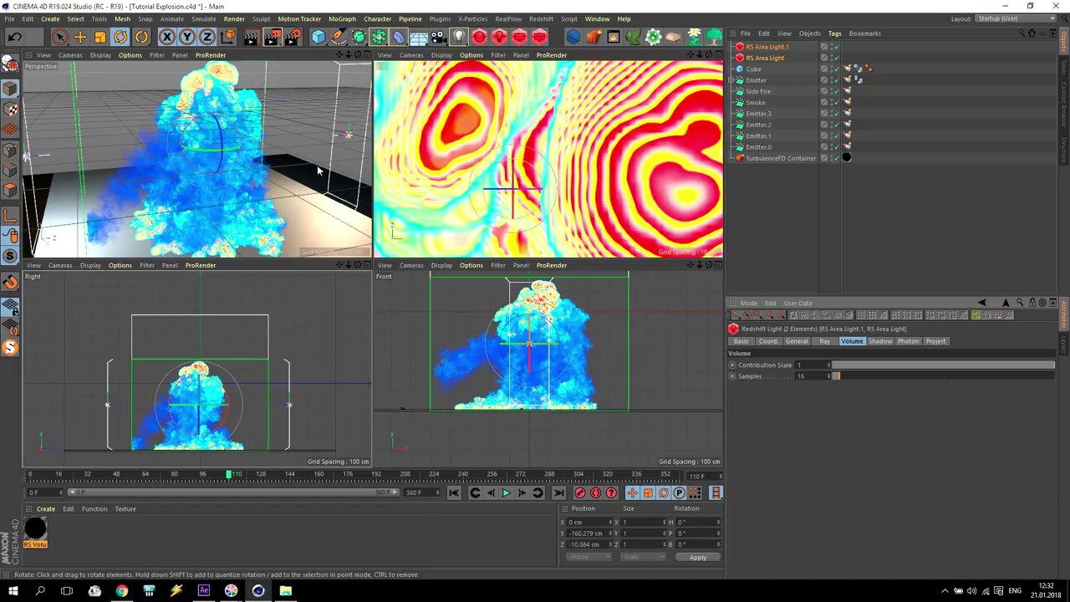
middle_click(286, 164)
alt+drag(585, 320, 576, 327)
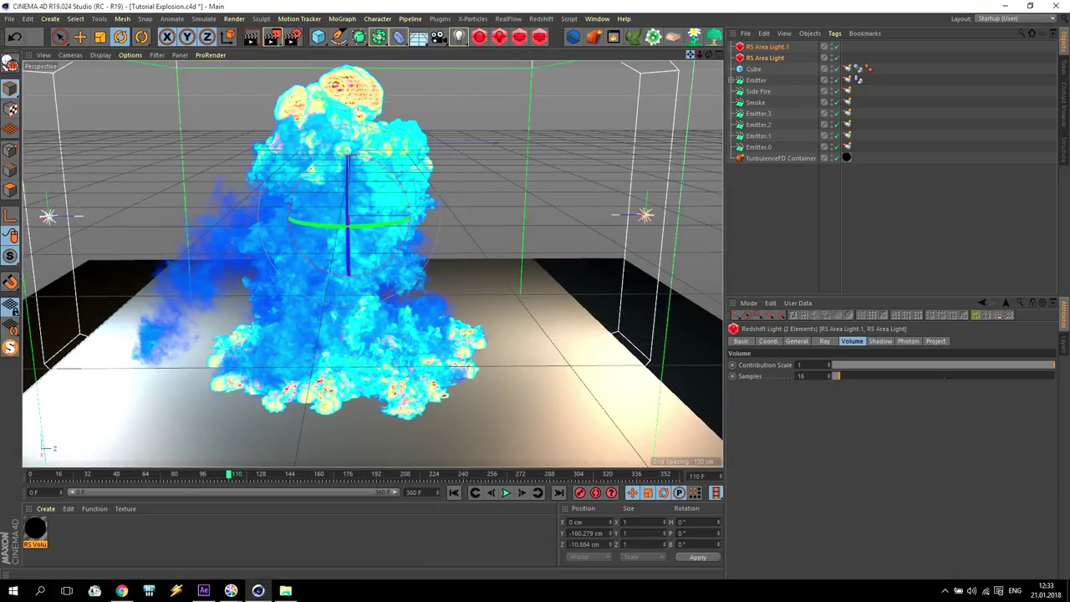
drag(690, 55, 727, 70)
Start a fresh render in Redshift RenderView and open the RS Volume material
click(537, 38)
click(55, 114)
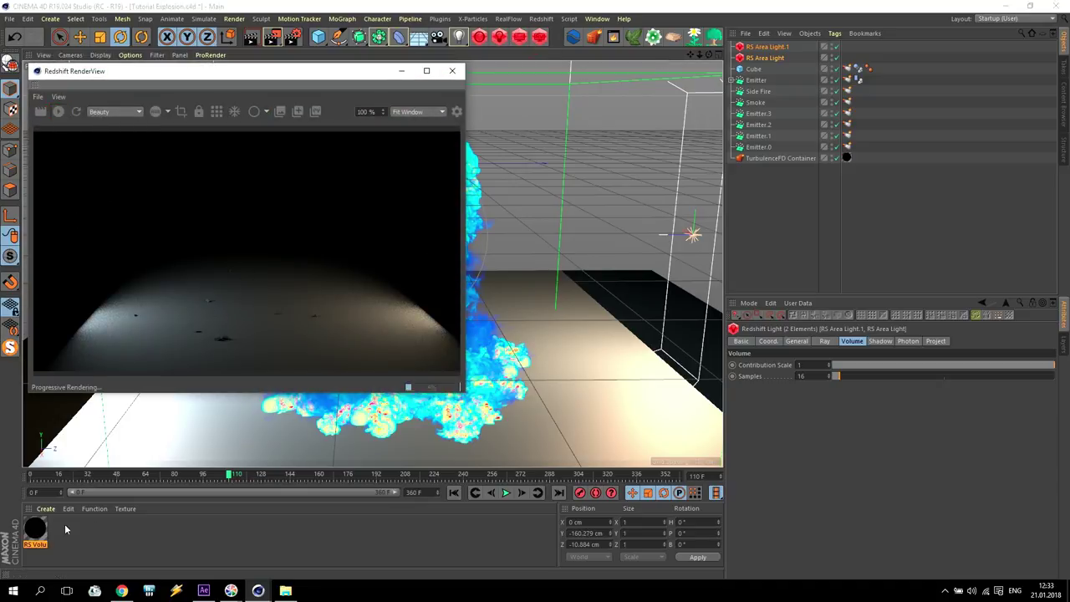
double_click(35, 528)
drag(285, 81, 756, 81)
drag(239, 74, 212, 39)
Open the RS Volume shader graph enlarged, with the RS Volume node placed beside Output
click(803, 117)
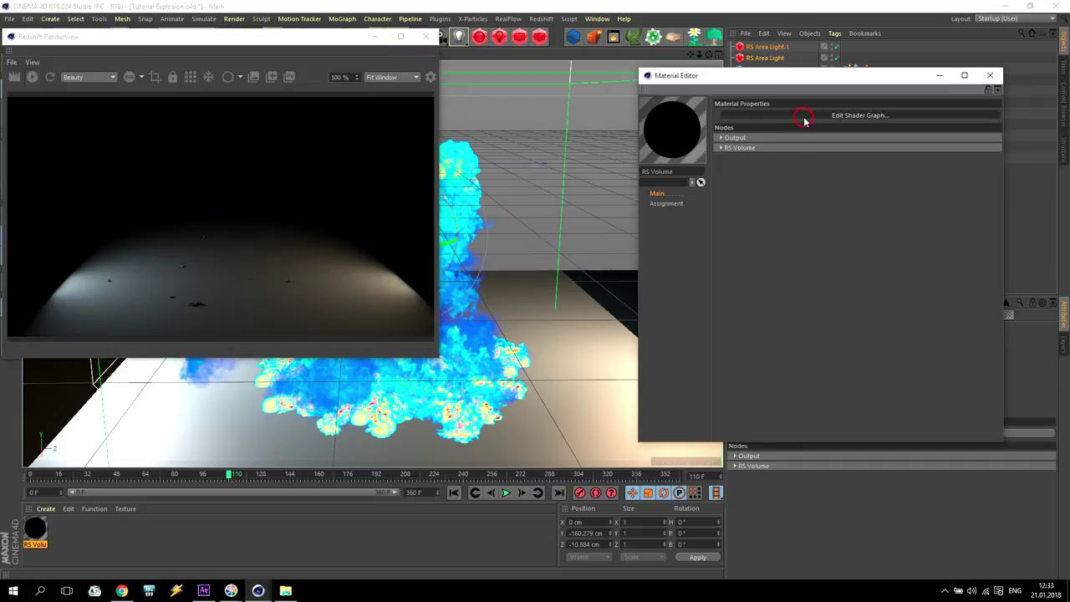
drag(588, 47, 803, 154)
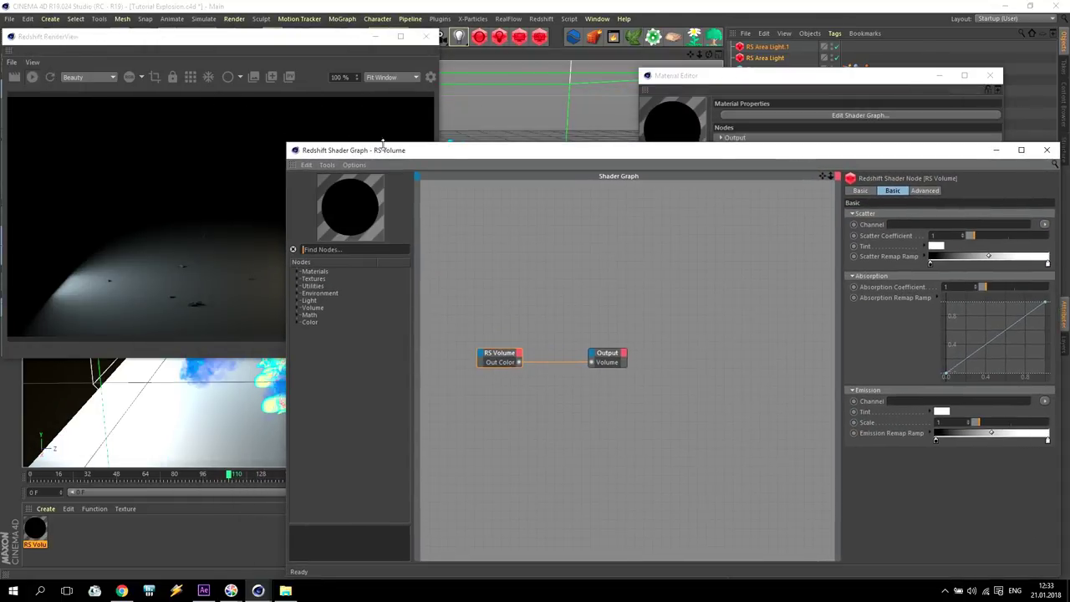
drag(284, 143, 429, 15)
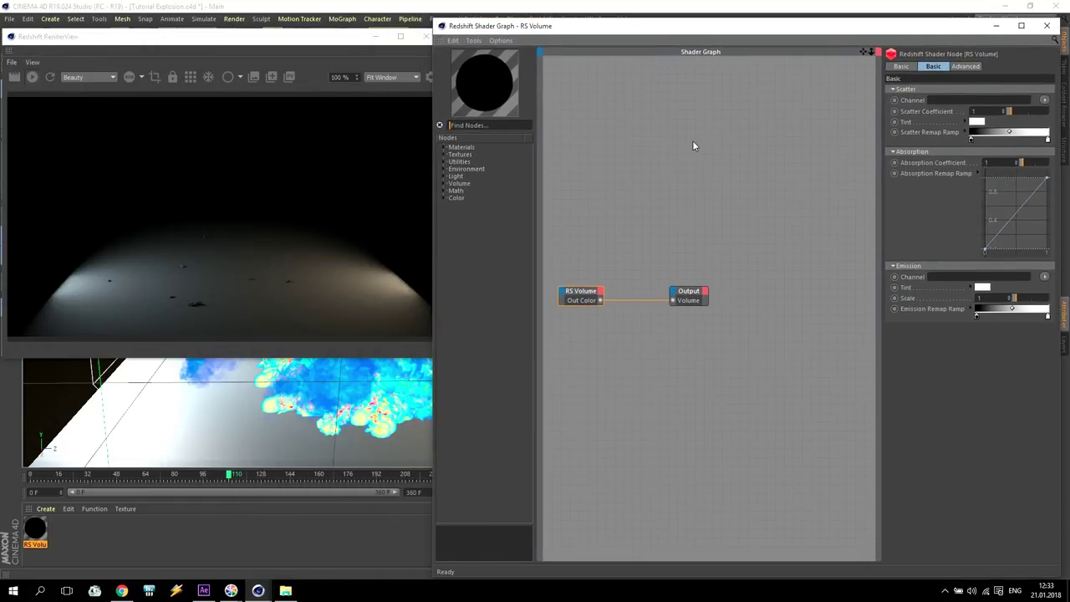
drag(877, 214, 690, 210)
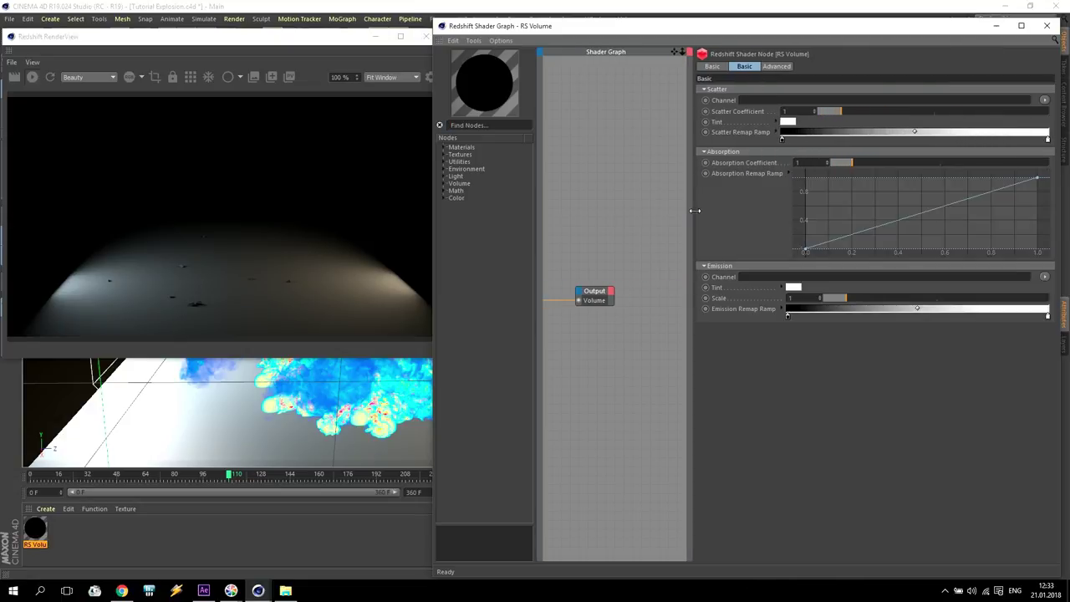
click(677, 53)
drag(678, 54, 739, 62)
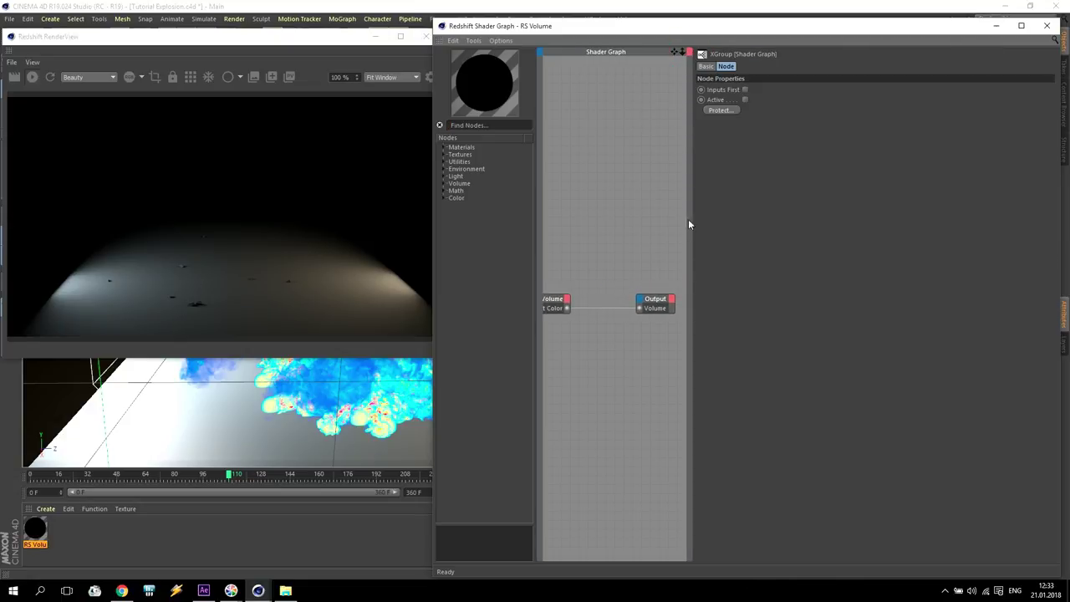
drag(654, 302, 657, 272)
drag(551, 303, 602, 258)
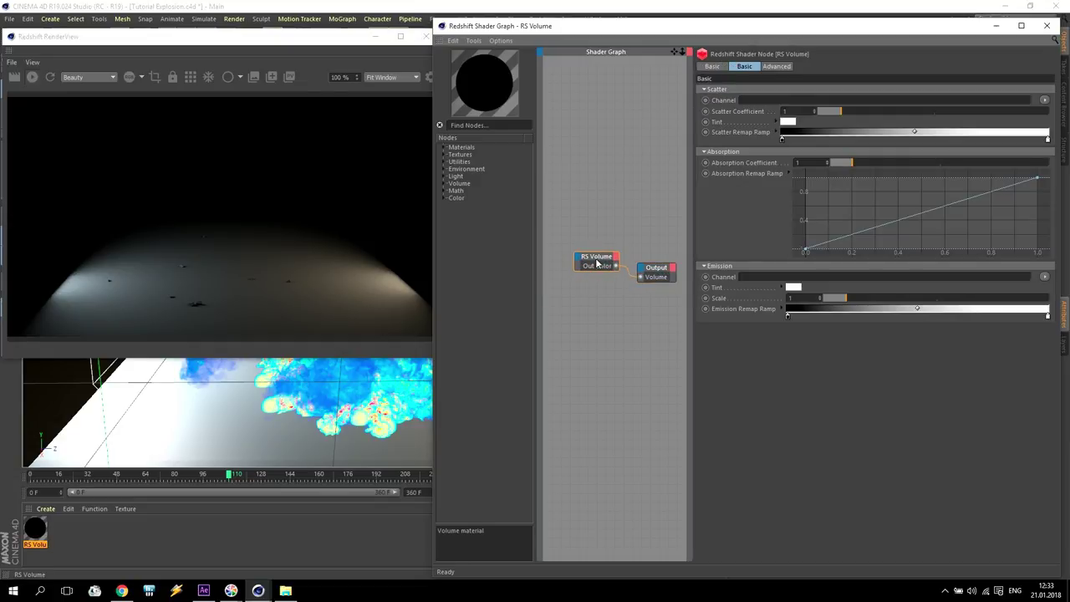
Look through the RS Volume node's Advanced remap settings and open the Scatter Channel choices
click(748, 68)
click(777, 68)
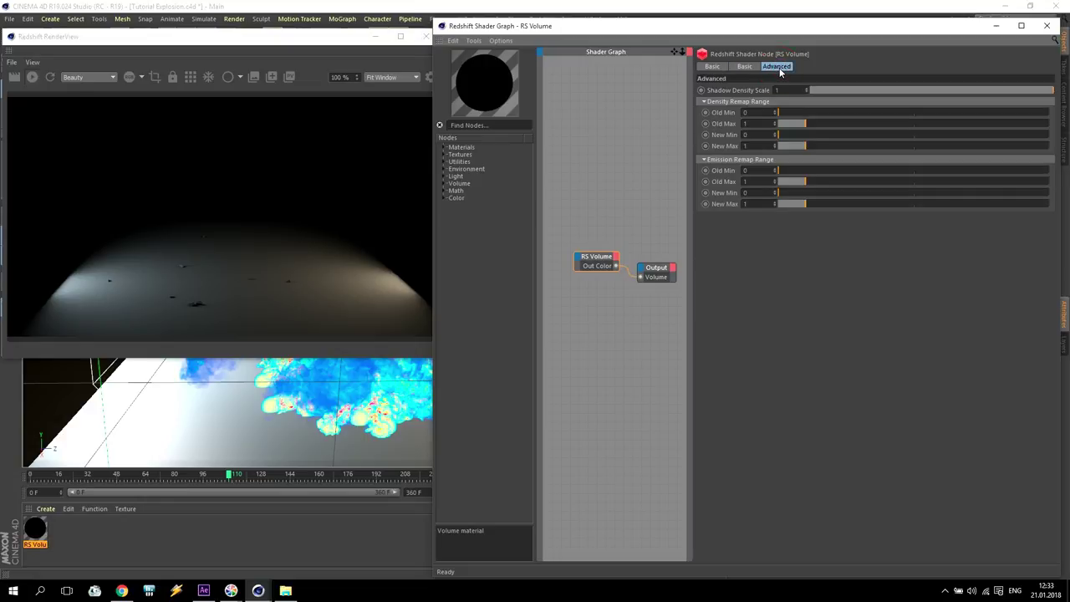
click(742, 66)
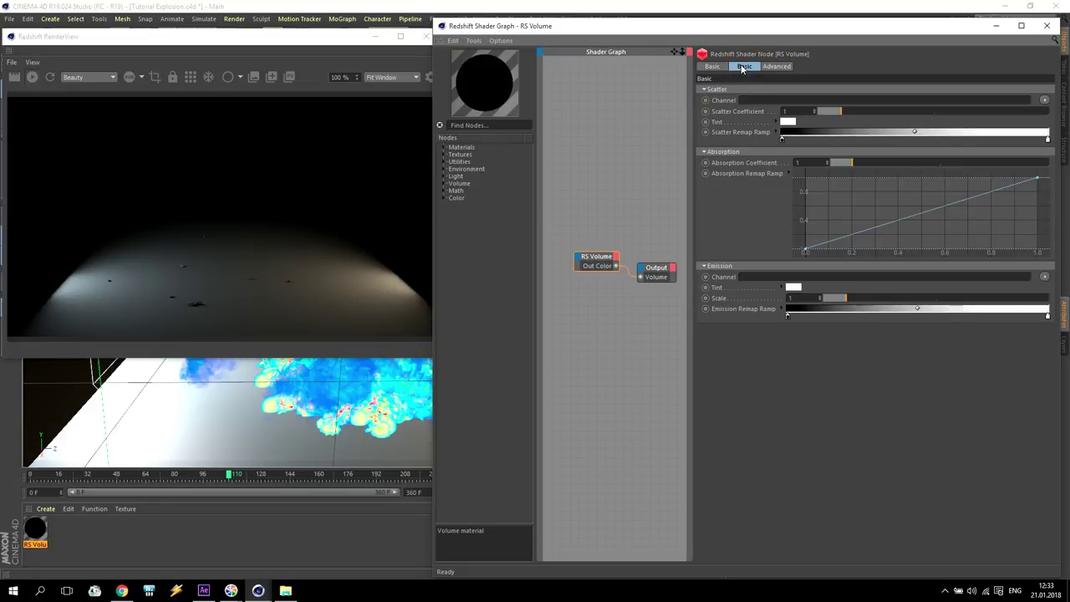
click(1044, 100)
Set Scatter Channel to Density and Emission Channel to TurbulenceFD Temperature
mouse_move(1036, 111)
click(997, 111)
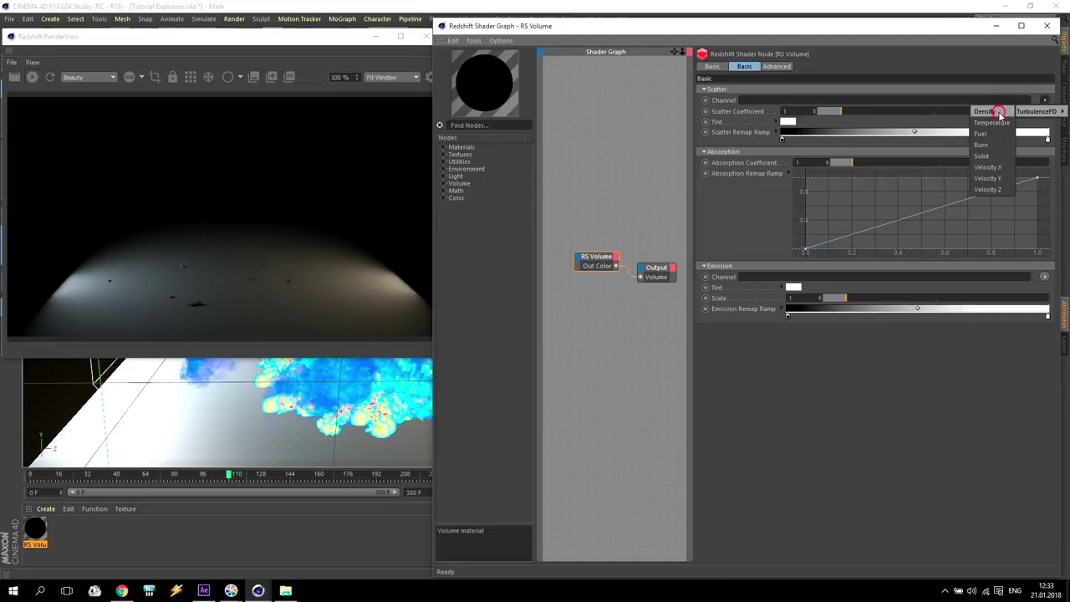
click(1044, 277)
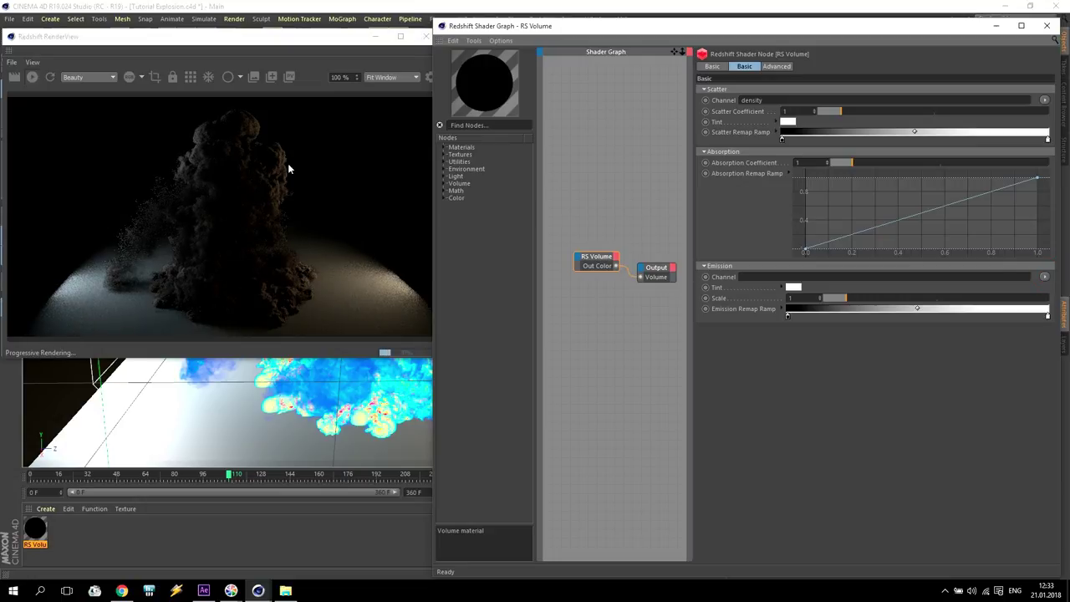
click(1044, 277)
mouse_move(1041, 288)
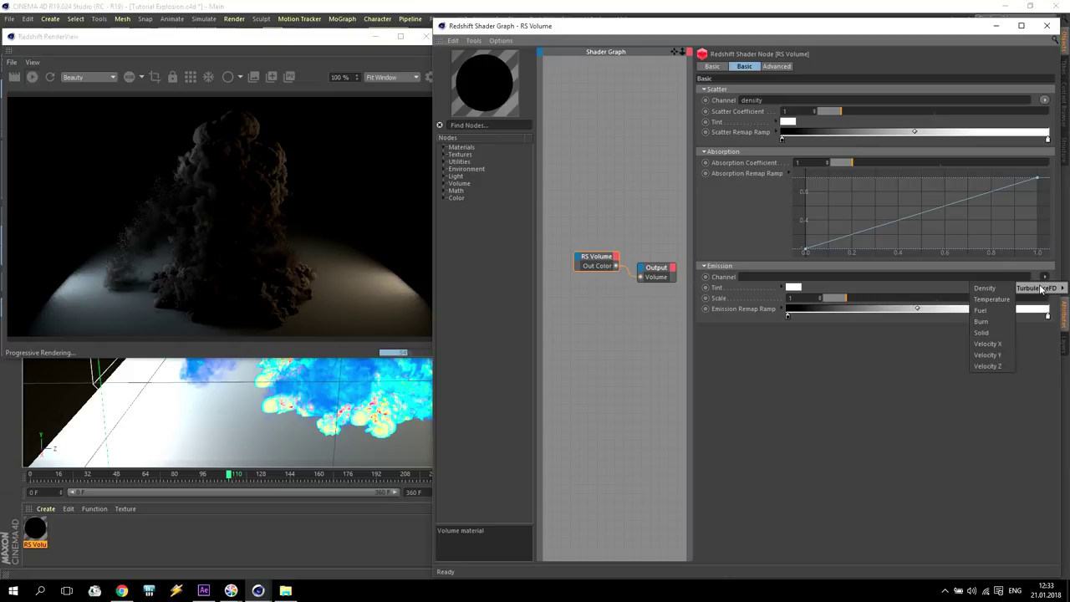
click(988, 298)
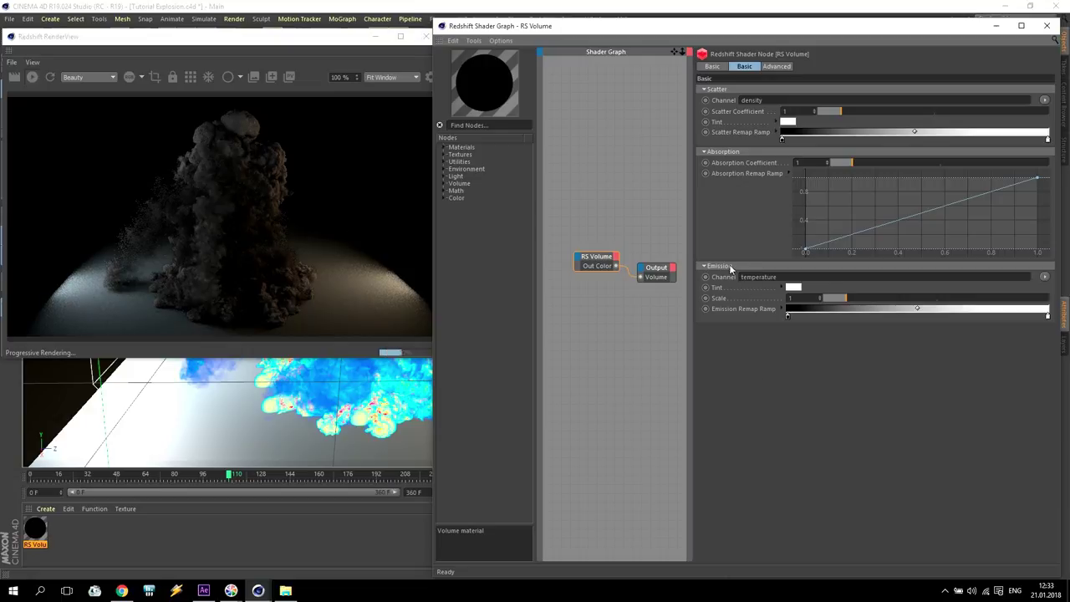
Add orange and lighter-orange knots to the Emission Remap Ramp
ctrl+drag(788, 315, 973, 342)
double_click(809, 315)
click(808, 314)
click(819, 357)
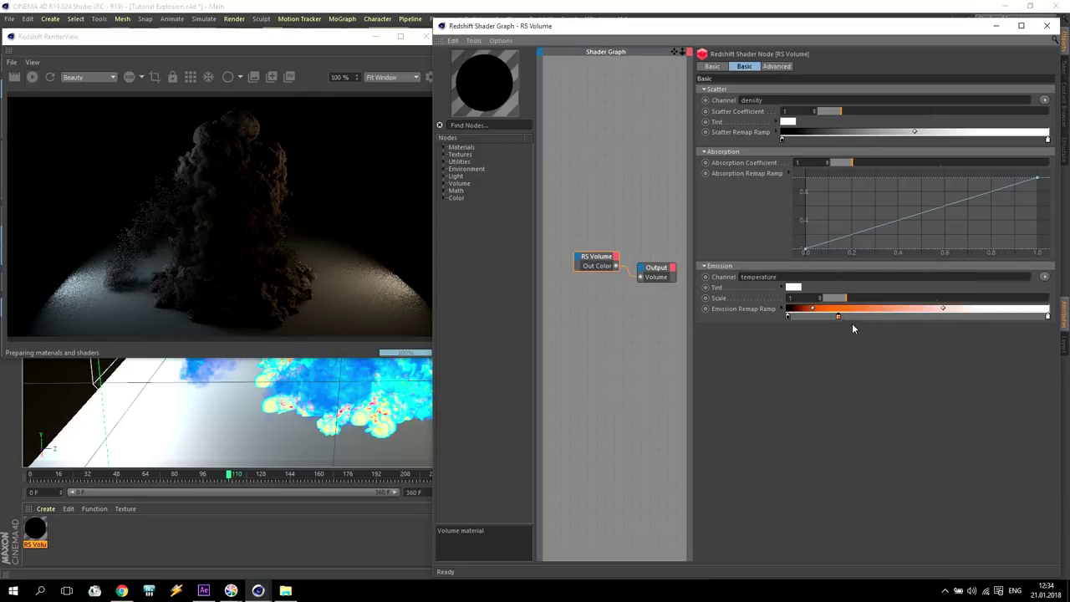
ctrl+drag(837, 315, 886, 316)
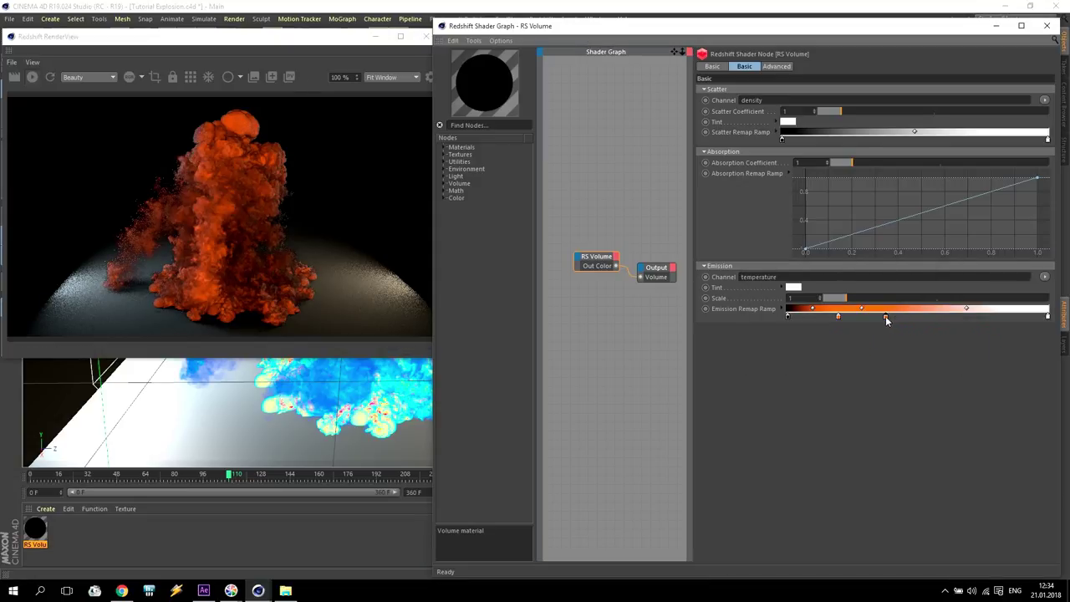
double_click(885, 316)
drag(968, 328, 947, 329)
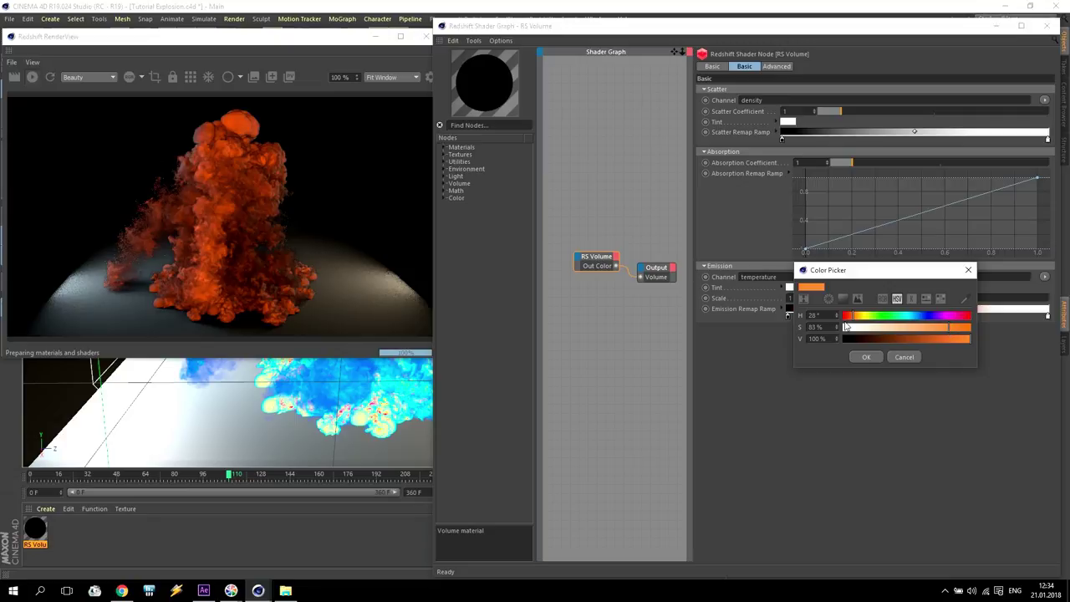
drag(852, 315, 951, 316)
click(868, 356)
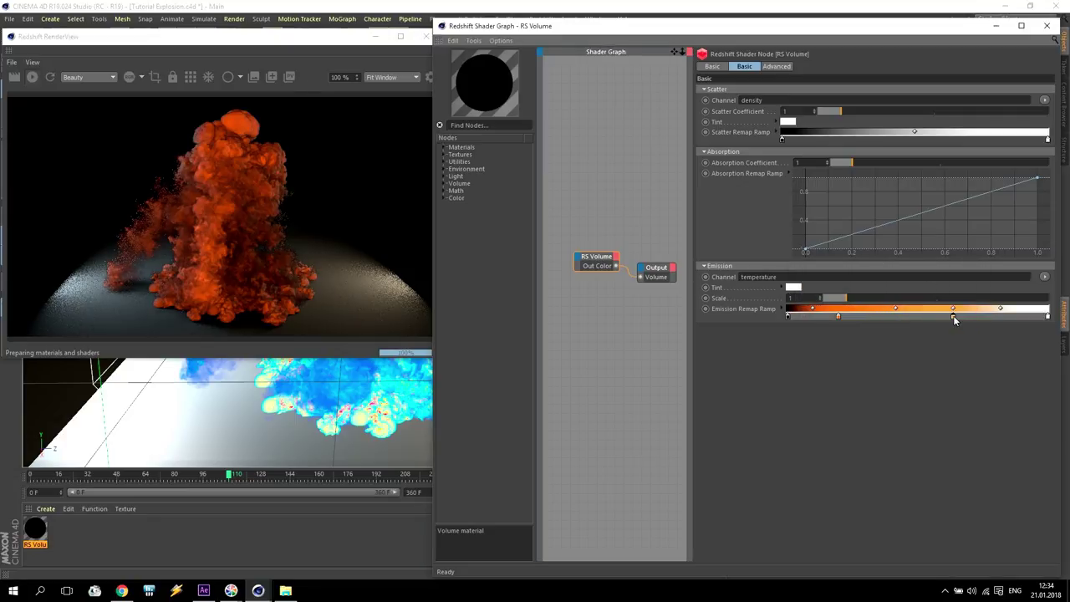
Add a pale yellow knot at the ramp's right end and fine-tune knot positions
click(896, 316)
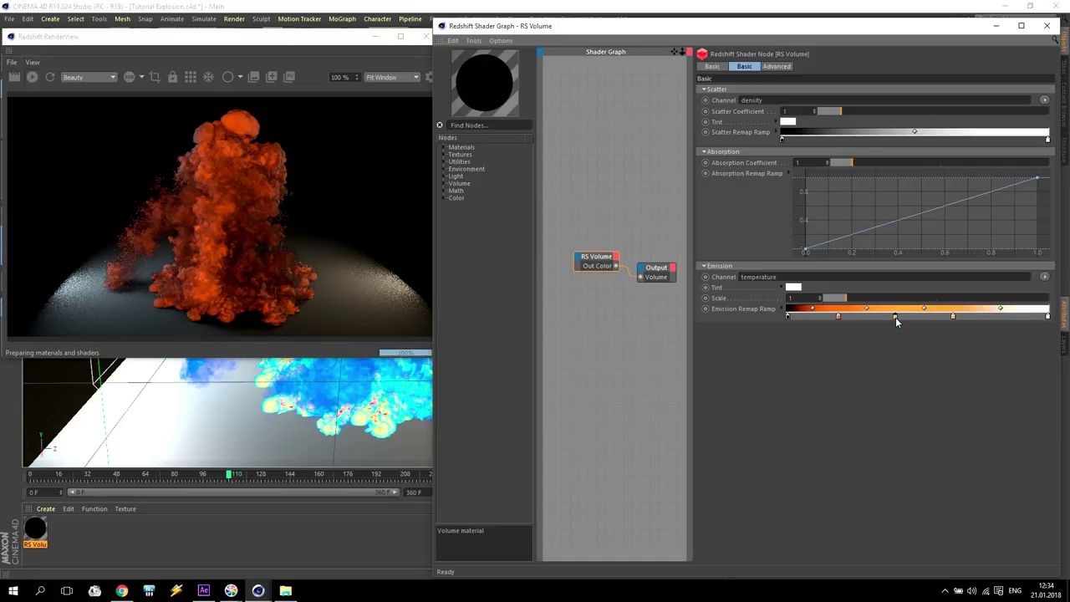
double_click(953, 315)
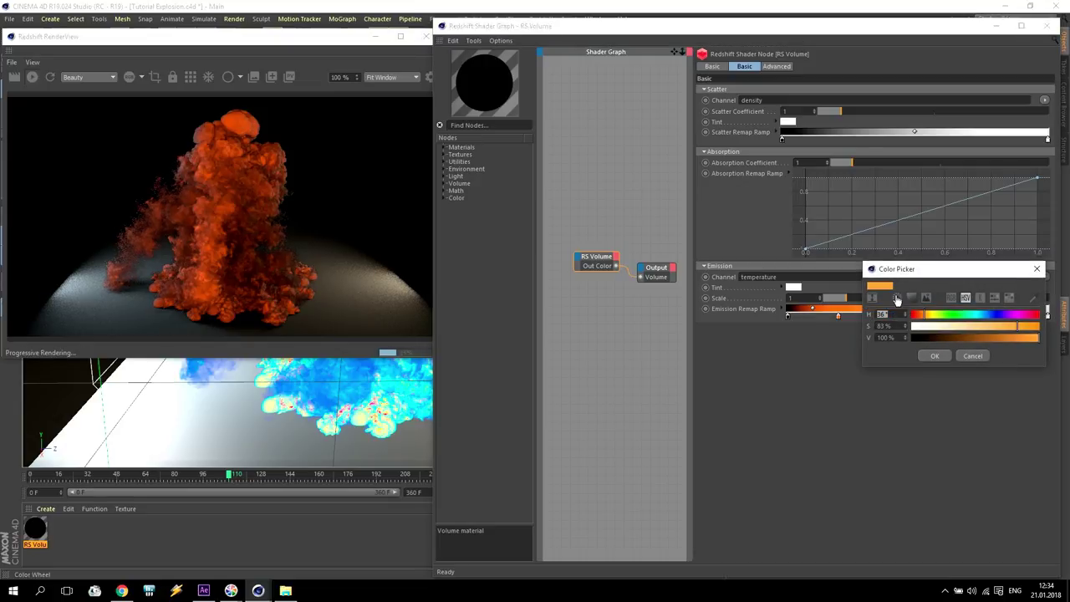
click(947, 326)
drag(923, 314, 933, 322)
click(969, 326)
click(943, 355)
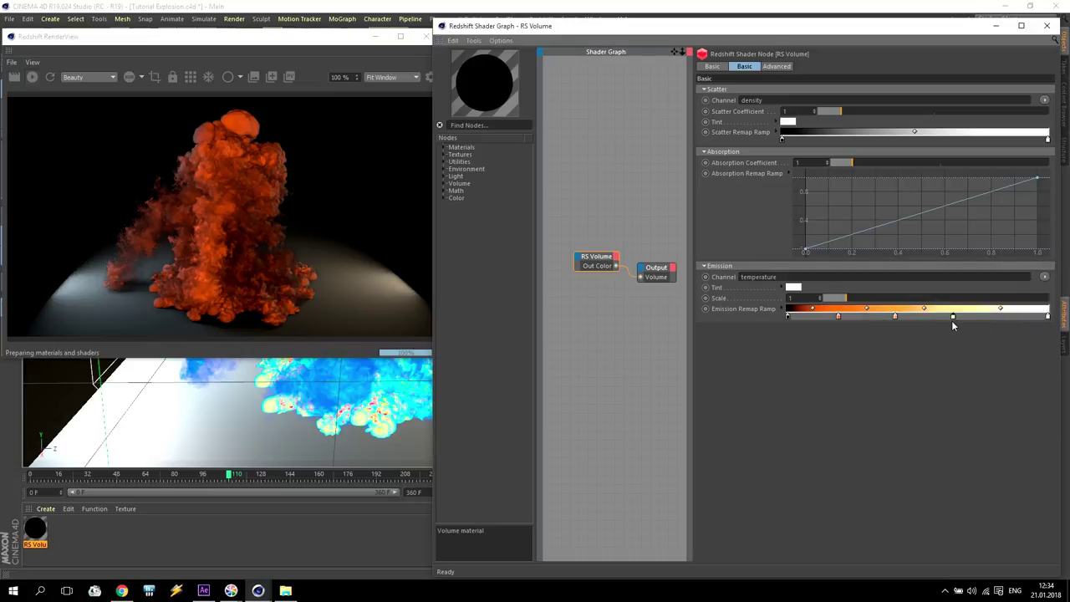
drag(953, 317, 986, 321)
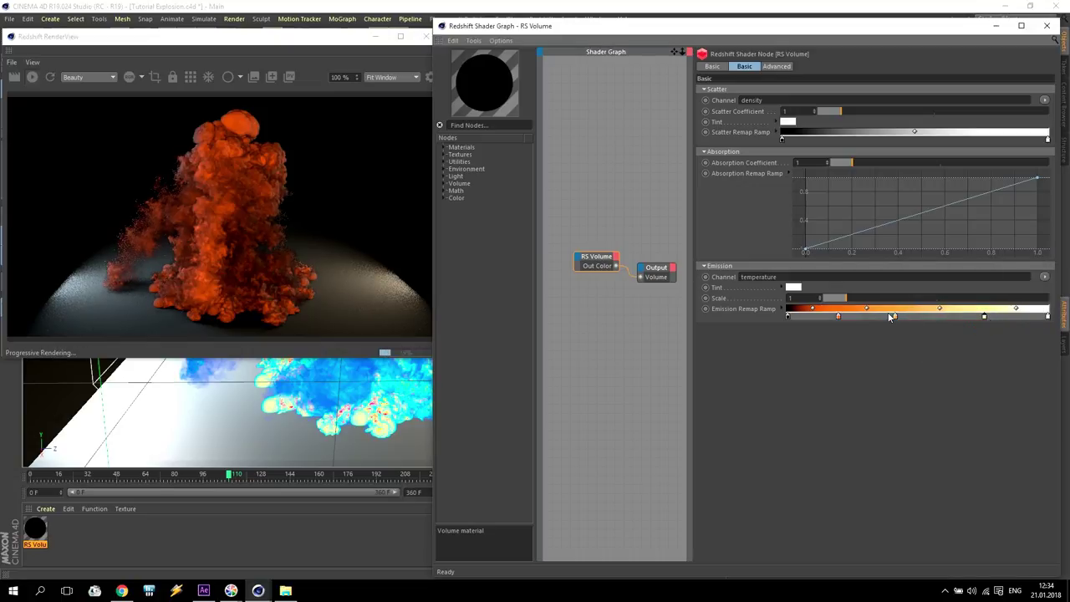
drag(896, 317, 912, 318)
Save the project and drag the RenderView window down to uncover the main toolbar
click(8, 18)
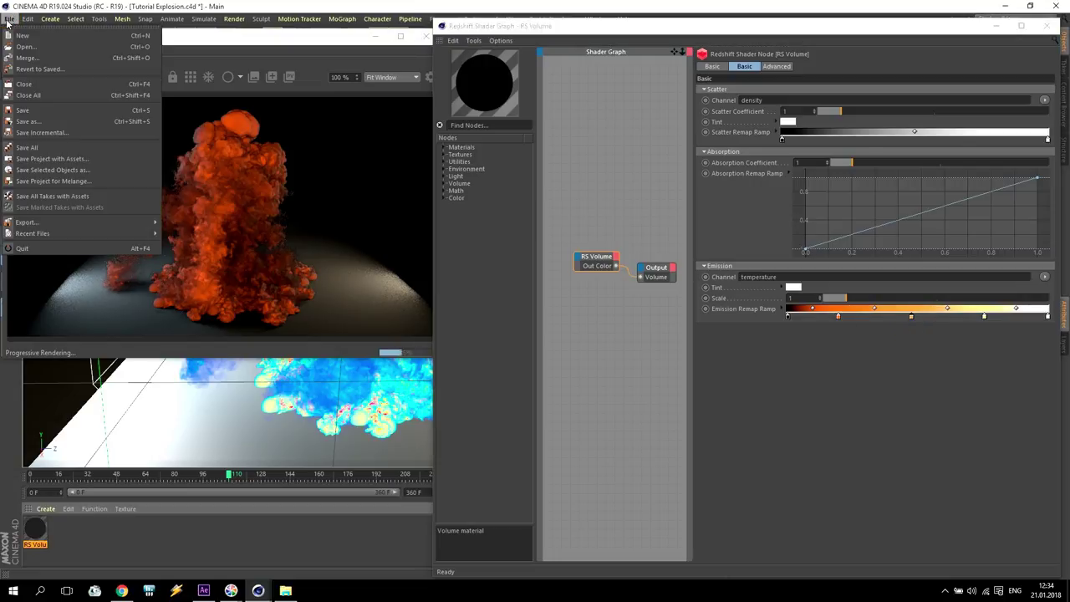
click(24, 109)
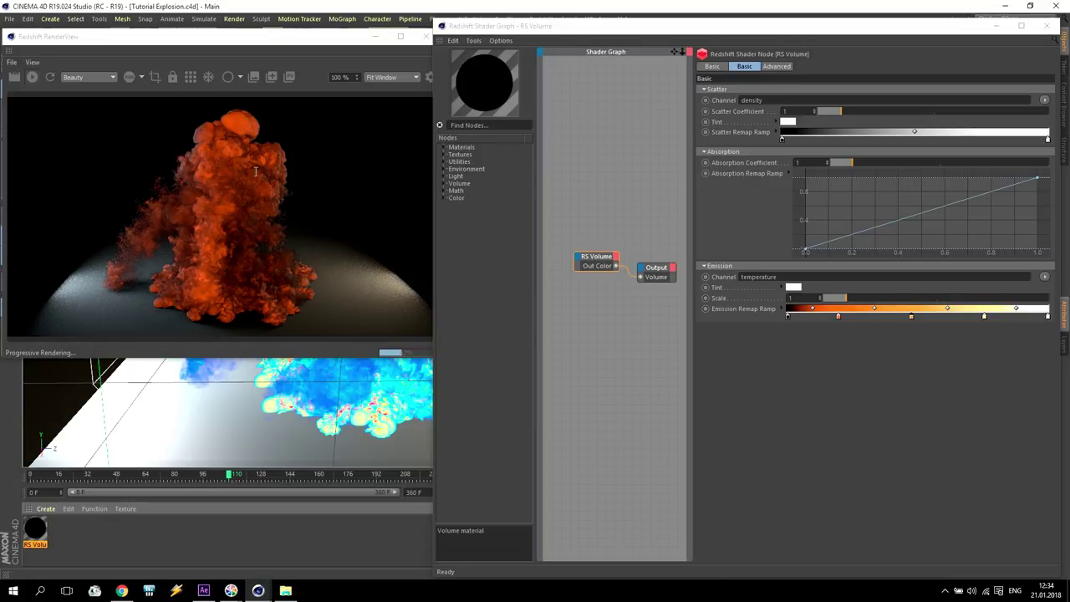
drag(268, 46, 268, 79)
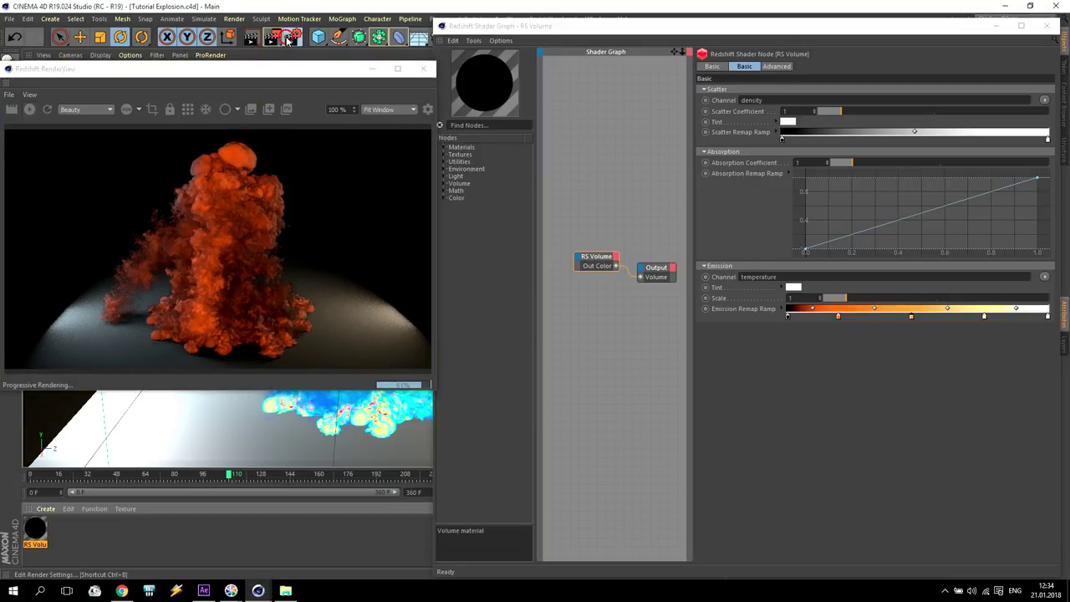
Change Redshift Basic Progressive Rendering Passes from 64 to 32 and close Render Settings
click(292, 37)
click(606, 225)
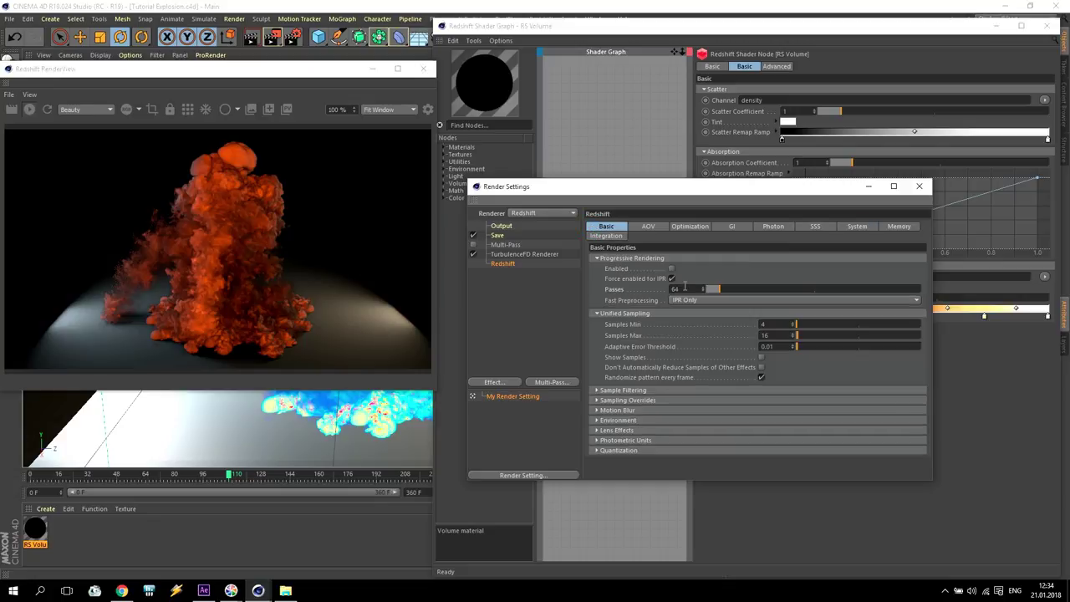
text(32)
key(Return)
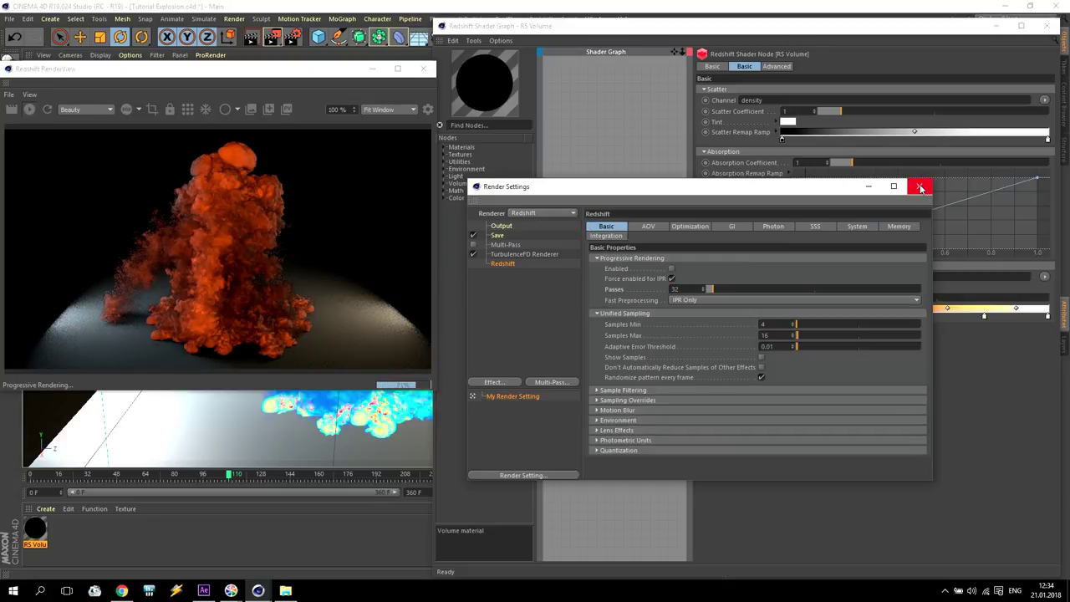
click(920, 187)
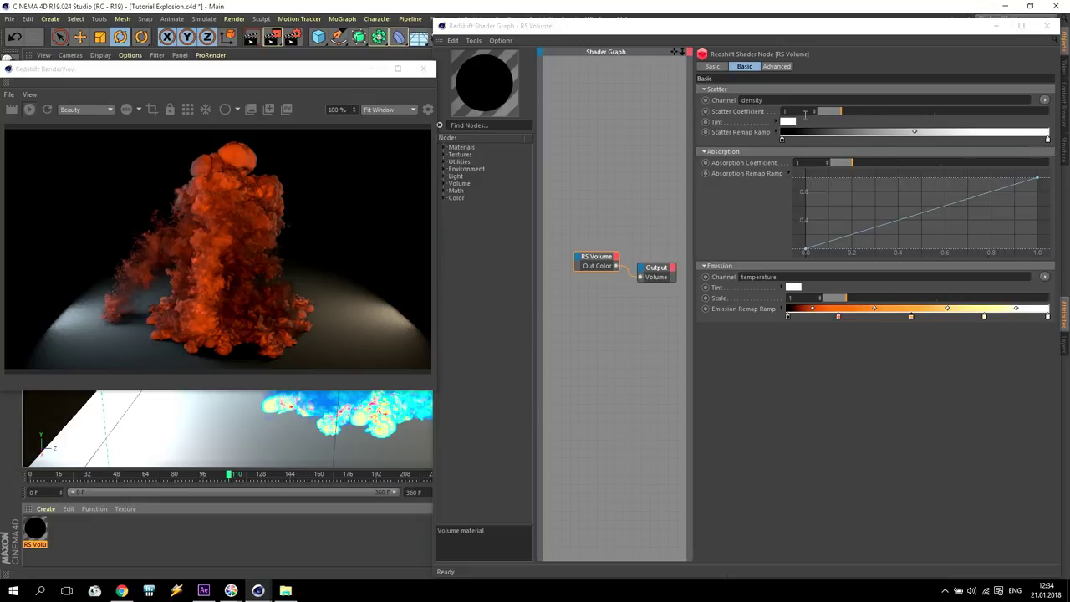
Try Scatter Coefficient values of 3.25 and about 7, then set it back to 1
drag(844, 112, 919, 112)
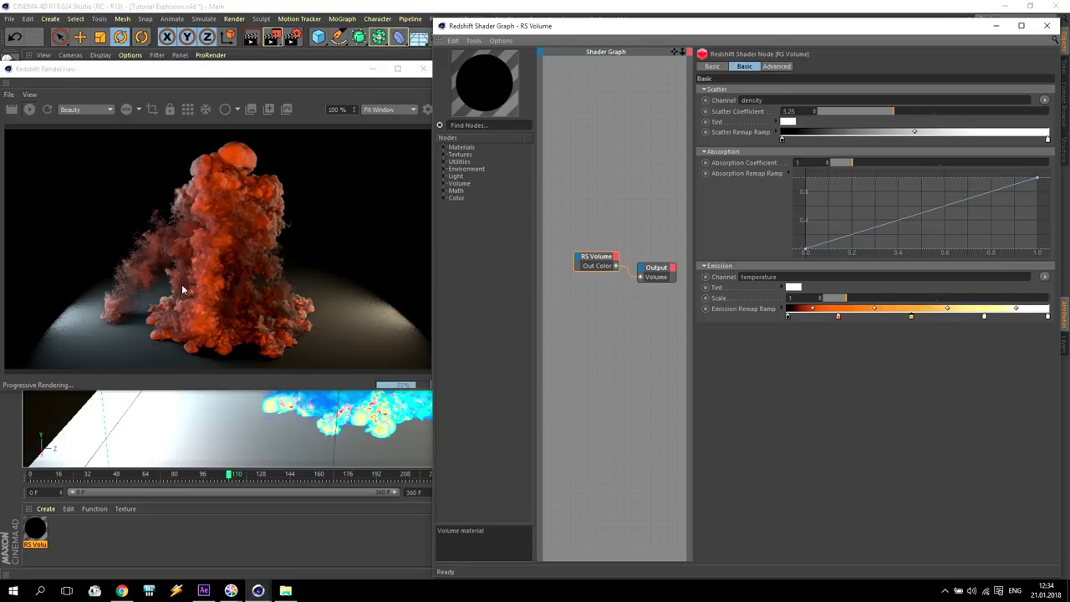
click(918, 112)
drag(918, 112, 840, 109)
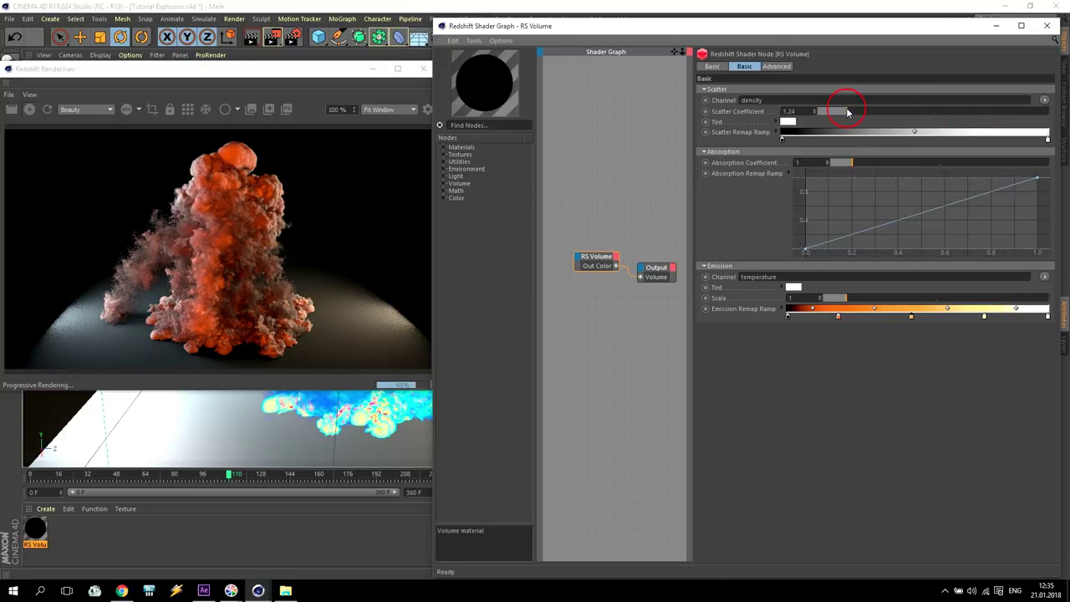
text(1)
key(Return)
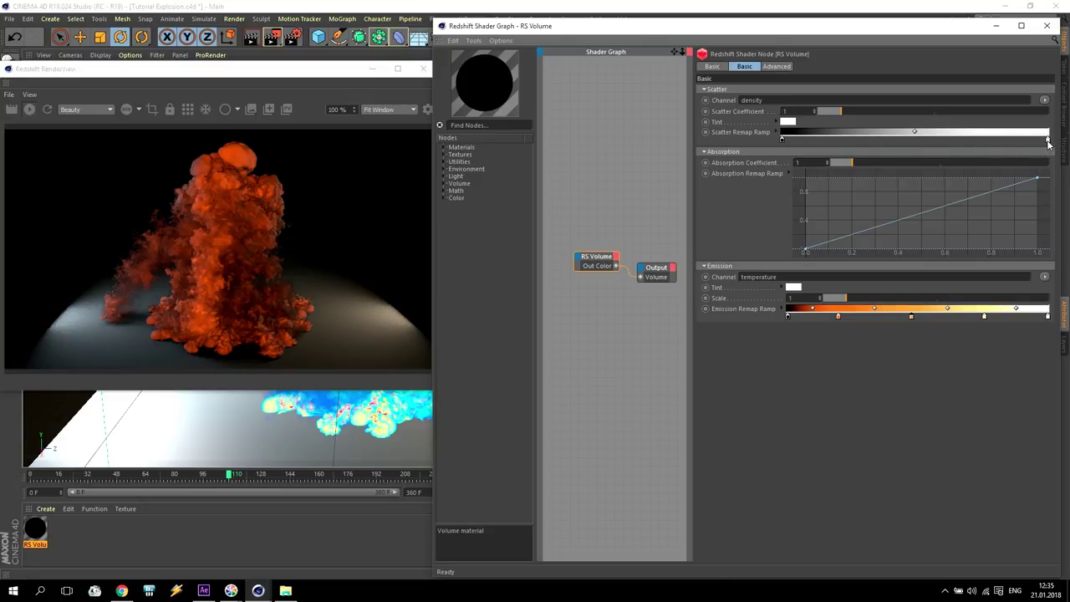
Rework the Scatter Remap Ramp, keeping black at the start and moving white to the middle
drag(1048, 142, 870, 139)
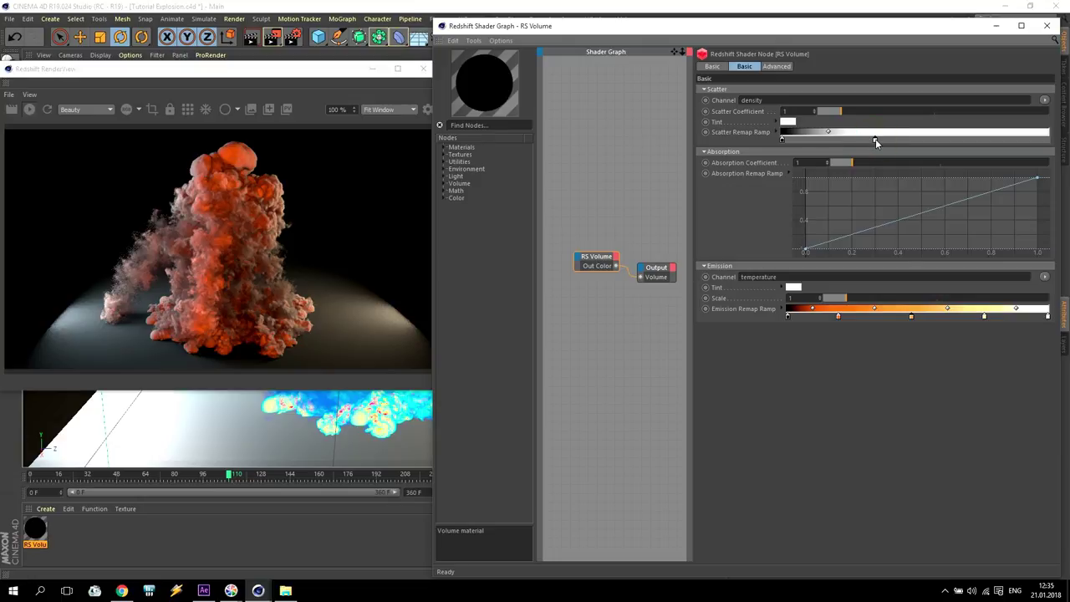
drag(875, 138, 1047, 138)
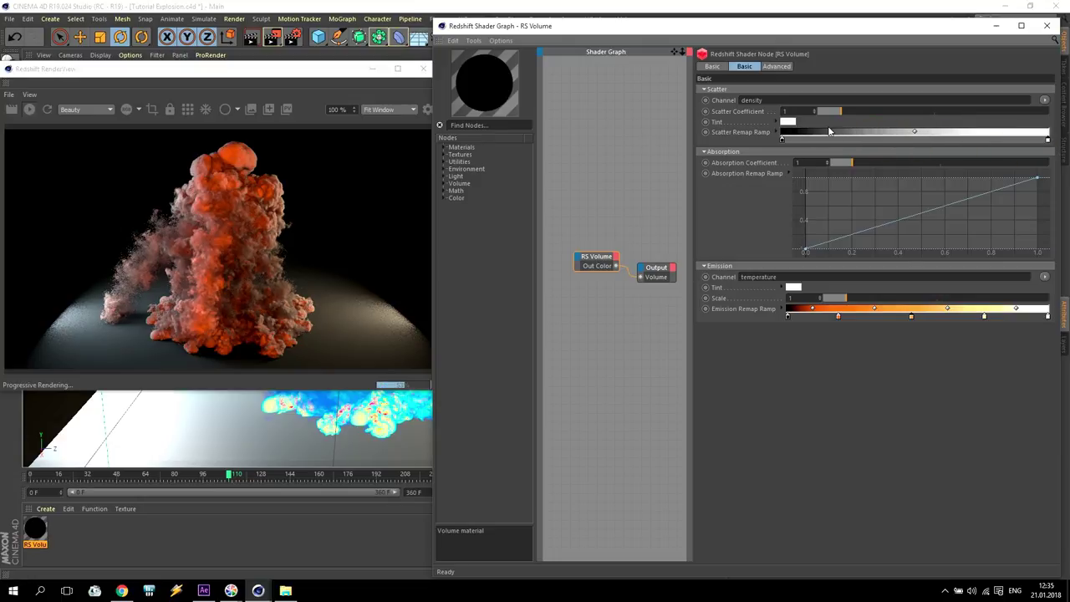
drag(782, 139, 790, 140)
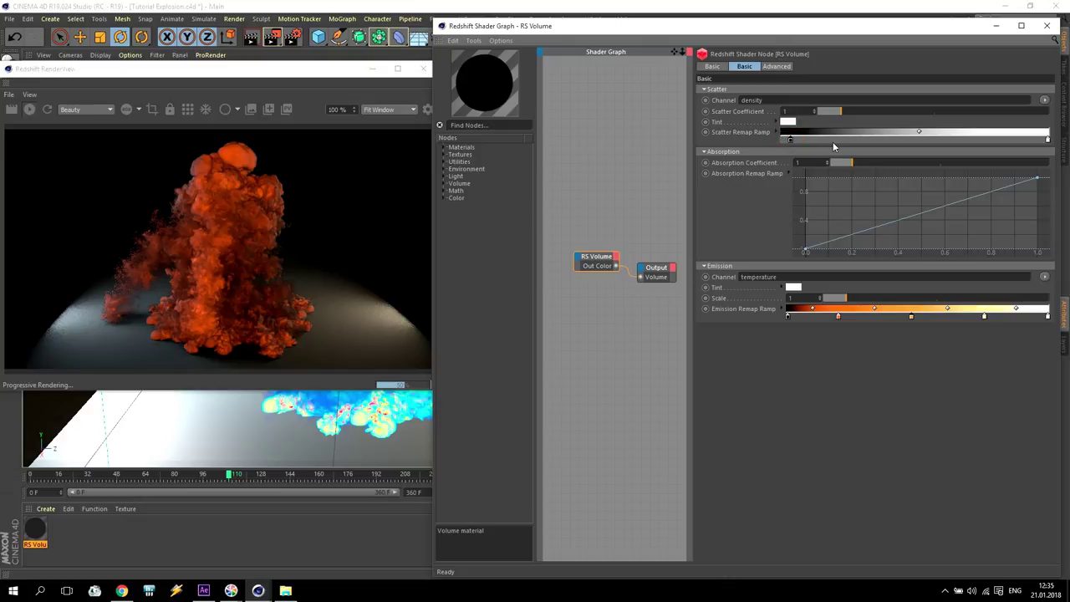
click(901, 142)
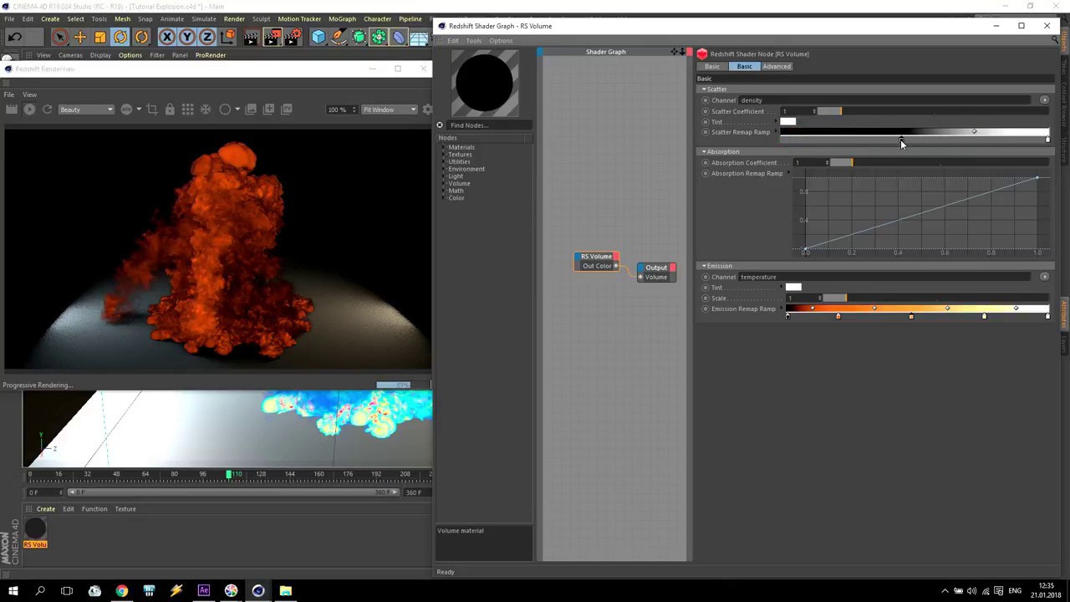
drag(900, 139, 729, 129)
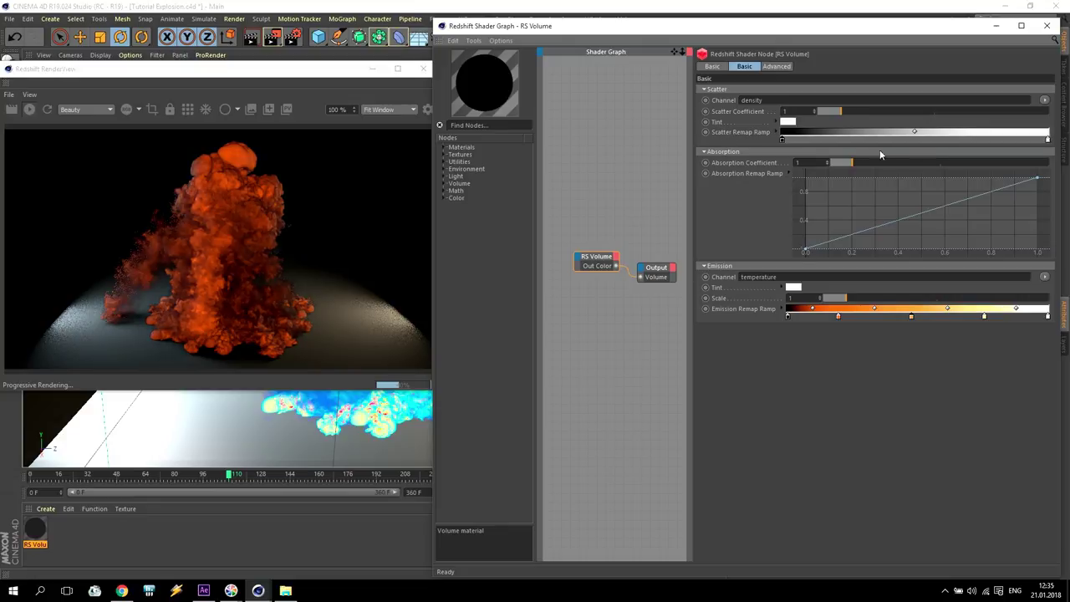
click(737, 143)
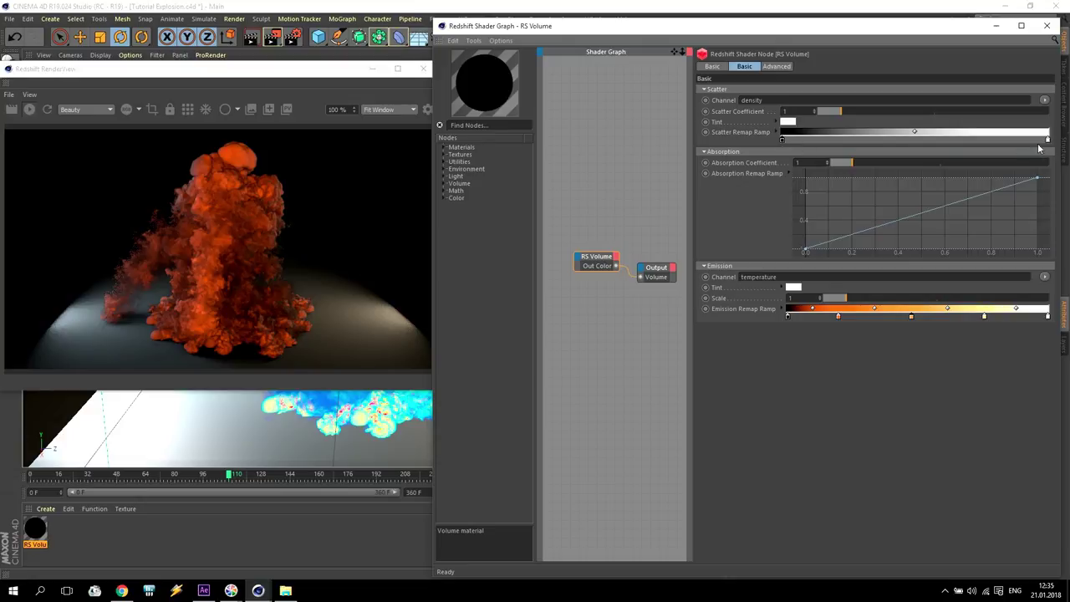
drag(1047, 140, 897, 142)
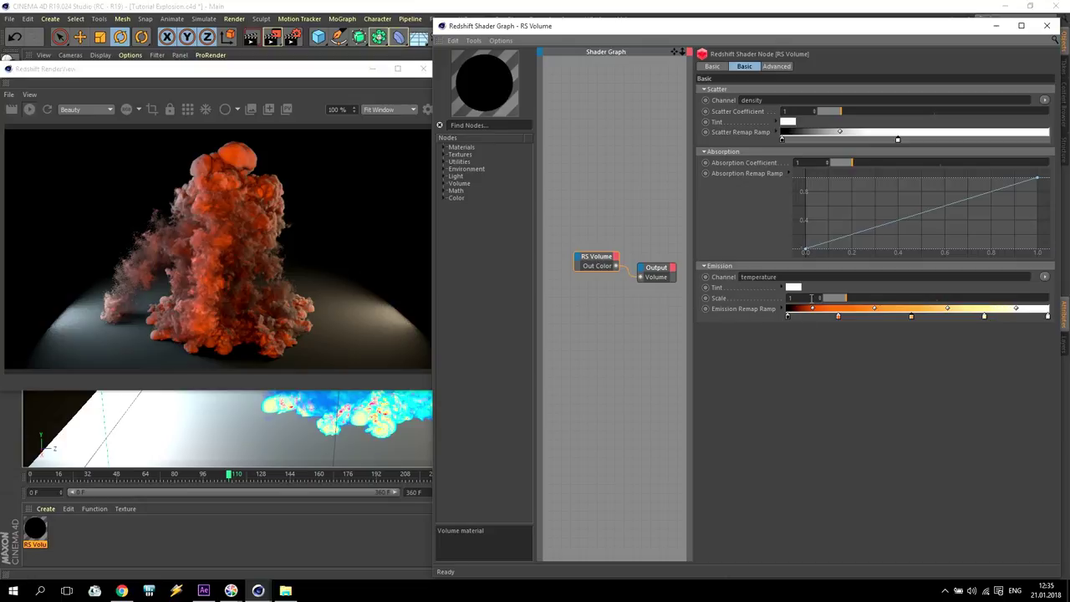
Set the RS Volume Emission Scale to 3
drag(867, 298, 1036, 302)
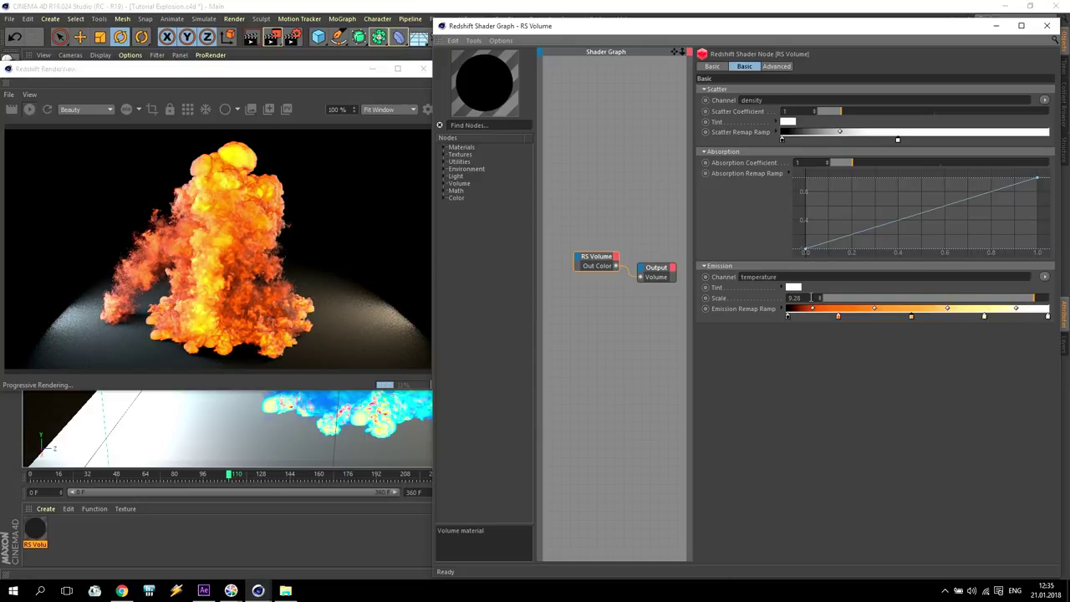
double_click(810, 297)
text(3)
key(Return)
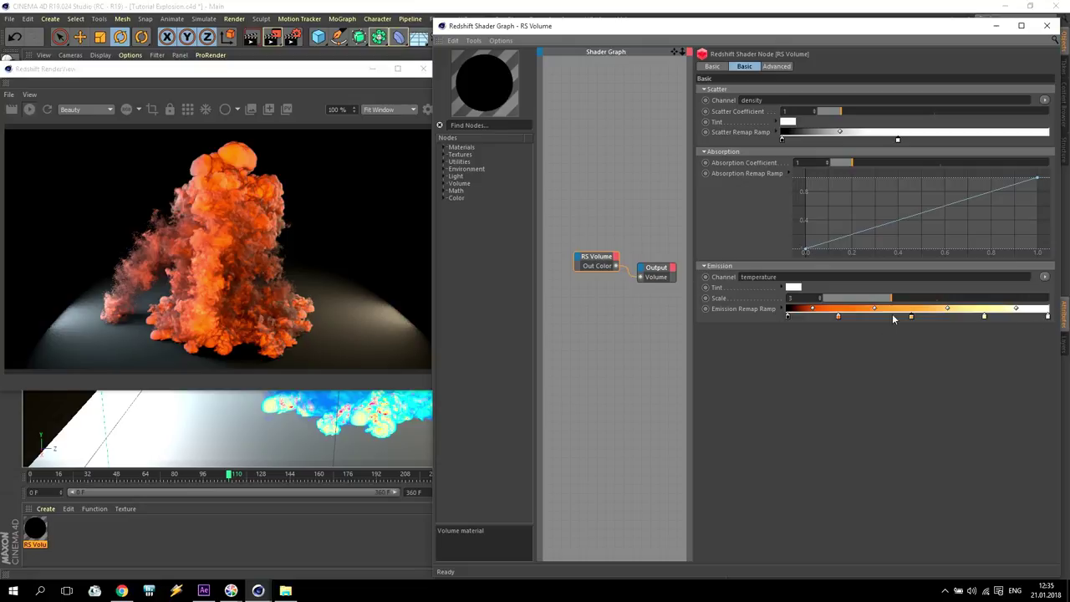
Drag the Emission Remap Ramp knots right to widen its black section
drag(787, 314, 797, 316)
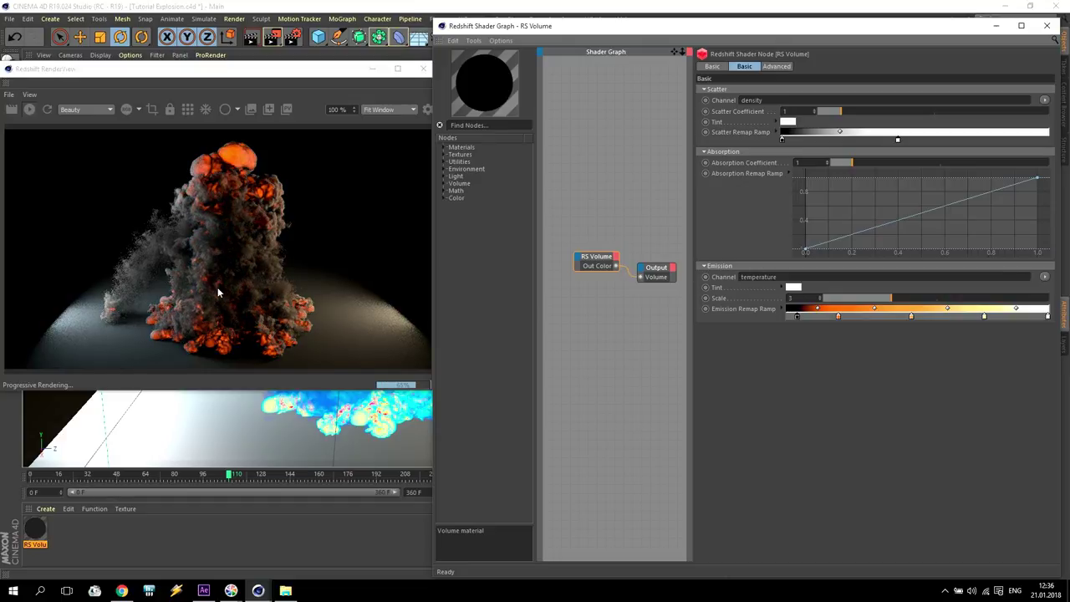
drag(838, 316, 995, 317)
drag(797, 316, 877, 316)
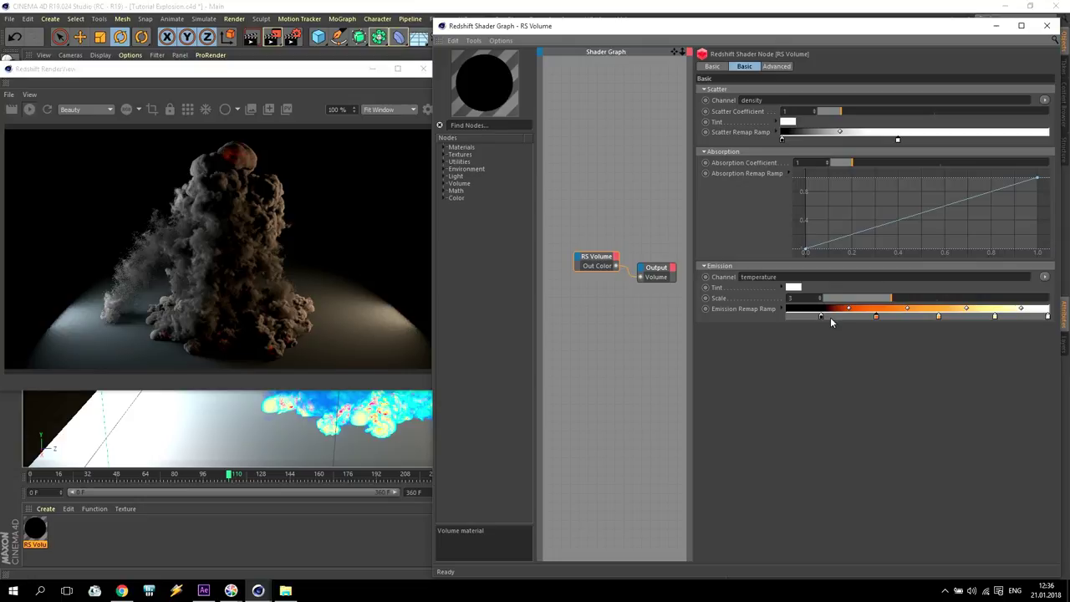
drag(820, 317, 798, 318)
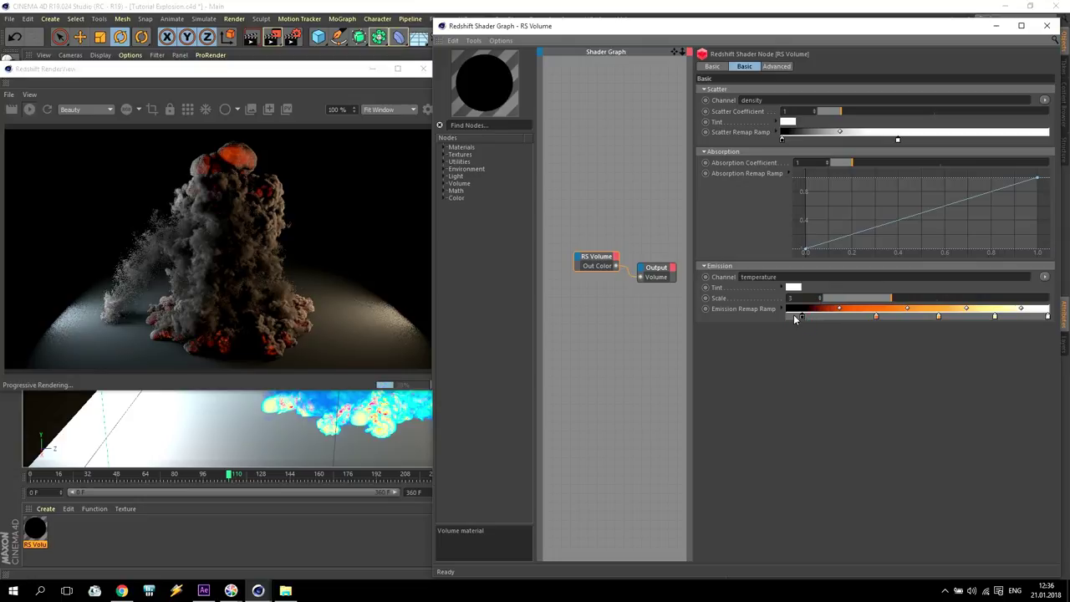
drag(795, 317, 825, 319)
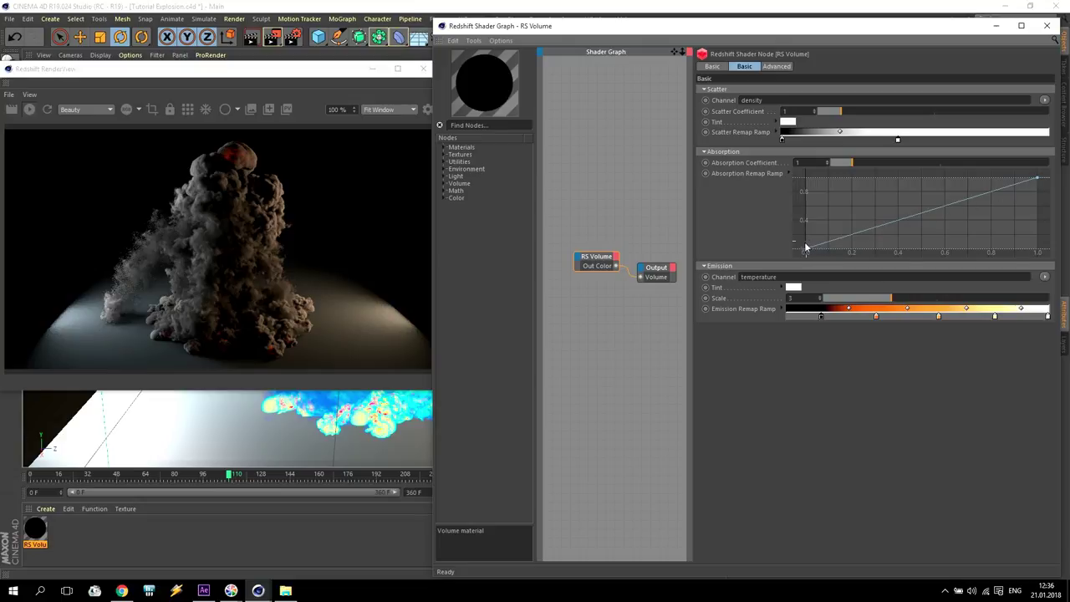
Pull the Absorption Remap Ramp end point left to 0.5 and down to about 0.35, then jump to frame 80
drag(1036, 179, 864, 177)
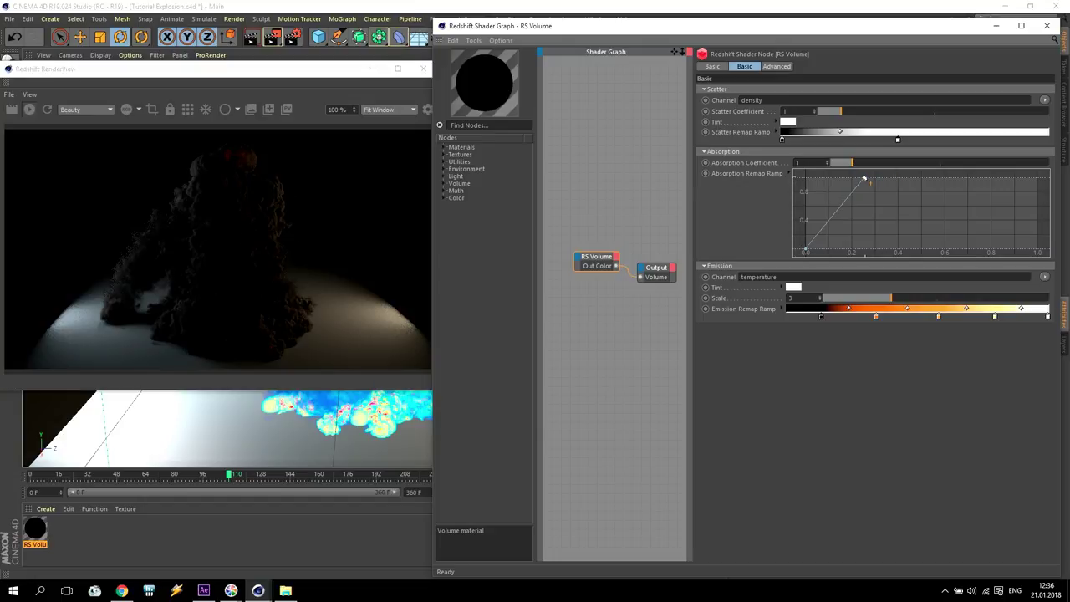
drag(865, 179, 874, 177)
drag(895, 180, 945, 236)
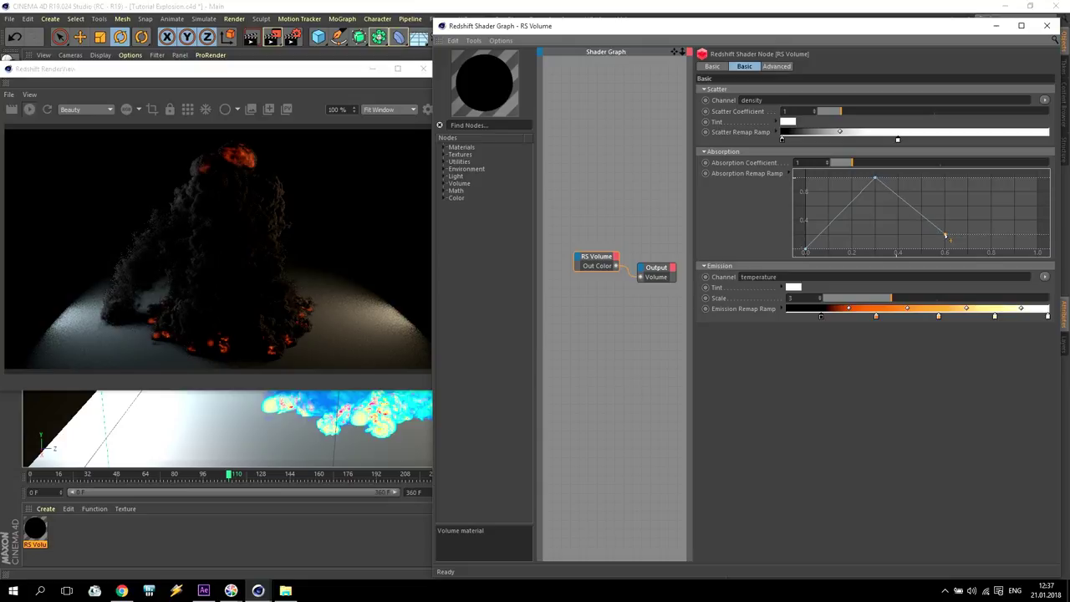
drag(946, 237, 920, 234)
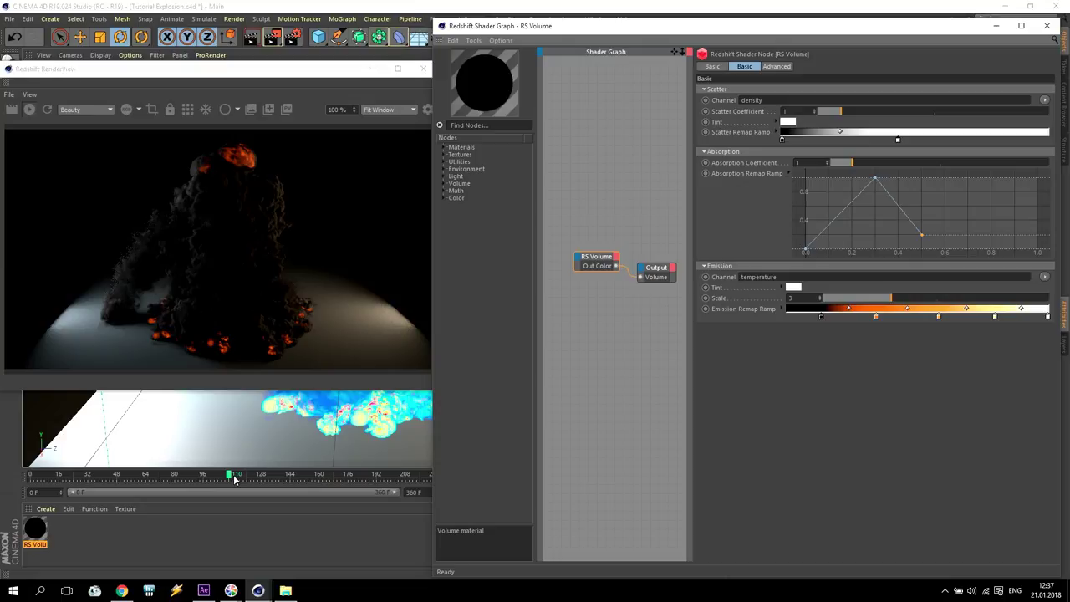
click(176, 476)
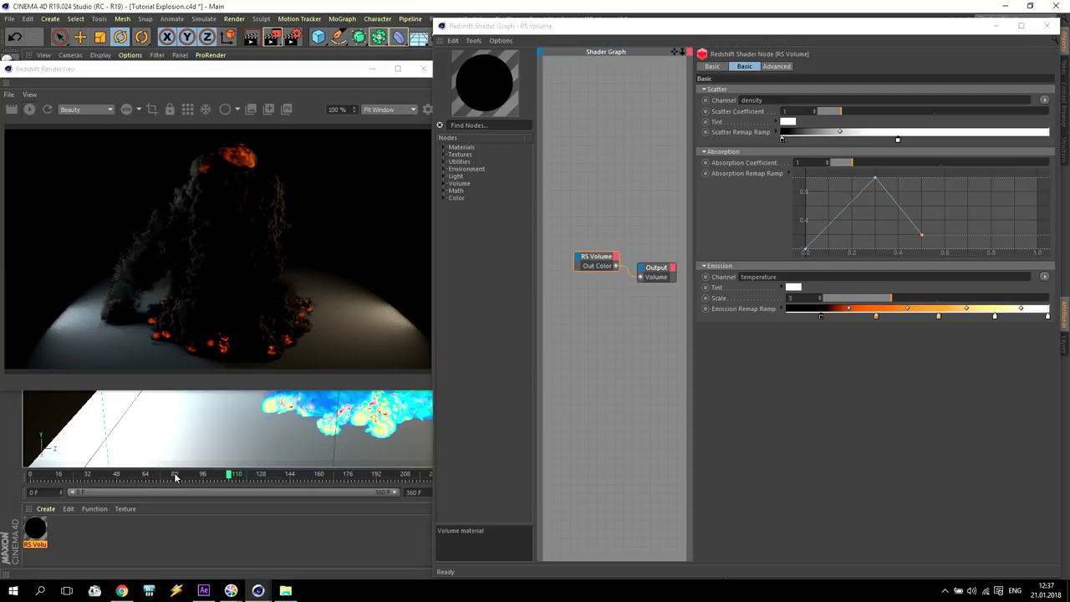
click(176, 477)
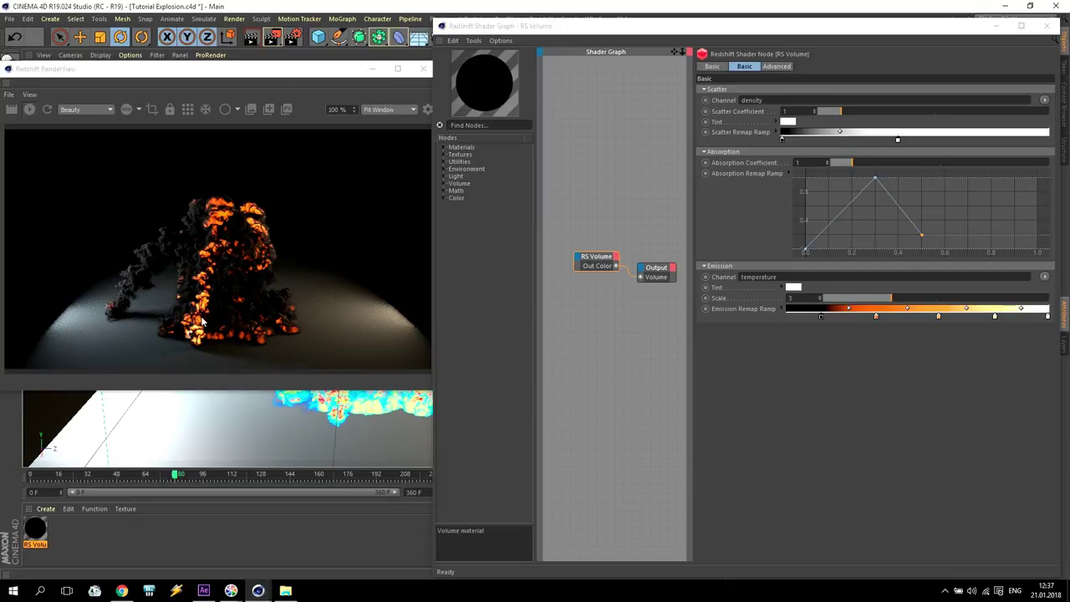
In the Advanced tab, try Density Remap New Max values of 0.5, 0.13, 5 and 6.94
click(779, 67)
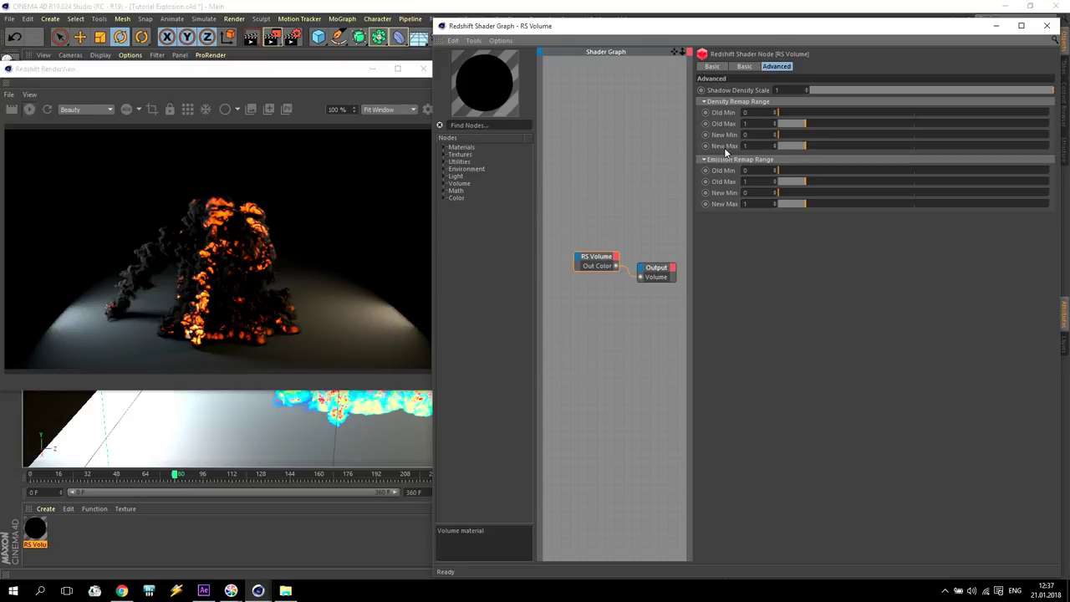
click(746, 147)
text(.5)
key(Return)
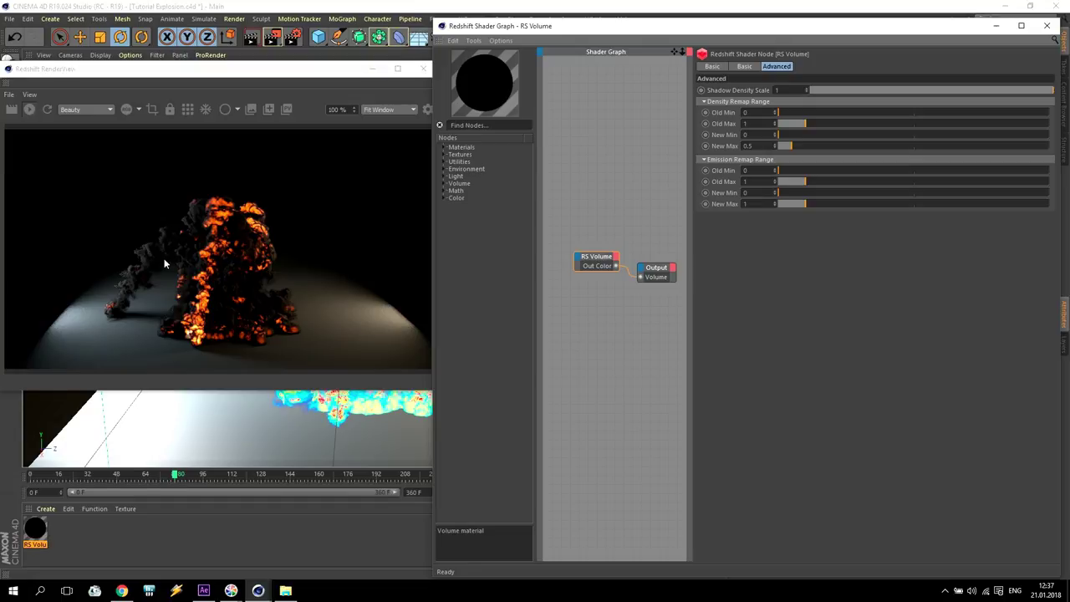
click(751, 146)
text(.13)
key(Return)
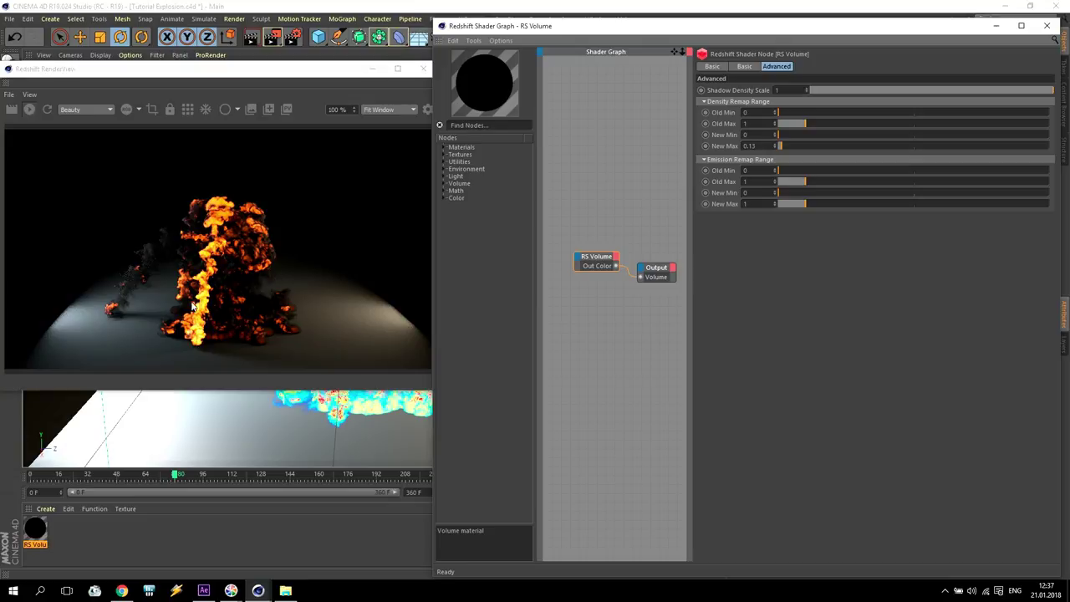
double_click(764, 146)
text(5)
key(Return)
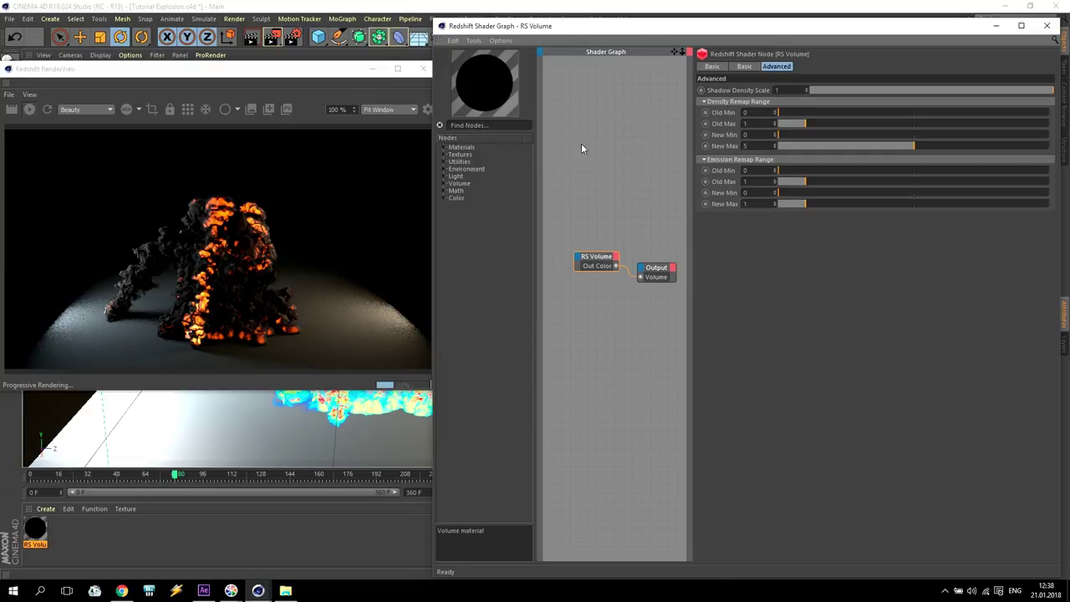
click(967, 145)
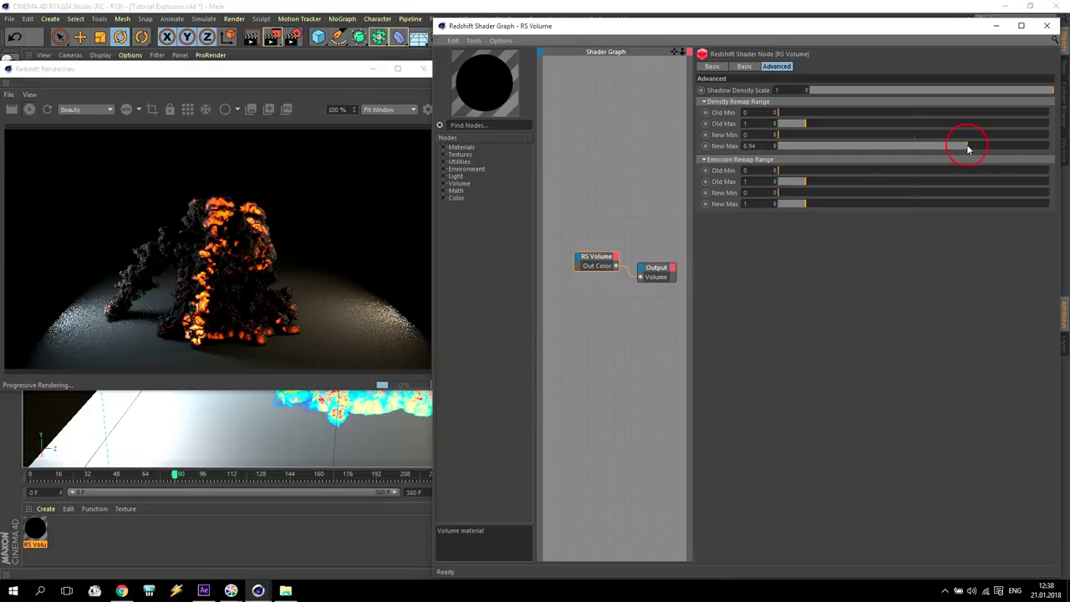
click(1042, 136)
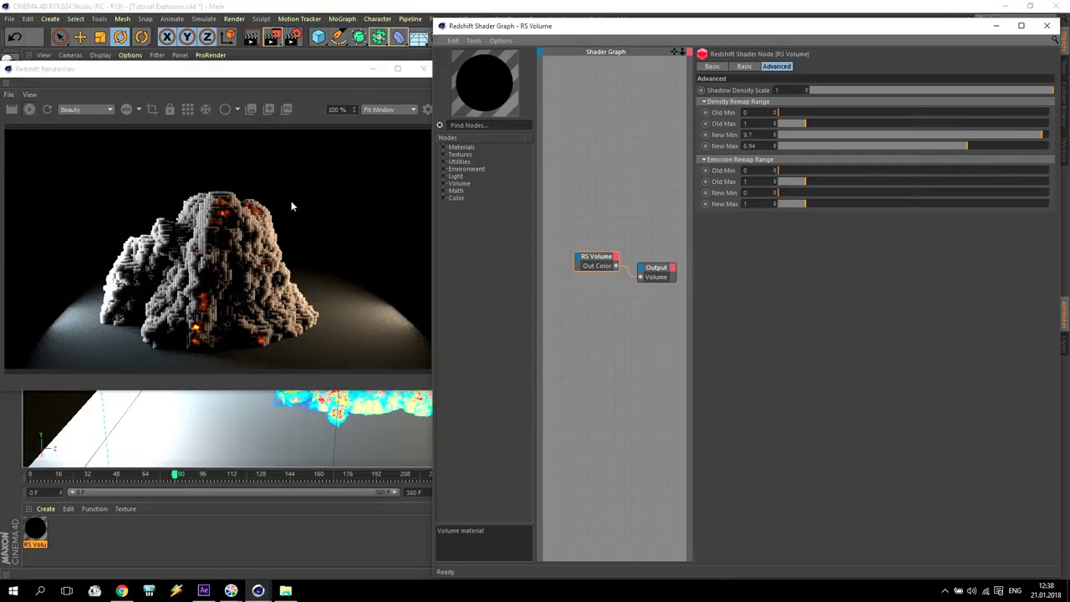
Set Density Remap New Min to 0 and New Max to 5
double_click(753, 145)
key(shift+Tab)
text(0)
key(Return)
key(Tab)
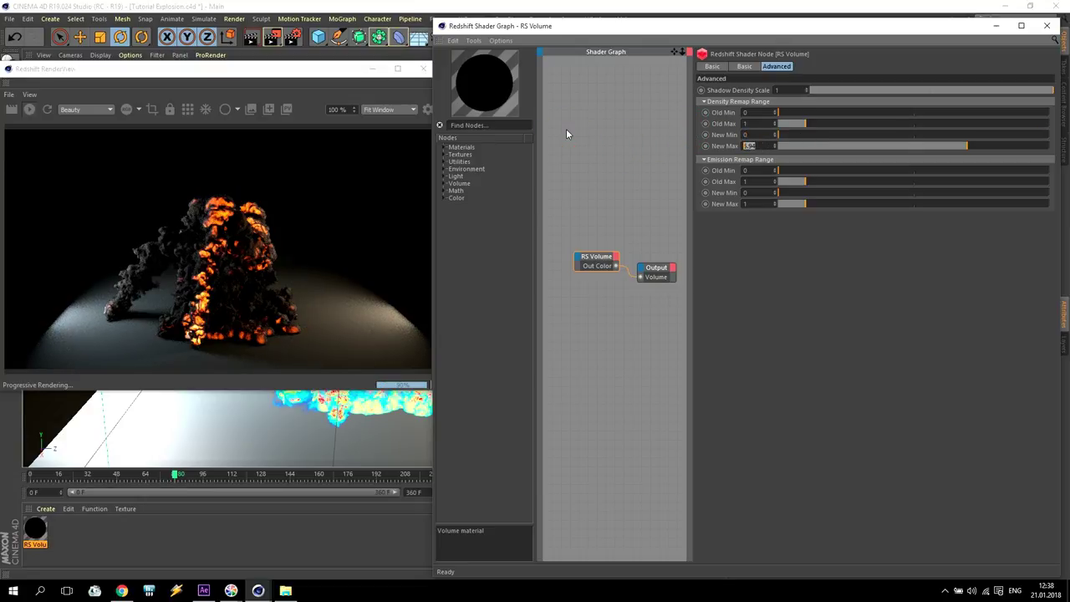
text(5)
key(Return)
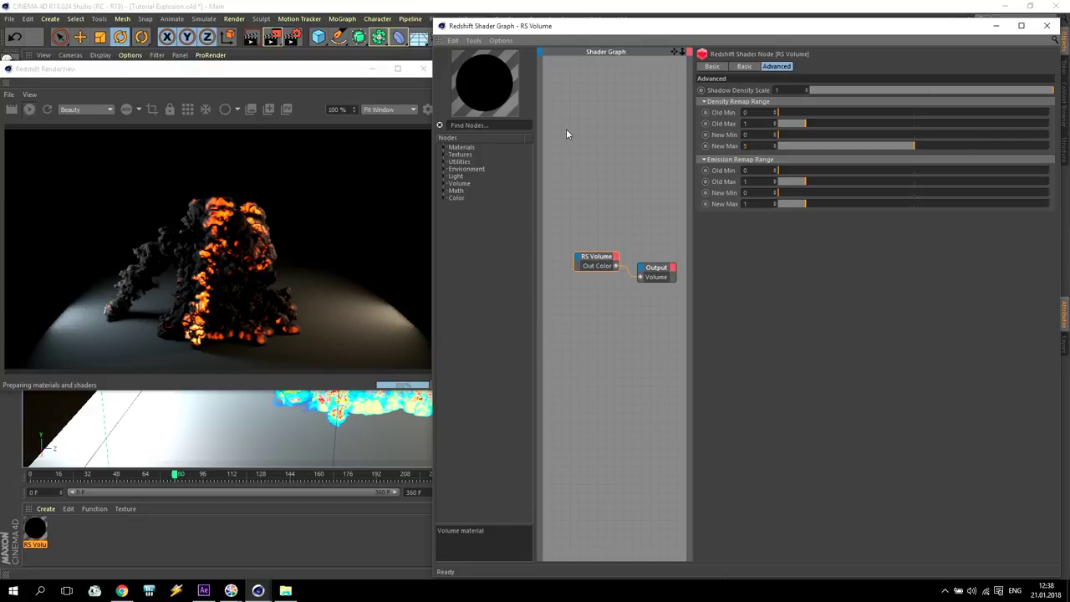
click(798, 276)
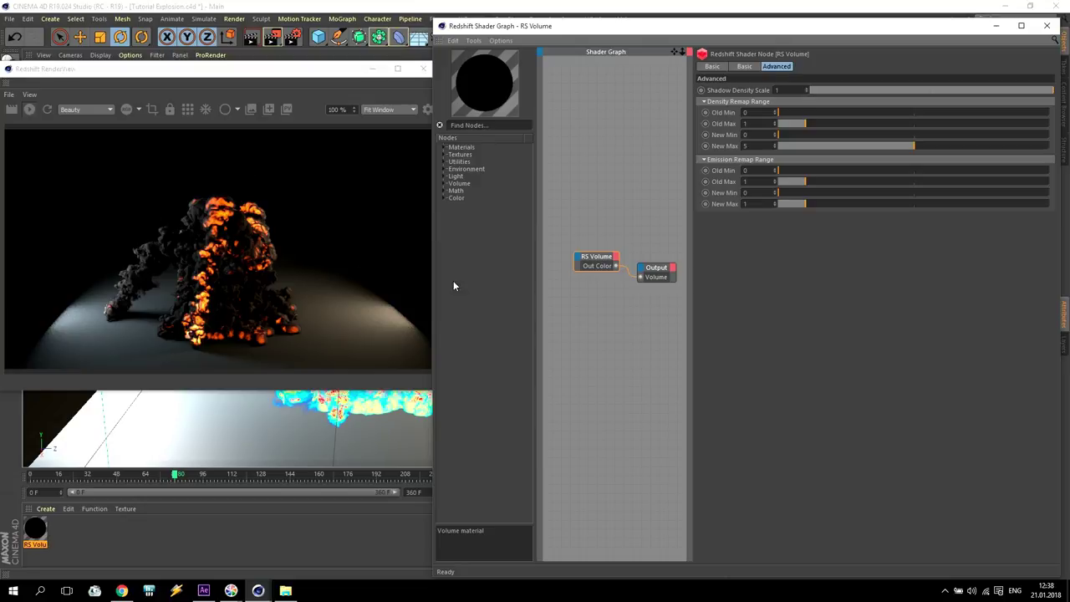
Set Emission Remap New Max to 3 after testing higher and lower values
drag(876, 203, 1033, 204)
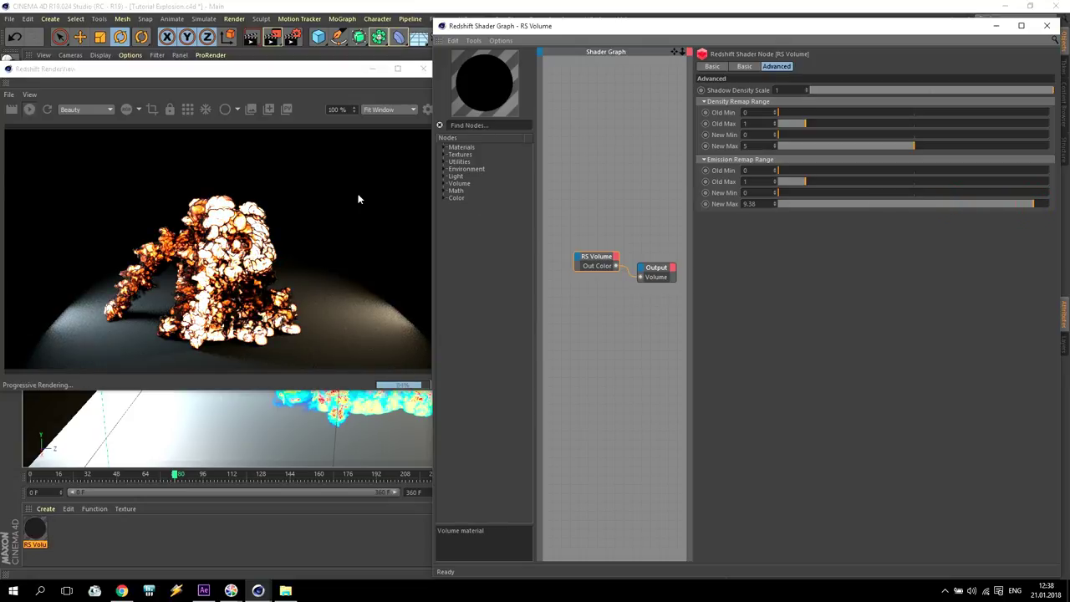
click(789, 204)
click(789, 204)
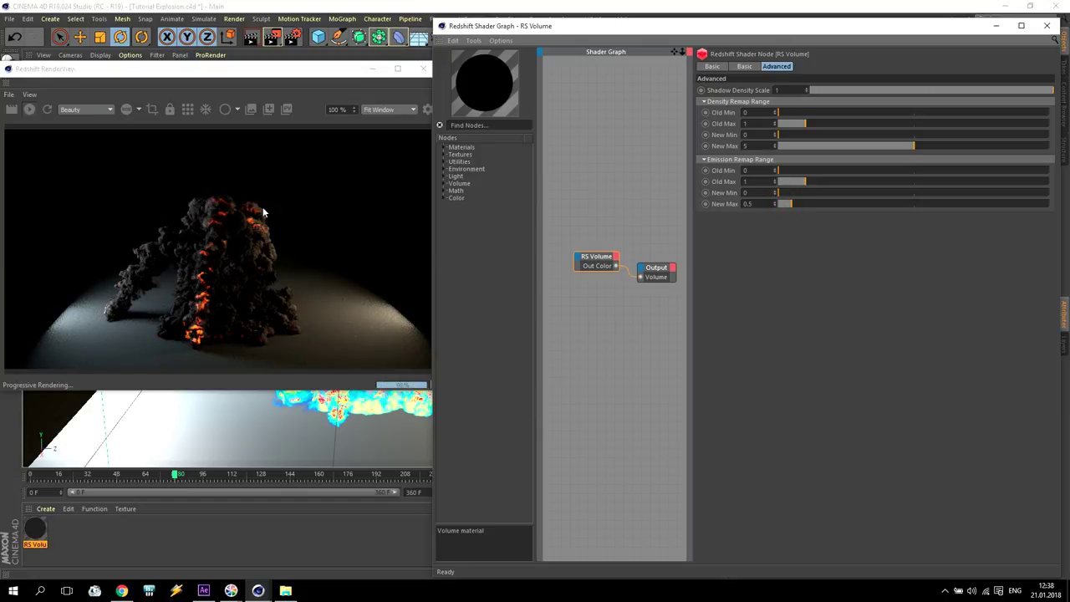
double_click(761, 203)
text(3)
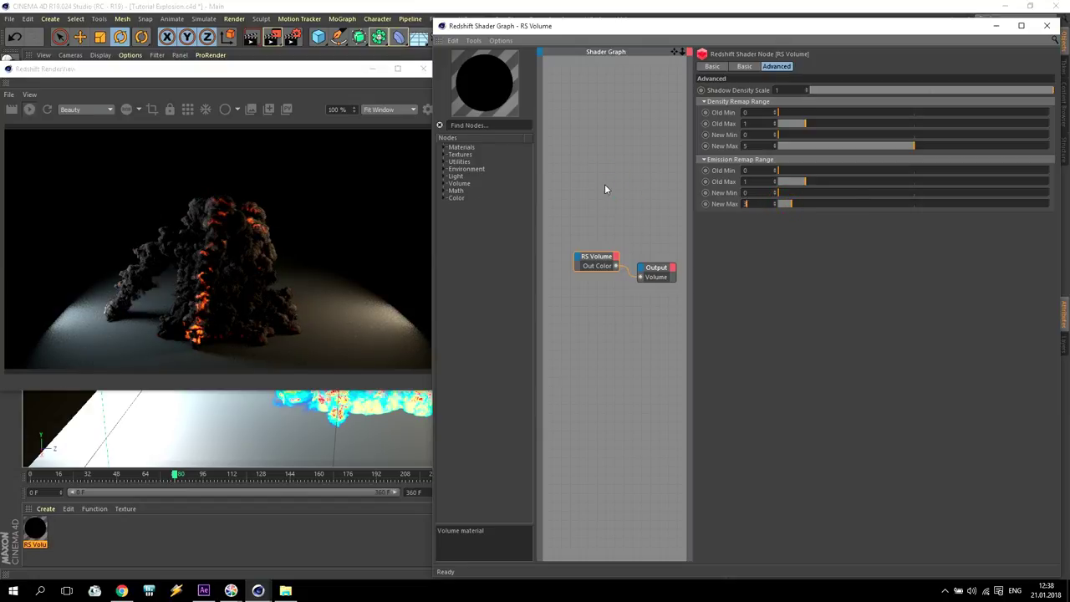
key(Return)
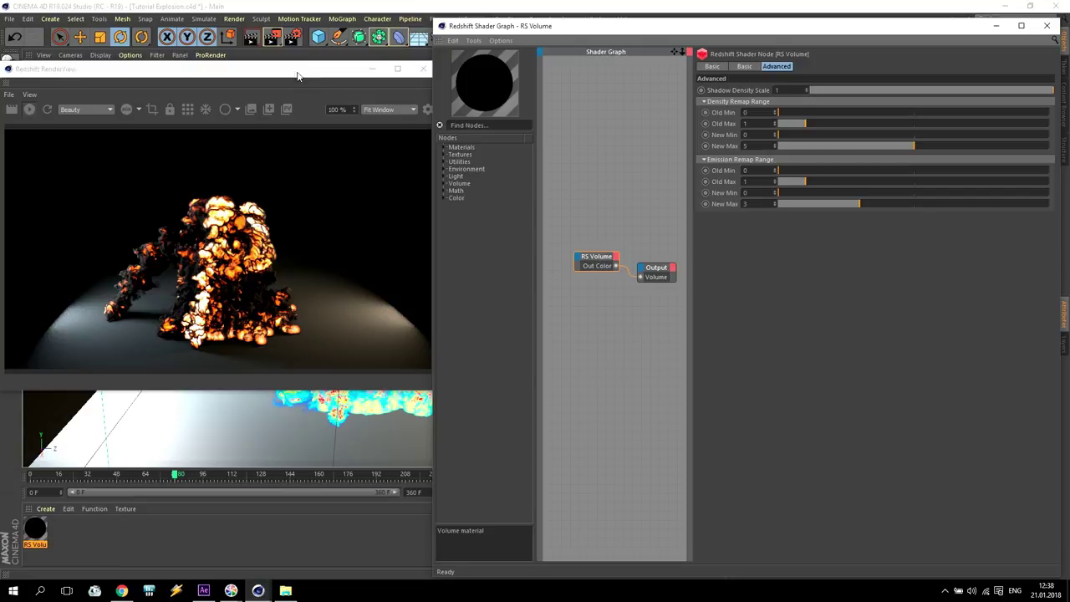
In Render Settings, set Redshift's Primary GI Engine to Brute Force, then close the window
click(292, 36)
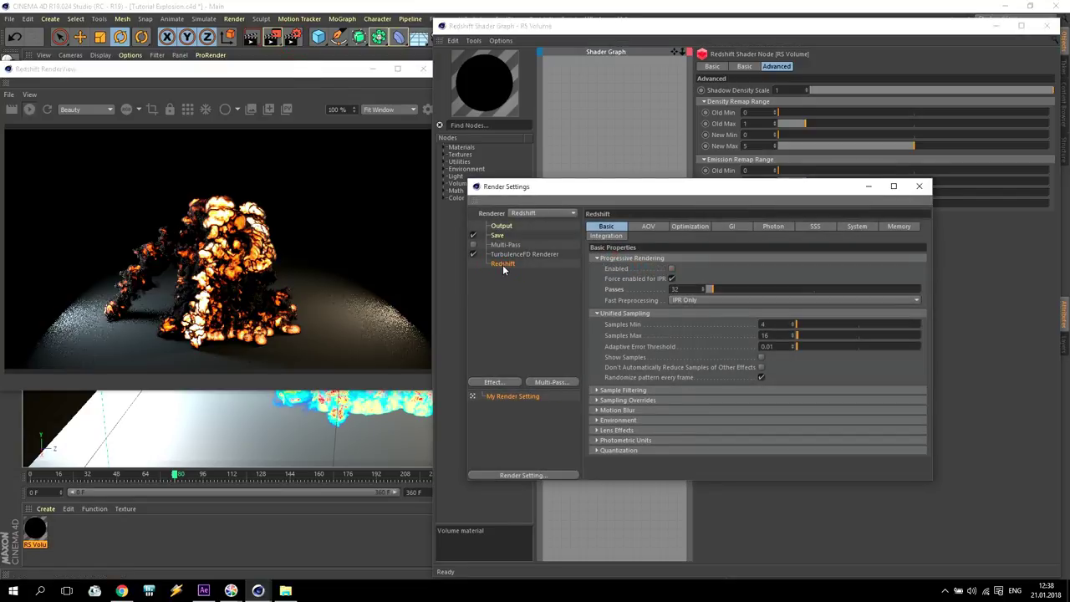
click(732, 226)
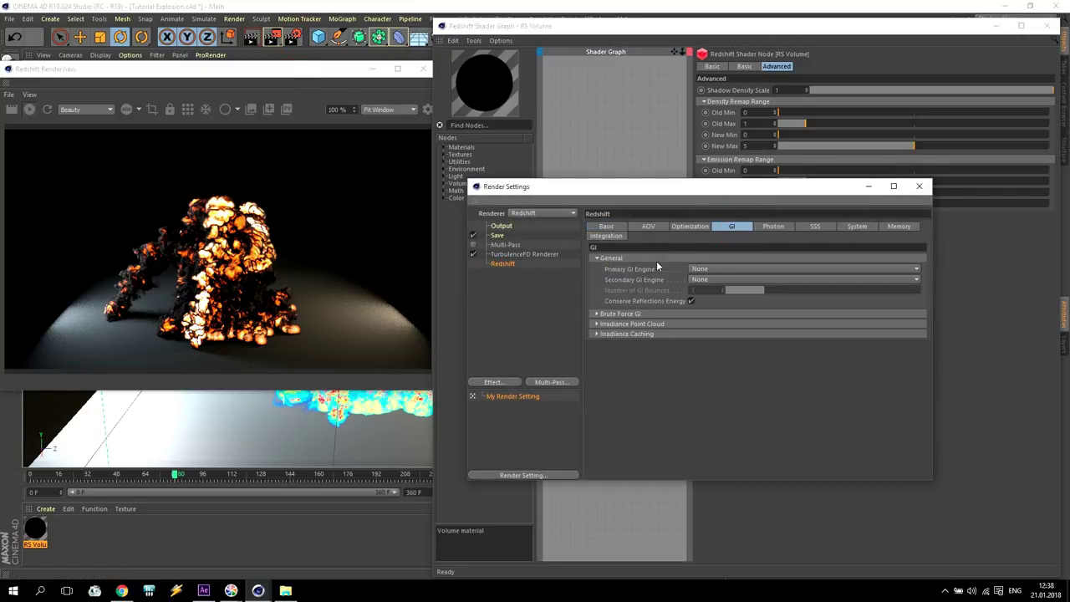
click(695, 269)
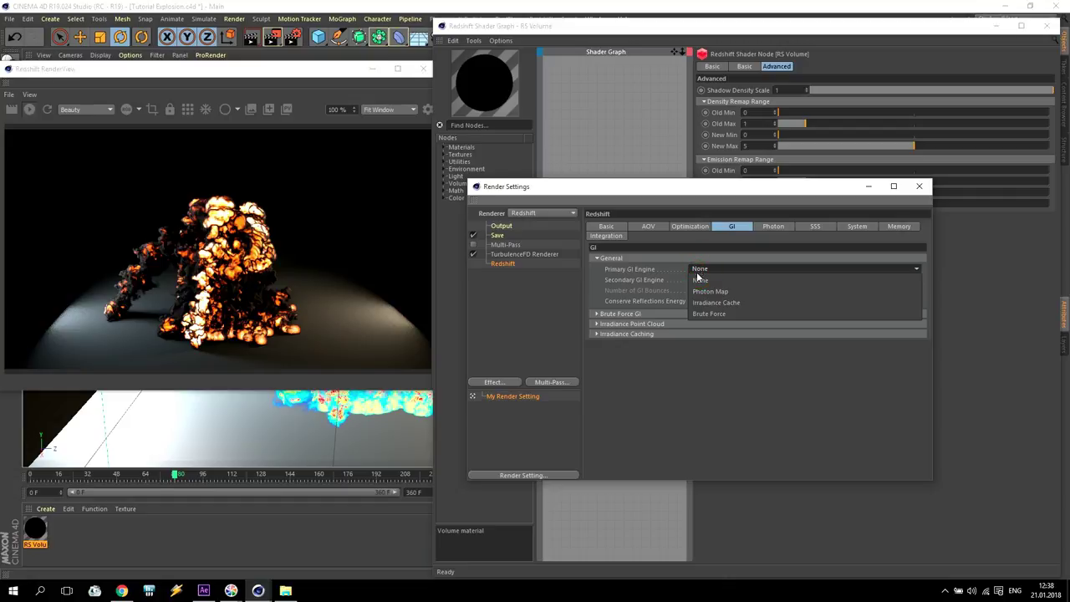
click(706, 314)
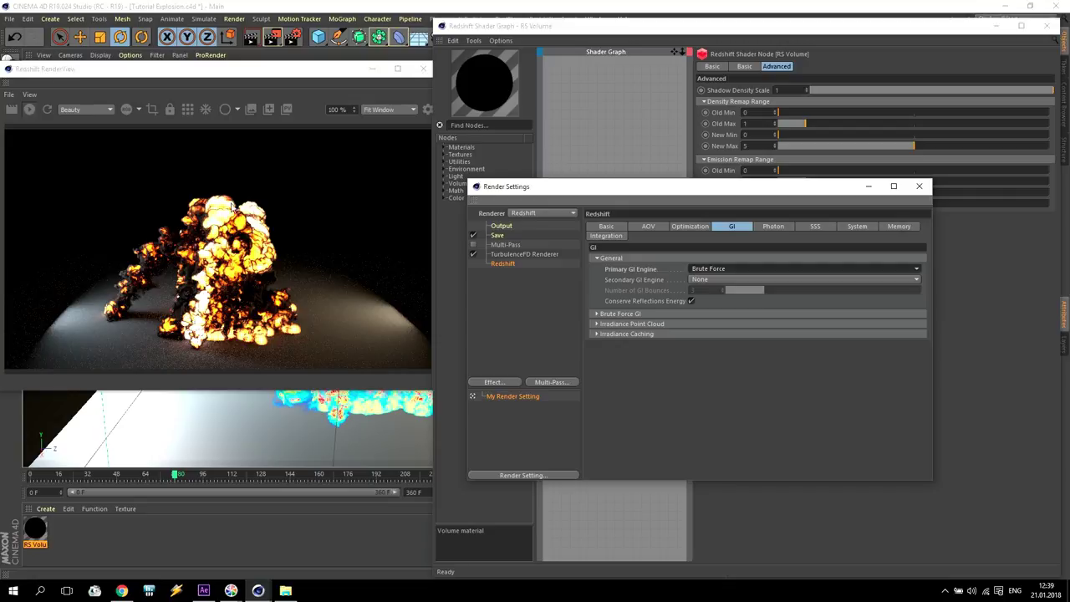
click(918, 186)
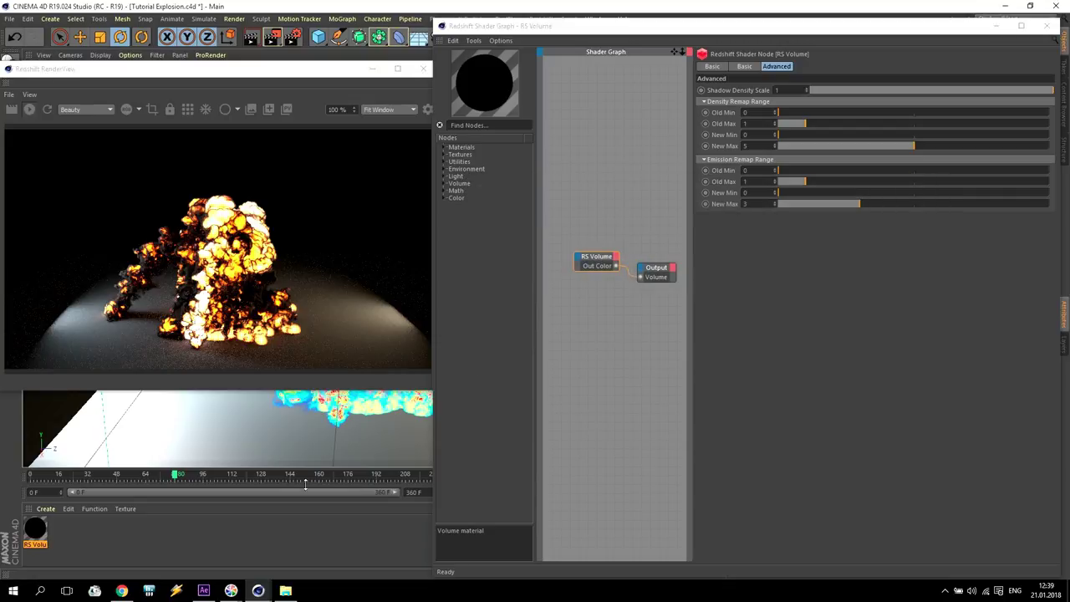
Scrub the timeline to frame 104, back to frame 96, and close the Shader Graph
click(217, 476)
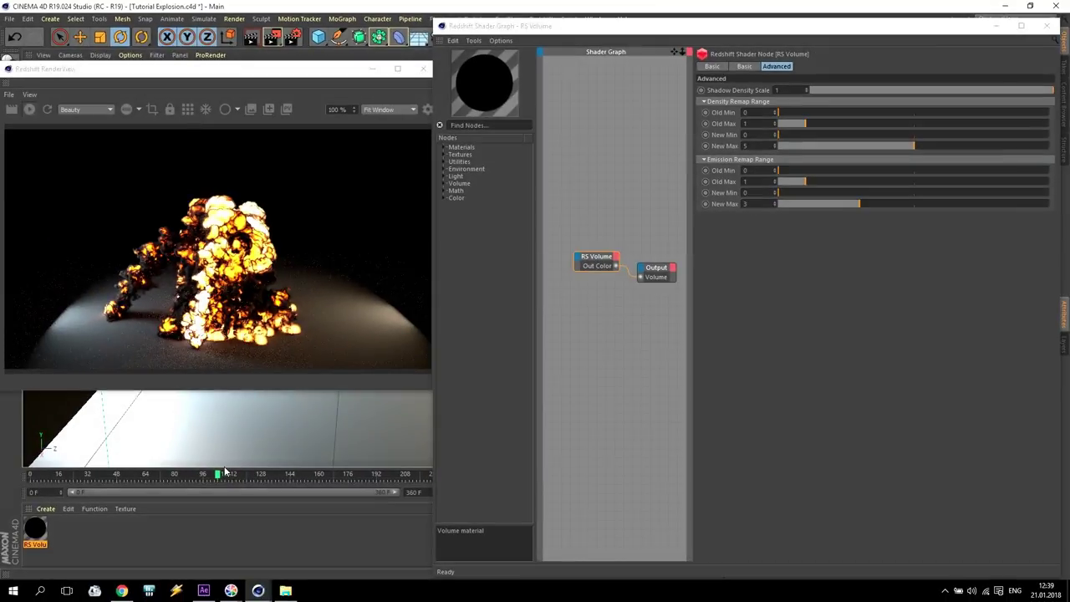
click(216, 475)
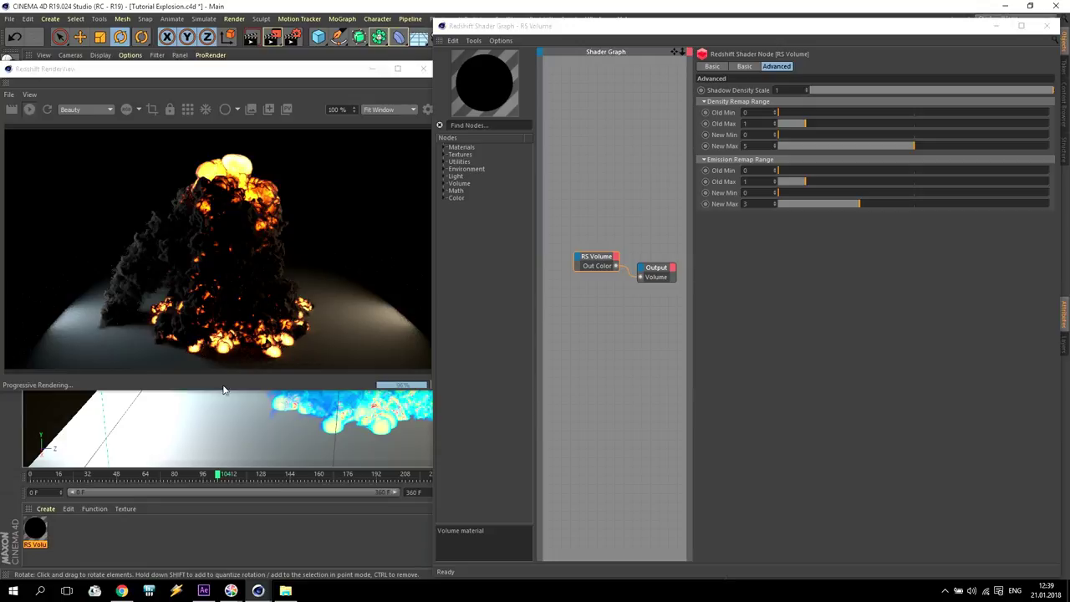
click(203, 478)
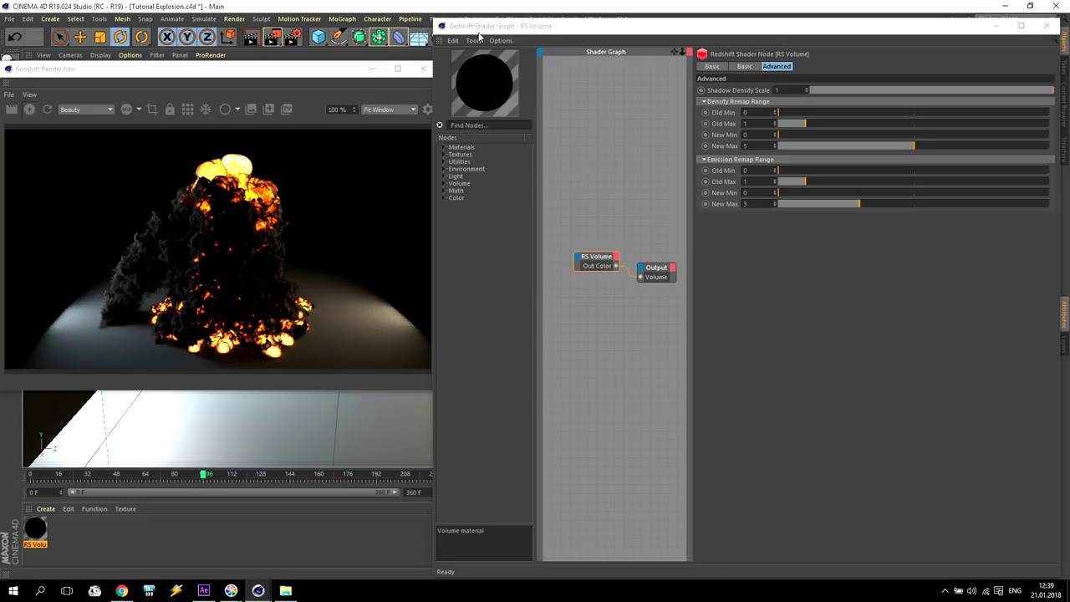
click(1045, 29)
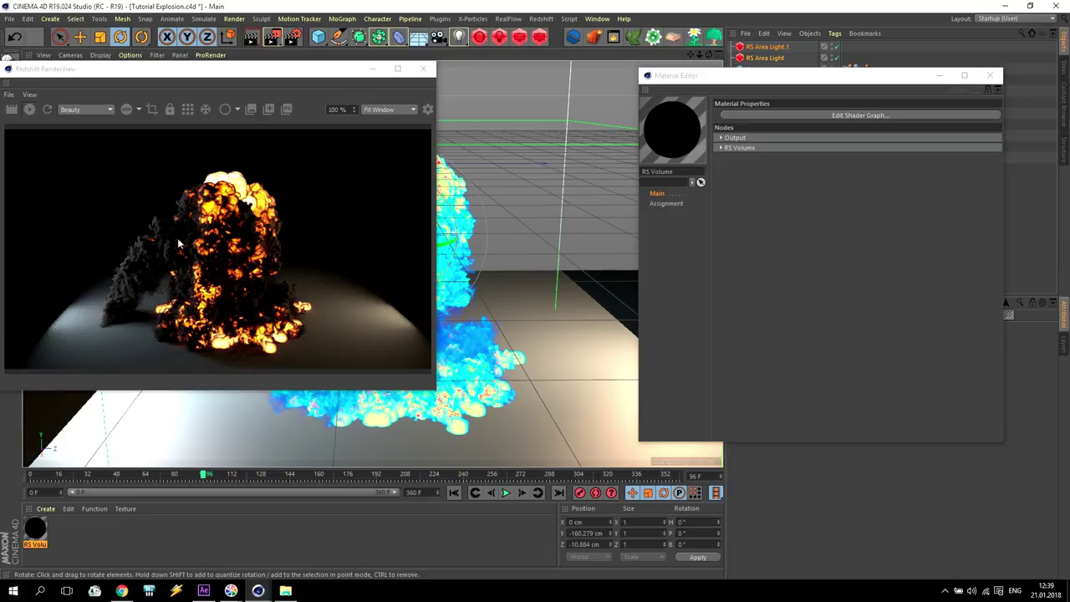
Close the Material Editor and move the Redshift RenderView to the lower right
click(989, 75)
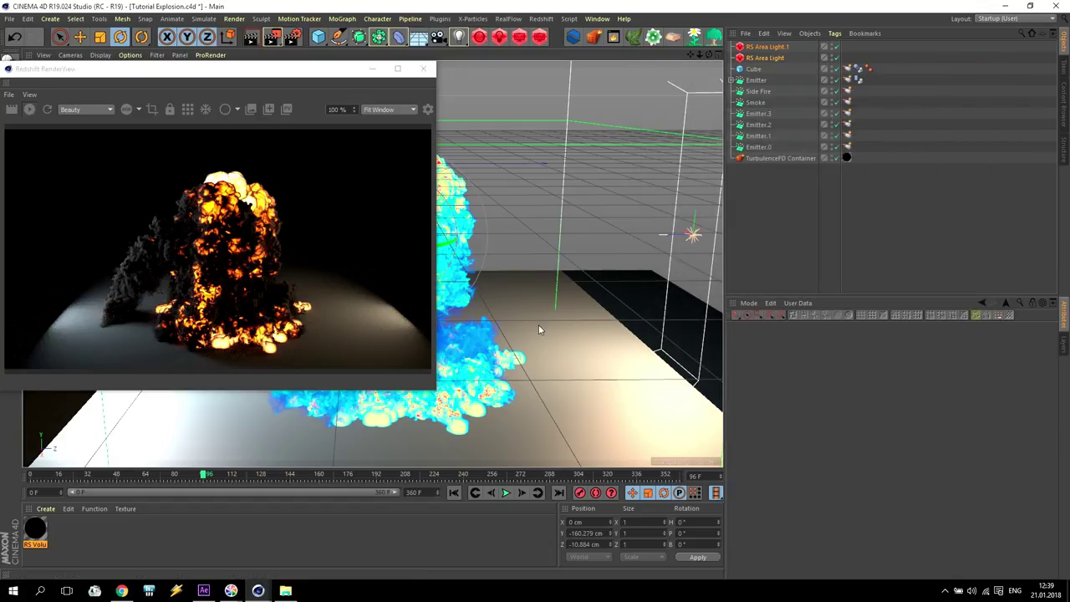
drag(239, 71, 267, 72)
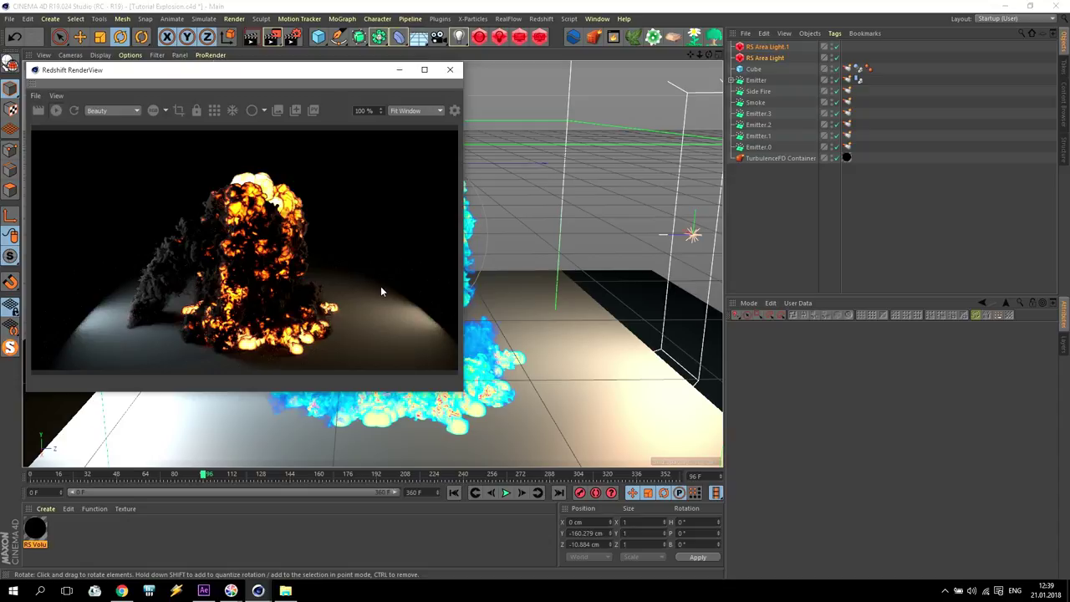
drag(359, 74, 956, 256)
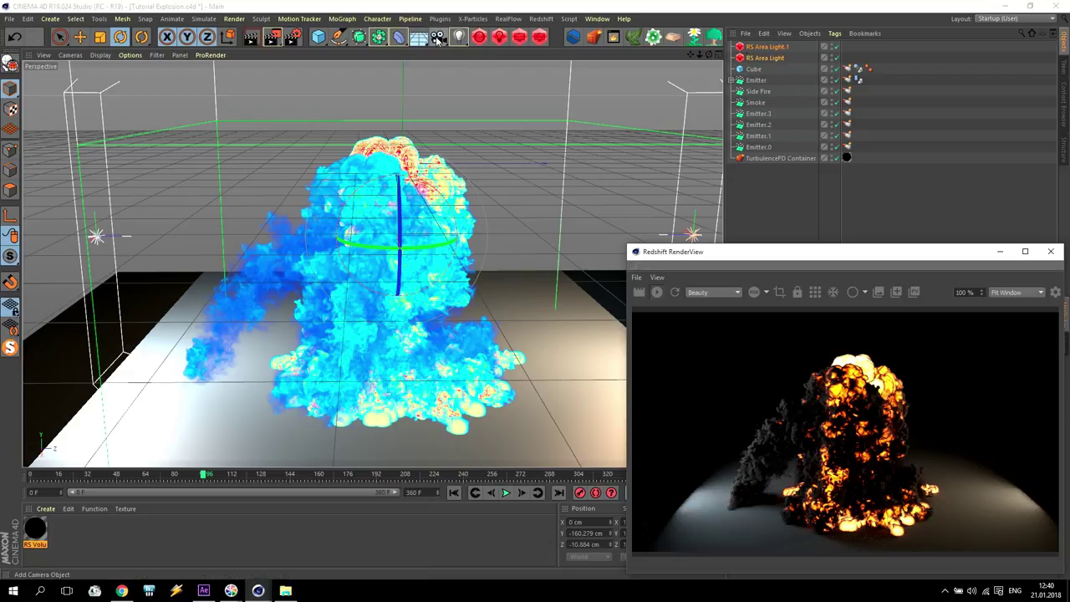
Add a new Camera, look through it, and work in a maximised Front view with RenderView closed
click(438, 36)
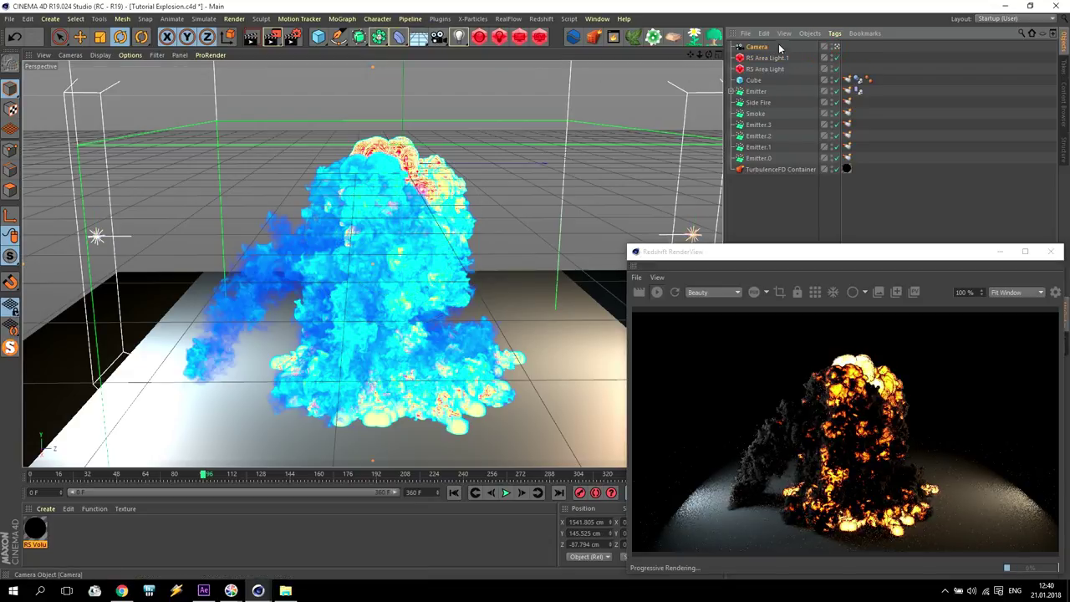
drag(842, 251, 851, 136)
drag(372, 334, 372, 263)
drag(690, 55, 573, 112)
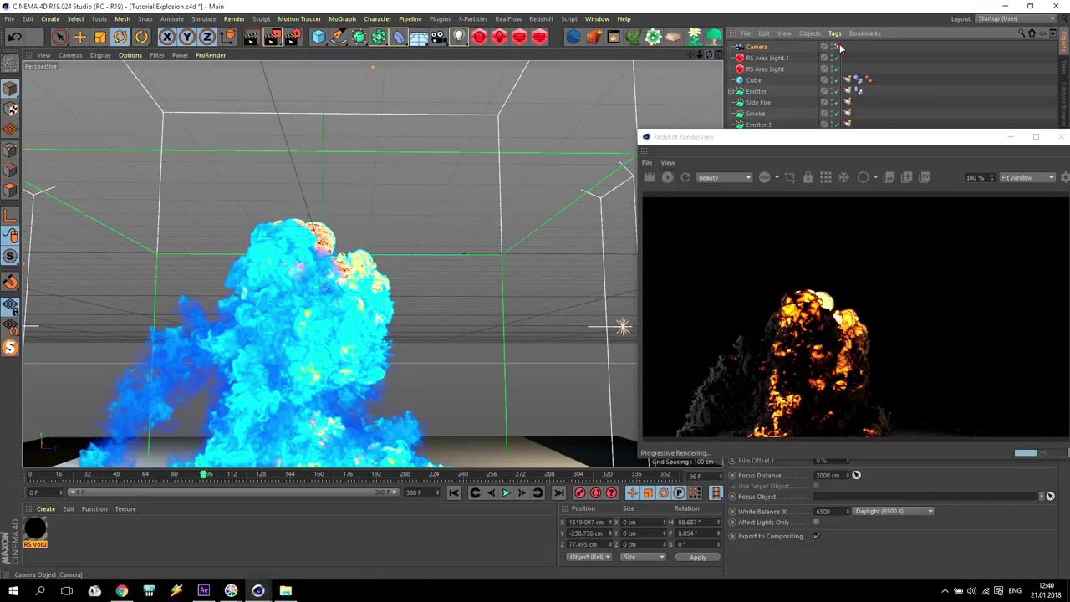
click(837, 47)
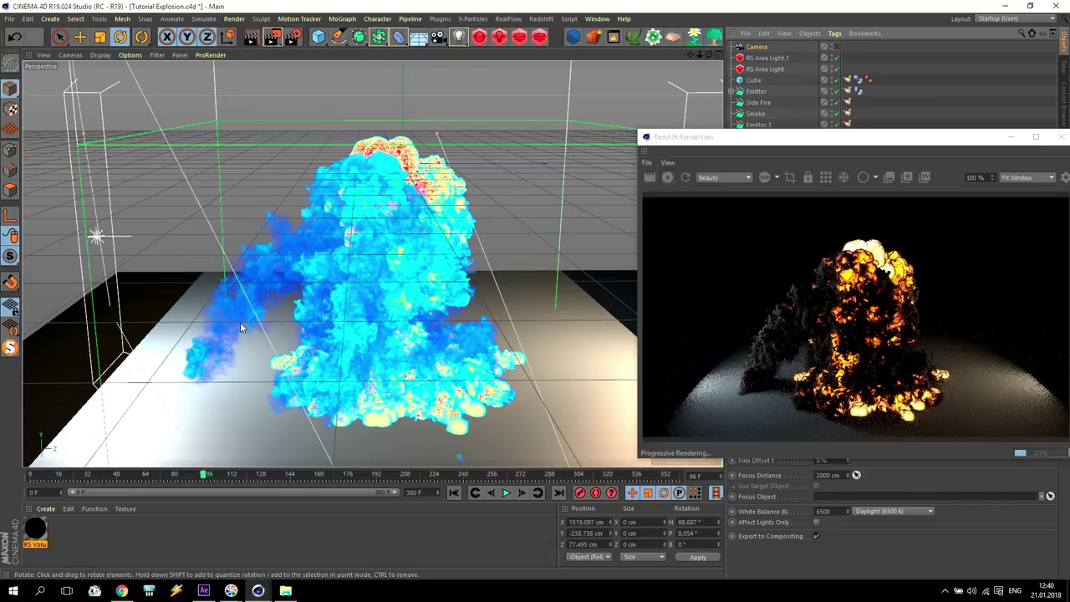
middle_click(240, 322)
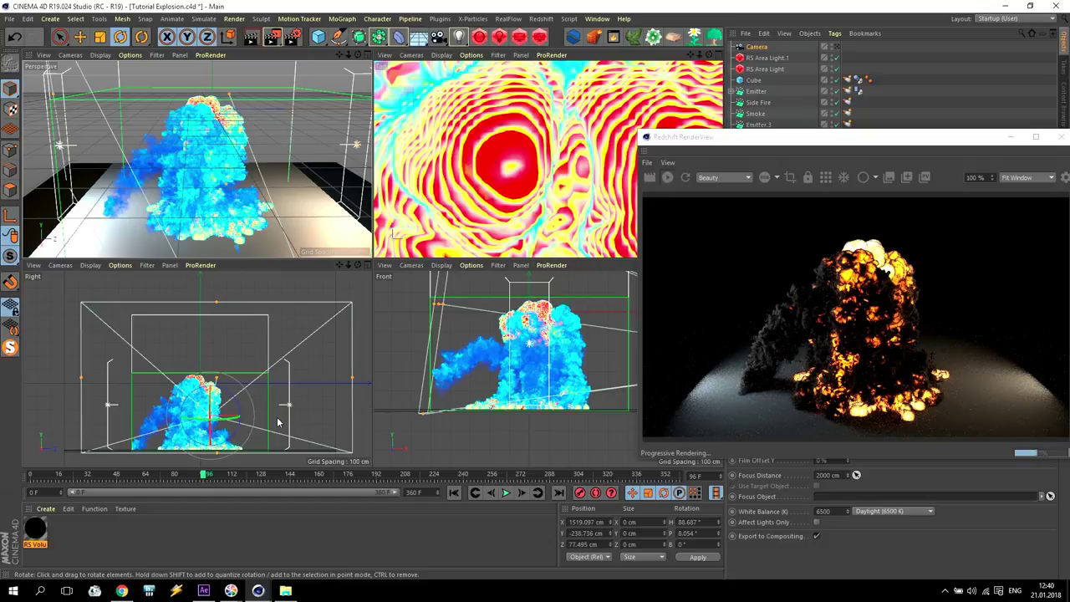
middle_click(504, 400)
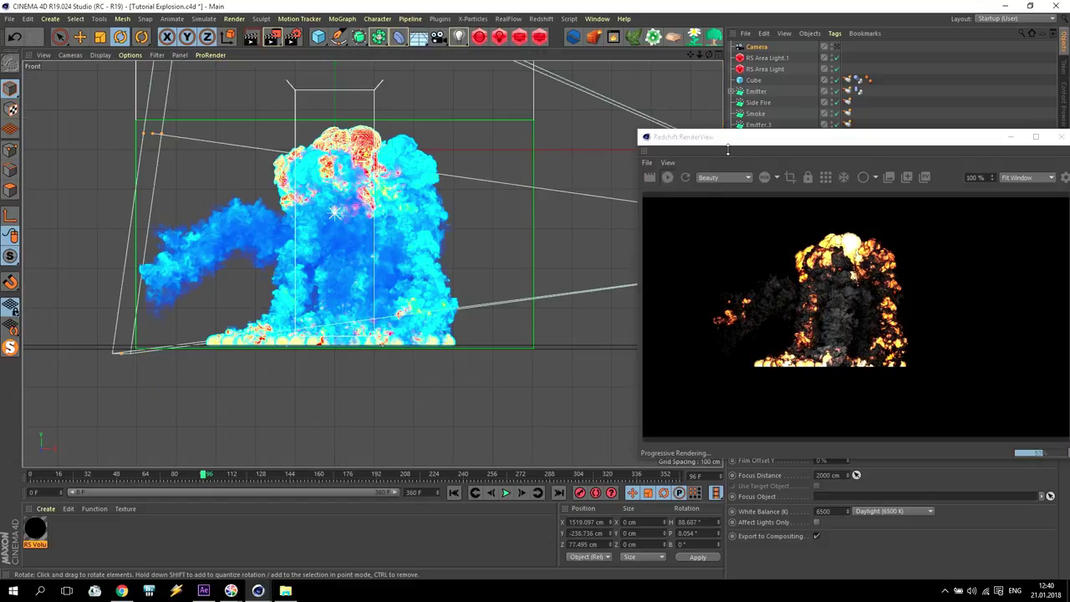
click(1059, 136)
drag(700, 54, 526, 314)
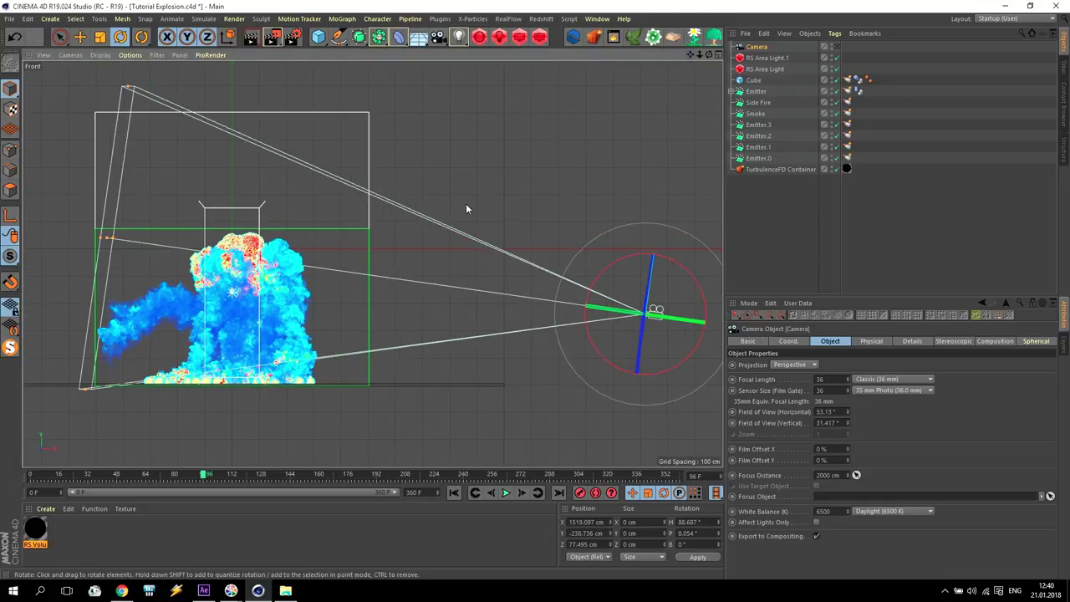
Lower the camera to Y -447.59 cm and set its heading to 90° and pitch to about 14°
click(80, 36)
drag(642, 270, 637, 328)
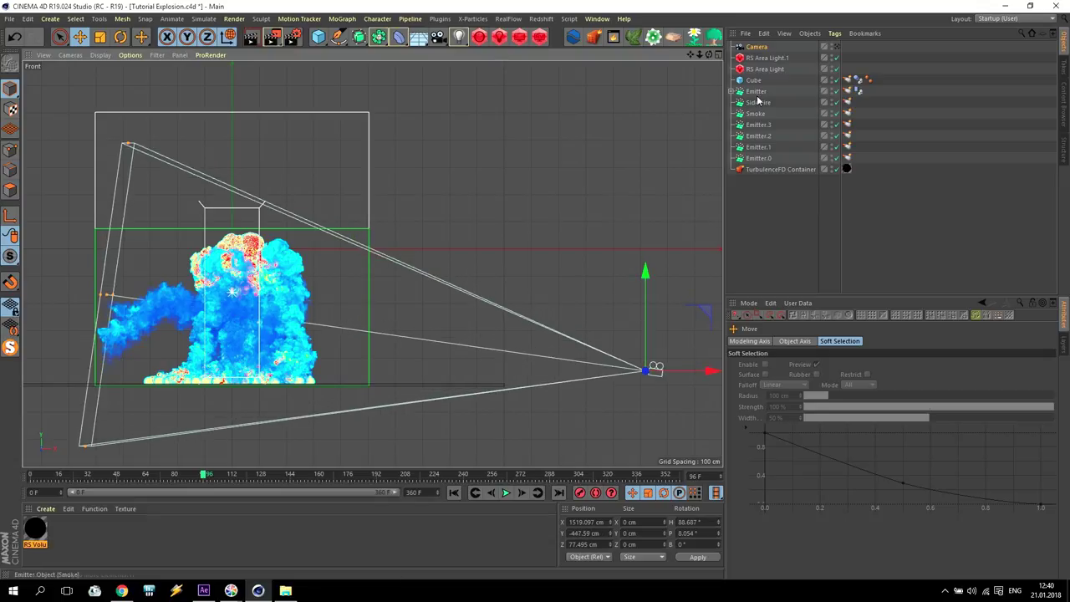
click(757, 47)
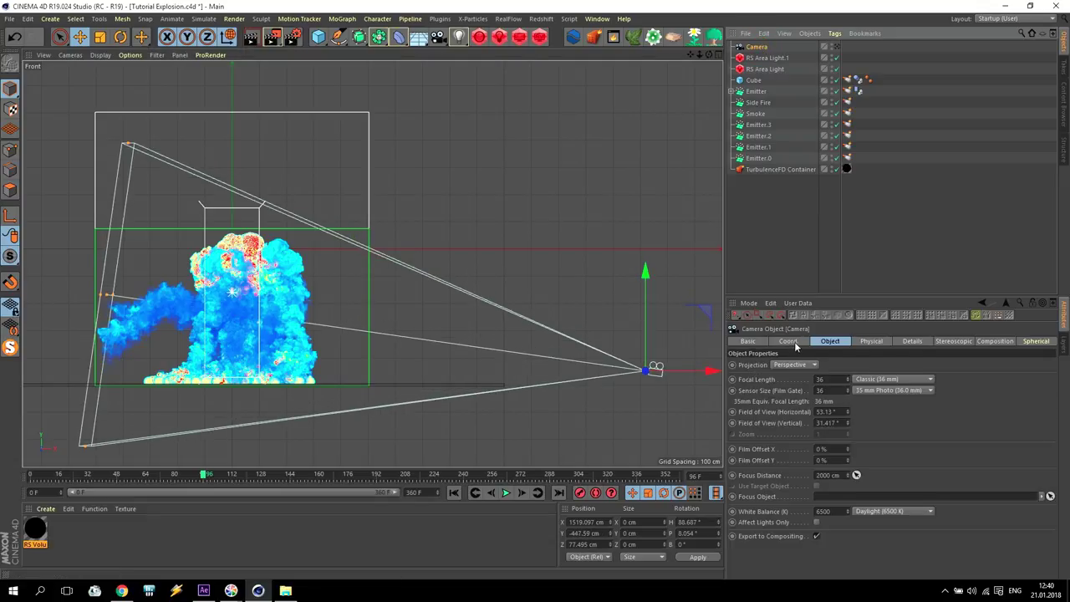
click(791, 341)
text(90)
key(Return)
drag(920, 376, 921, 364)
In the perspective view, set the camera's position to Z -41 cm and Y -441.59 cm
middle_click(615, 300)
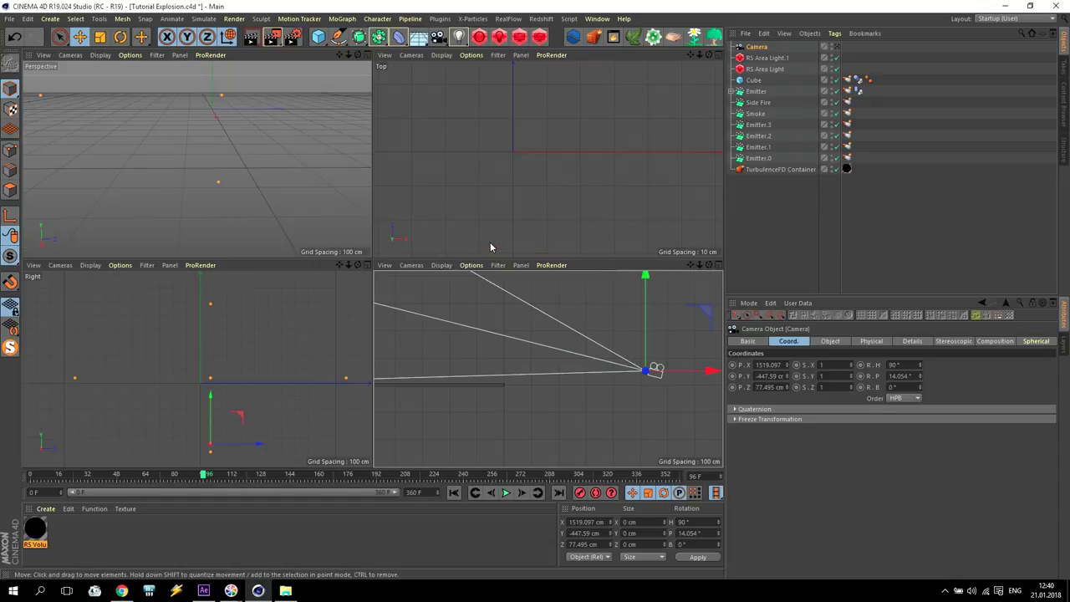
middle_click(202, 166)
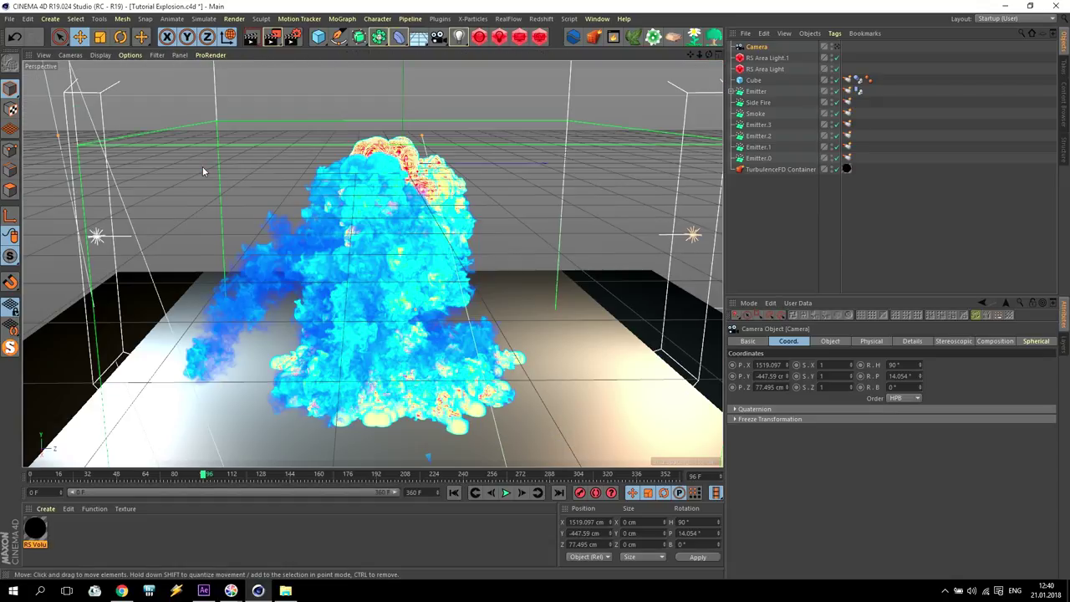
click(835, 47)
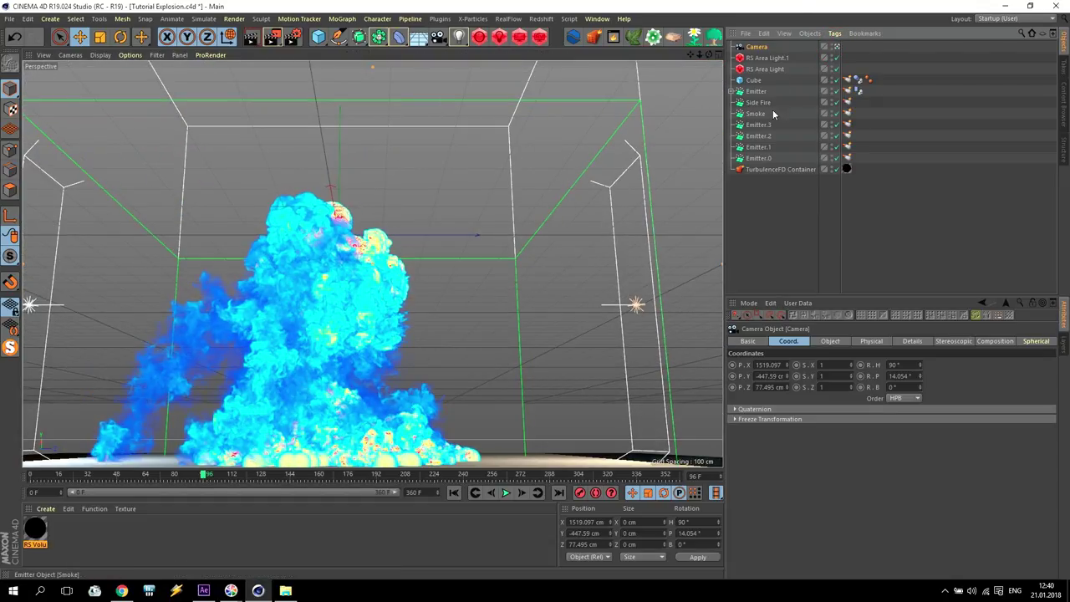
click(764, 388)
text(0)
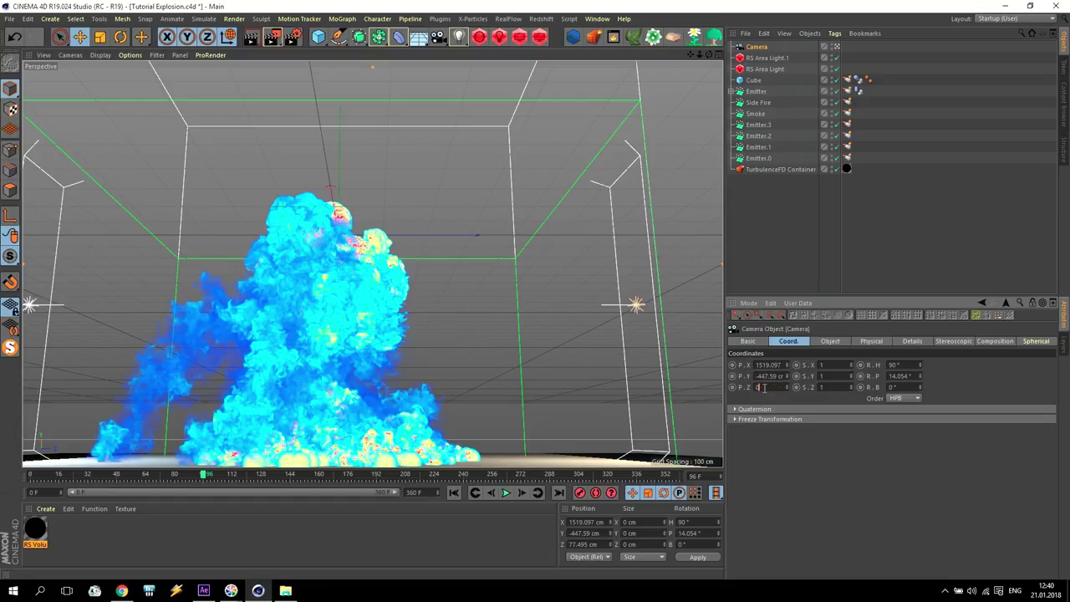
key(Return)
drag(787, 387, 788, 390)
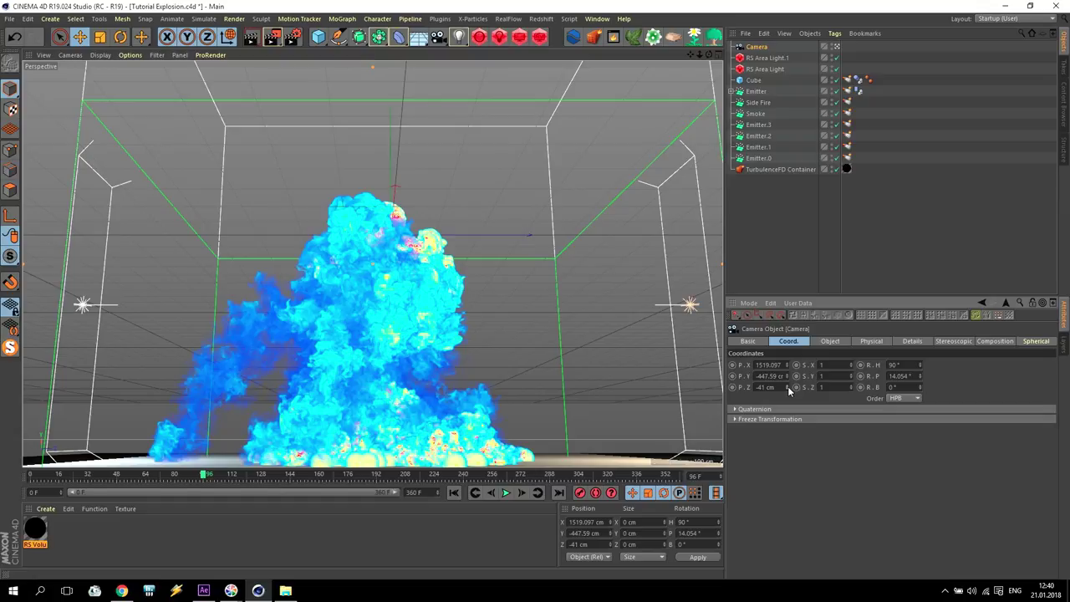
click(786, 378)
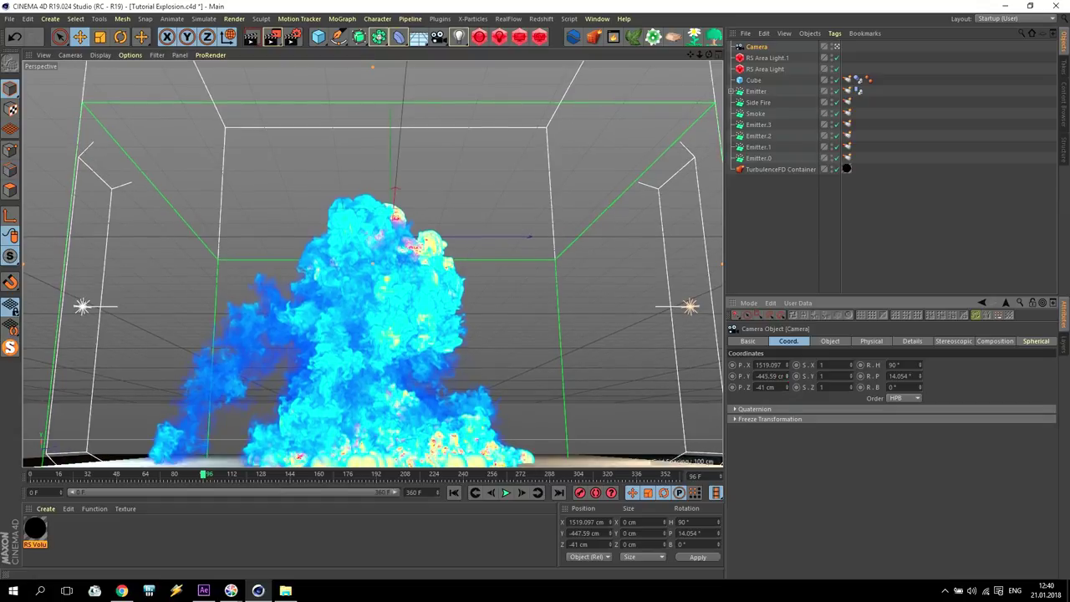
mouse_move(785, 379)
mouse_down()
mouse_move(786, 366)
mouse_move(786, 381)
mouse_up()
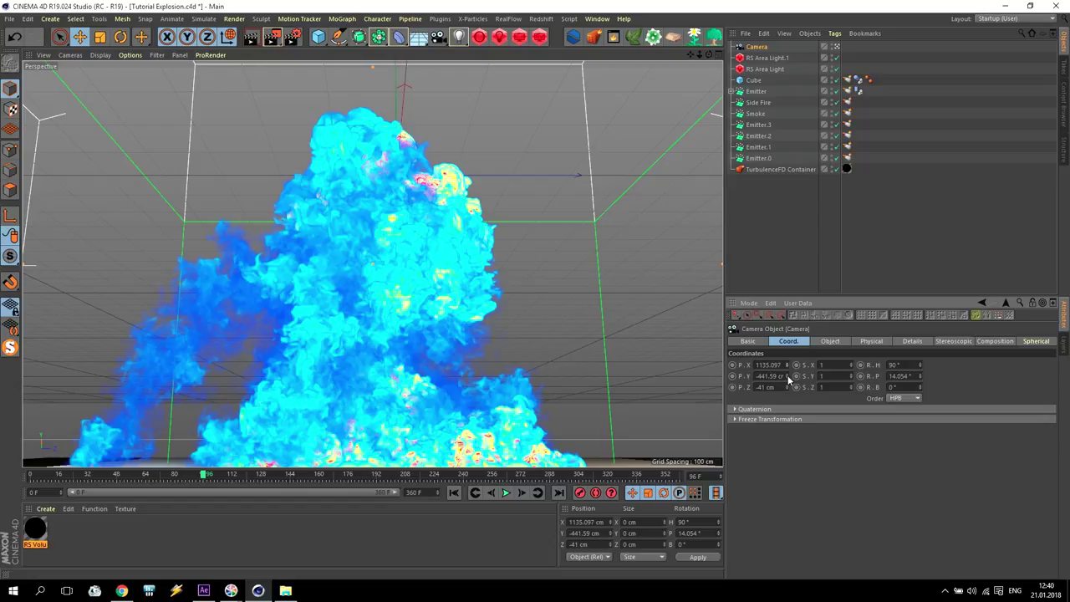
Reopen the Redshift RenderView at the upper left, start IPR, and set the timeline to frame 90
click(538, 42)
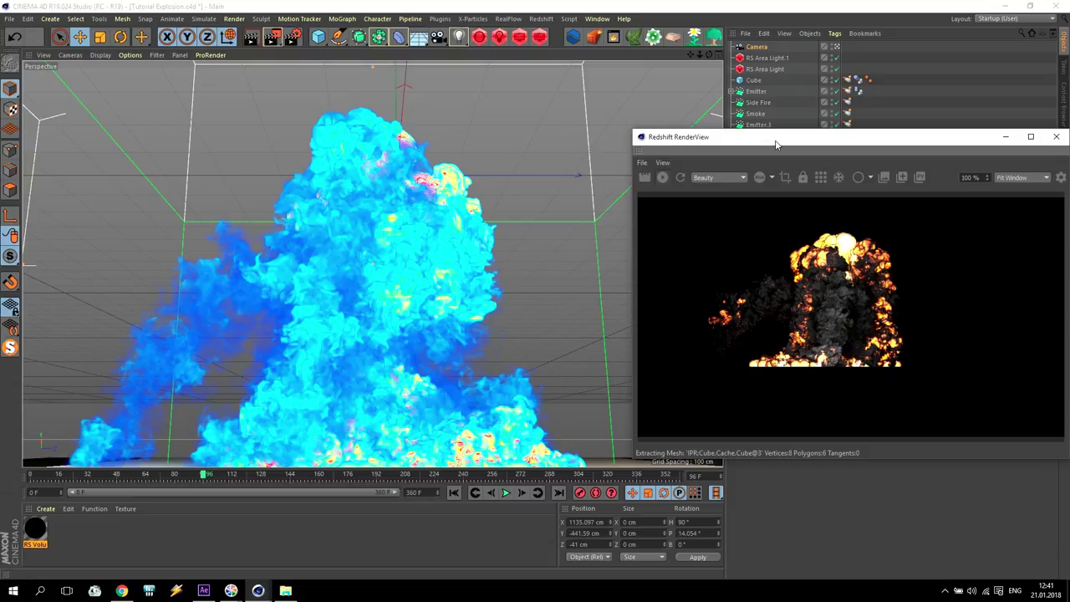
drag(776, 144, 176, 85)
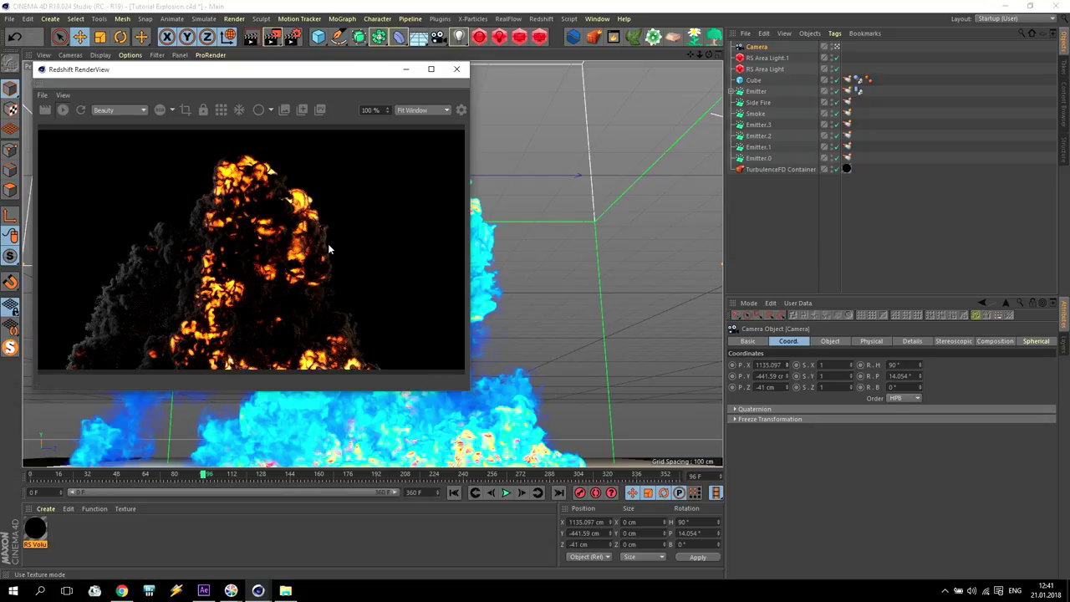
click(457, 68)
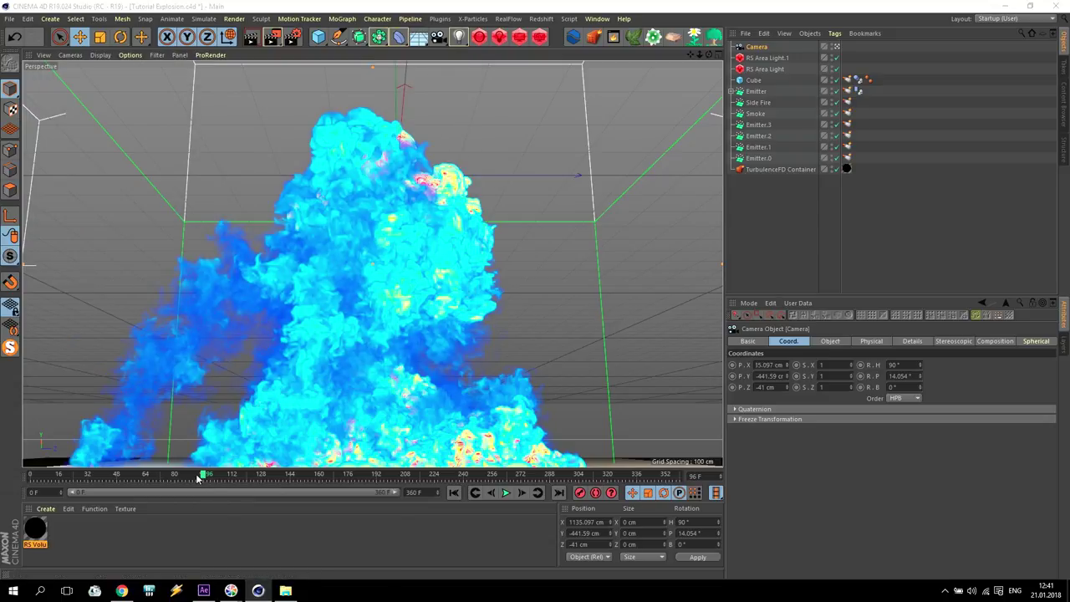
drag(199, 477, 185, 475)
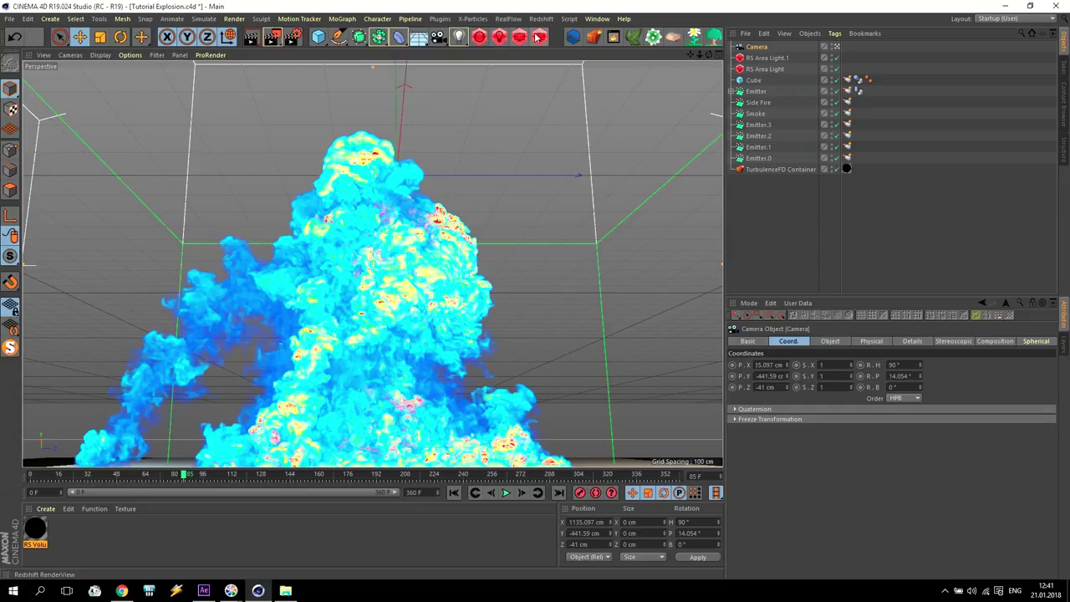
click(539, 36)
click(65, 111)
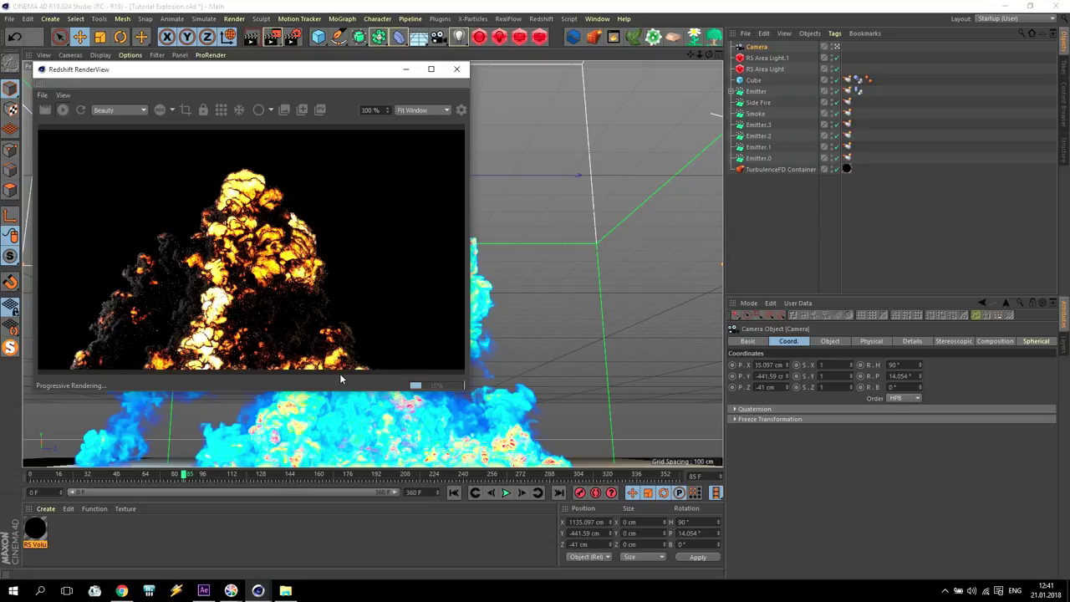
click(192, 478)
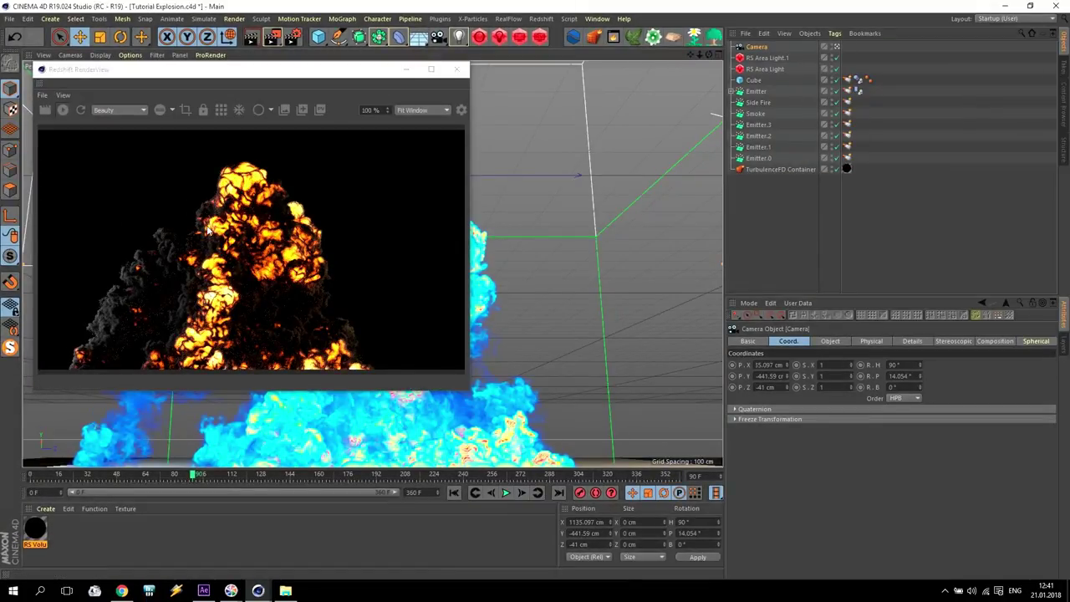
Close RenderView and set the render output resolution to 1920 × 1080 in Render Settings
click(452, 72)
click(289, 40)
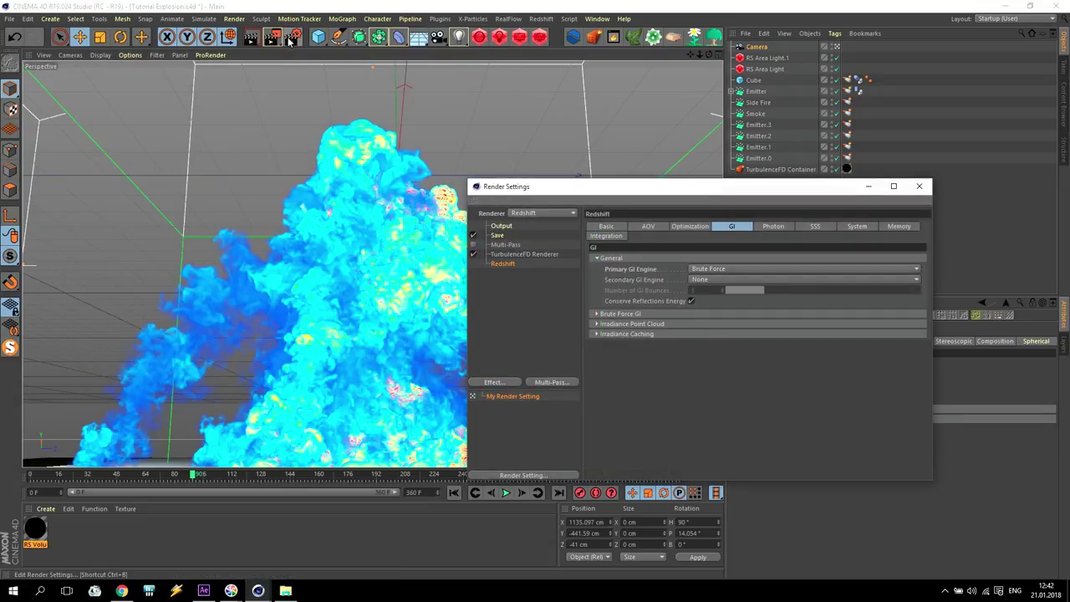
click(501, 226)
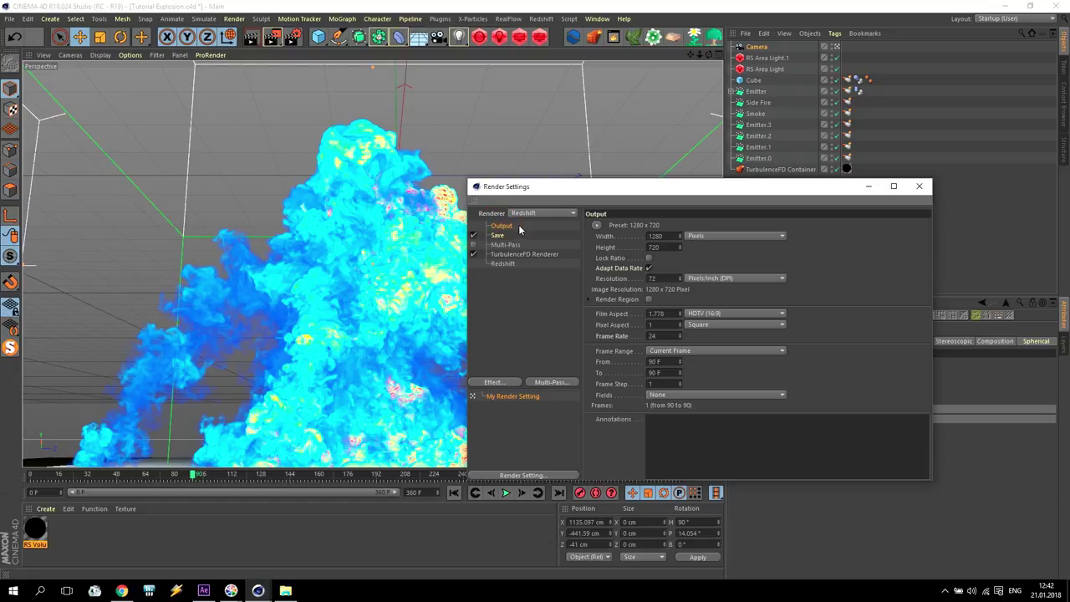
double_click(675, 237)
text(1920)
key(Tab)
text(1080)
key(Return)
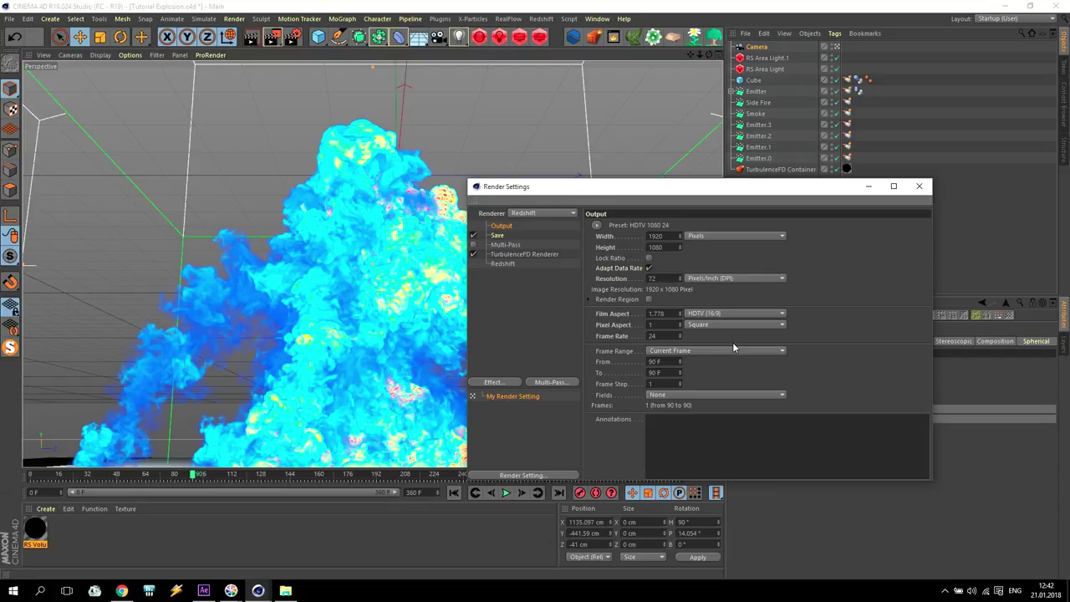
click(659, 351)
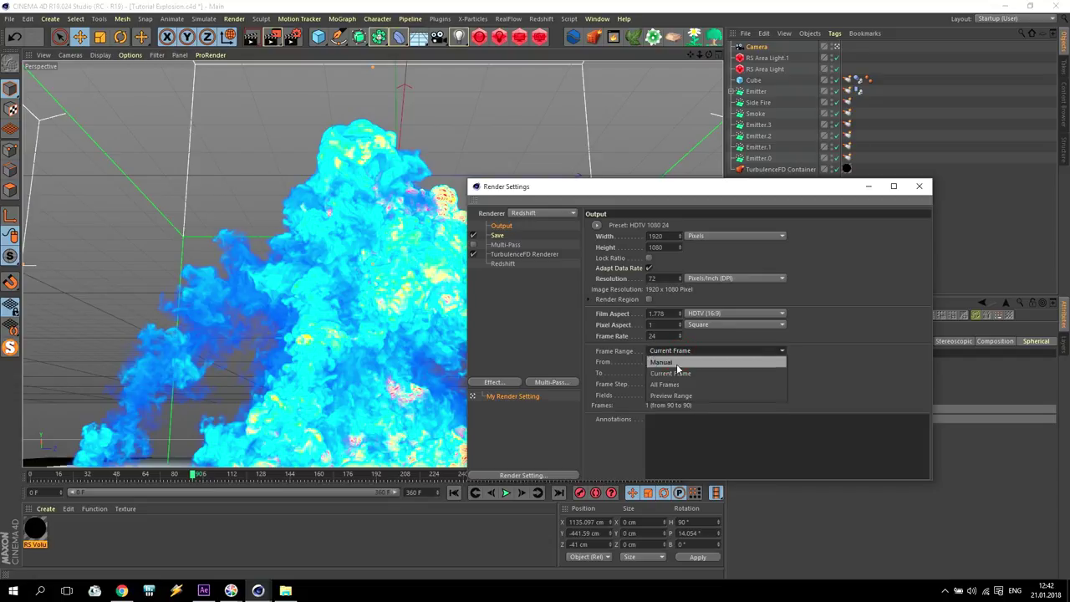
click(879, 359)
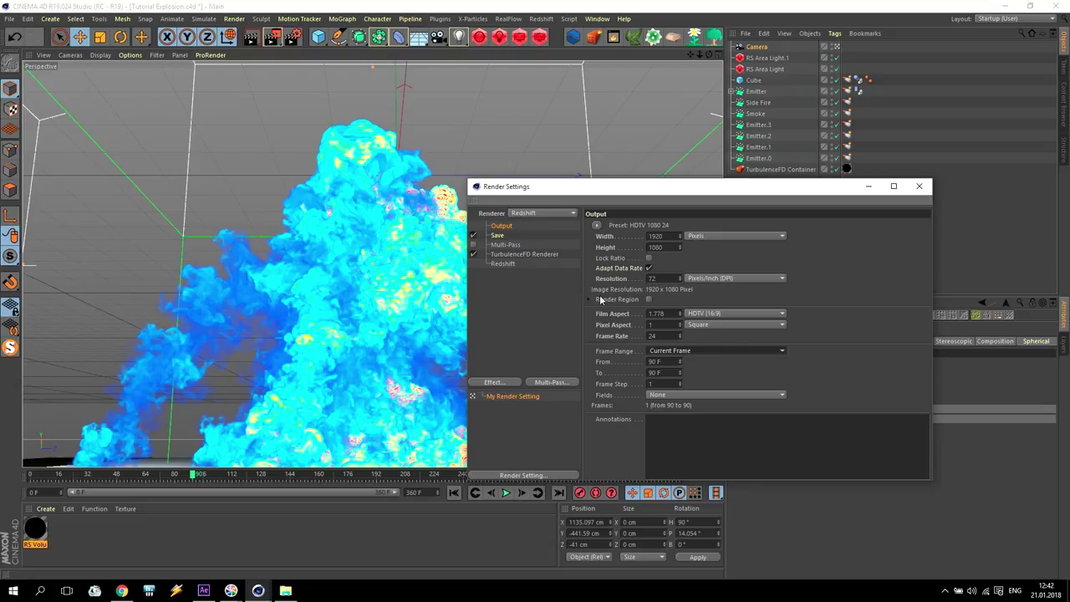
click(497, 237)
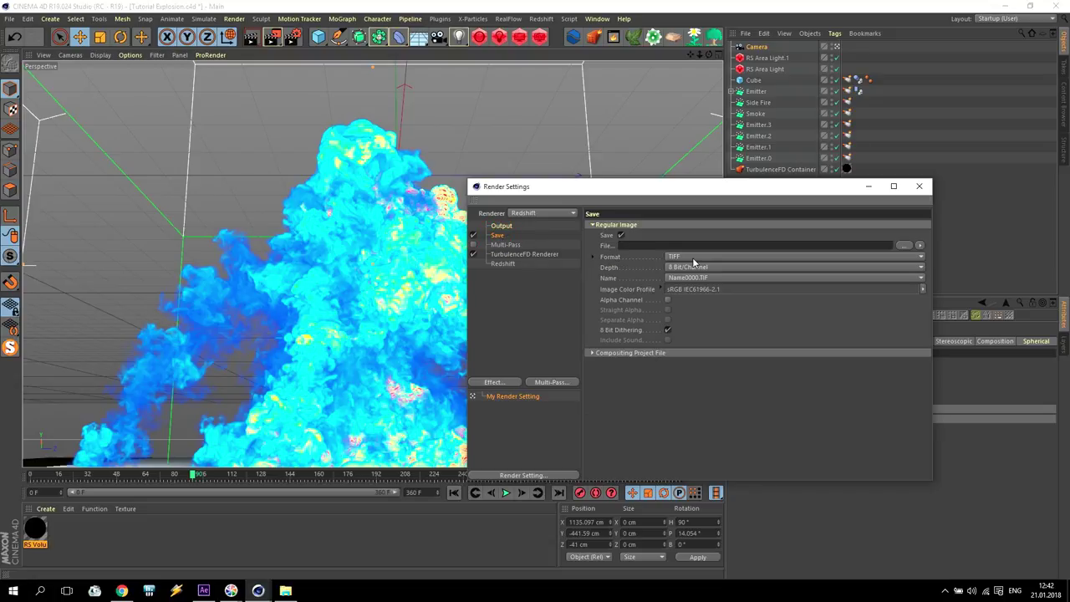
For the render save path, create and open a 'Tutorial Explosion' folder on the Desktop
click(904, 245)
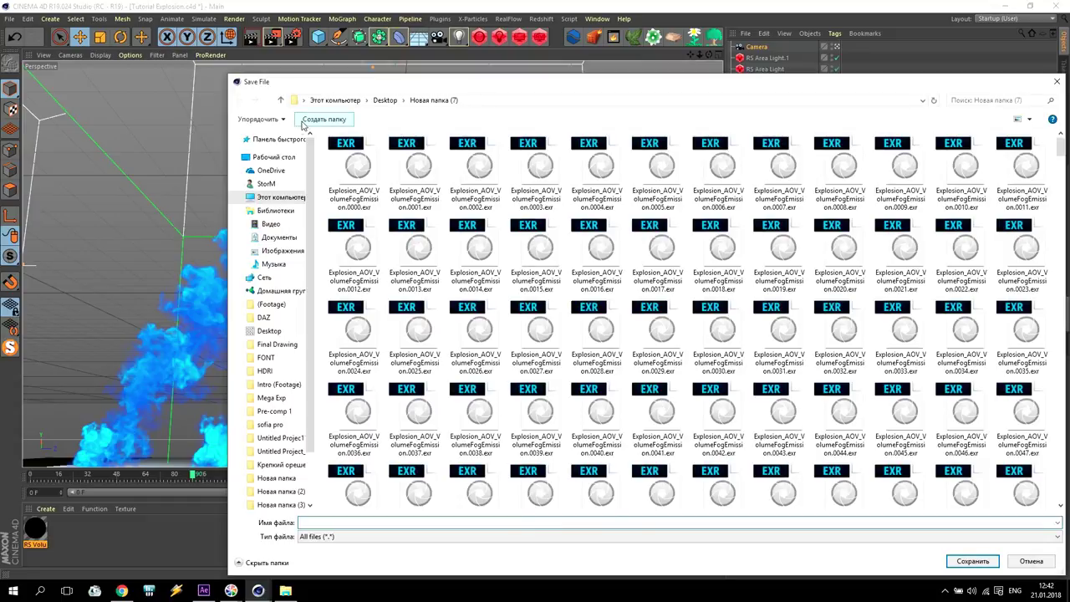
click(322, 120)
click(281, 100)
click(324, 117)
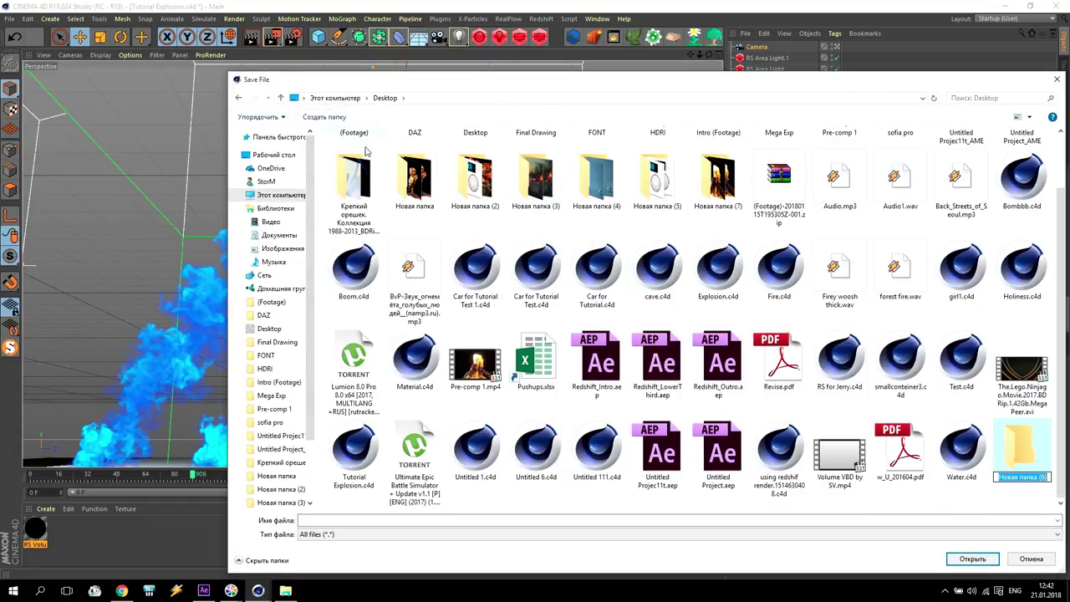
text(T)
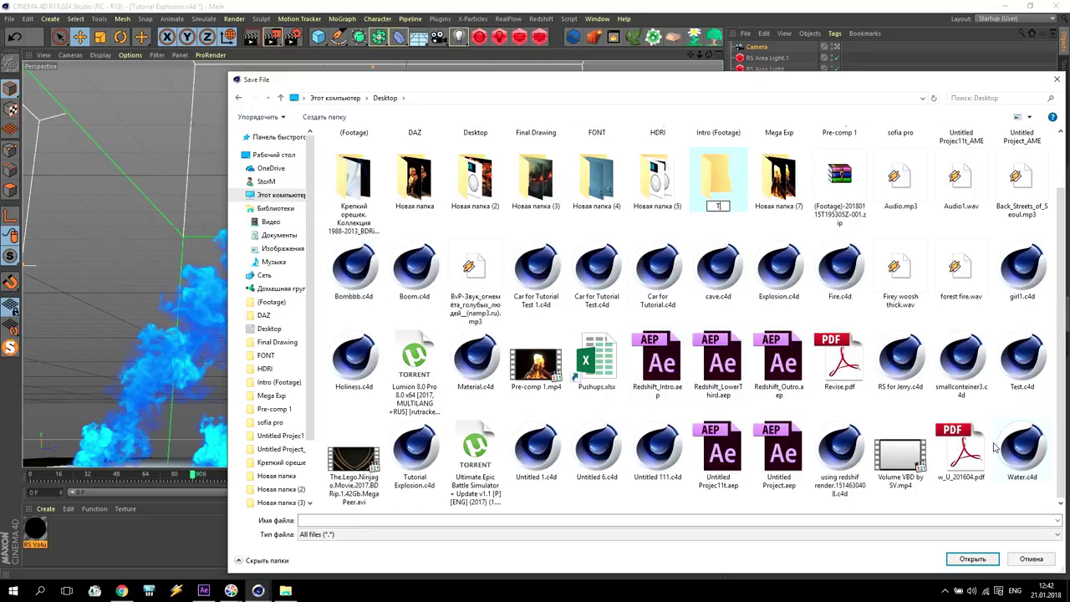
text(utorial Explosion)
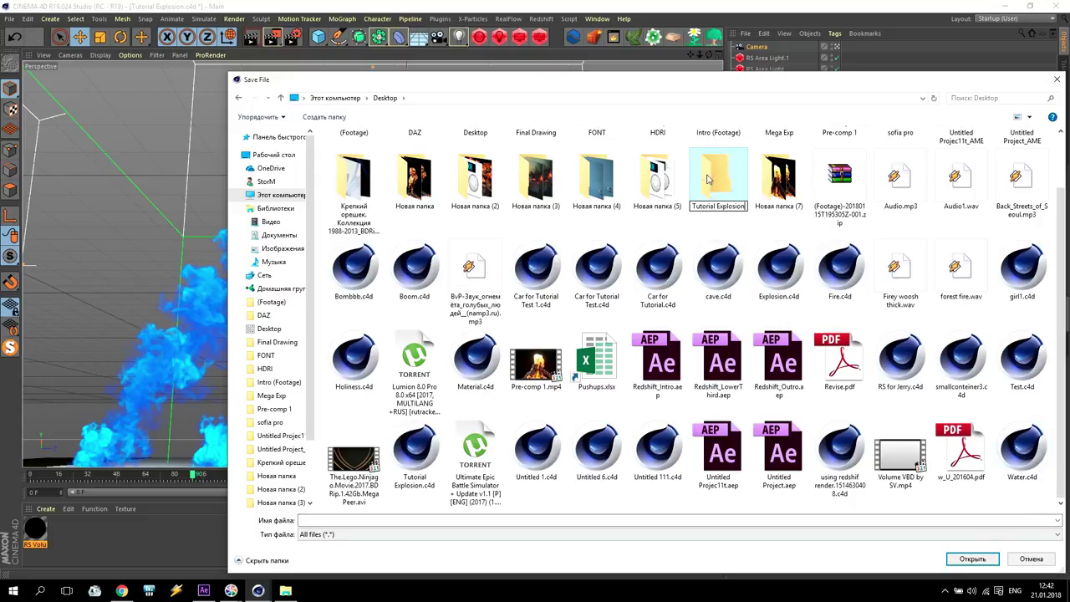
key(Return)
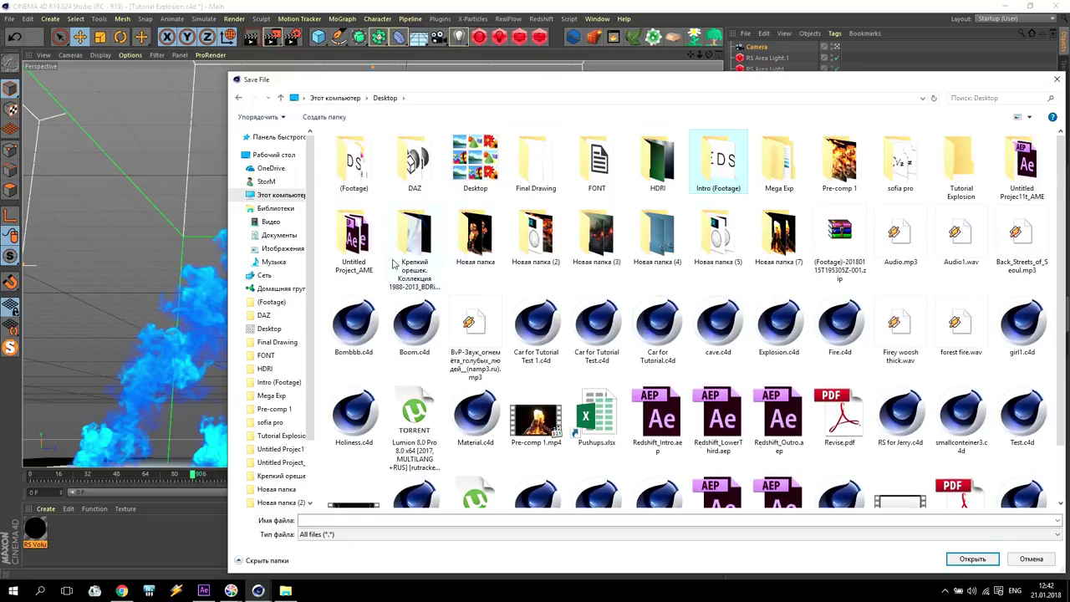
click(965, 164)
double_click(965, 164)
Name the output file 'Fire' and set the save format to PNG
click(330, 520)
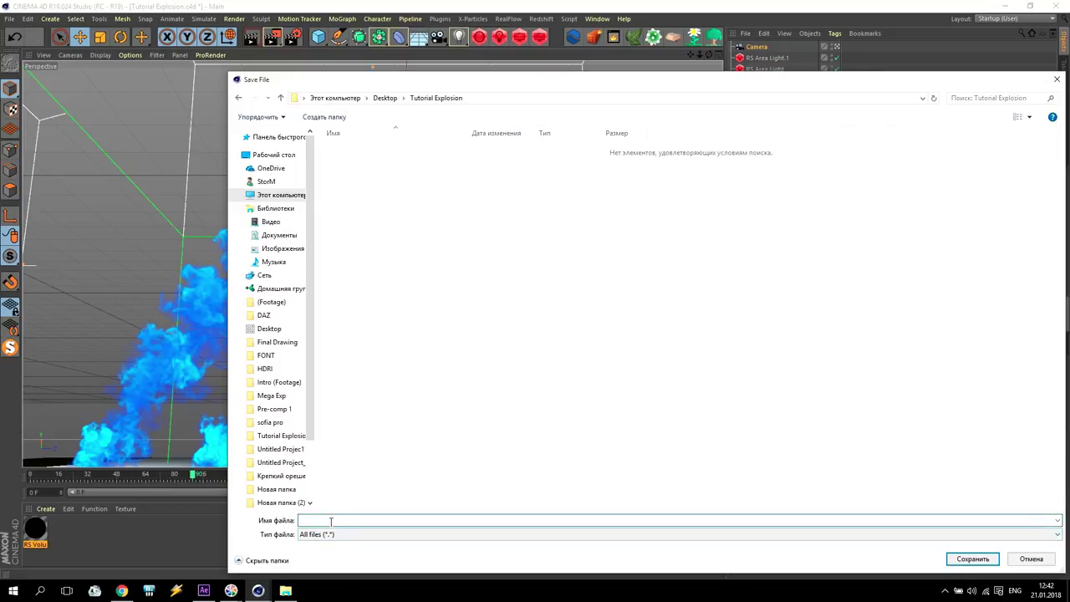
click(972, 558)
click(678, 257)
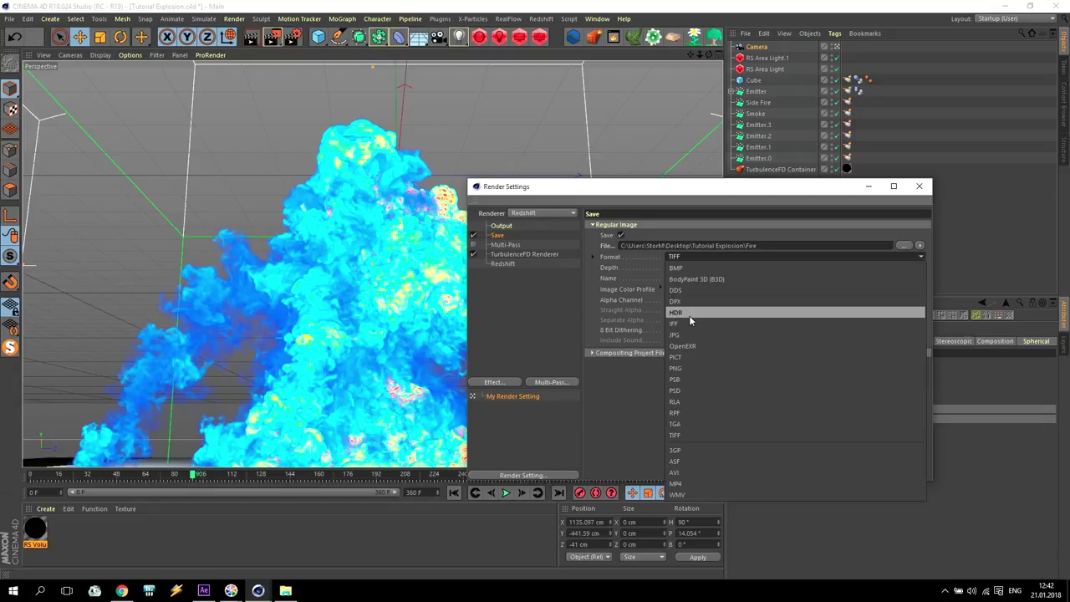
click(678, 368)
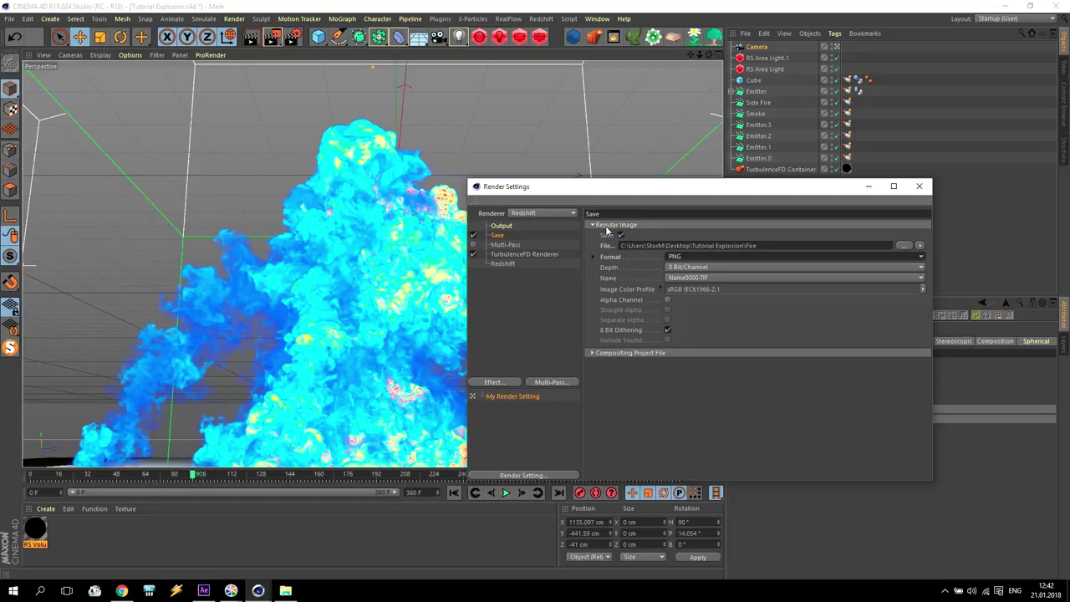
click(501, 264)
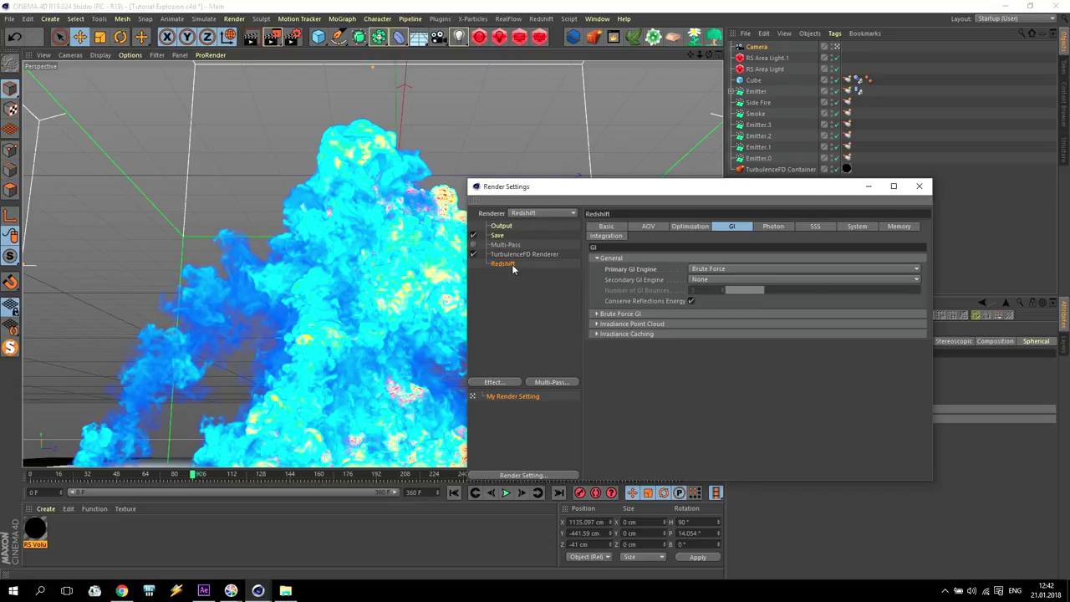
Under Redshift's Sampling Overrides, enable Volume Override Samples at 256
click(606, 226)
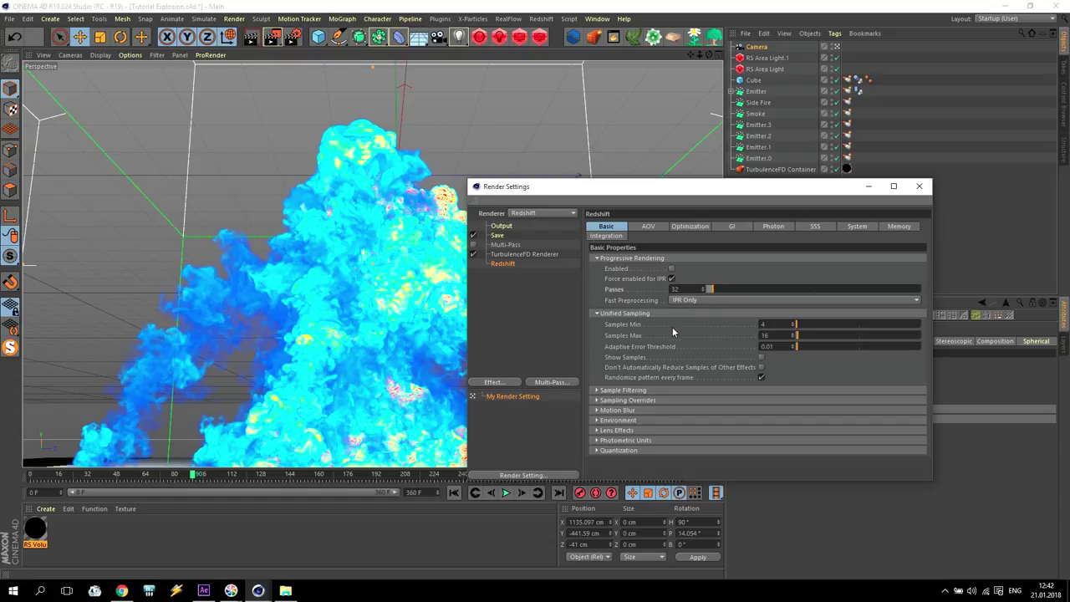
click(596, 400)
drag(927, 294, 942, 409)
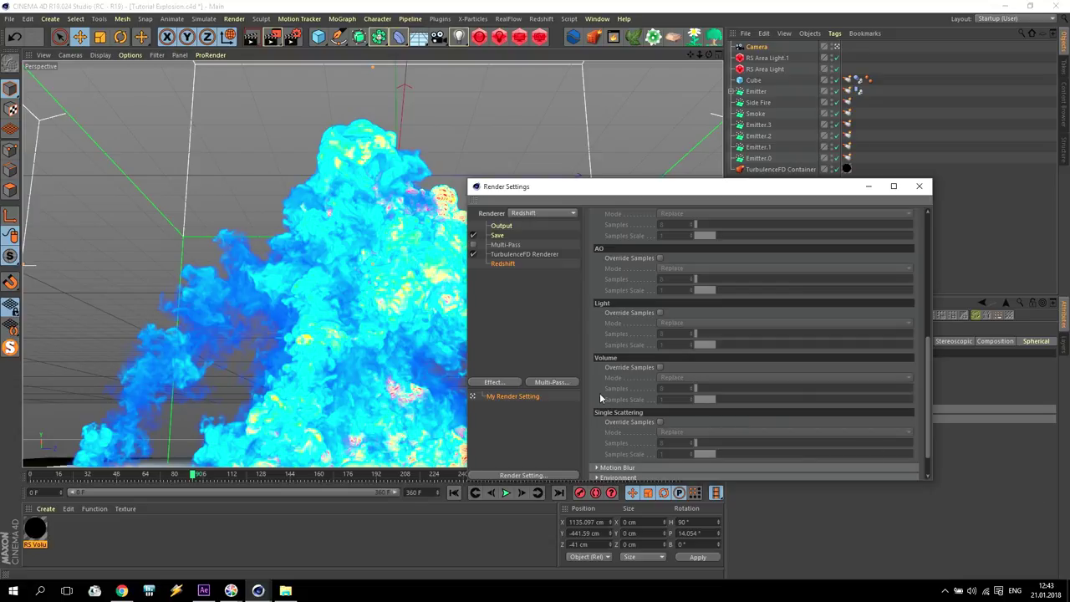
click(660, 367)
click(652, 387)
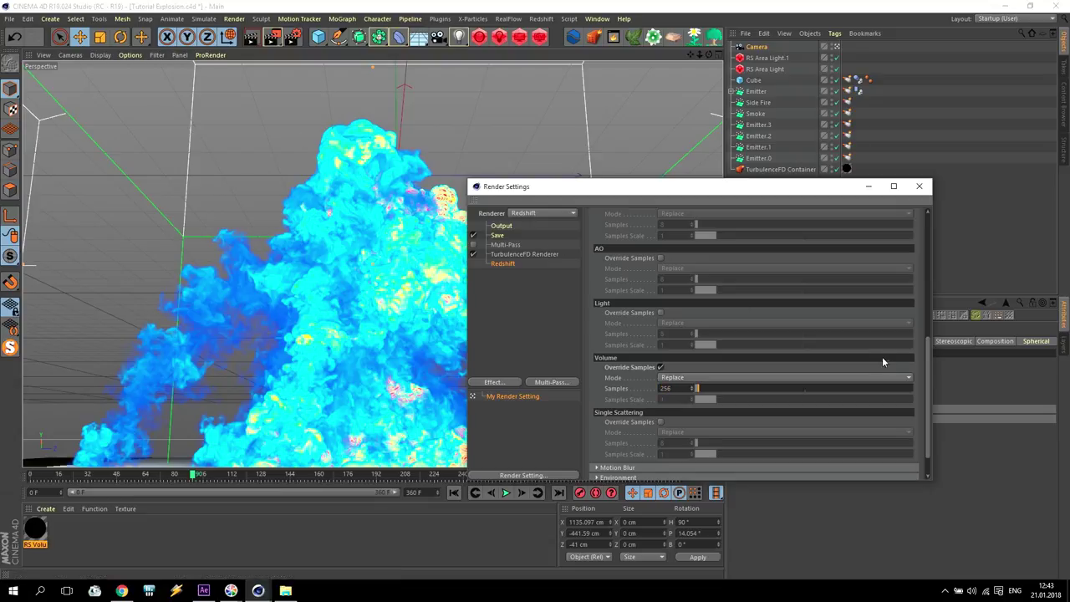
Set Redshift's Unified Sampling Samples Min and Samples Max both to 64
drag(931, 393, 934, 266)
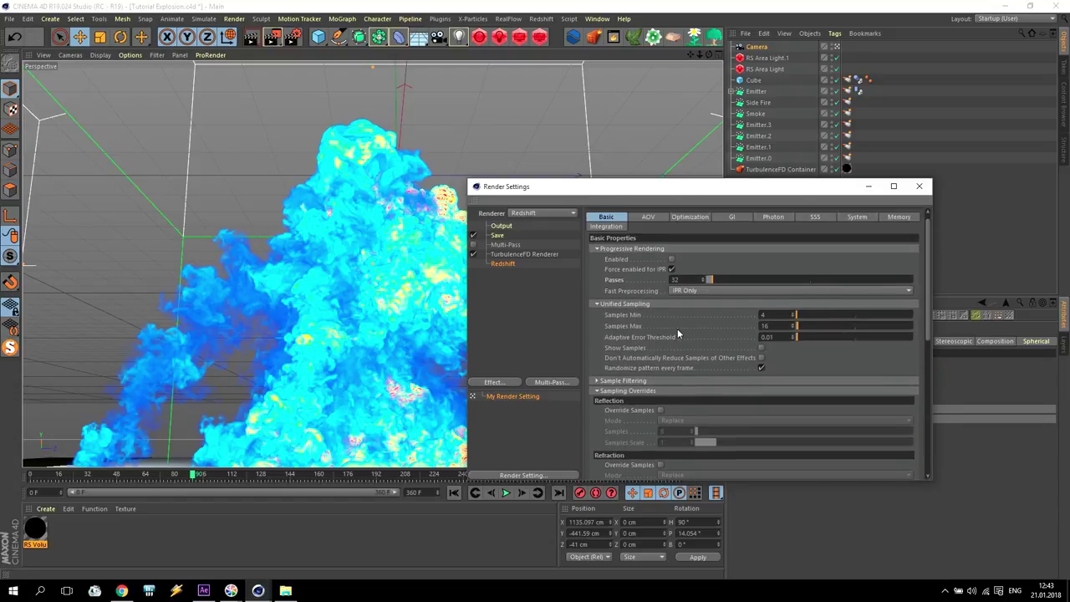
scroll(714, 325, down, 1)
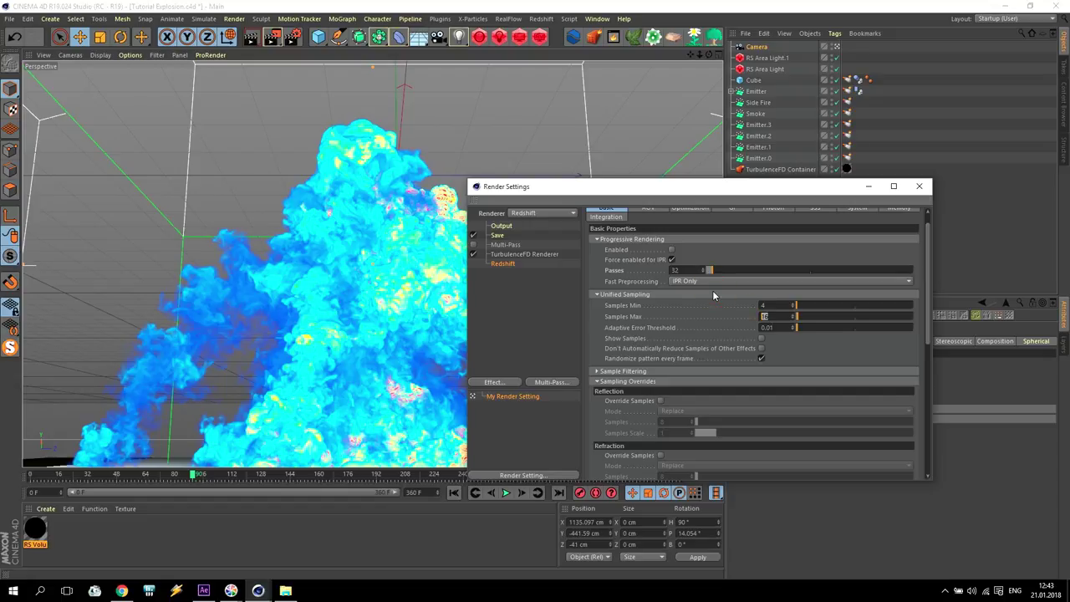
text(64)
click(762, 305)
text(32)
key(Return)
drag(926, 331, 927, 282)
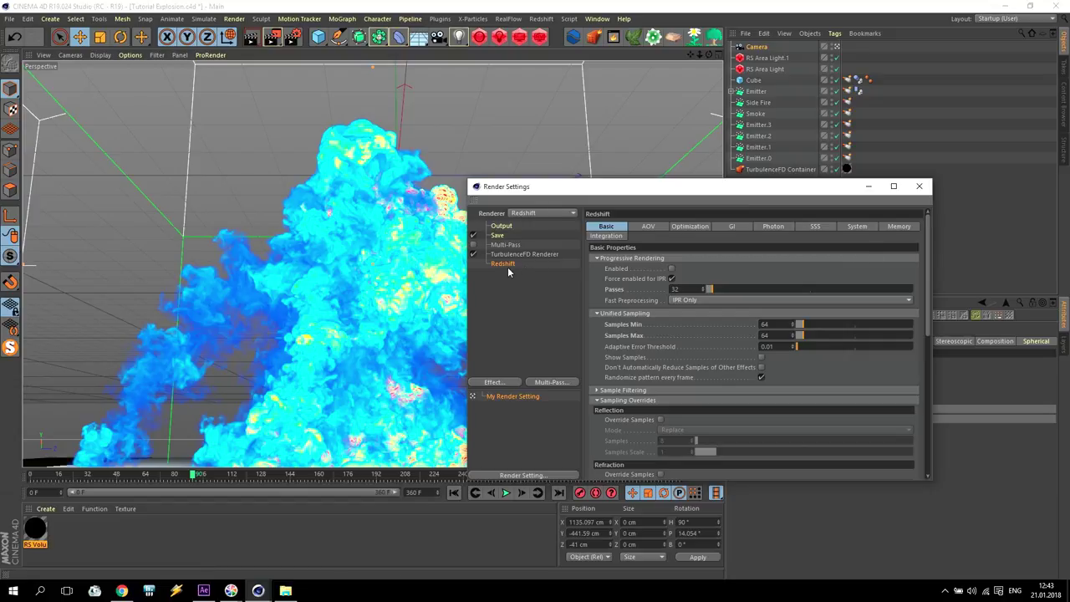
Set Redshift AOV Mode to Enabled with two AOVs
click(647, 228)
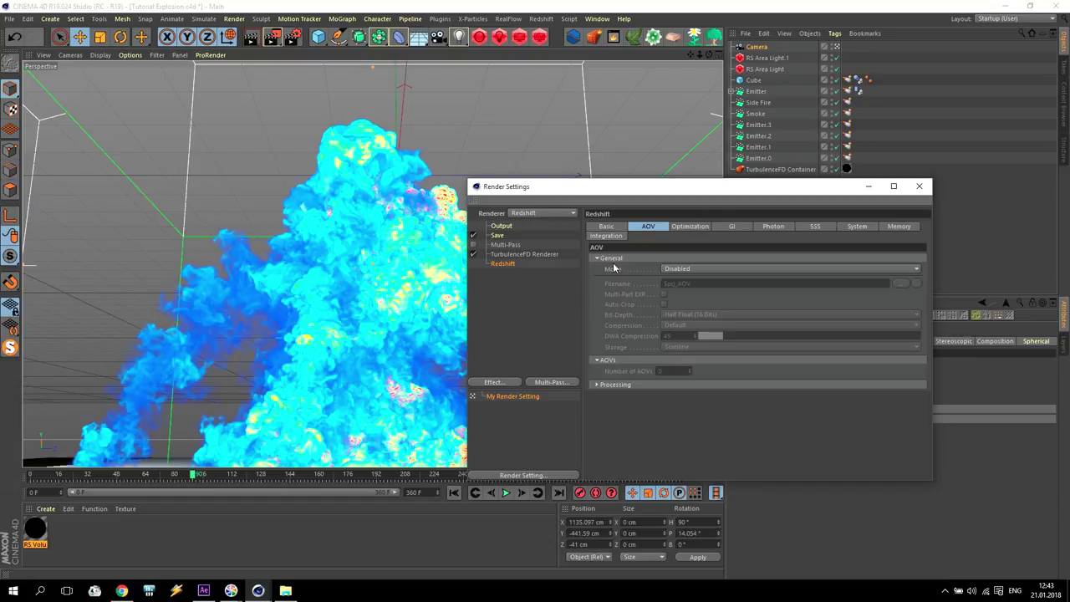
click(681, 269)
click(684, 289)
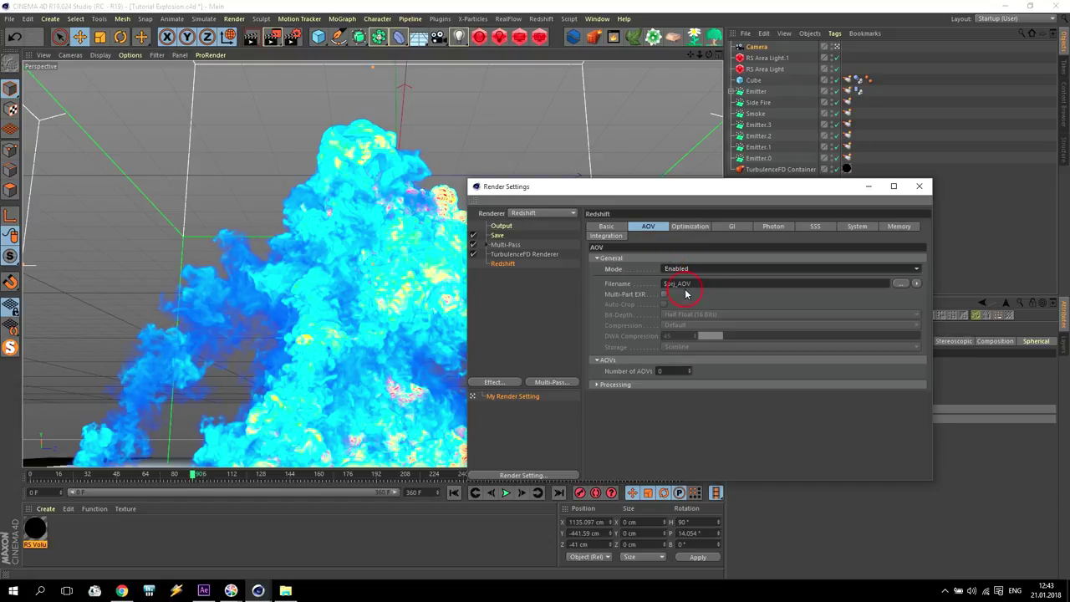
click(597, 258)
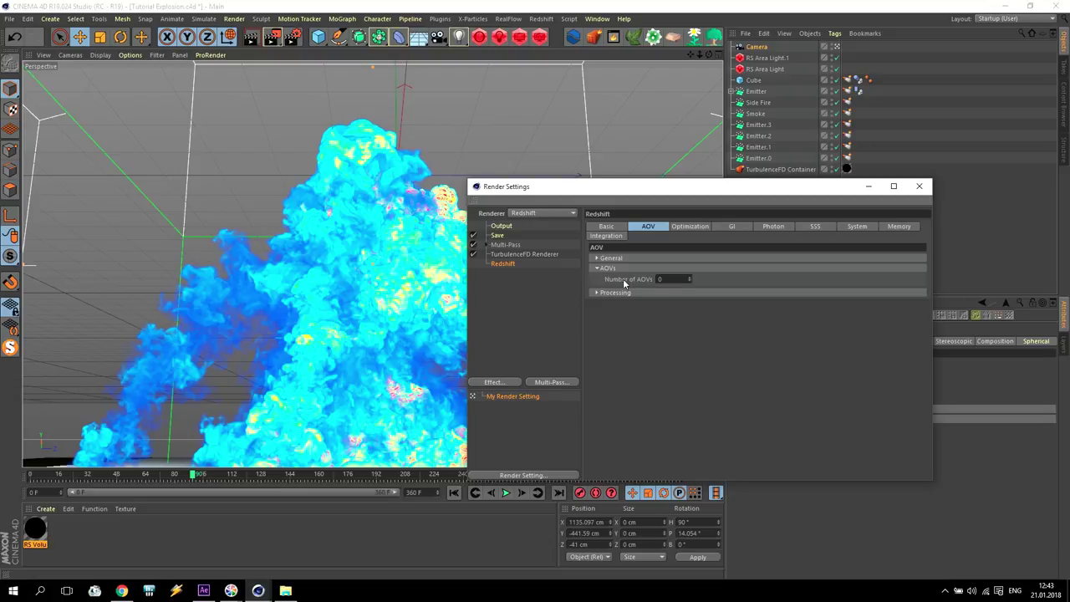
click(688, 277)
click(689, 278)
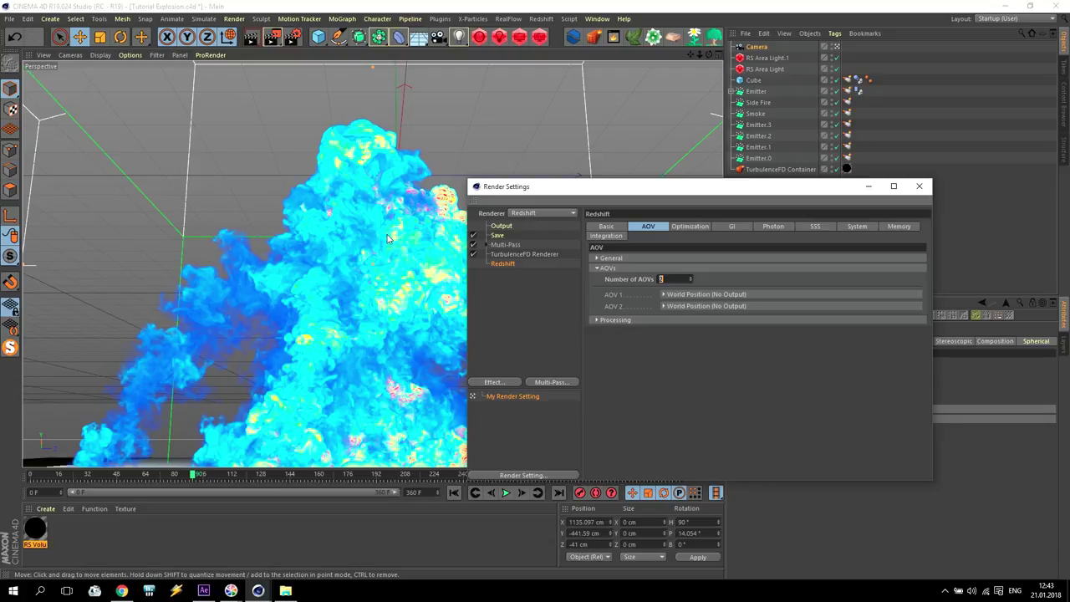
Make AOV 1 a Volume Fog Emission pass with Multi-Pass output enabled
click(664, 294)
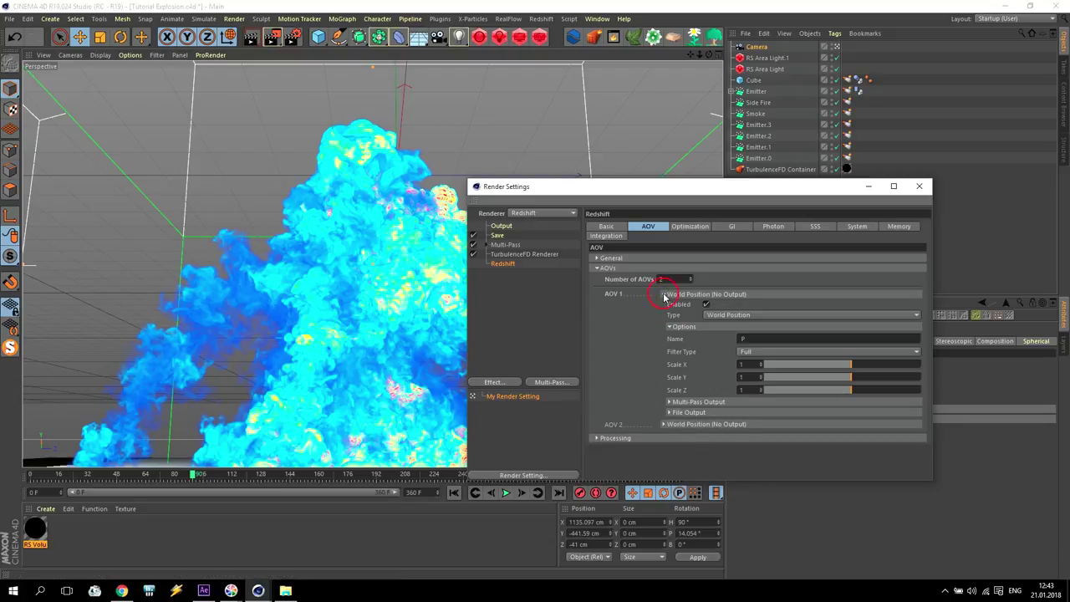
click(721, 316)
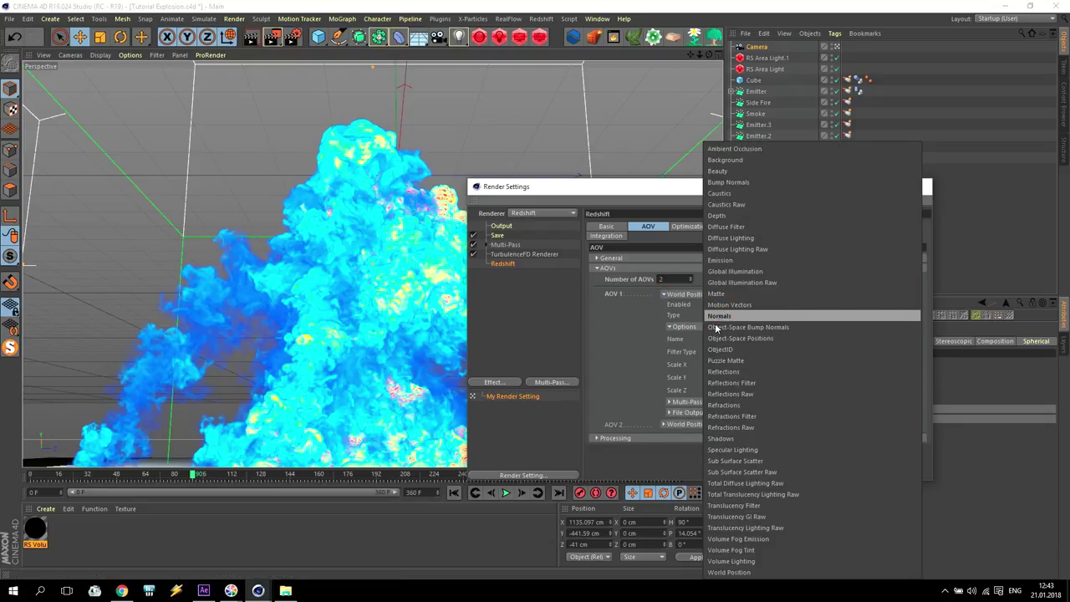
click(735, 539)
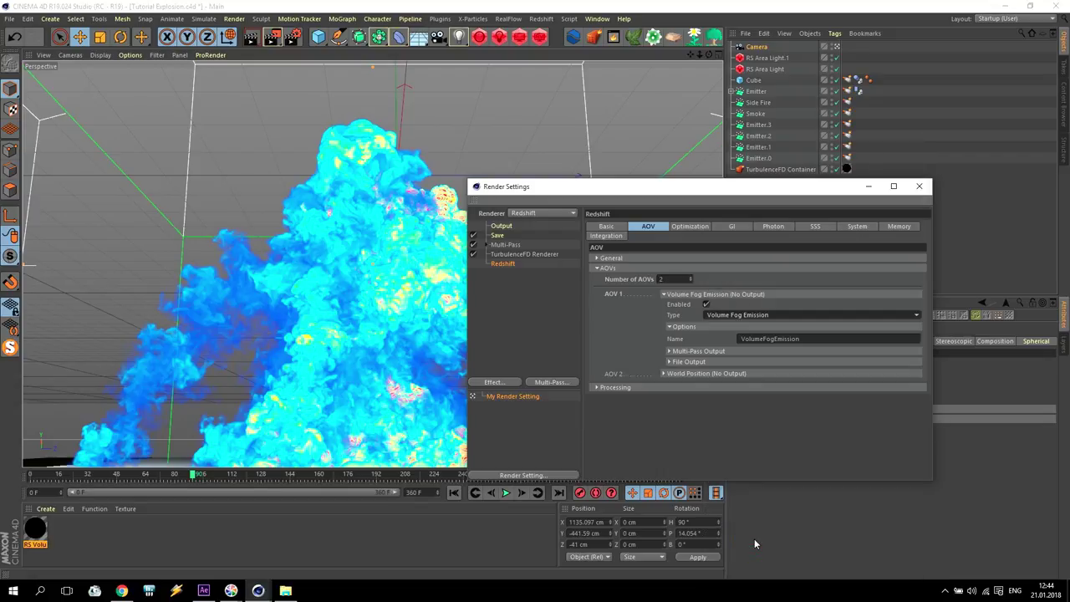
click(669, 352)
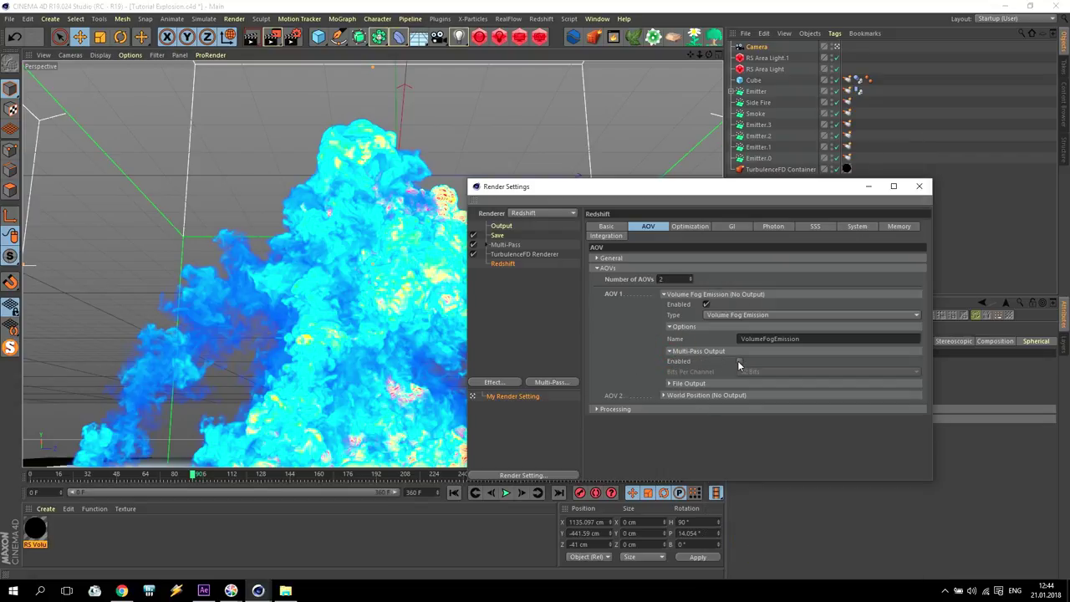
click(740, 362)
click(674, 352)
Enable AOV 1's file output at Float (32 Bits) bit depth
click(674, 362)
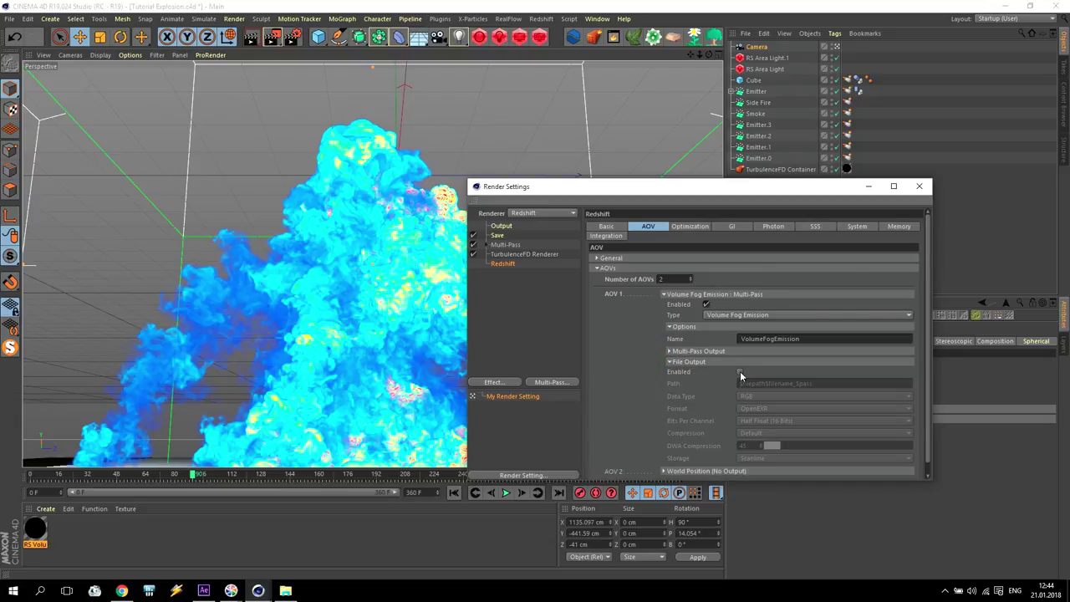
click(738, 372)
click(774, 421)
click(770, 445)
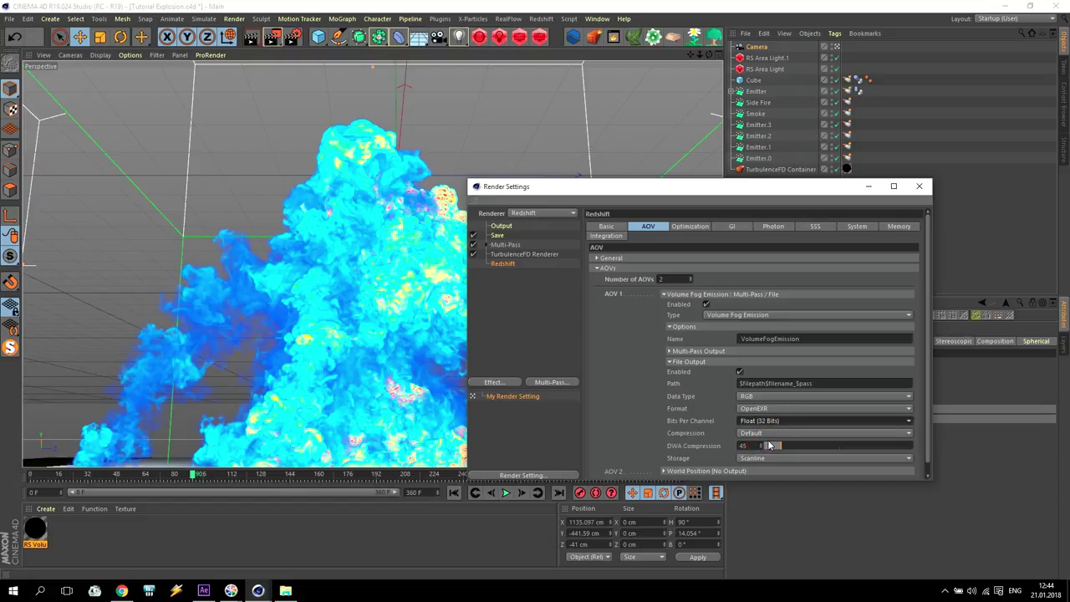
click(672, 362)
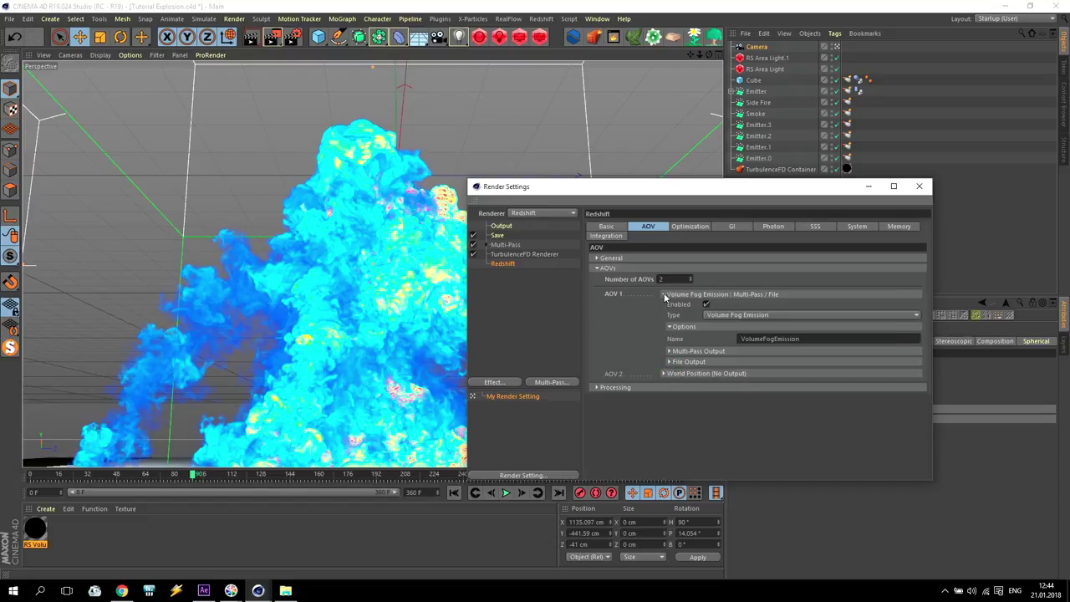
click(664, 294)
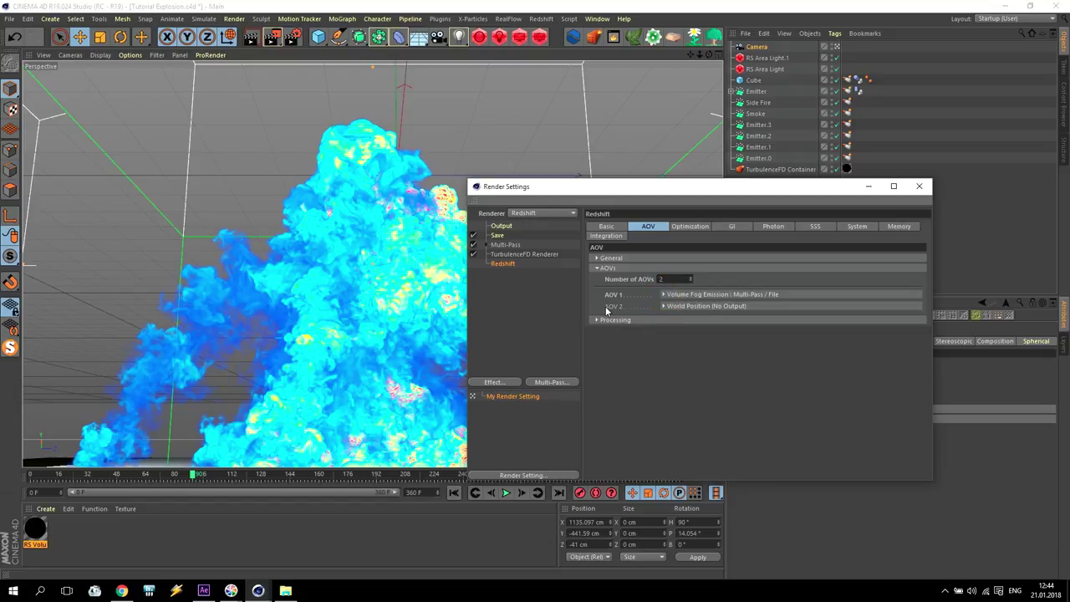
click(664, 306)
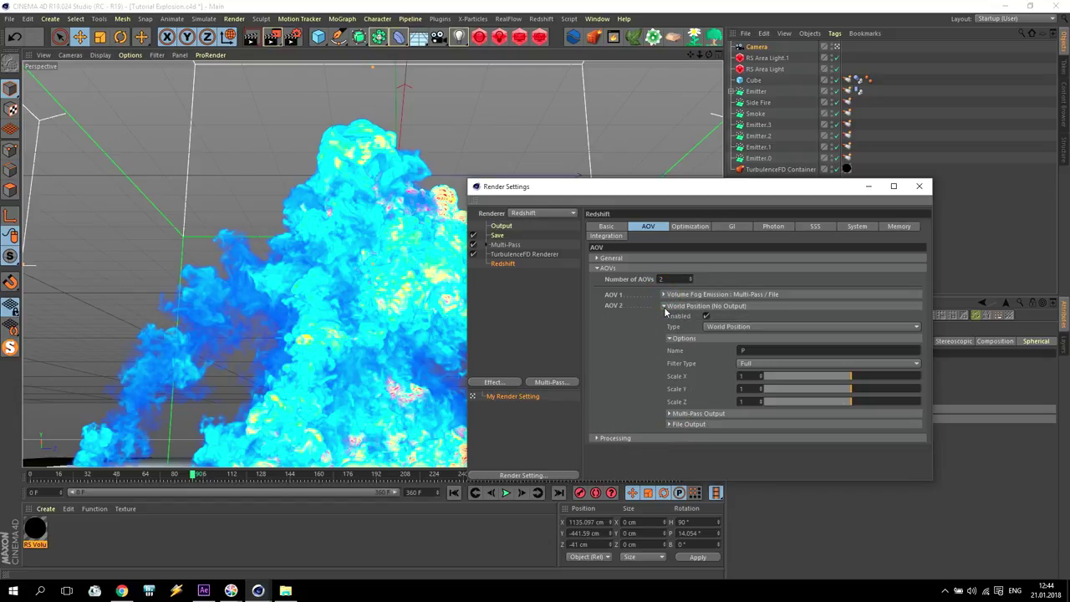
Make AOV 2 a Volume Lighting pass with Multi-Pass Output and File Output enabled
click(731, 328)
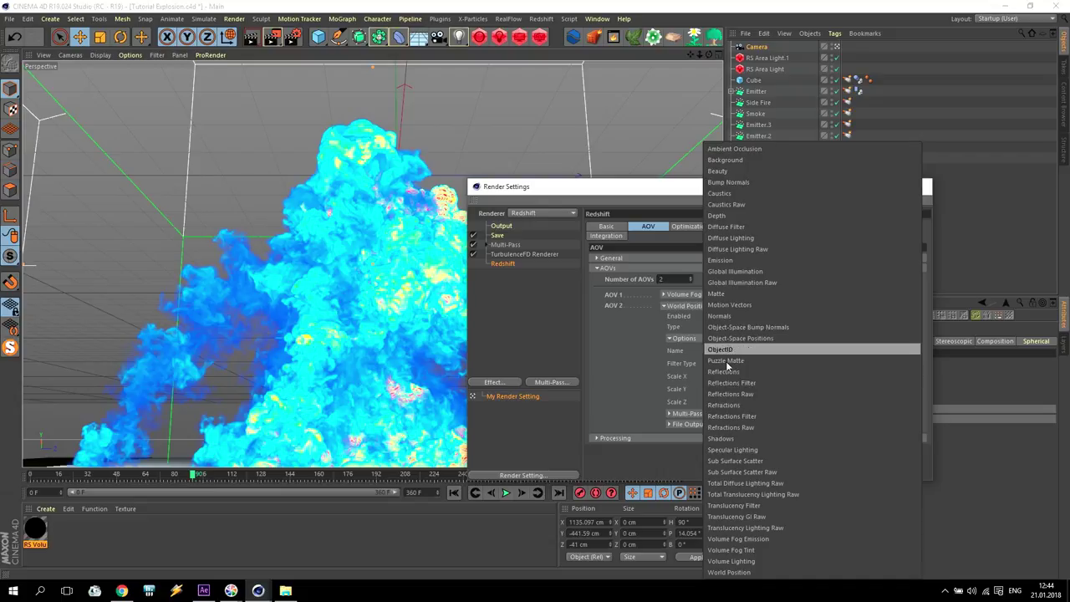
click(742, 561)
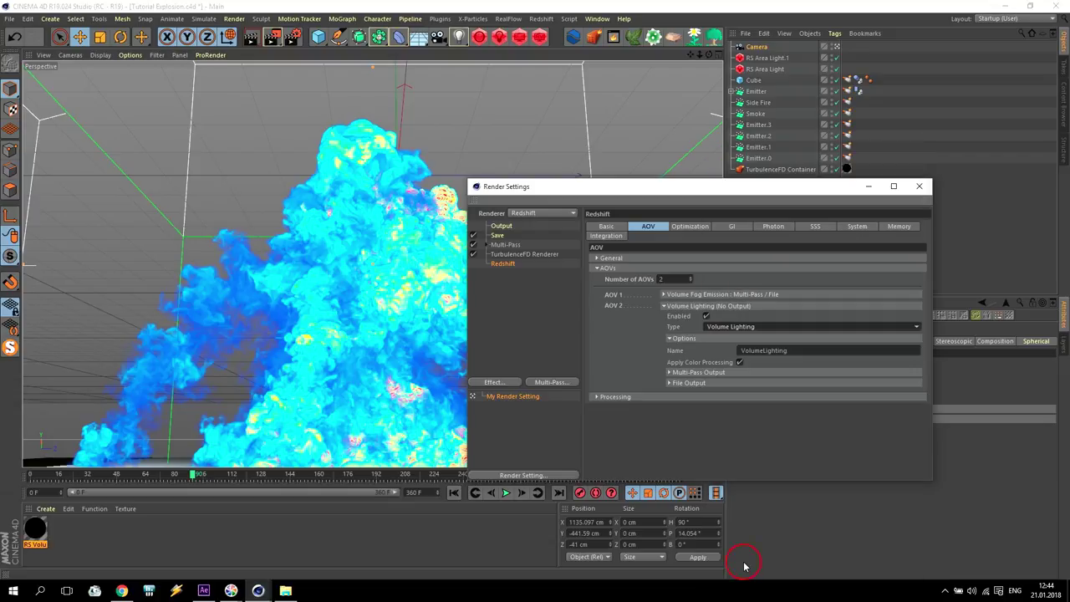
click(670, 372)
click(740, 382)
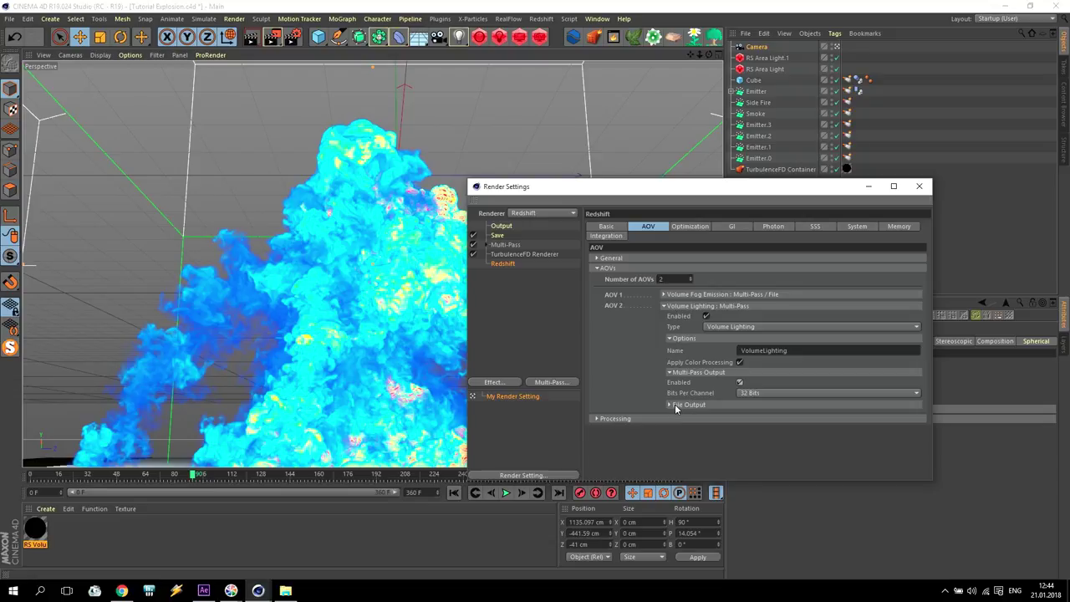
click(670, 405)
click(739, 415)
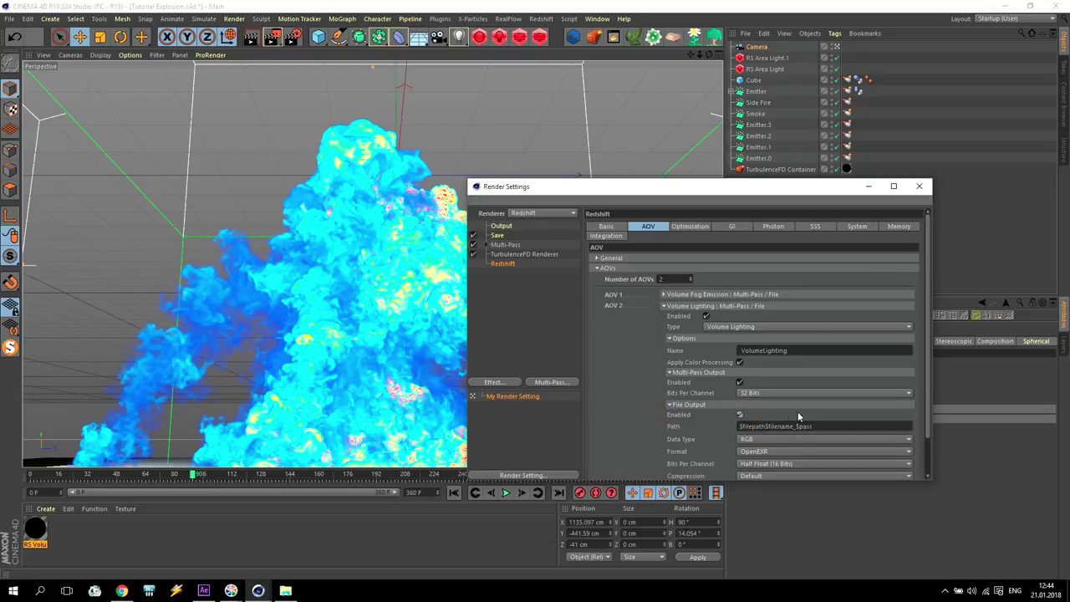
Set AOV 2's file output to Float (32 Bits) and collapse the AOV settings
click(773, 463)
click(760, 486)
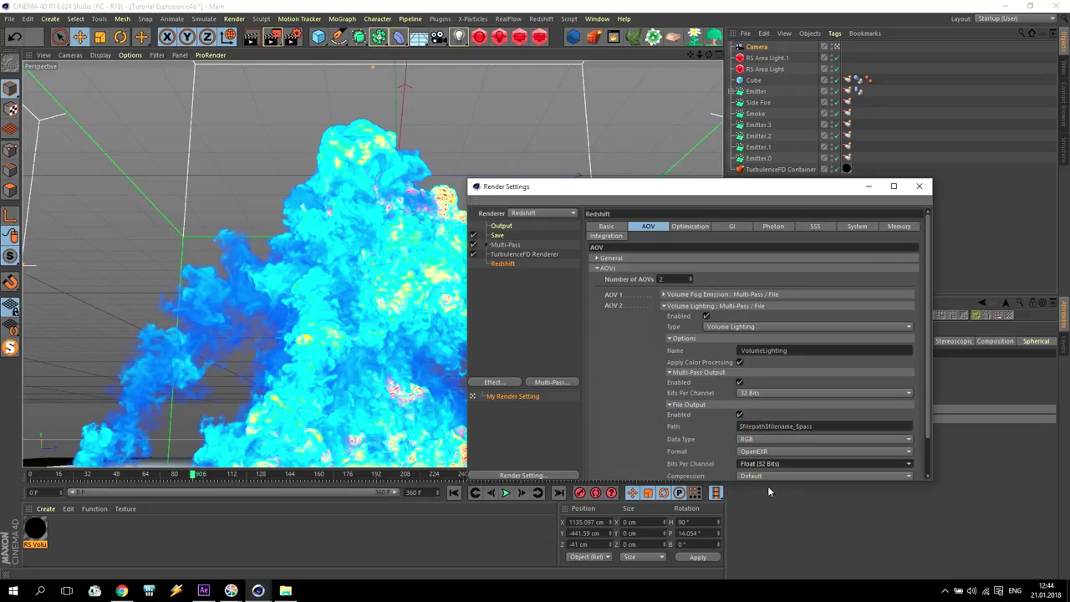
click(669, 404)
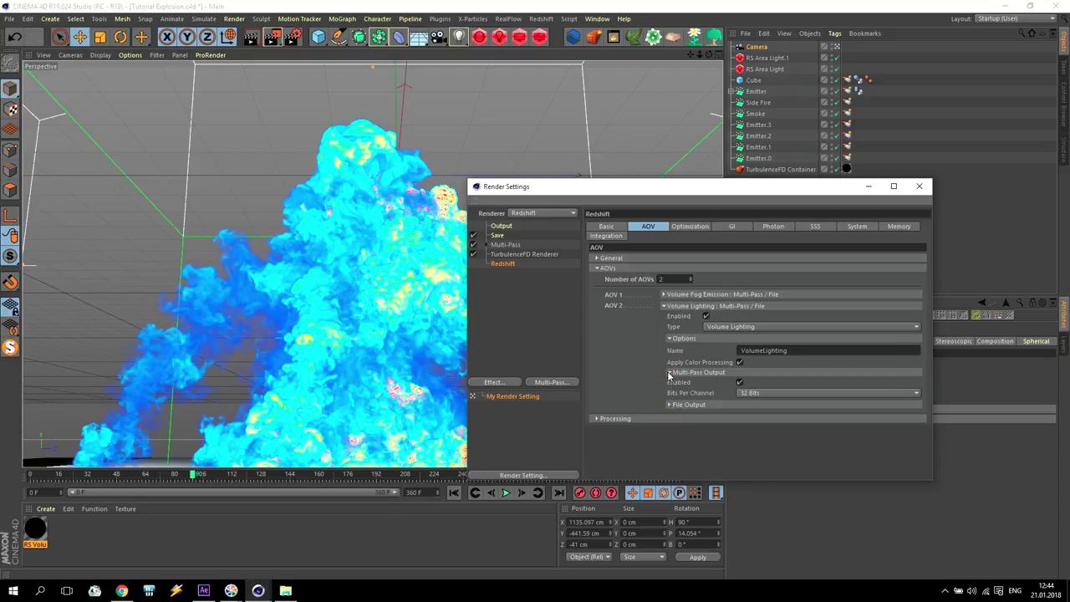
click(669, 372)
click(668, 339)
click(664, 306)
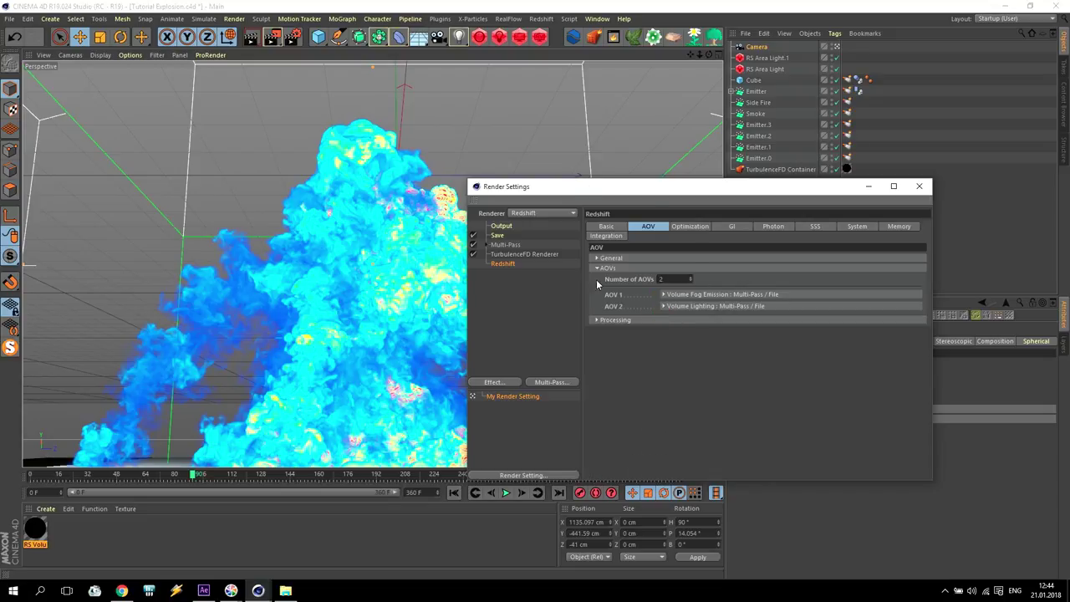
click(597, 268)
Check the global illumination settings, then close Render Settings
click(726, 226)
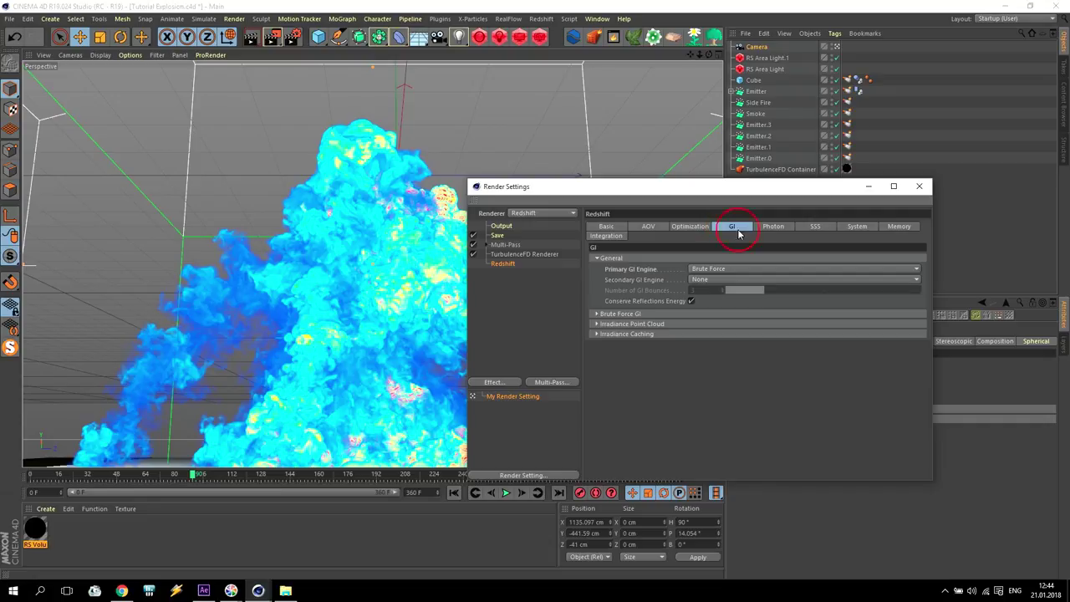
click(608, 226)
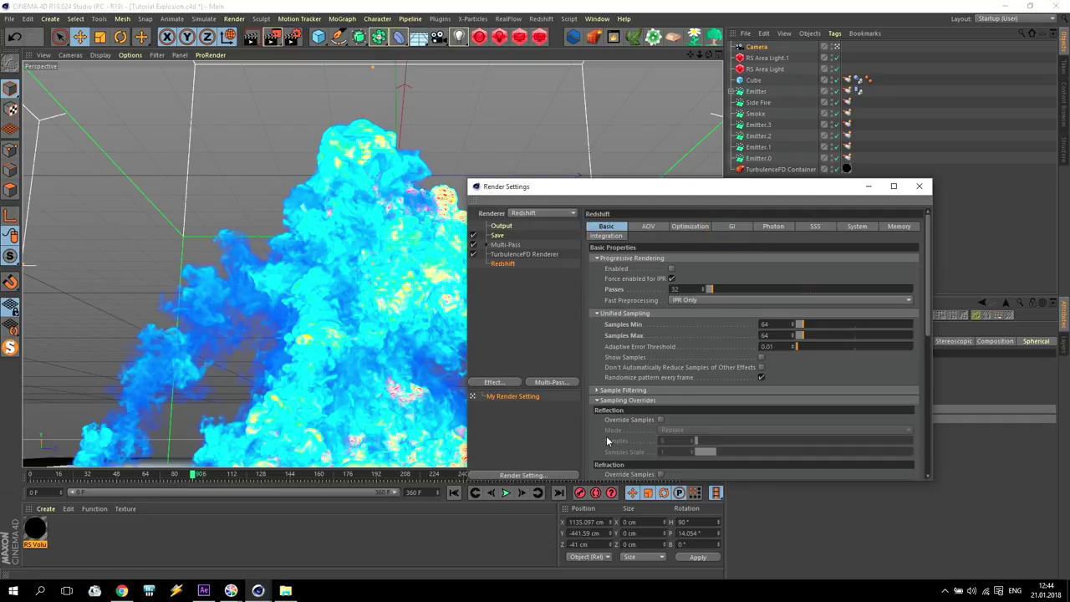
click(918, 186)
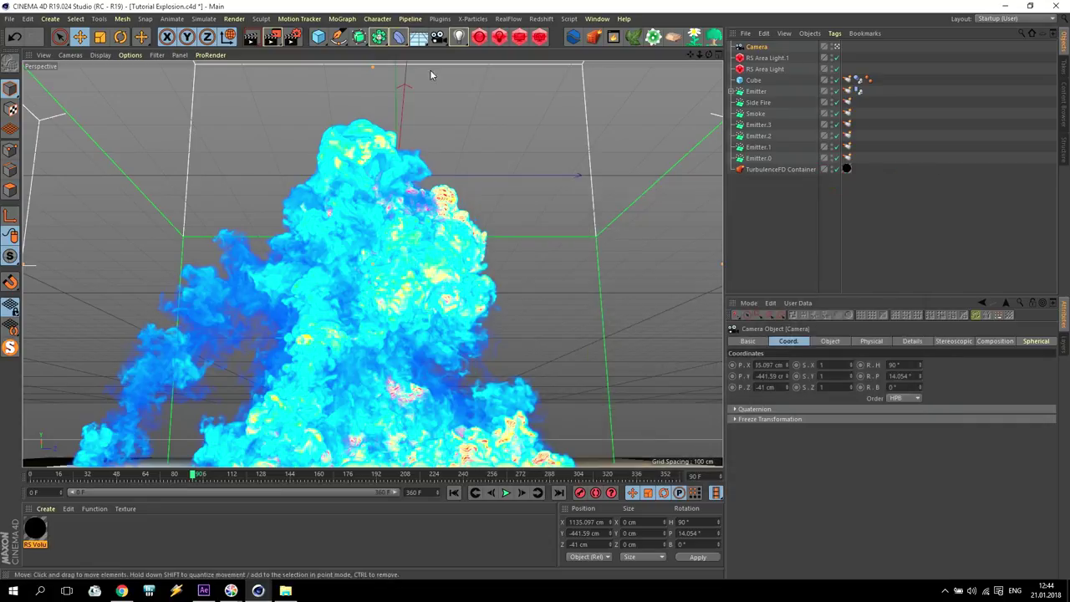
Render the frame to the Picture Viewer and pan to centre the explosion
click(273, 39)
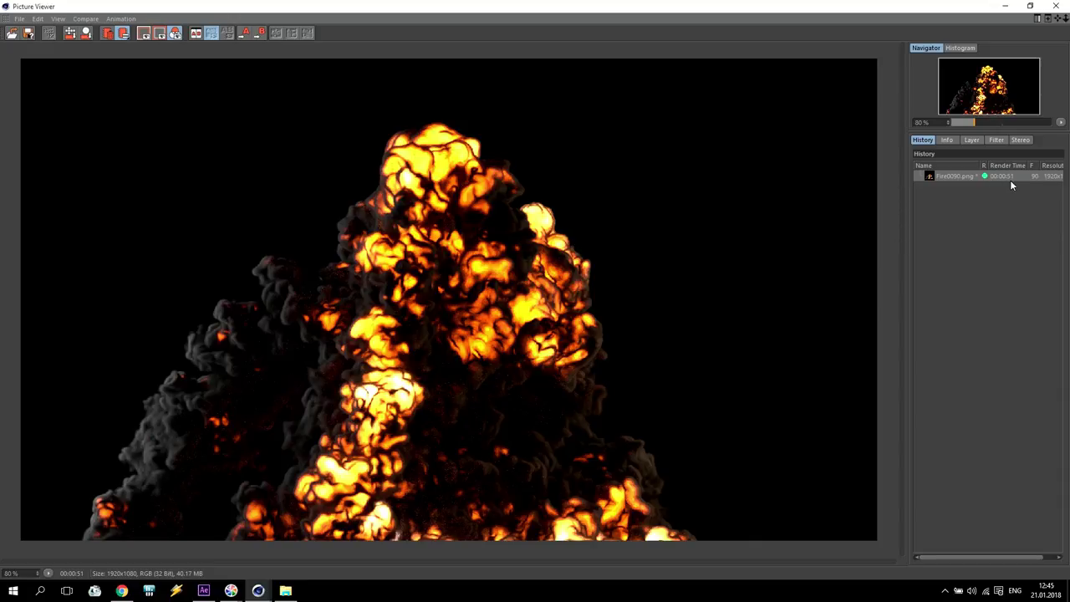
scroll(514, 374, up, 1)
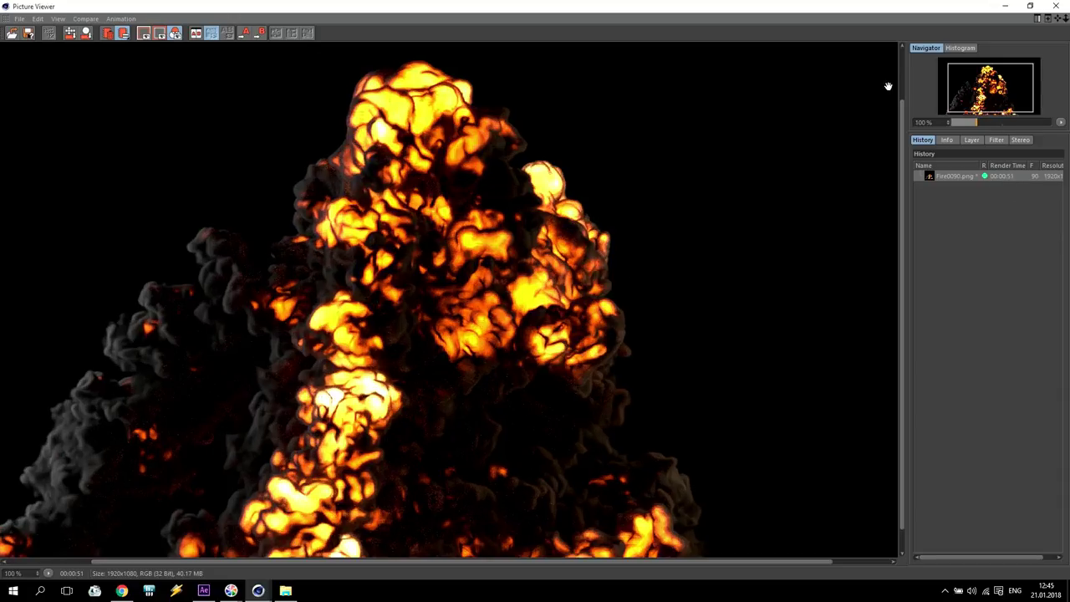
drag(949, 102, 914, 127)
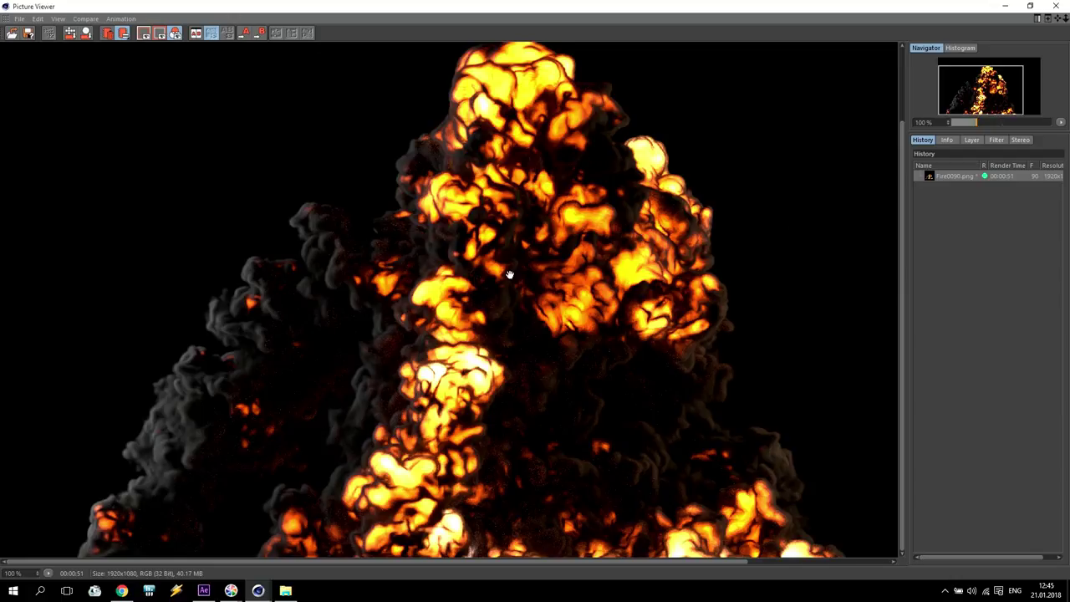
click(203, 590)
Open the Import File dialog and browse to the Desktop's Tutorial Explosion folder
double_click(71, 167)
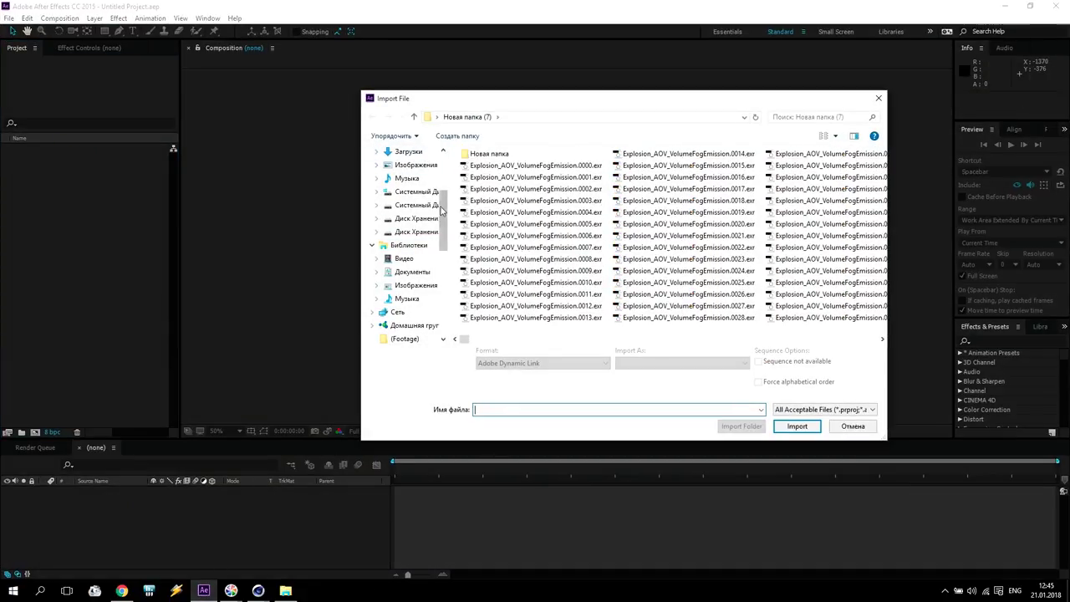
scroll(432, 167, up, 3)
click(410, 173)
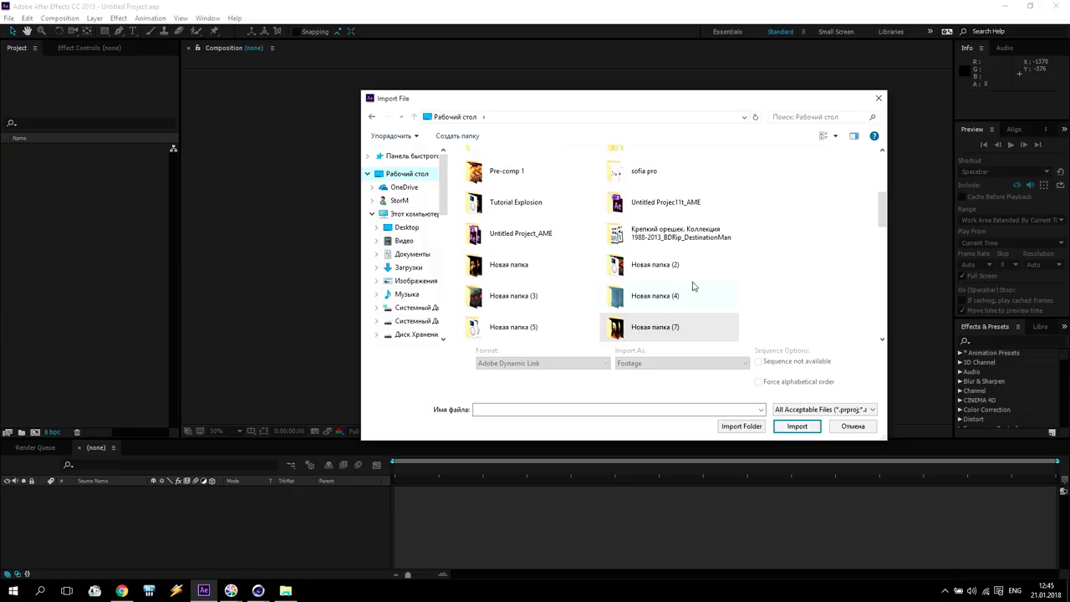
scroll(694, 286, down, 3)
scroll(703, 283, up, 5)
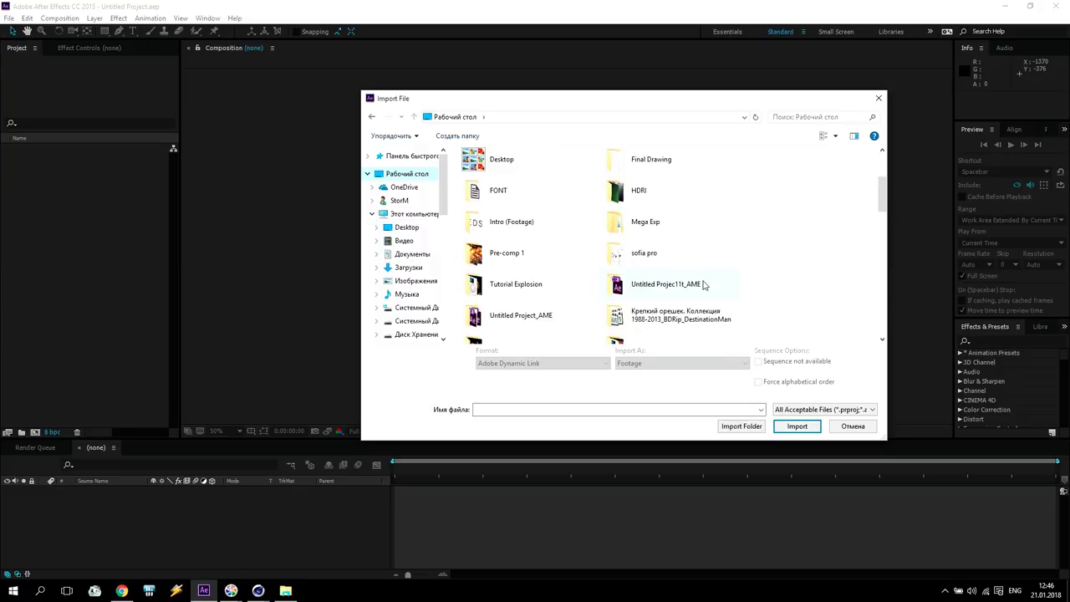
double_click(527, 284)
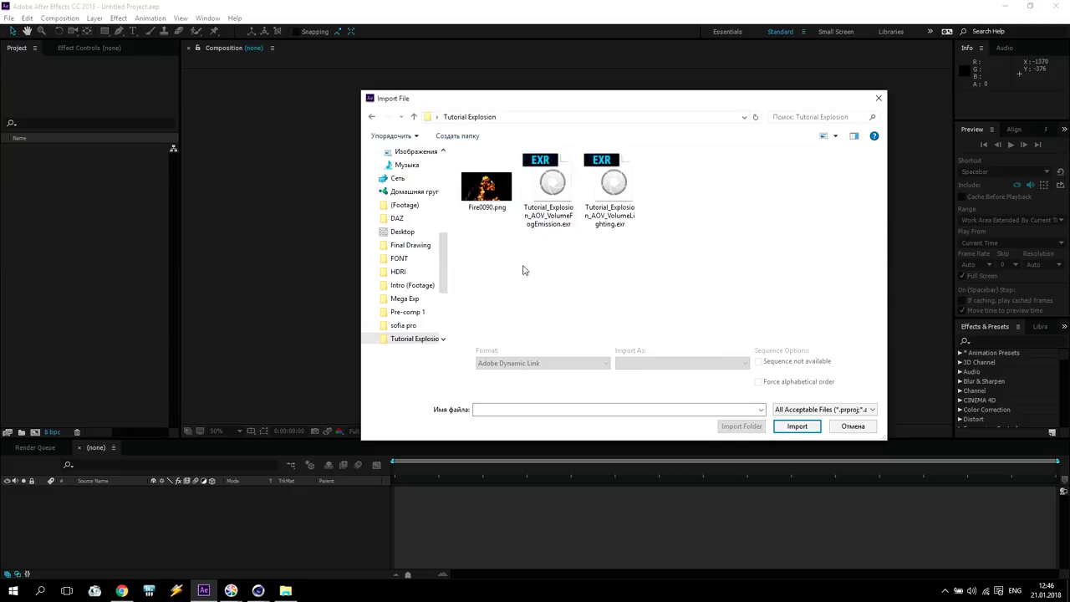
Import Fire0090.png plus the VolumeFogEmission and VolumeLighting EXR files
click(494, 196)
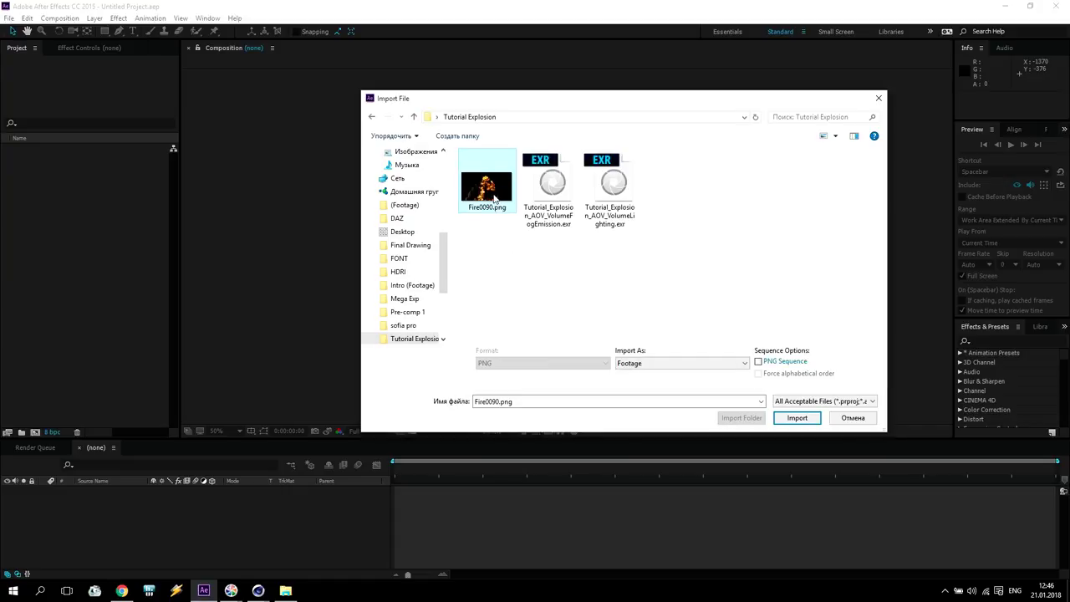
click(557, 192)
click(602, 209)
click(548, 208)
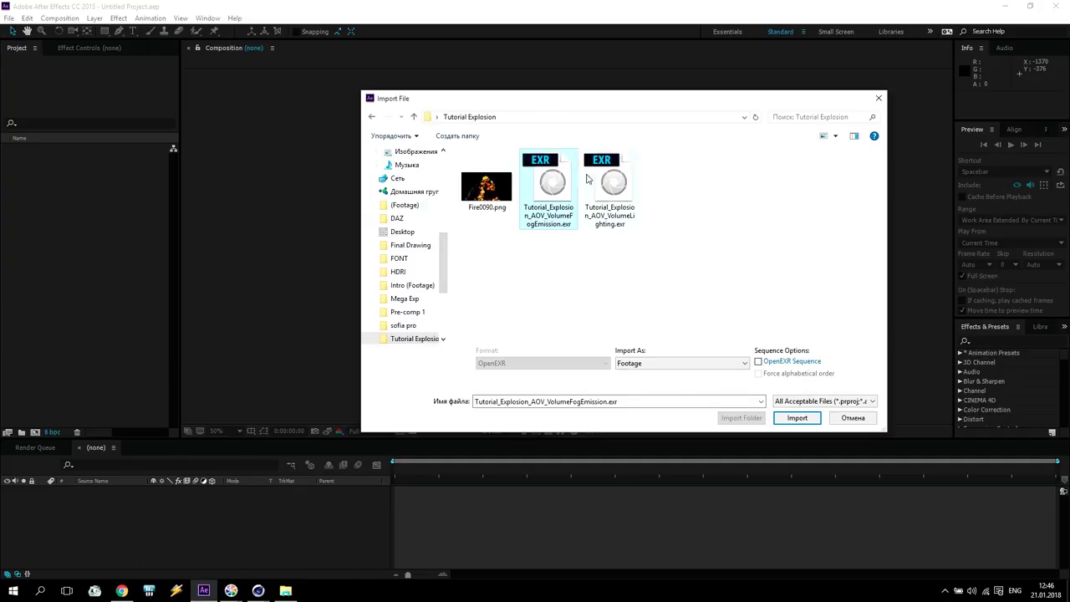
drag(481, 246, 637, 157)
click(795, 421)
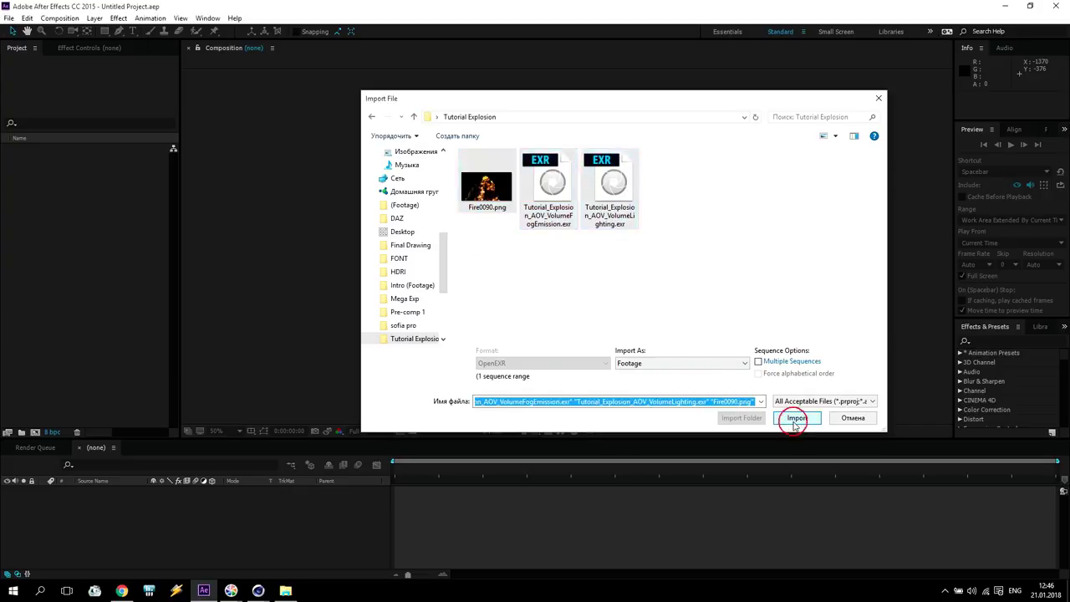
click(83, 234)
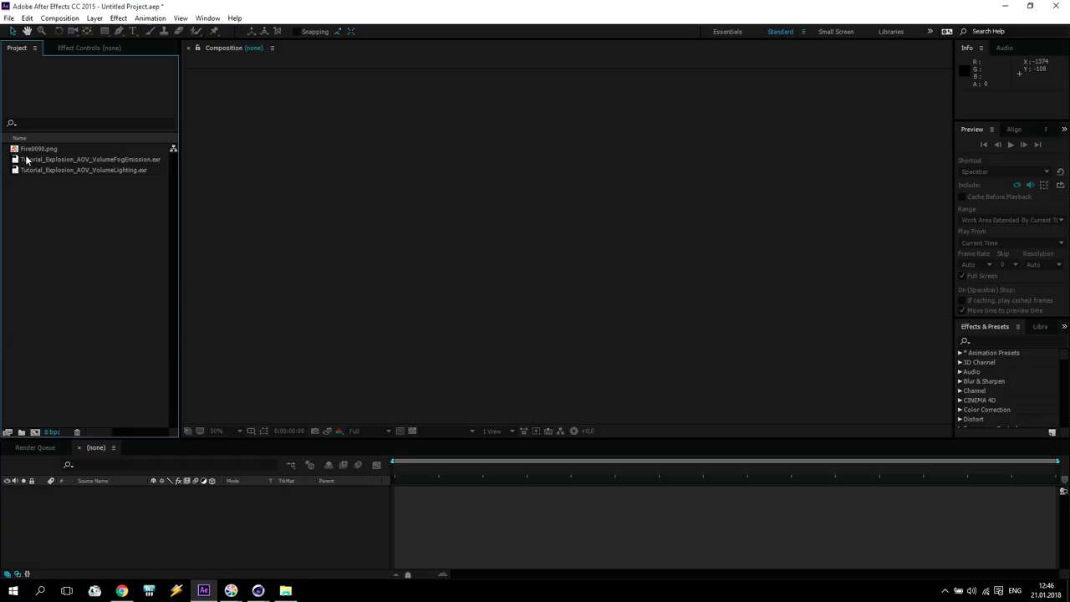
Create a Fire0090 composition from Fire0090.png and switch the project to 16 bpc
click(29, 149)
drag(28, 149, 35, 433)
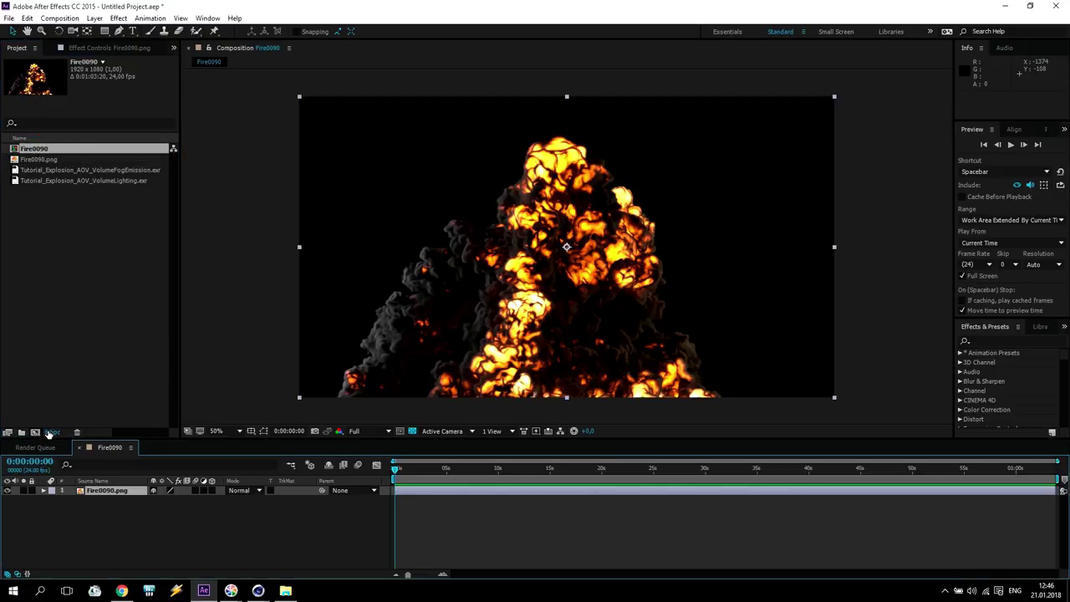
alt+click(52, 433)
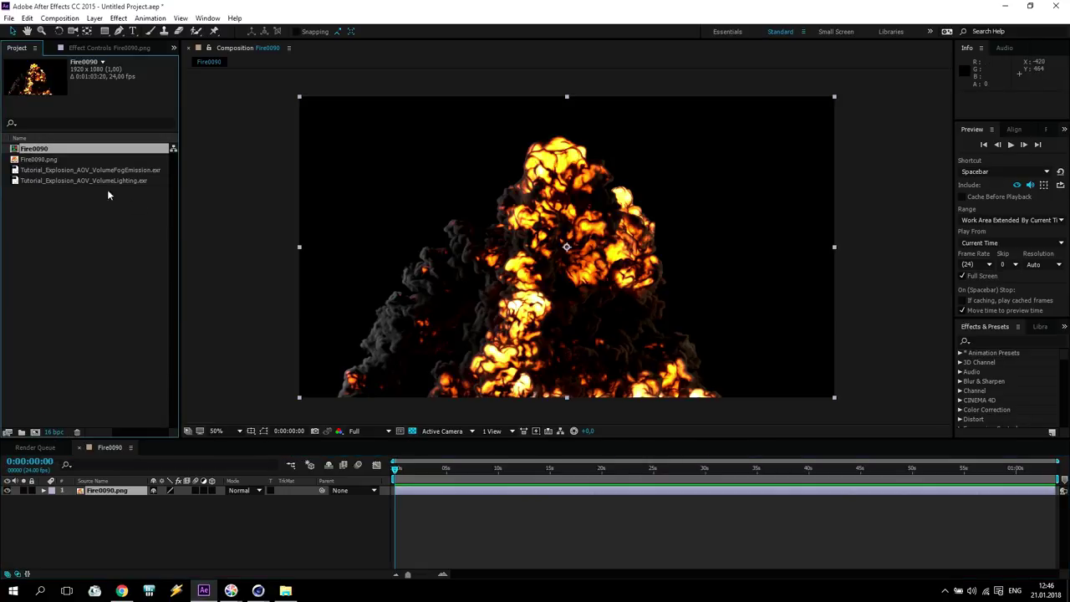
Add both EXR passes as layers above Fire0090.png and fit the composition in the viewer
click(61, 171)
shift+click(61, 180)
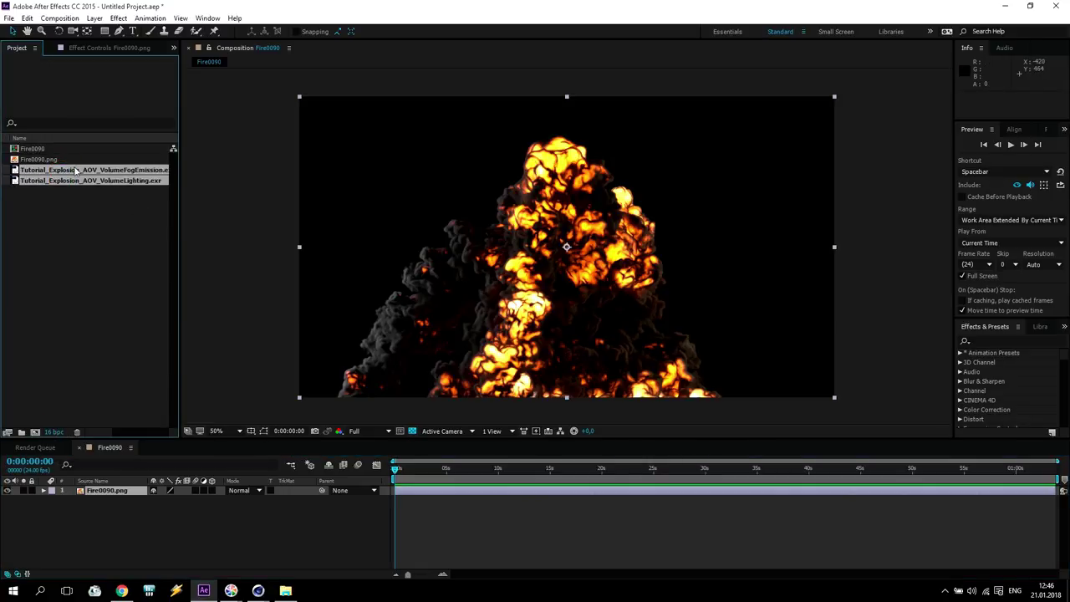
drag(84, 176, 106, 493)
click(148, 519)
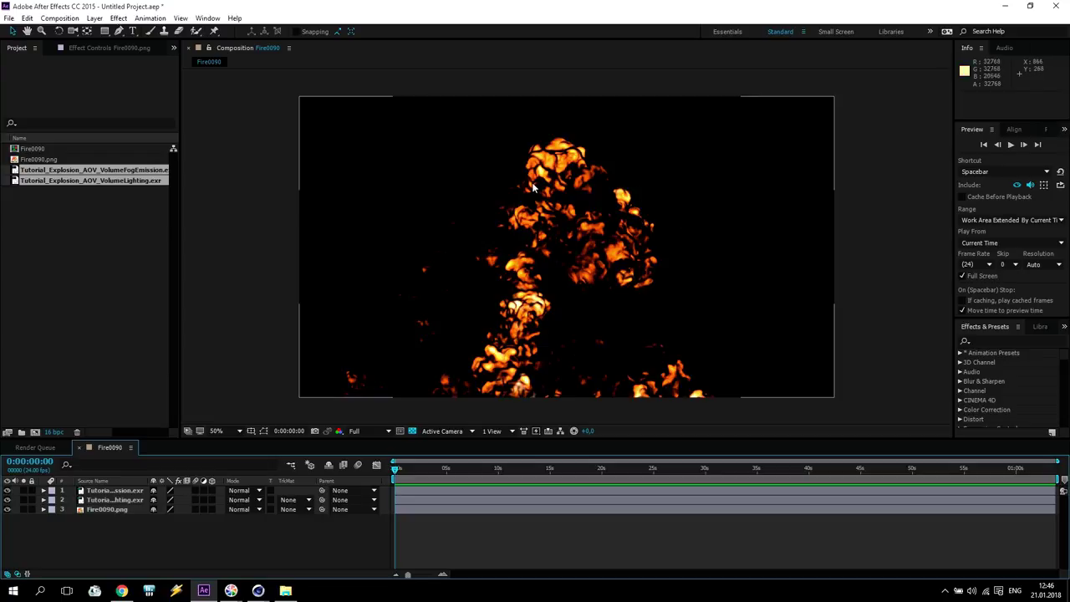
click(217, 430)
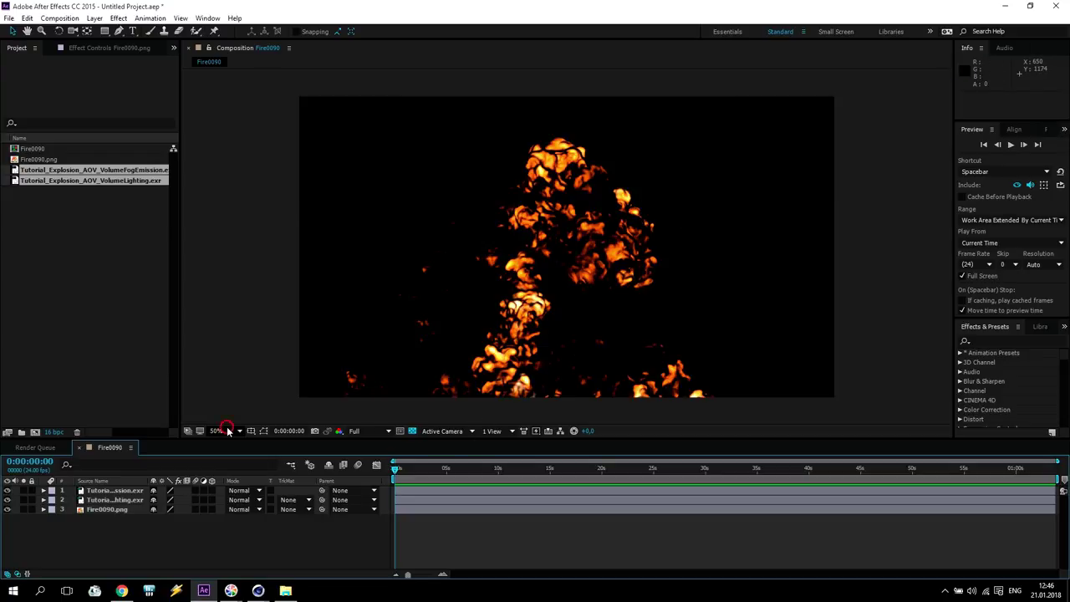
click(248, 229)
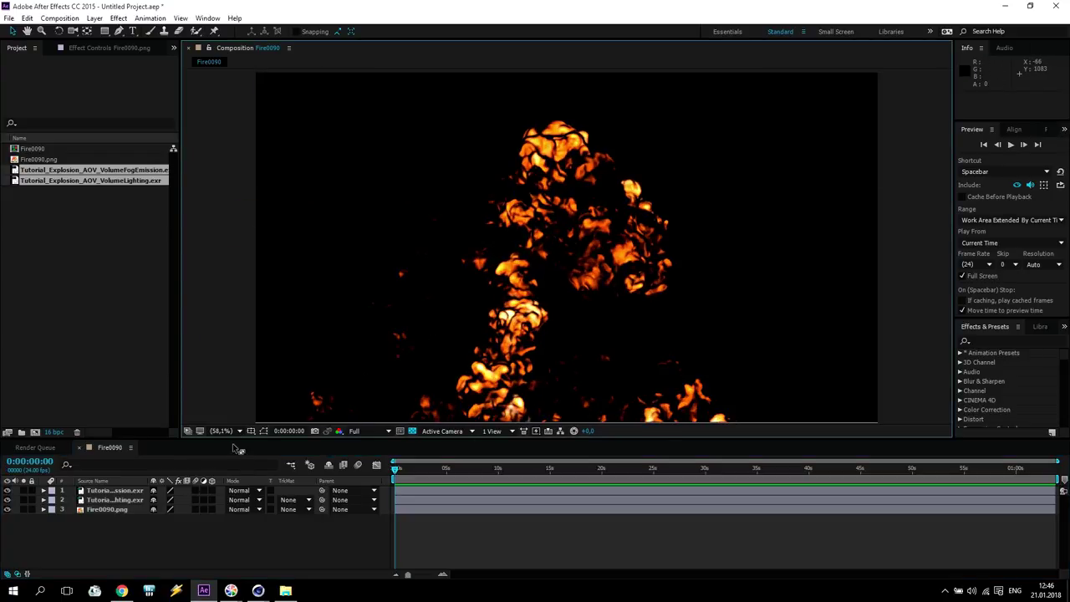
drag(232, 442, 232, 456)
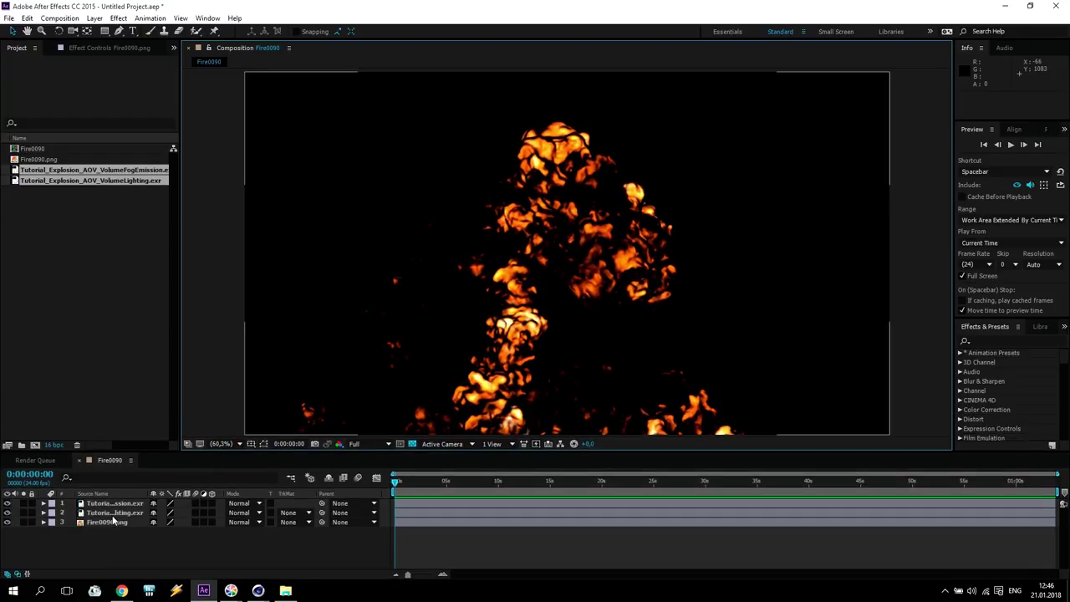
Set both EXR layers to Screen blend mode, after briefly trying Add
click(115, 512)
shift+click(117, 504)
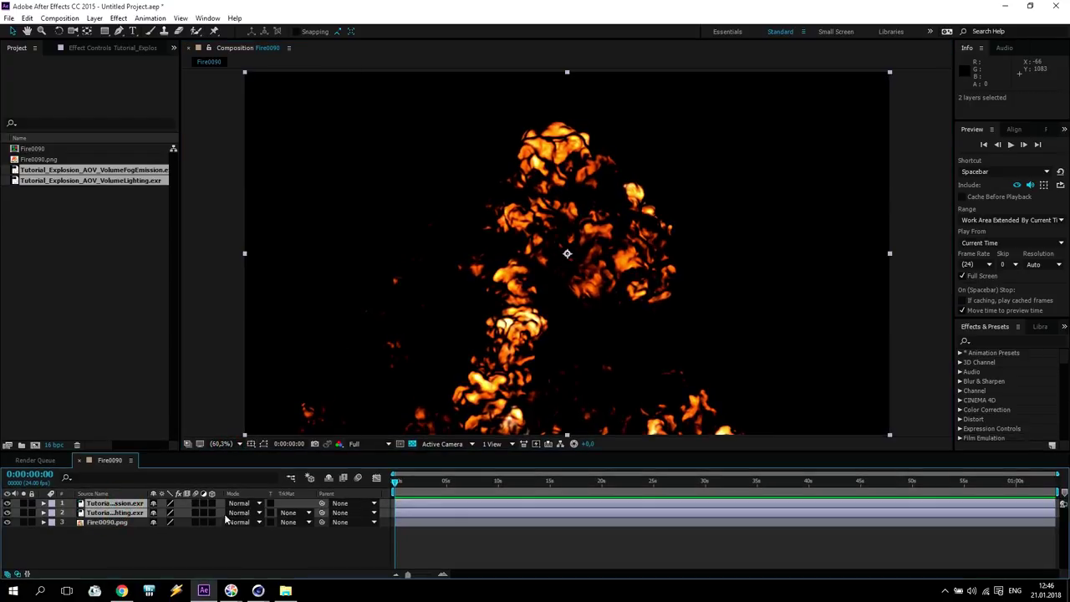
click(238, 513)
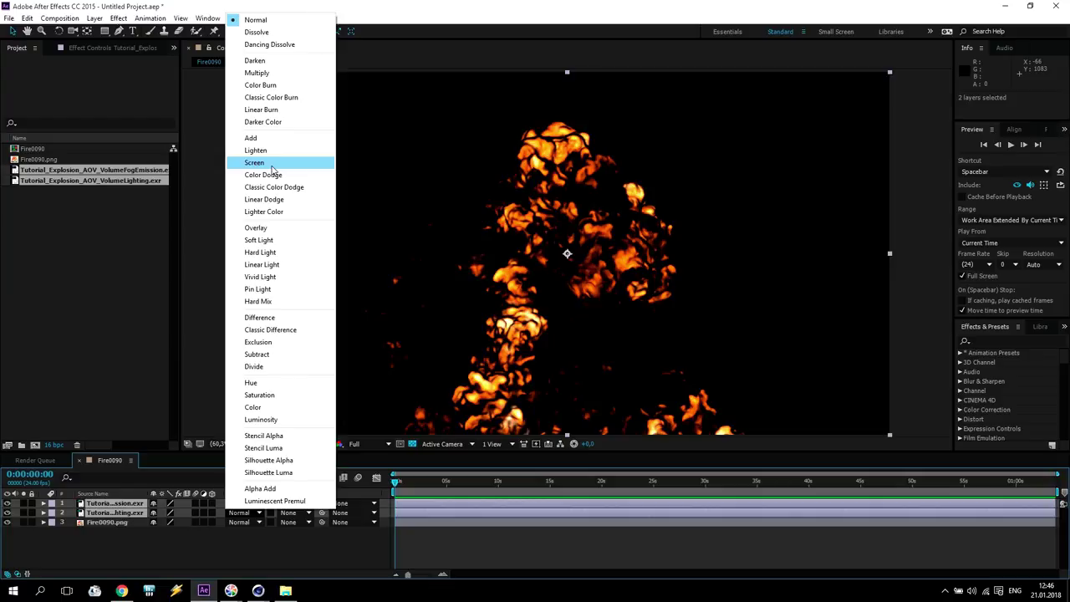
click(272, 163)
click(238, 513)
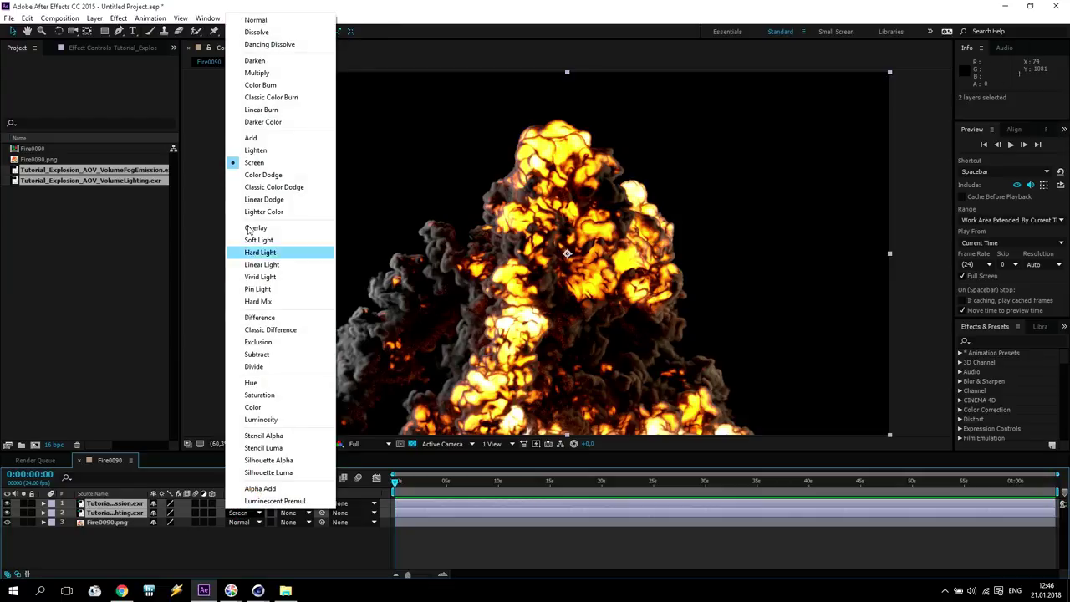
click(251, 137)
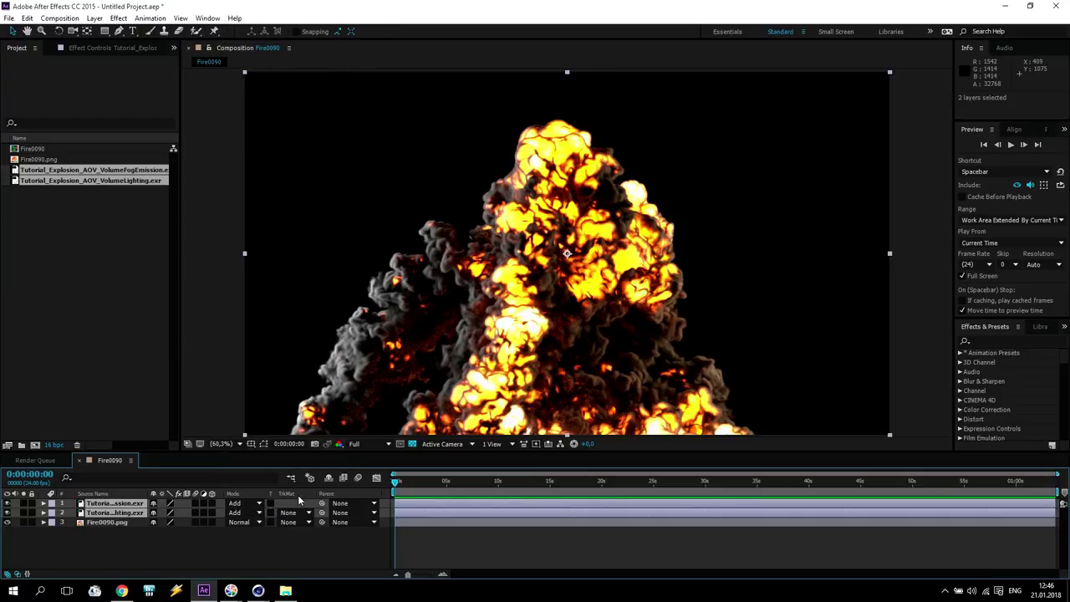
click(238, 513)
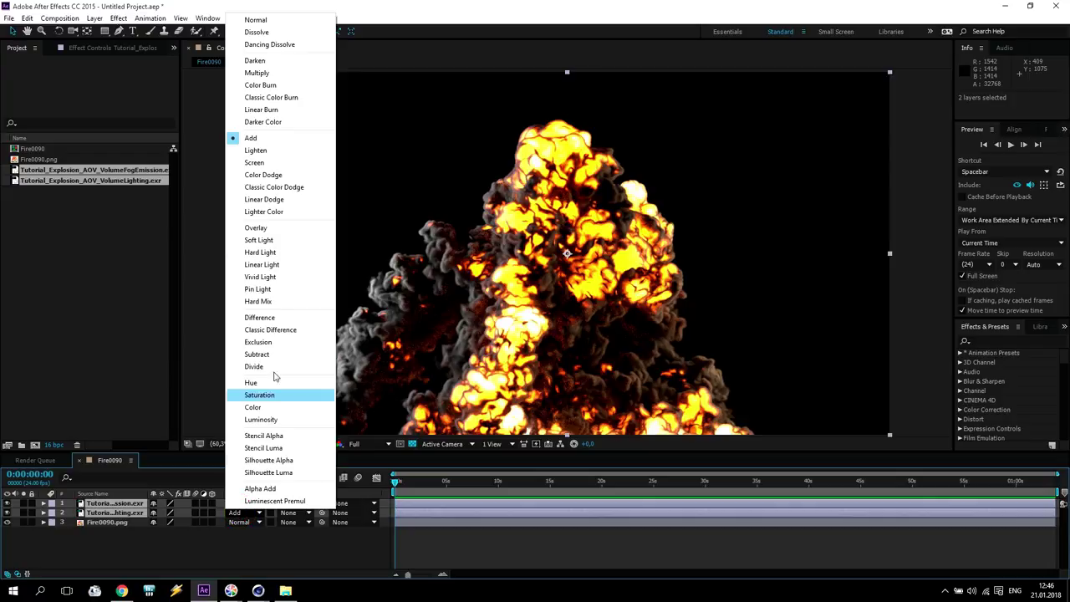
click(255, 163)
click(180, 568)
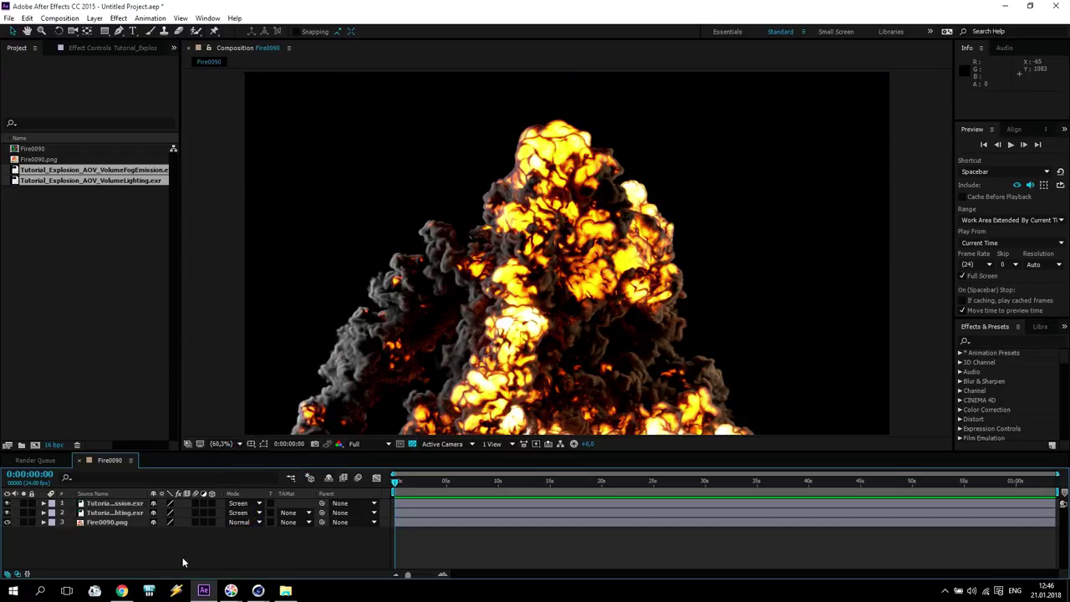
Solo each EXR layer in turn to inspect it, then select VolumeFogEmission
click(25, 513)
click(24, 511)
click(24, 504)
click(25, 505)
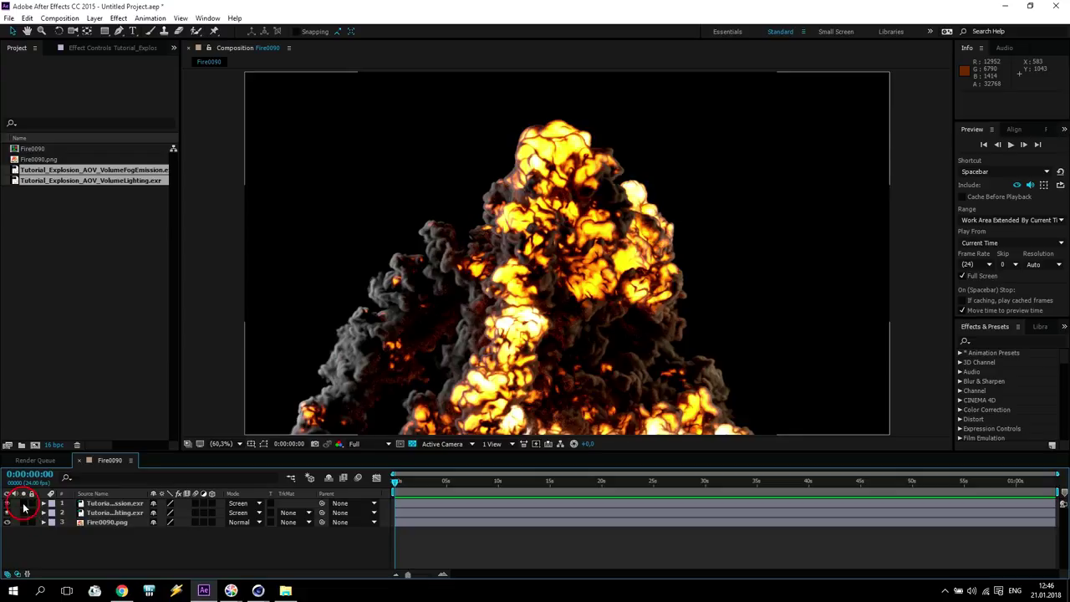
click(100, 504)
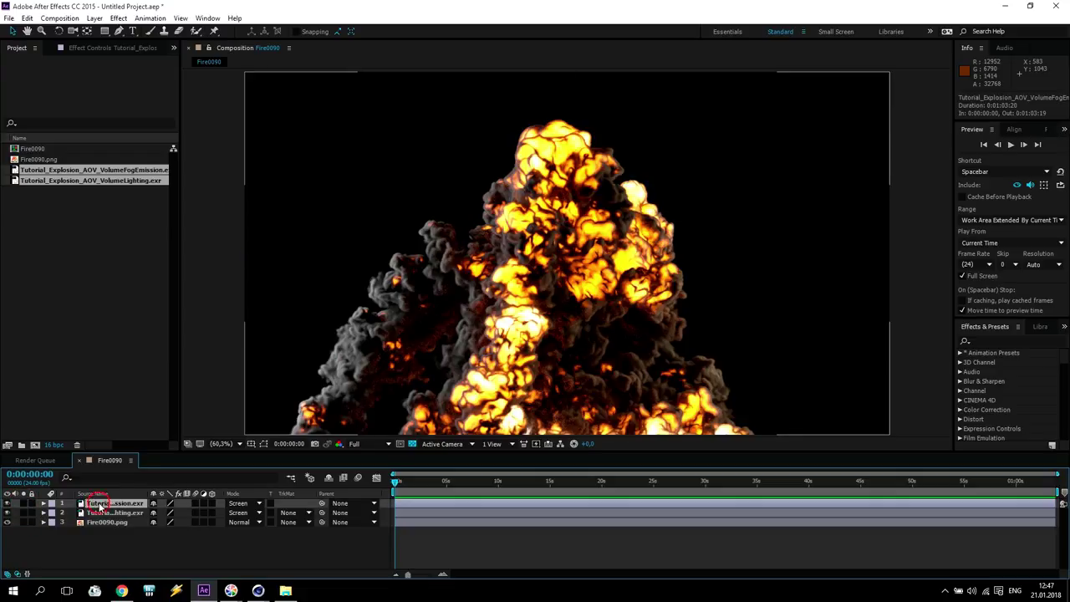
click(104, 48)
click(118, 17)
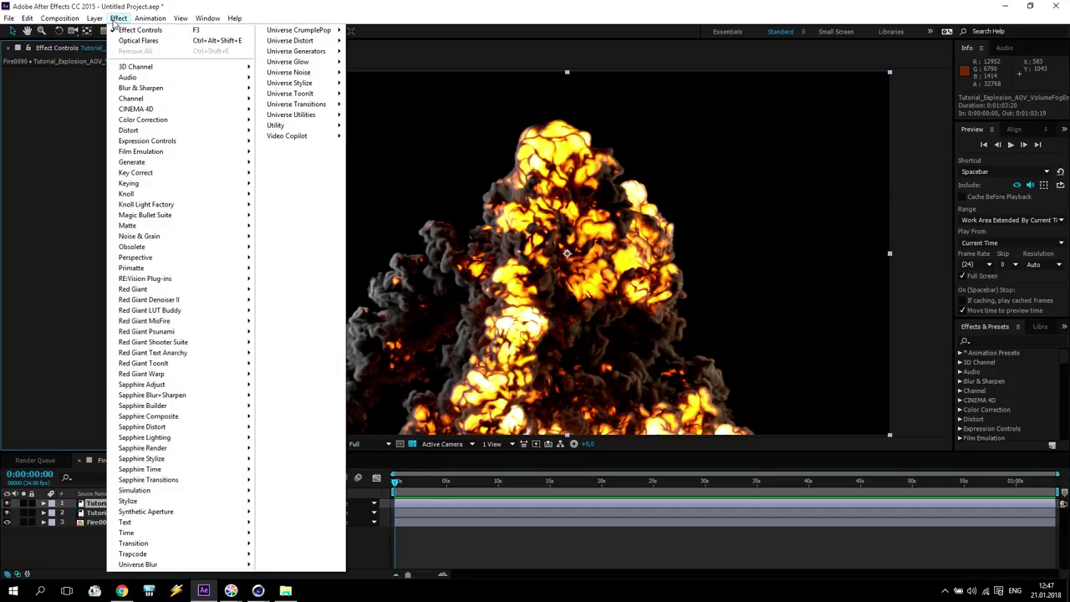
Add Curves to VolumeFogEmission, bend its RGB curve into a contrast S-shape, and solo the layer
mouse_move(143, 122)
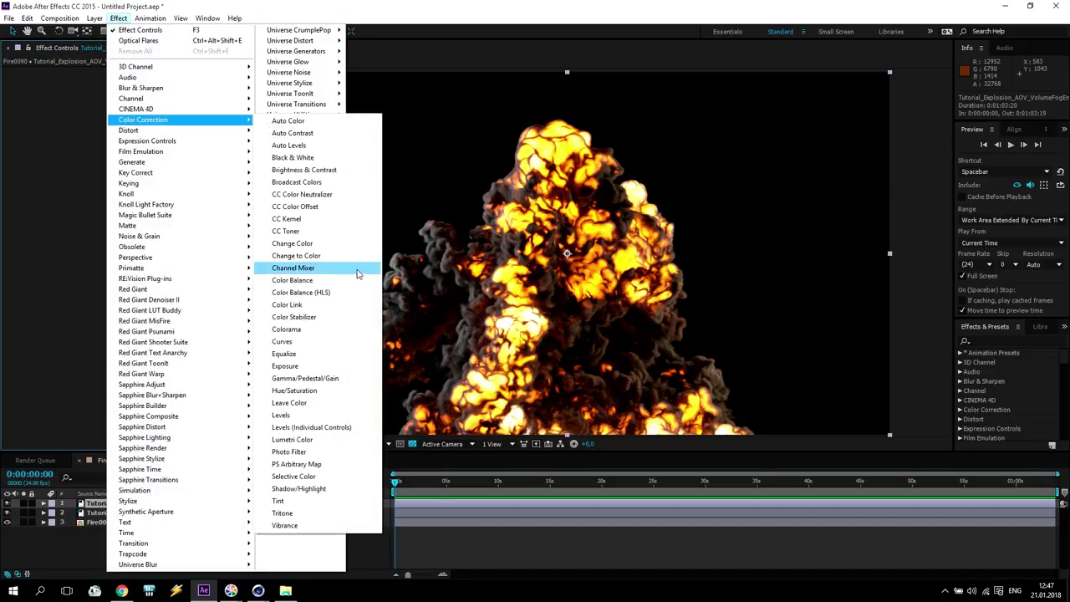
click(325, 343)
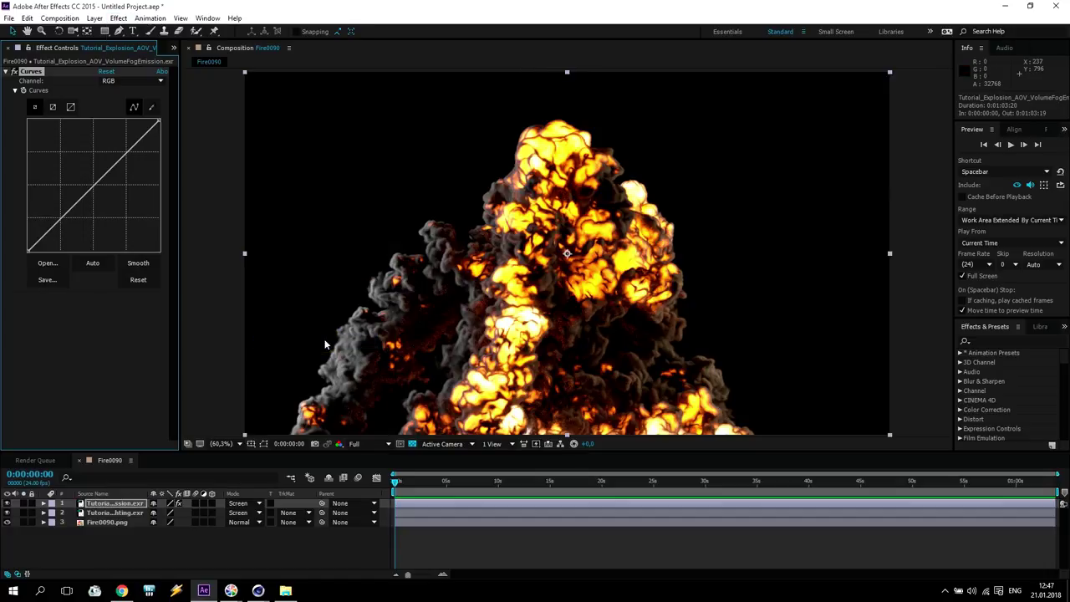
drag(61, 222, 65, 227)
drag(126, 159, 120, 146)
click(64, 225)
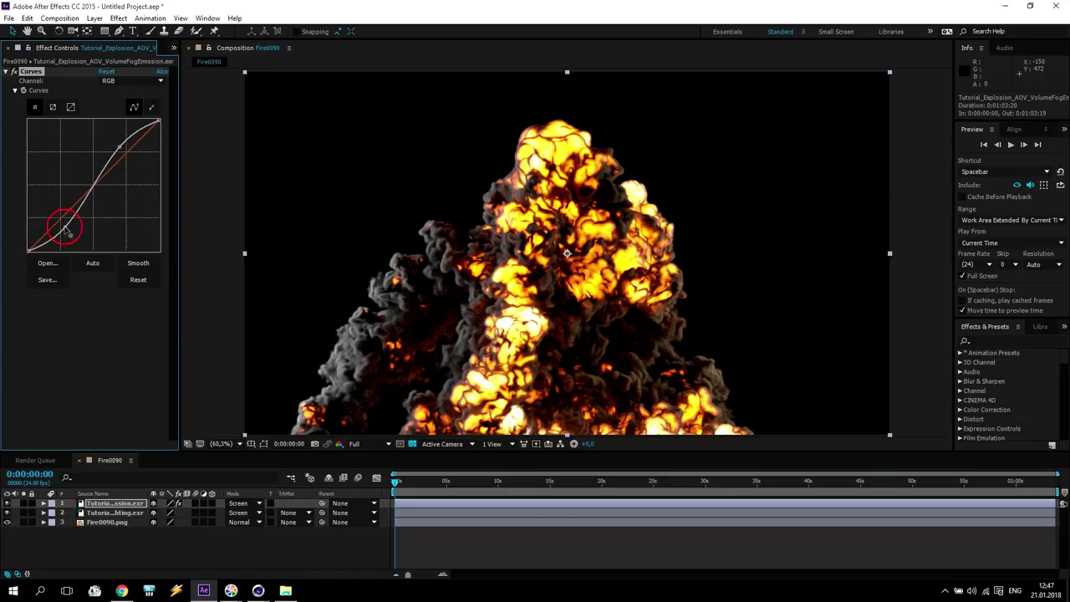
click(23, 503)
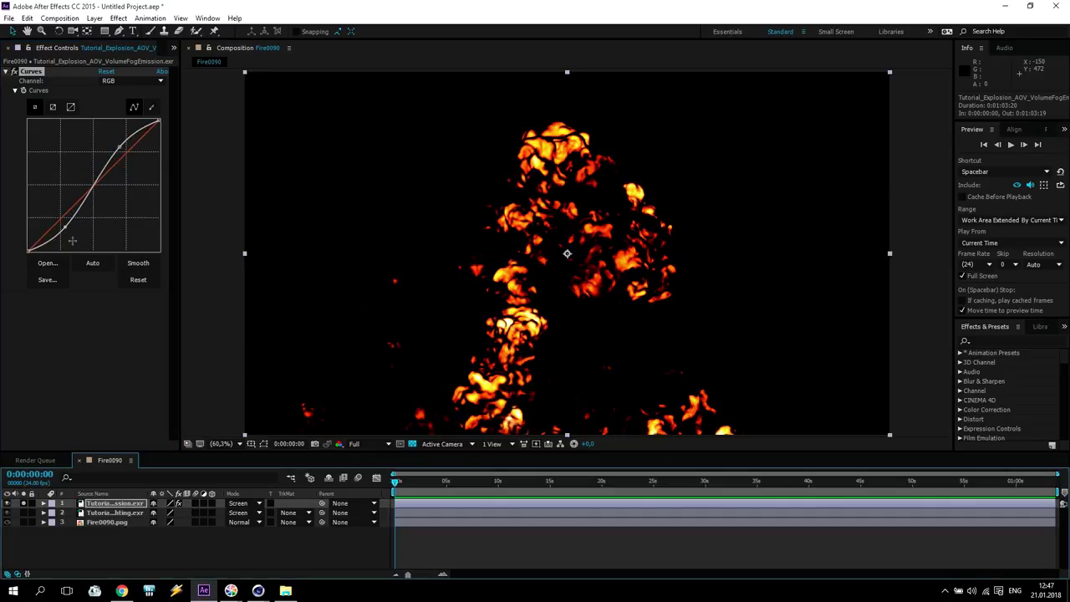
drag(63, 226, 63, 222)
drag(119, 147, 127, 140)
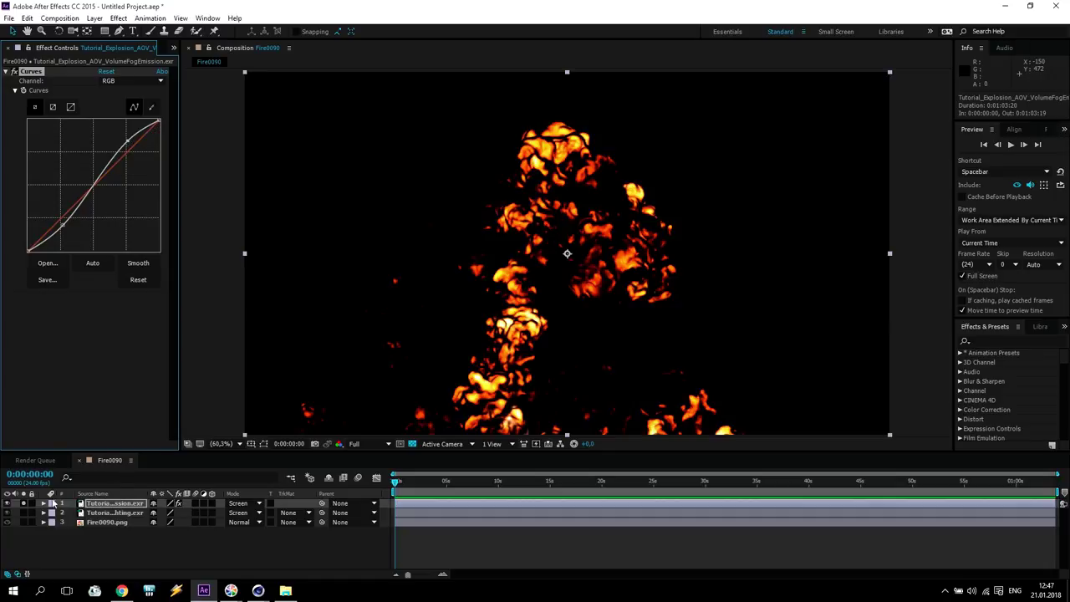
click(6, 71)
Add Glow to the fog emission layer with Glow Threshold 20% and Glow Radius 400
click(119, 18)
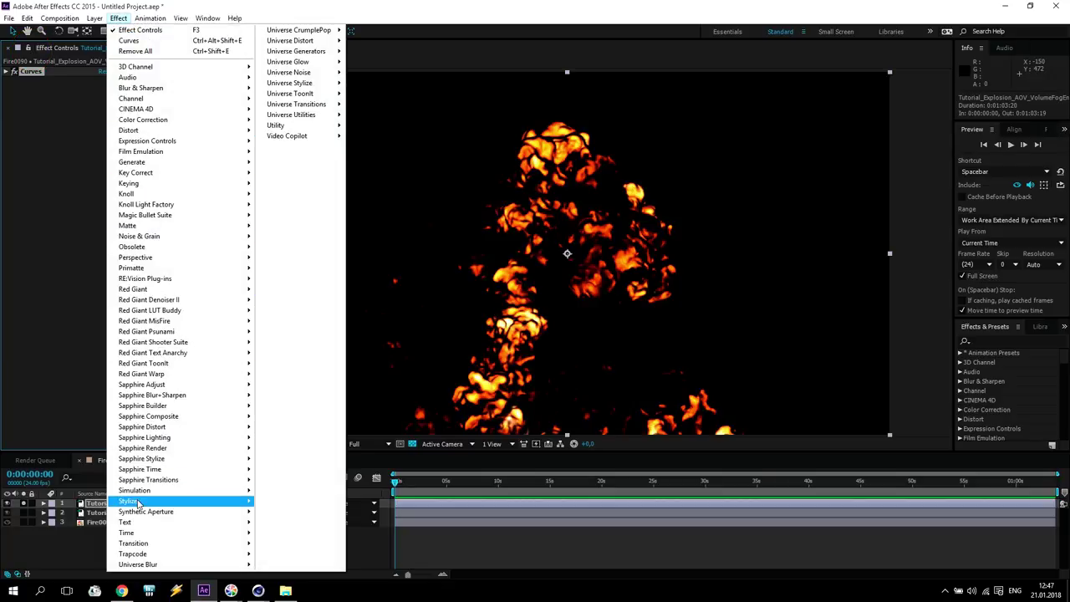
mouse_move(135, 501)
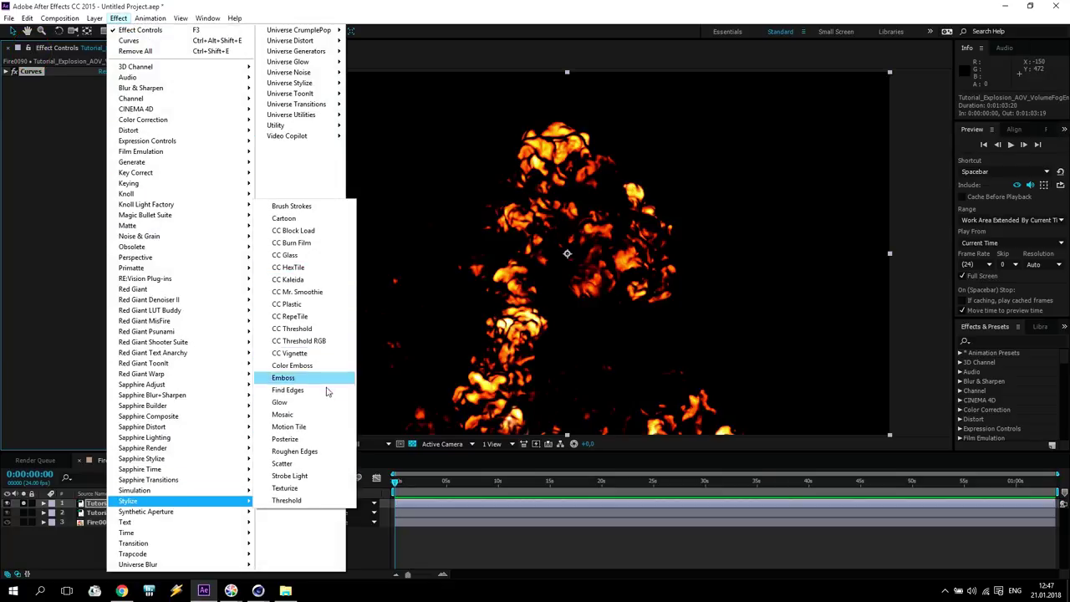
click(285, 405)
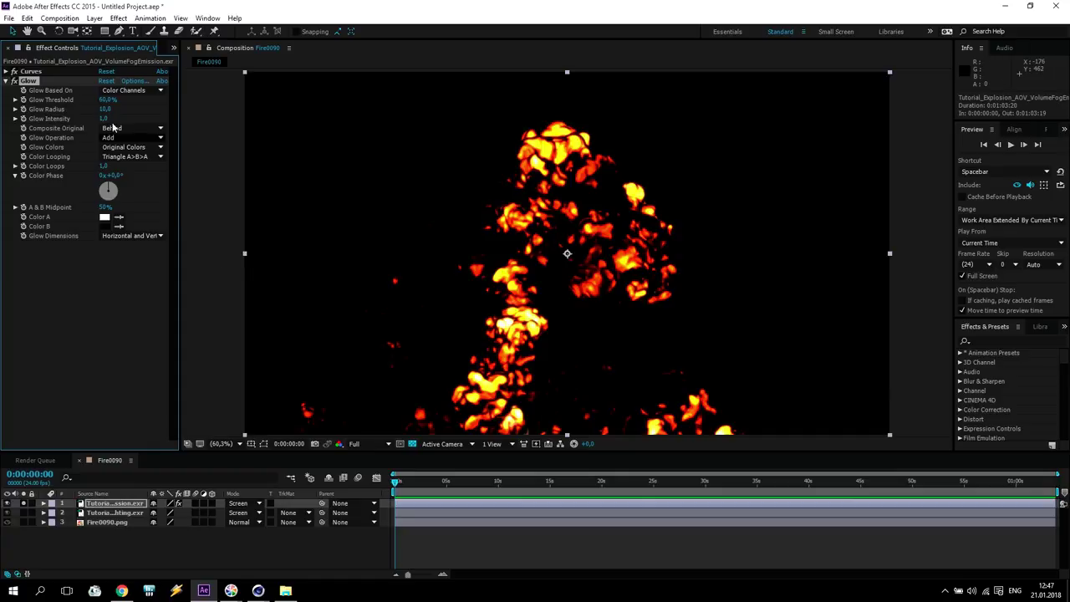
drag(106, 100, 181, 110)
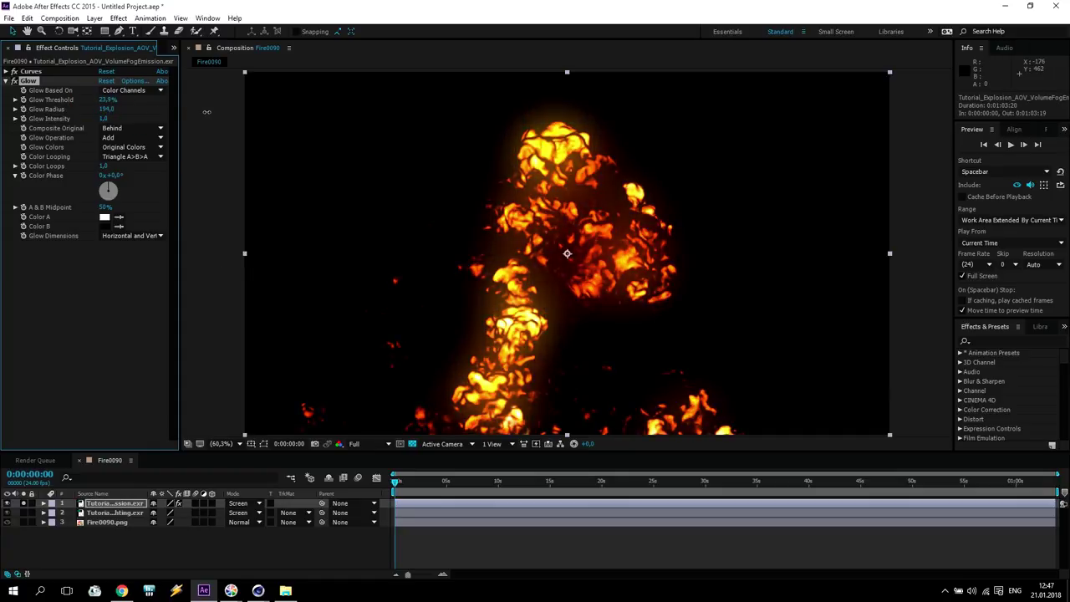
click(107, 109)
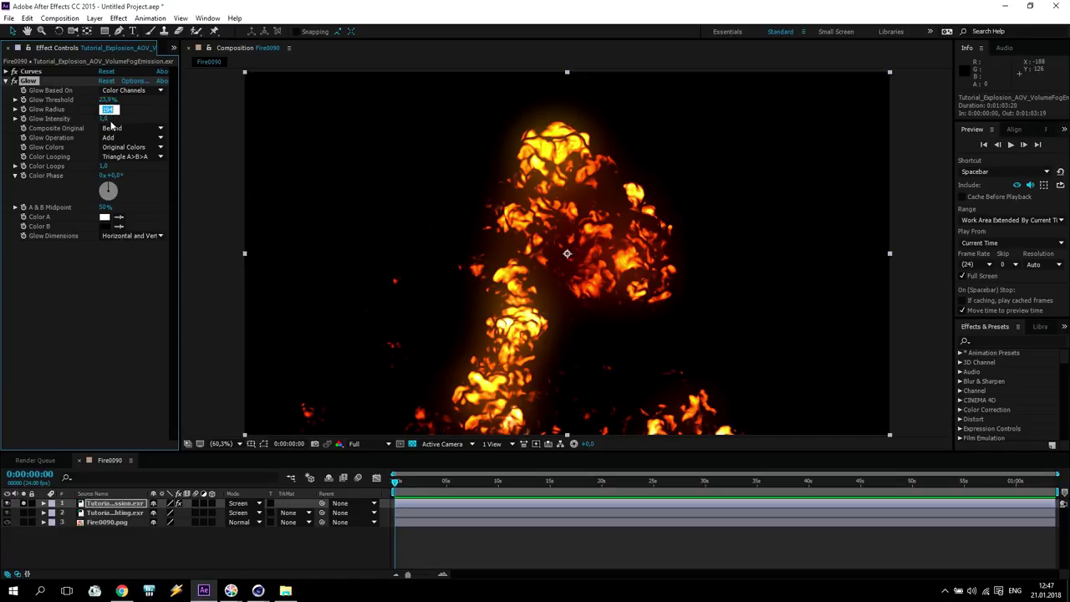
text(300)
key(Return)
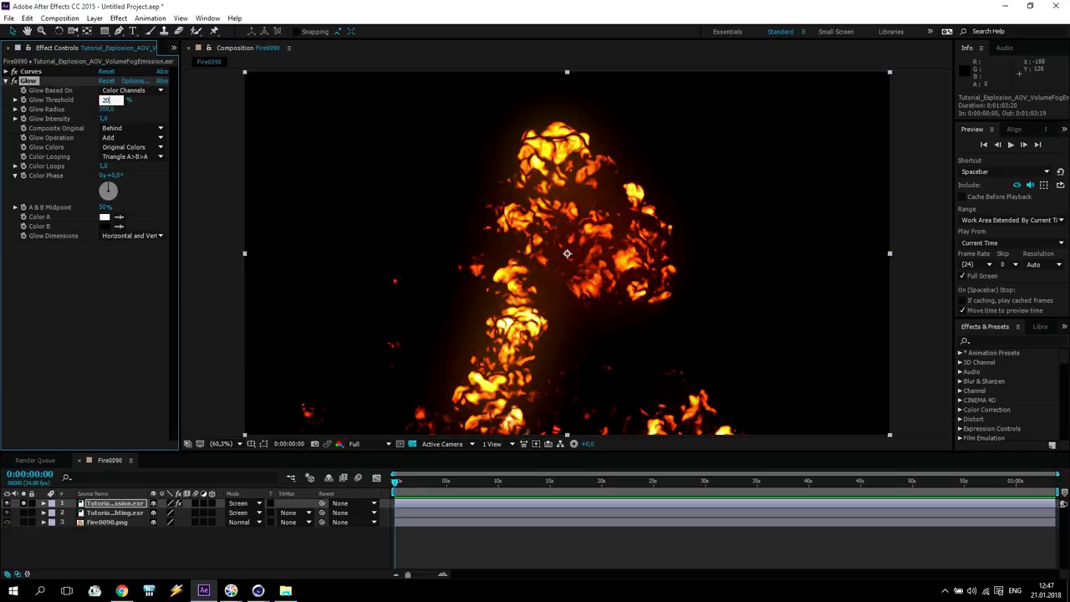
drag(104, 112, 177, 105)
click(105, 109)
text(400)
key(Return)
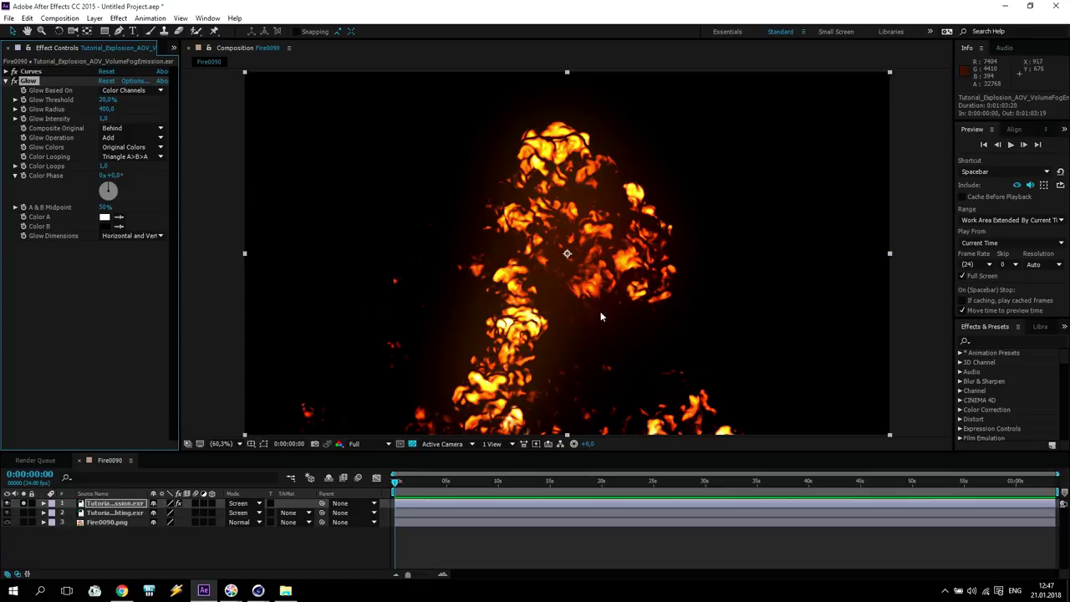
Unsolo, then toggle the fog emission layer's visibility to compare the glow
click(24, 503)
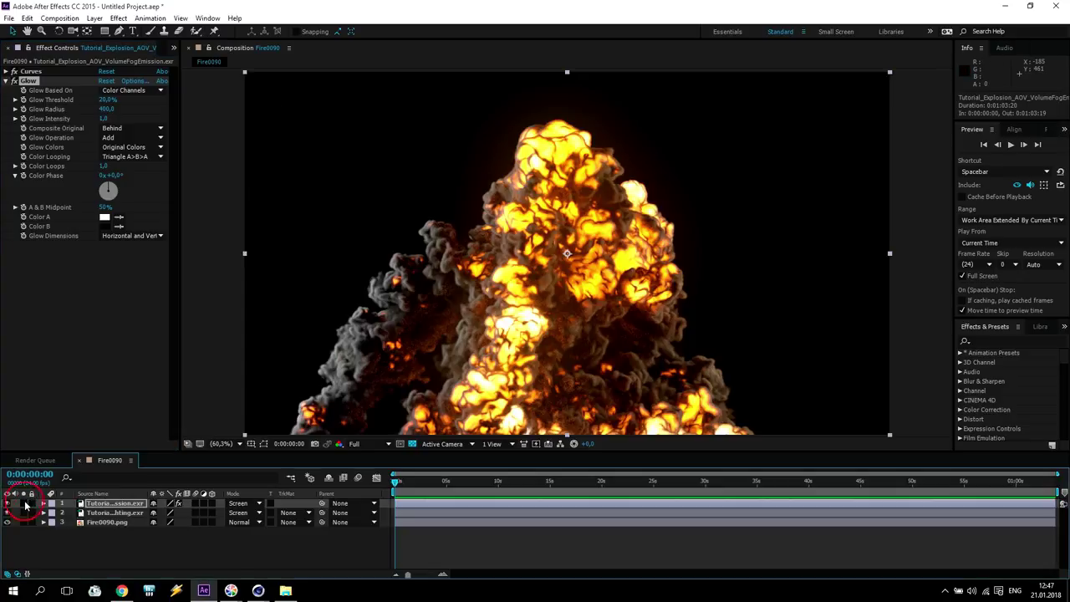
click(7, 503)
click(7, 504)
click(7, 504)
click(6, 503)
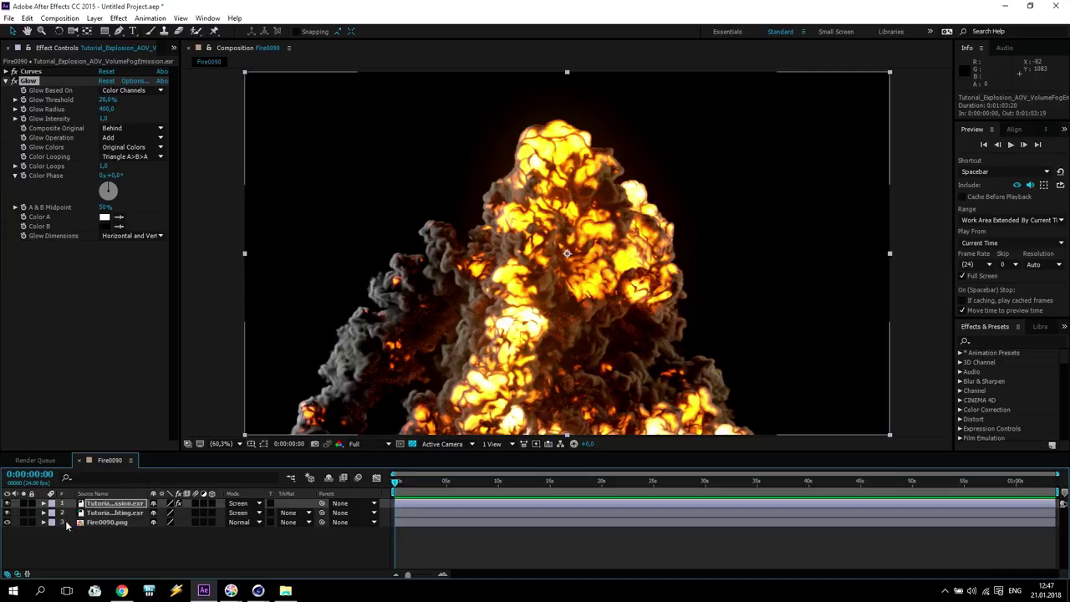
Solo the VolumeLighting layer and add a Curves effect to it
click(112, 513)
click(23, 513)
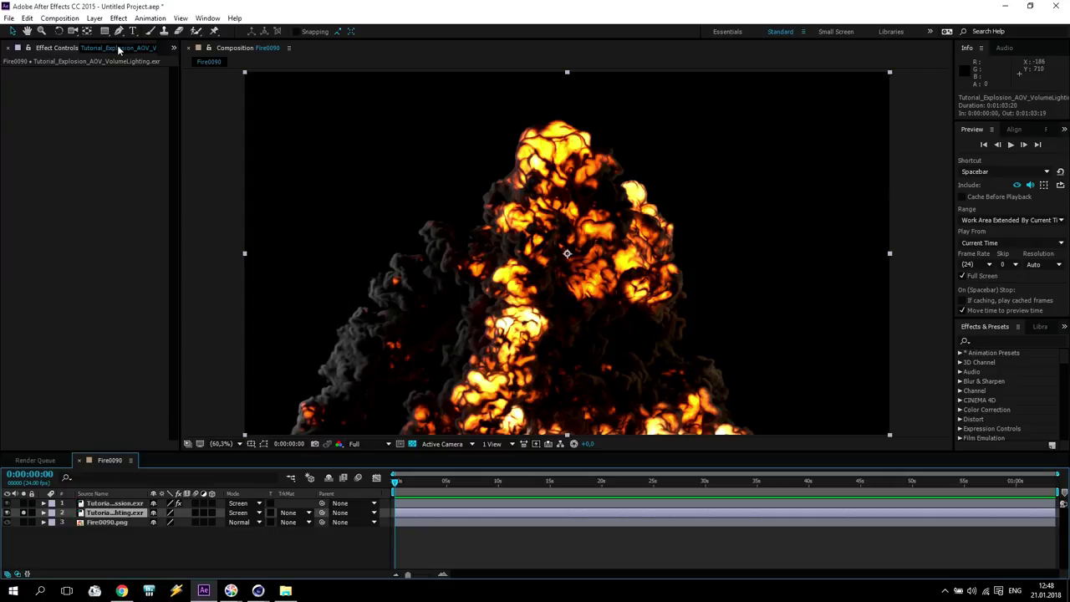
click(118, 17)
mouse_move(140, 124)
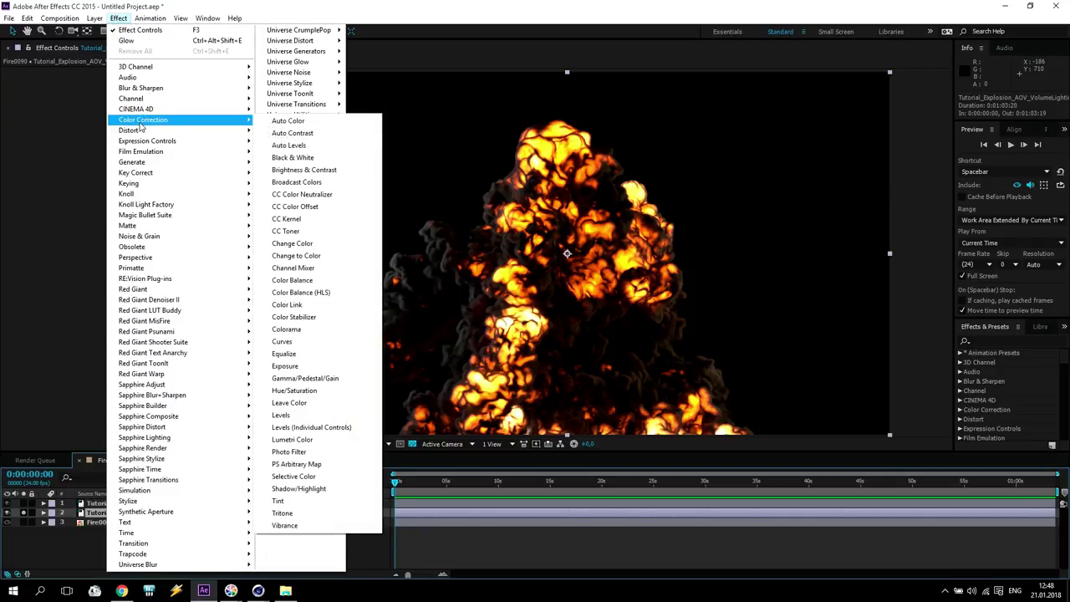
click(282, 341)
Bend the VolumeLighting curve to dim the highlights and deepen contrast
drag(158, 121, 168, 148)
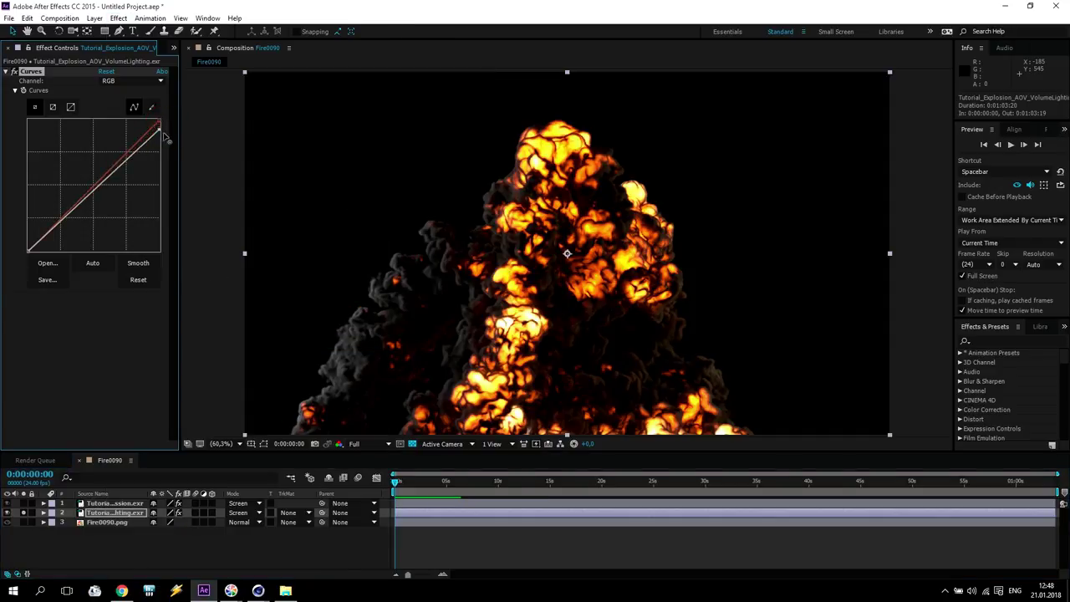
drag(67, 223, 57, 218)
drag(130, 169, 131, 174)
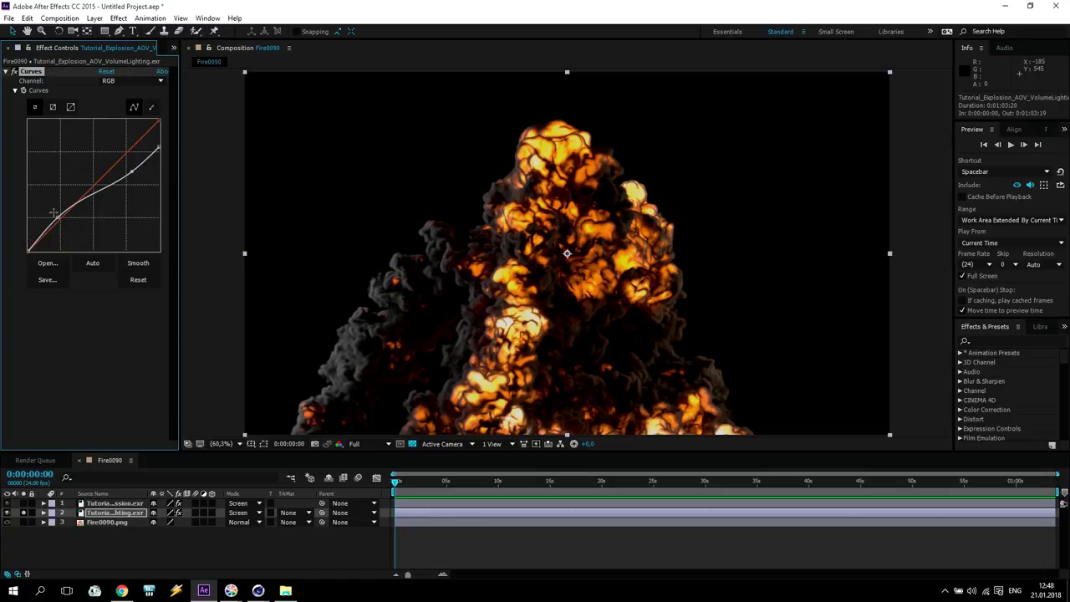
drag(57, 218, 66, 224)
drag(130, 173, 125, 164)
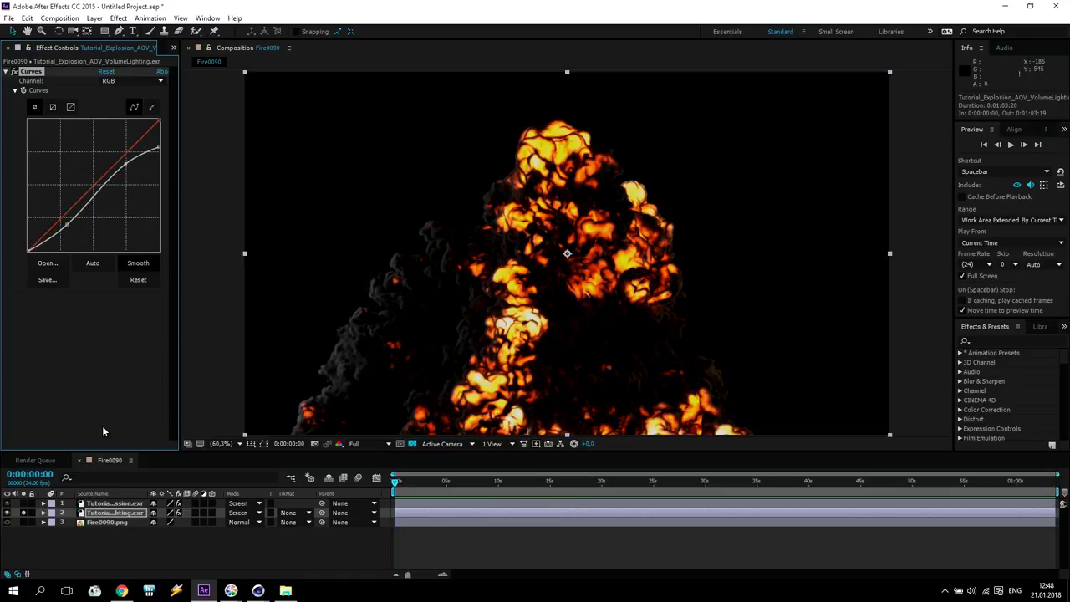
Unsolo and toggle the VolumeLighting layer on and off to compare its Curves effect
click(23, 511)
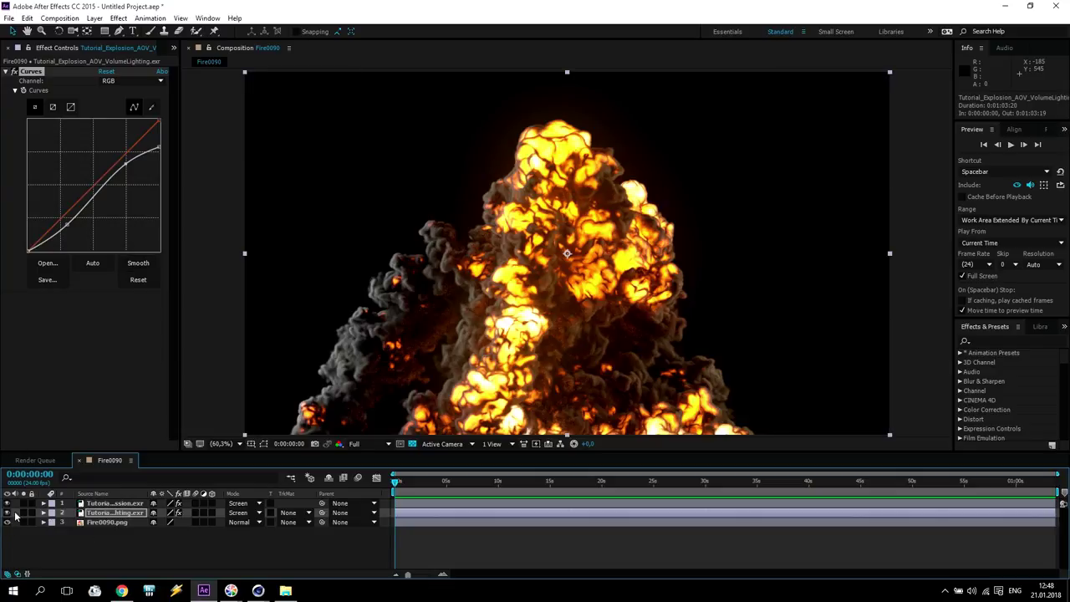
click(6, 513)
click(7, 513)
click(7, 513)
click(7, 512)
click(7, 513)
click(7, 513)
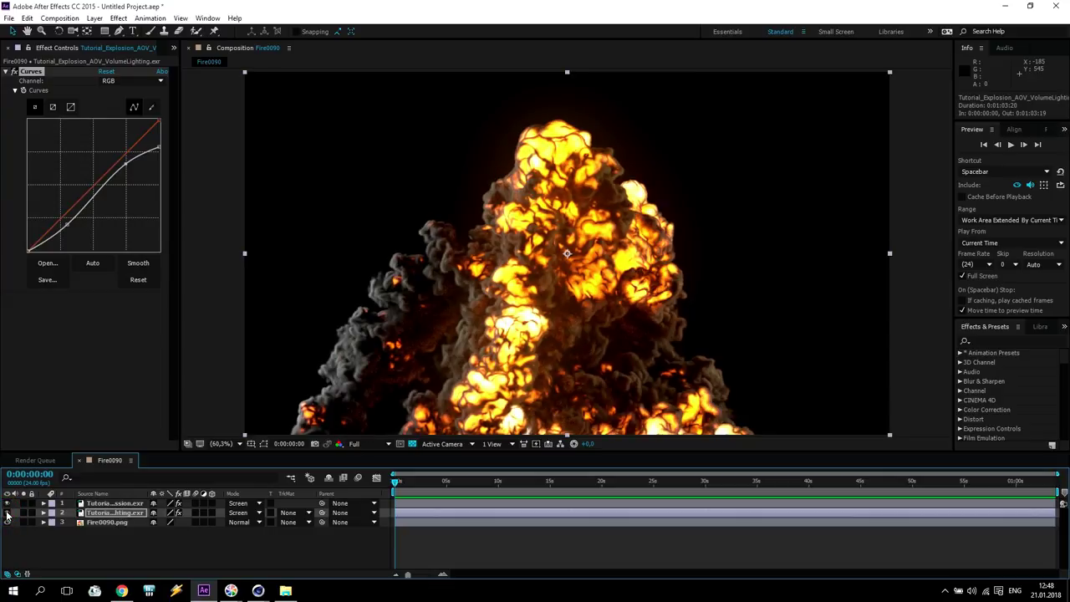
click(115, 550)
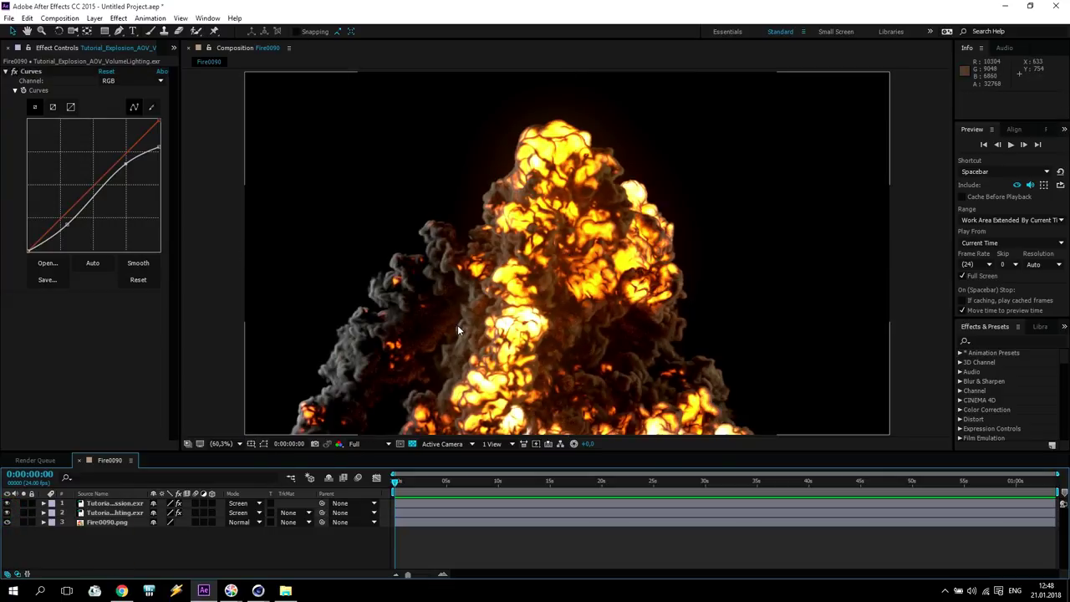
scroll(457, 324, up, 3)
scroll(403, 320, down, 2)
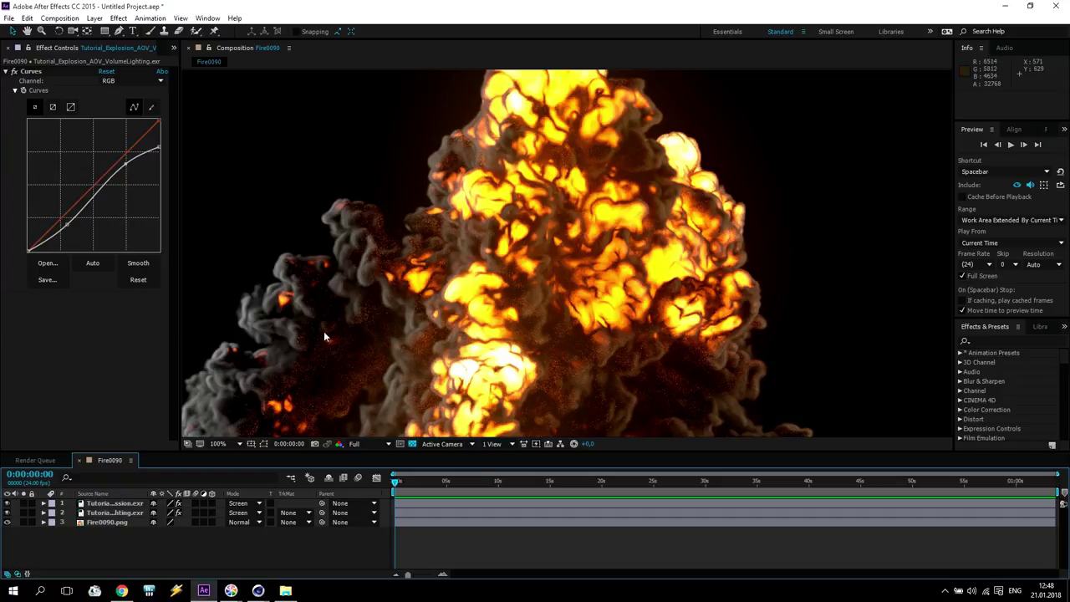
Create a new Adjustment Layer above the EXR layers
click(115, 504)
click(95, 18)
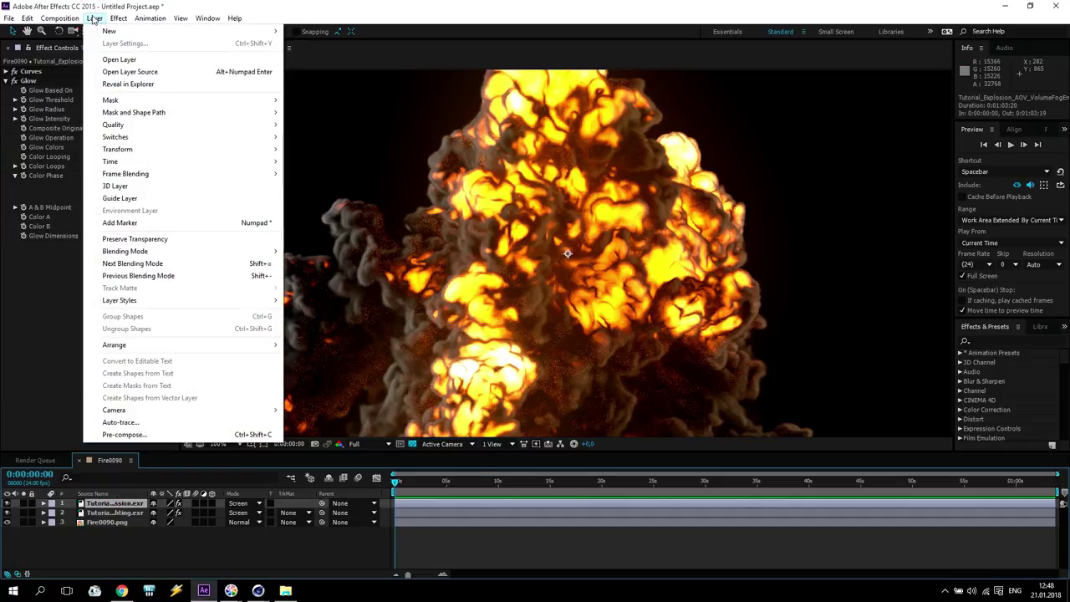
mouse_move(246, 33)
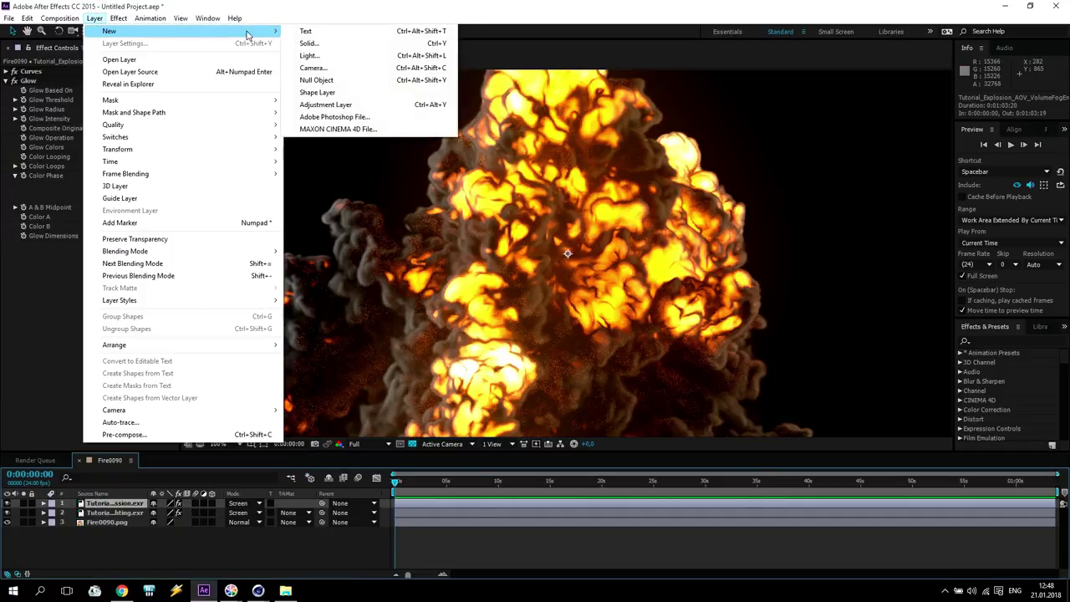
click(325, 104)
Apply RE:Vision DE:Noise to Adjustment Layer 1
click(118, 19)
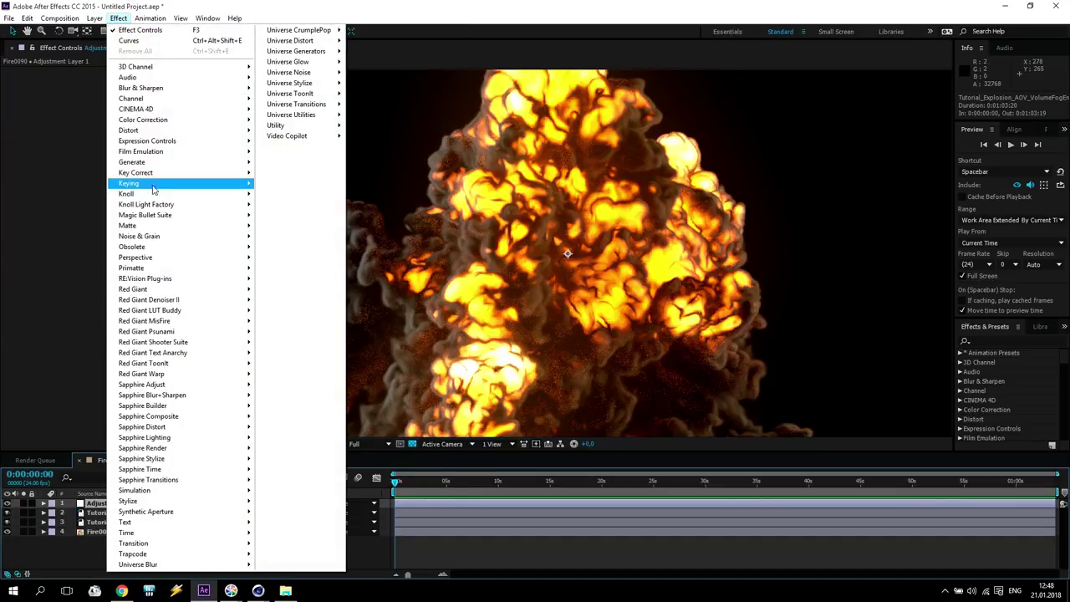
mouse_move(127, 285)
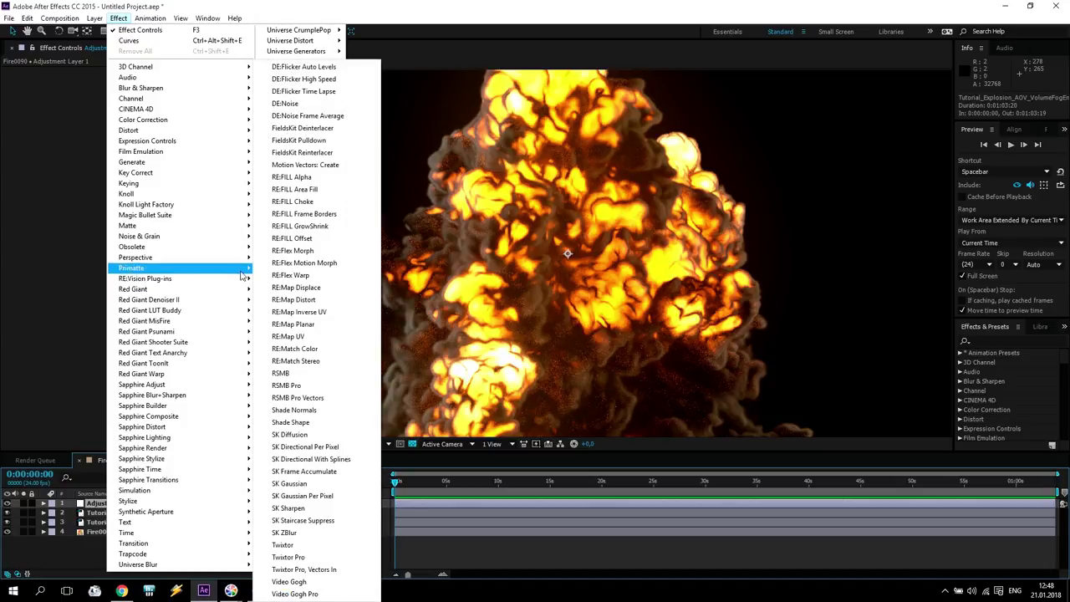
click(294, 105)
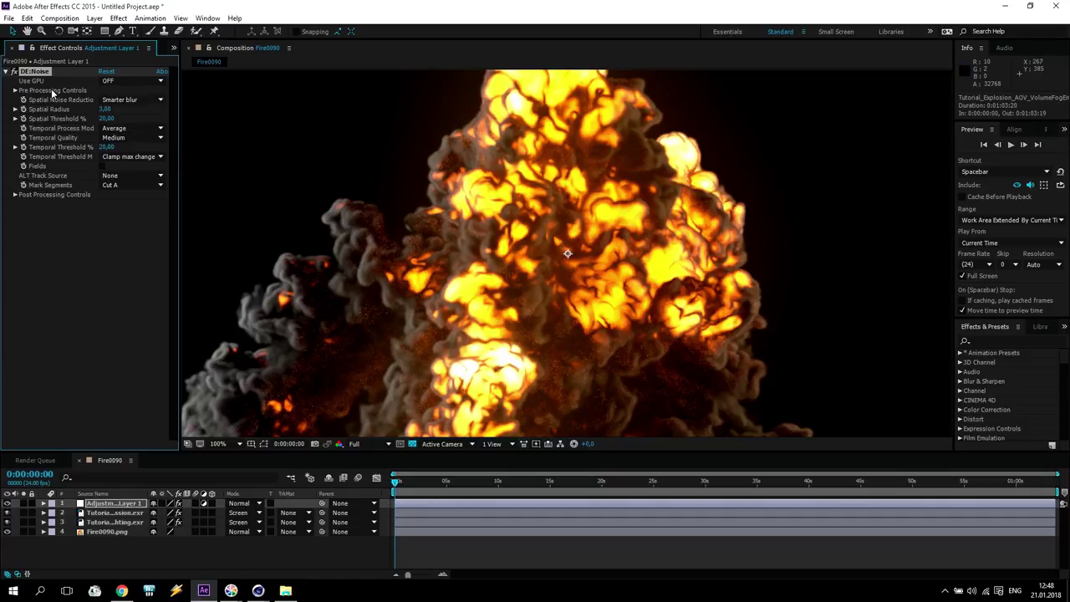
Turn on DE:Noise GPU processing, try Spatial Radius 10 then 5, and set Threshold 100%
click(113, 80)
click(108, 106)
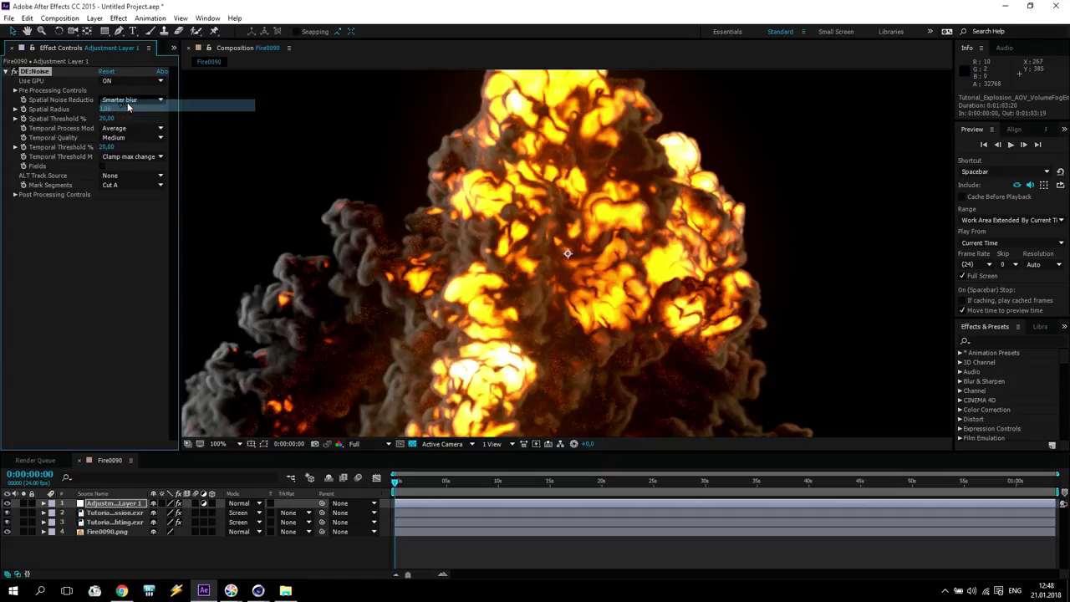
click(107, 109)
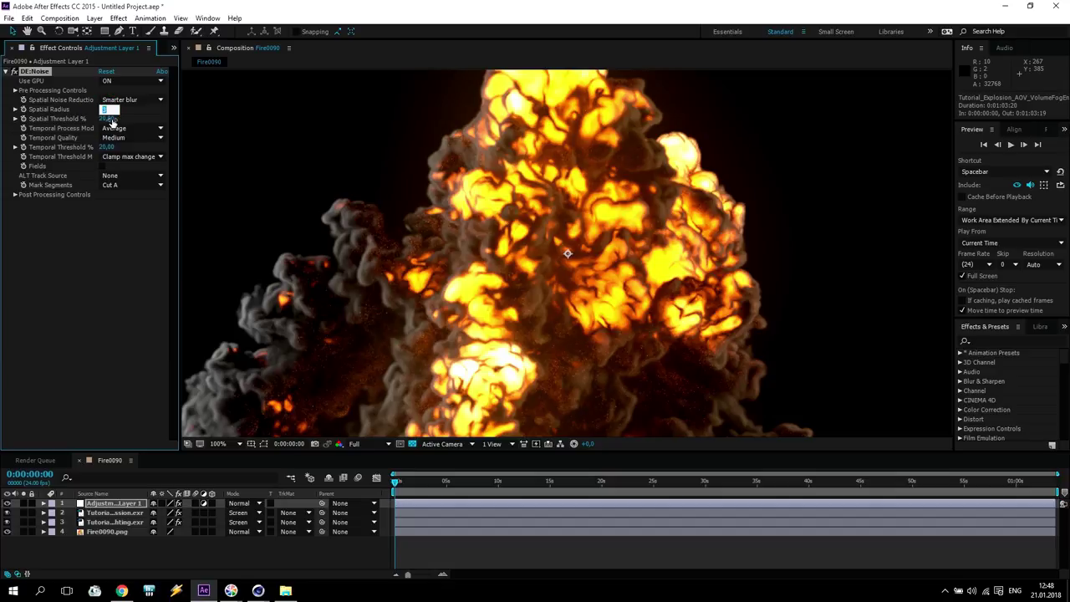
text(10)
key(Return)
click(107, 109)
text(5)
key(Return)
text(100)
key(Return)
Test Spatial Threshold 0–90% and Radius 3–4, then settle on Radius 5, Threshold 100%
drag(107, 119, 57, 128)
click(102, 118)
key(Return)
click(104, 108)
text(3)
key(Return)
click(106, 119)
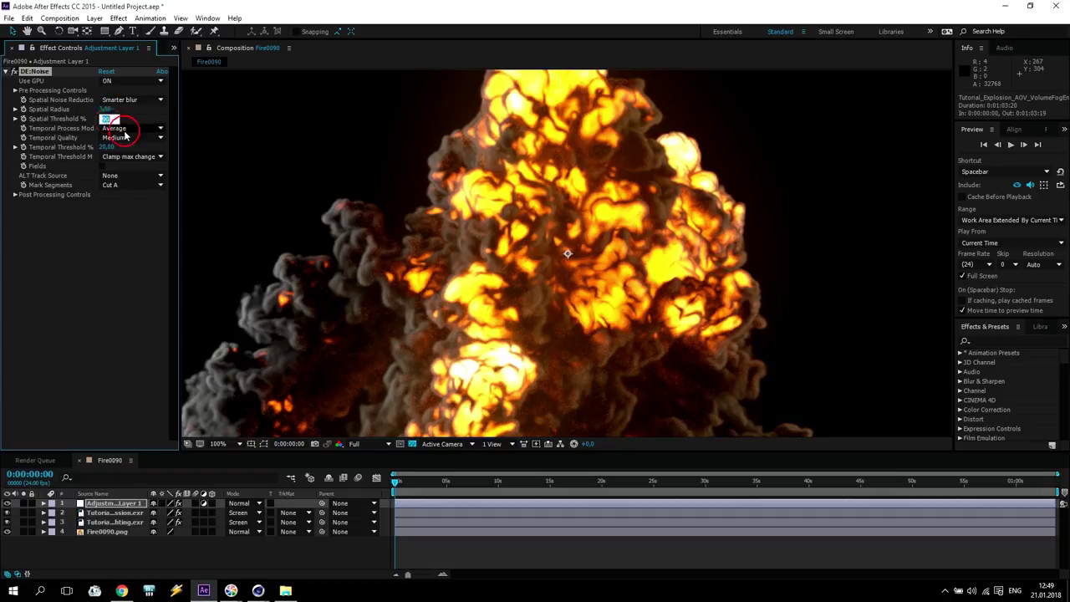
key(Return)
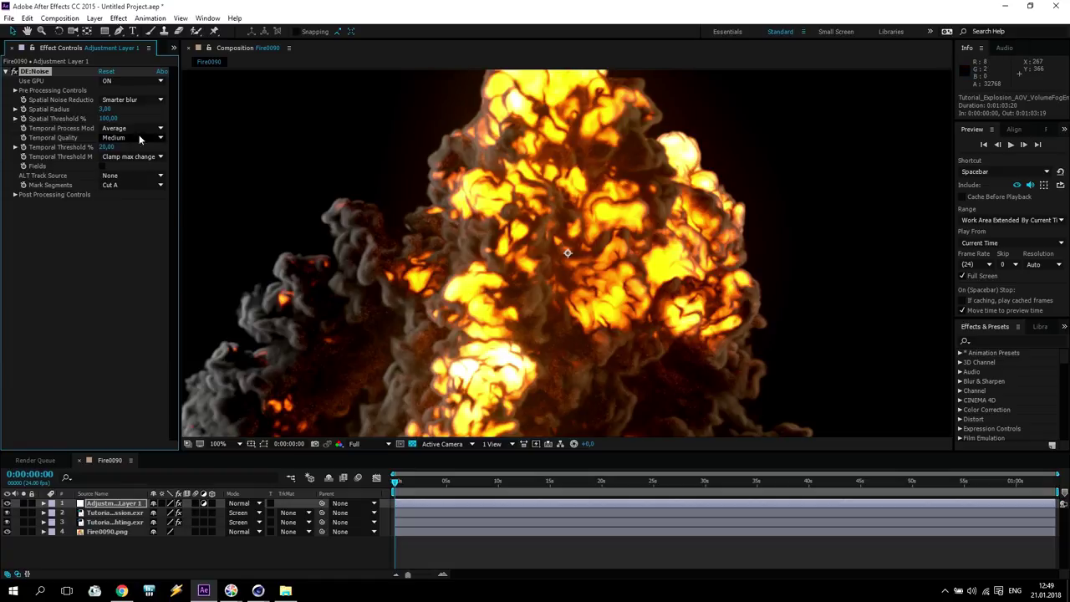
click(105, 109)
text(4)
key(Return)
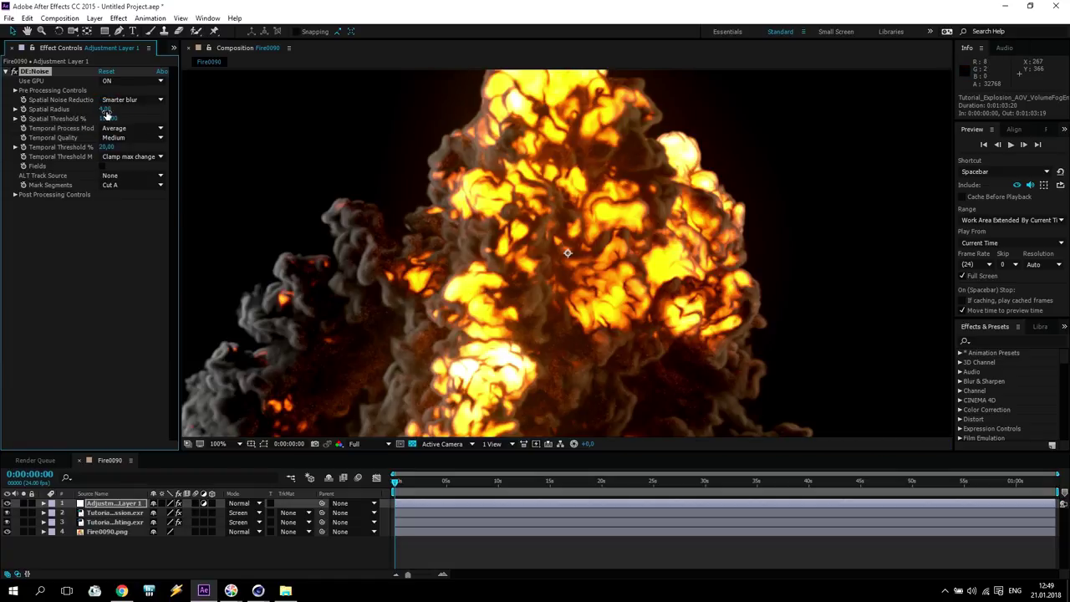
click(106, 109)
text(5)
key(Return)
Compare the denoised frame at full view and 100% zoom, then collapse DE:Noise
key(comma)
key(comma)
key(period)
key(period)
key(comma)
key(comma)
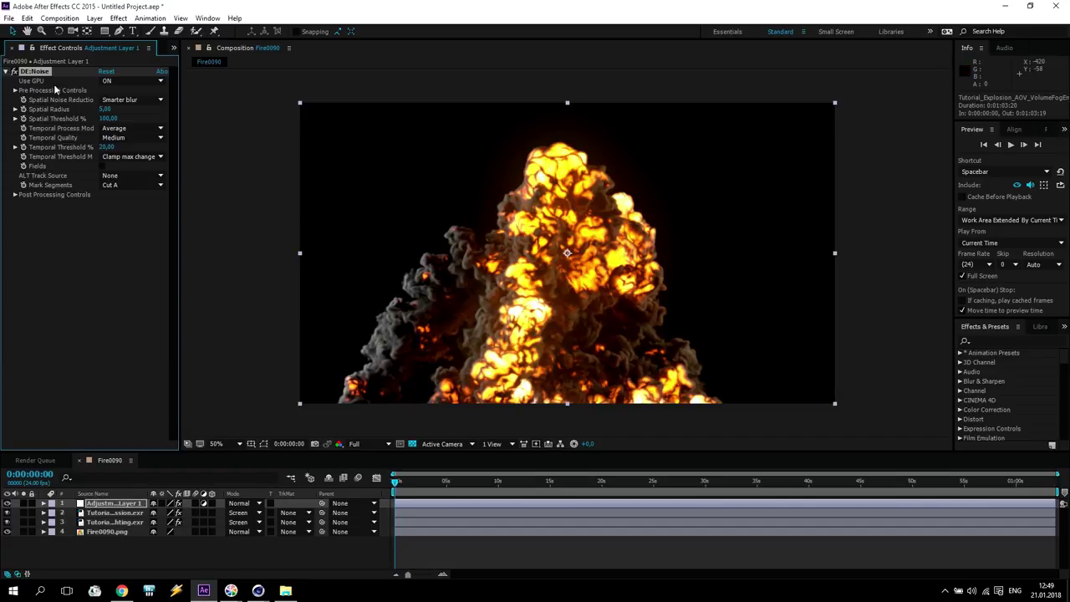
click(6, 71)
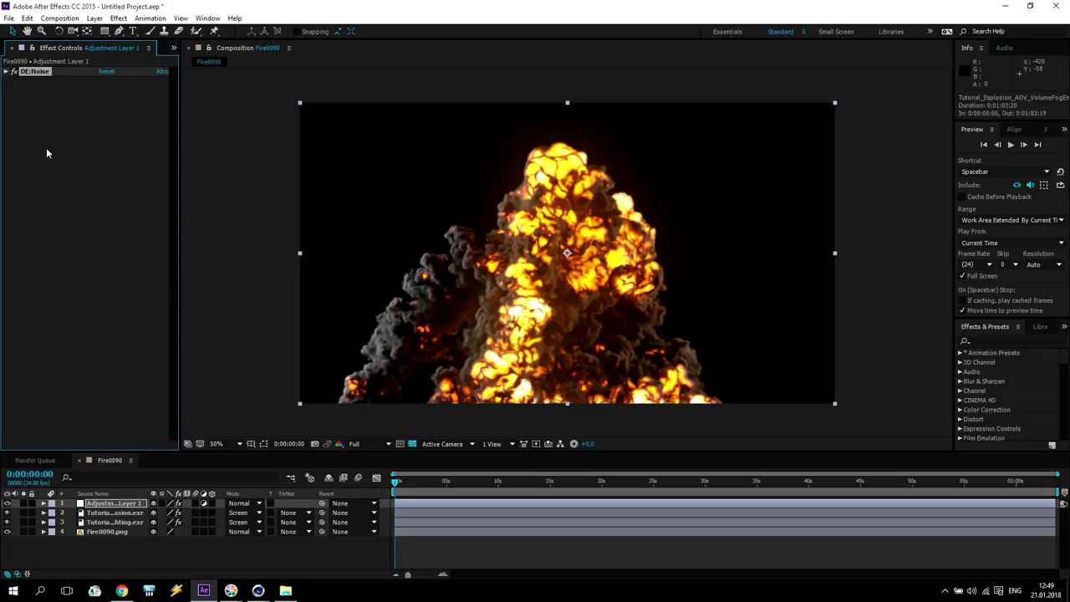
click(104, 503)
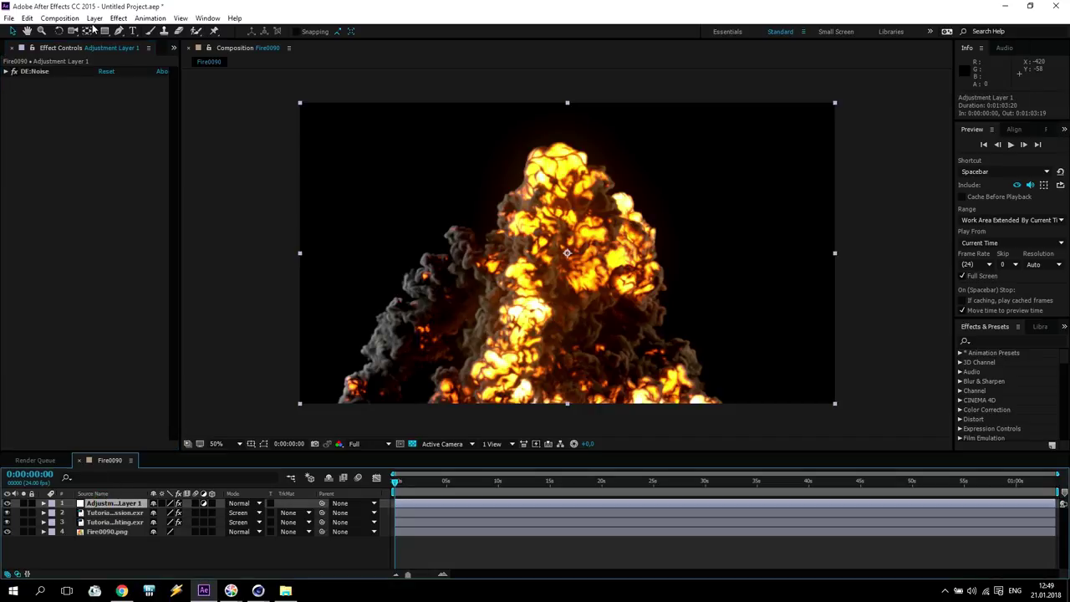
Apply the RE:Vision RSMB effect to Adjustment Layer 1 and set Use GPU to ON
click(94, 19)
mouse_move(118, 18)
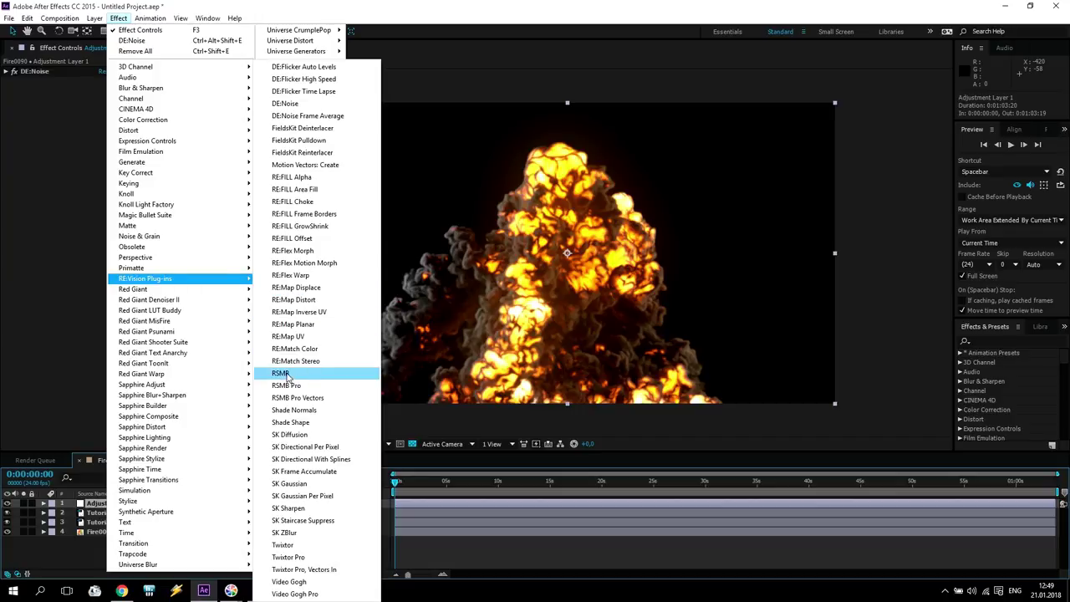
click(314, 375)
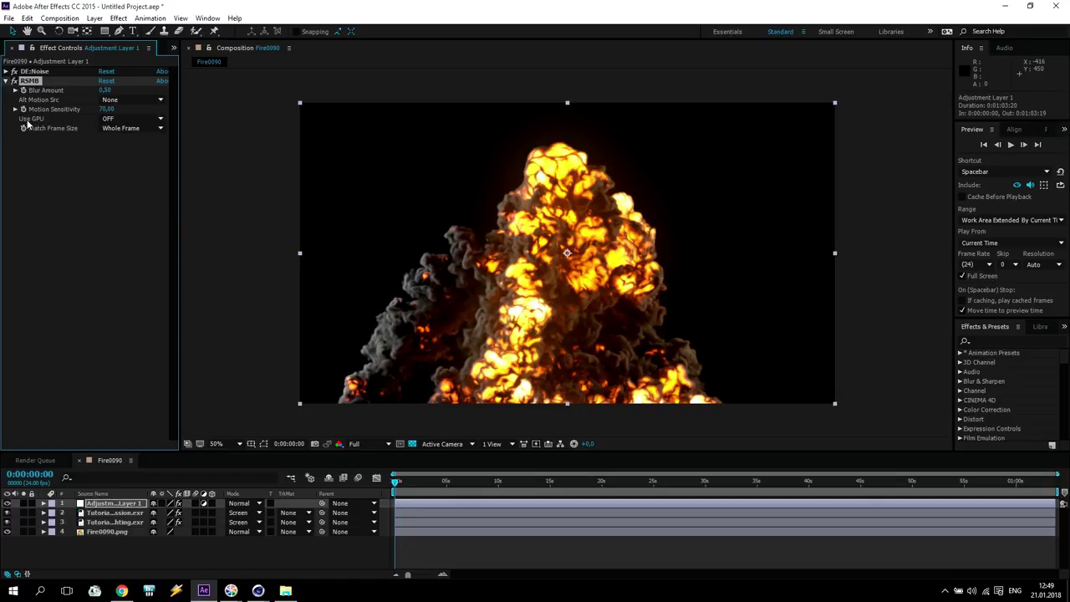
click(108, 118)
click(111, 136)
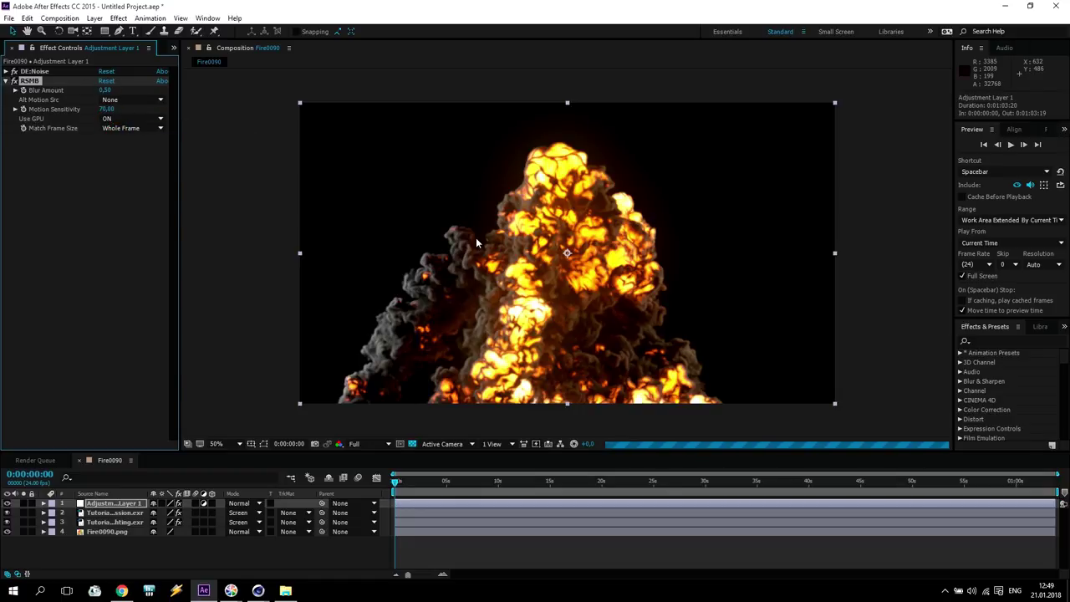
key(/)
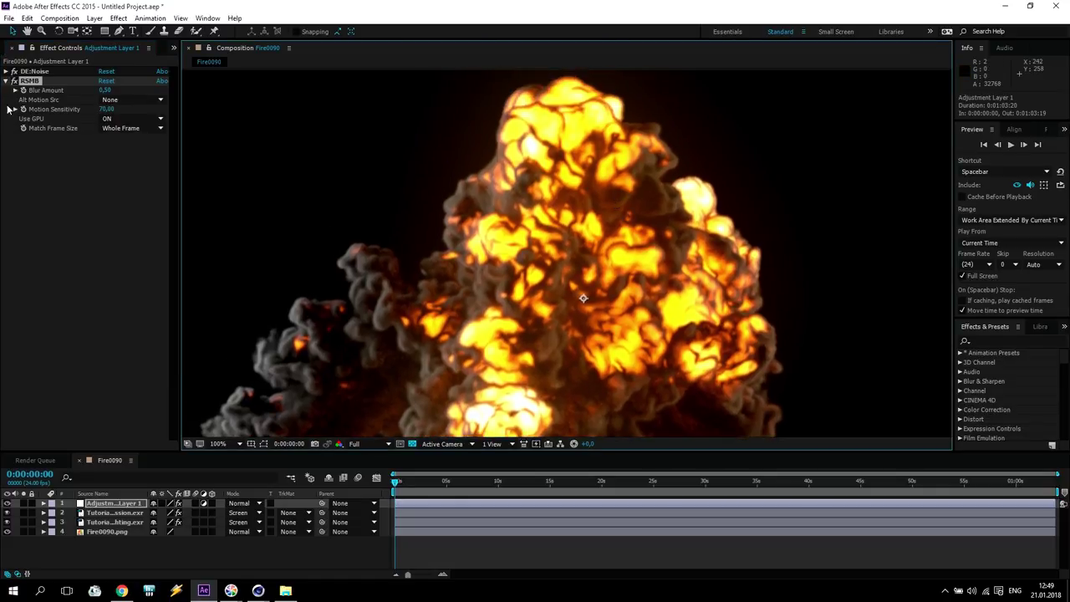
Try an RSMB Blur Amount of 10, then set it back to 0.5
click(14, 86)
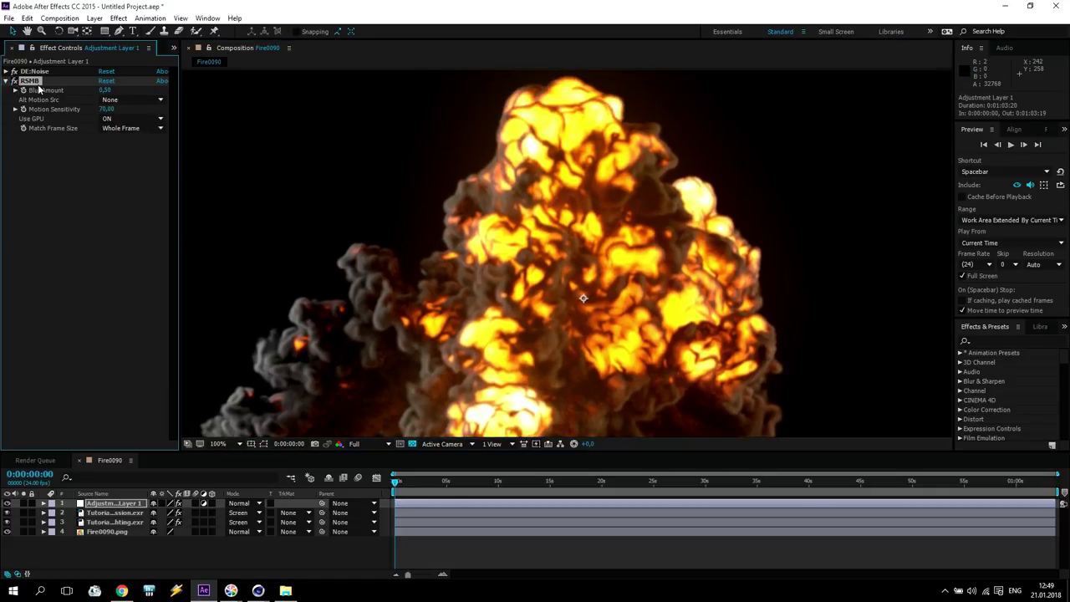
click(104, 91)
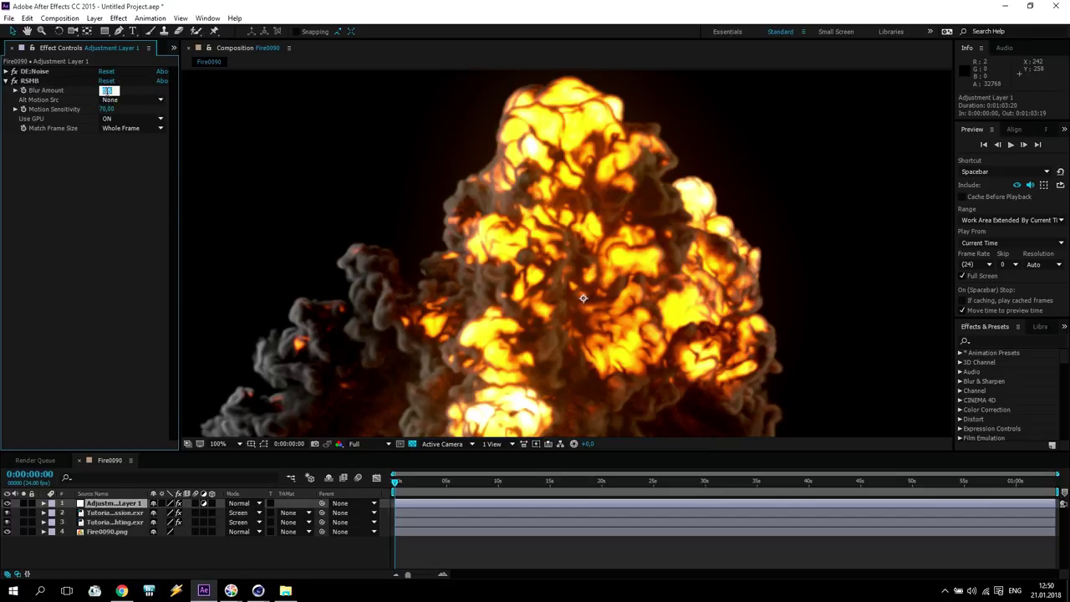
text(10)
key(Return)
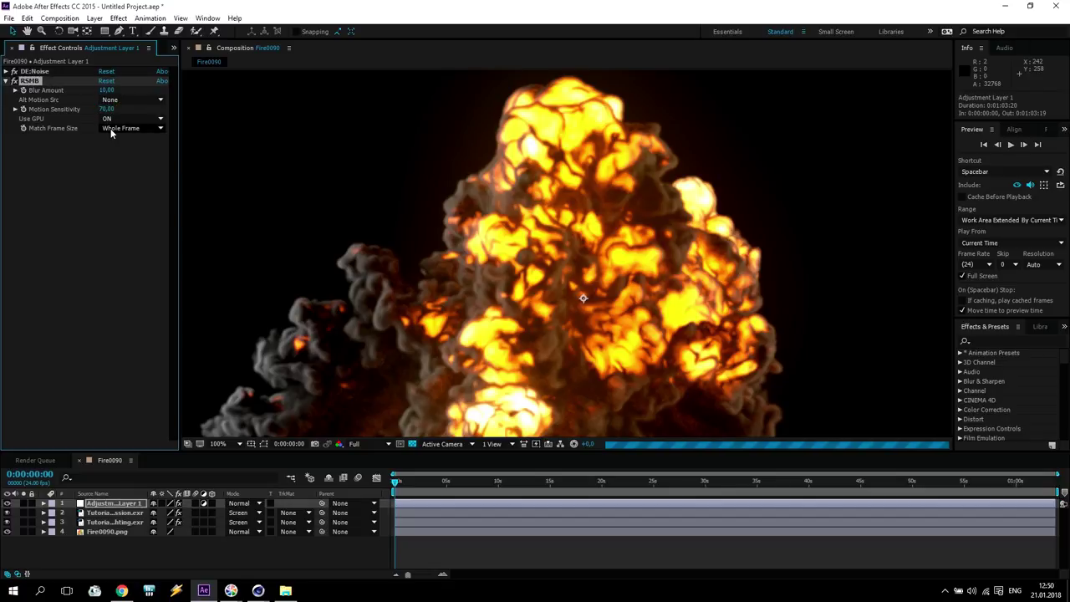
click(104, 82)
text(.5)
key(Return)
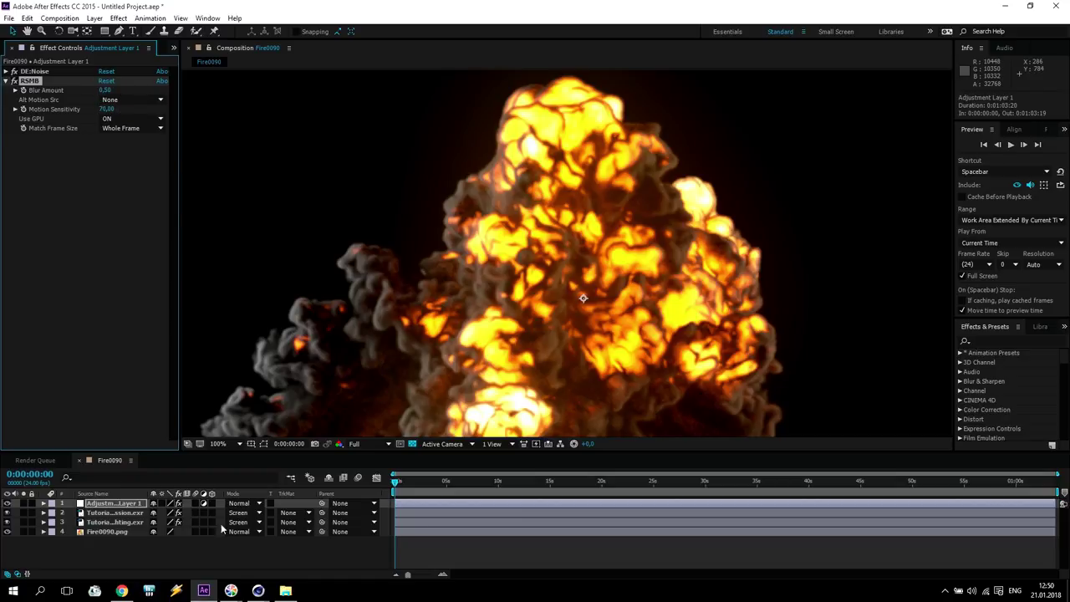
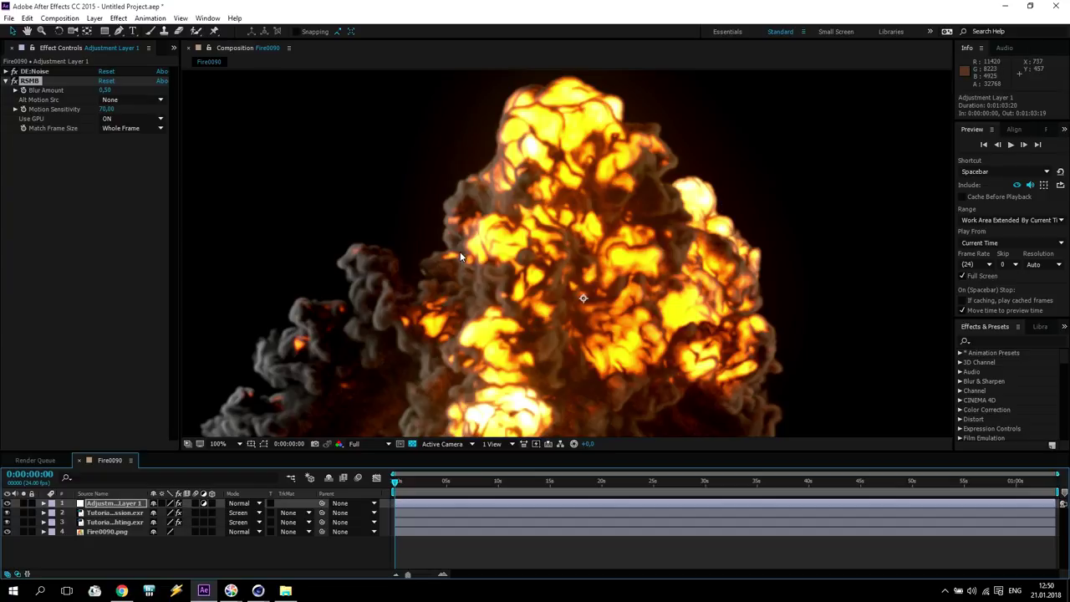
Zoom out to the whole comp frame, select RSMB on Adjustment Layer 1, and open the Effect menu
key(comma)
key(comma)
drag(557, 351, 545, 316)
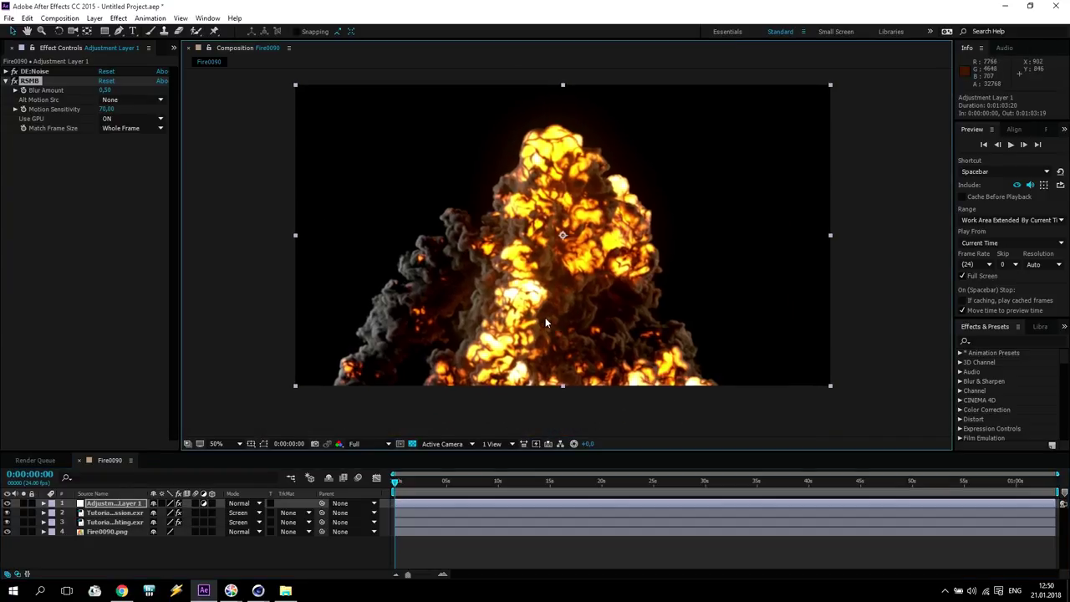
scroll(536, 308, up, 2)
scroll(536, 308, down, 2)
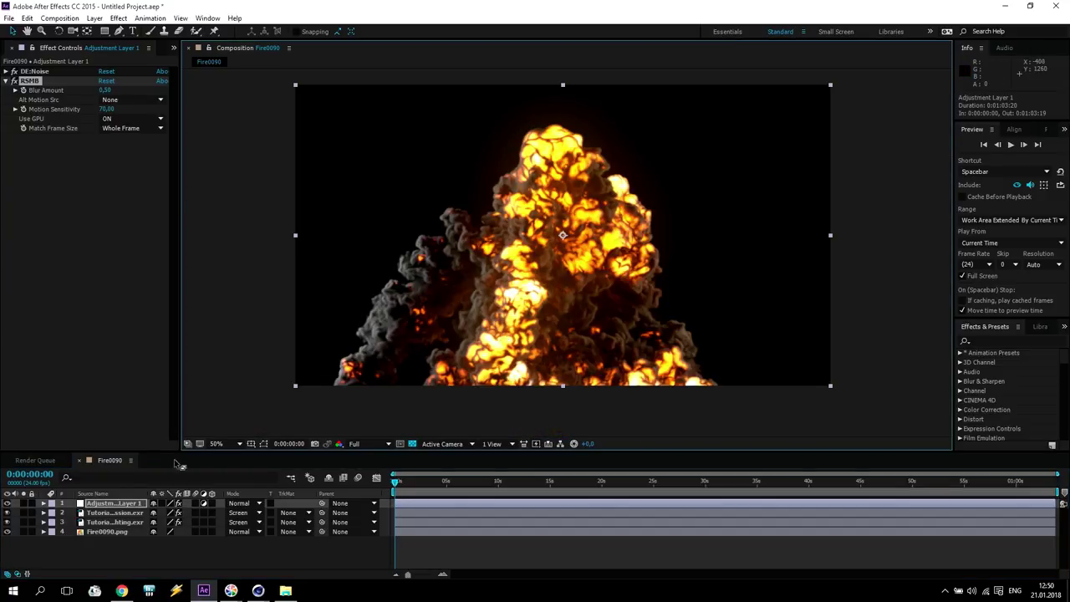
click(107, 505)
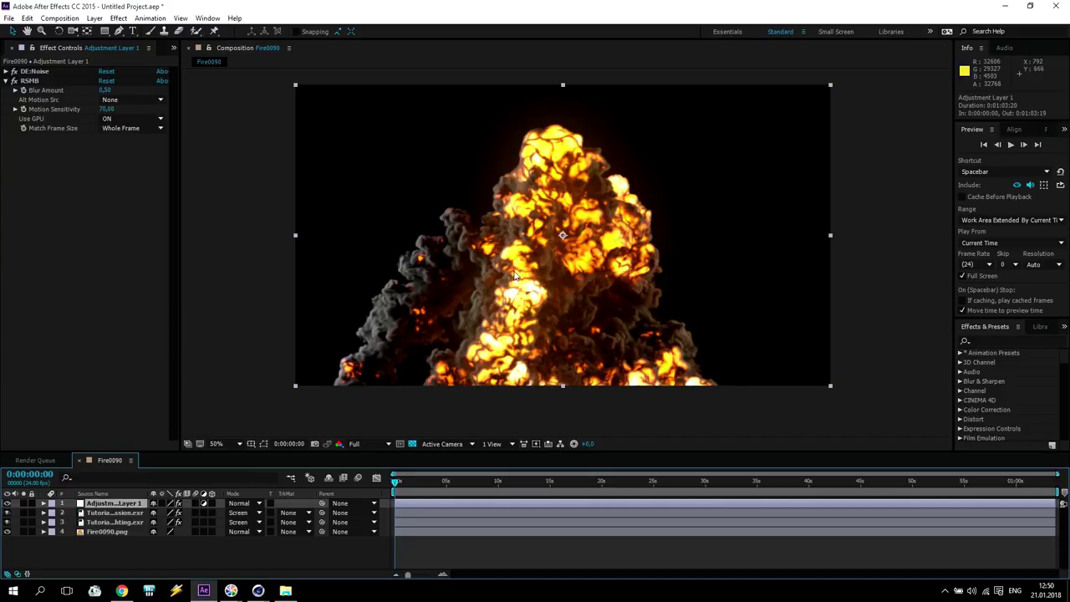
click(28, 80)
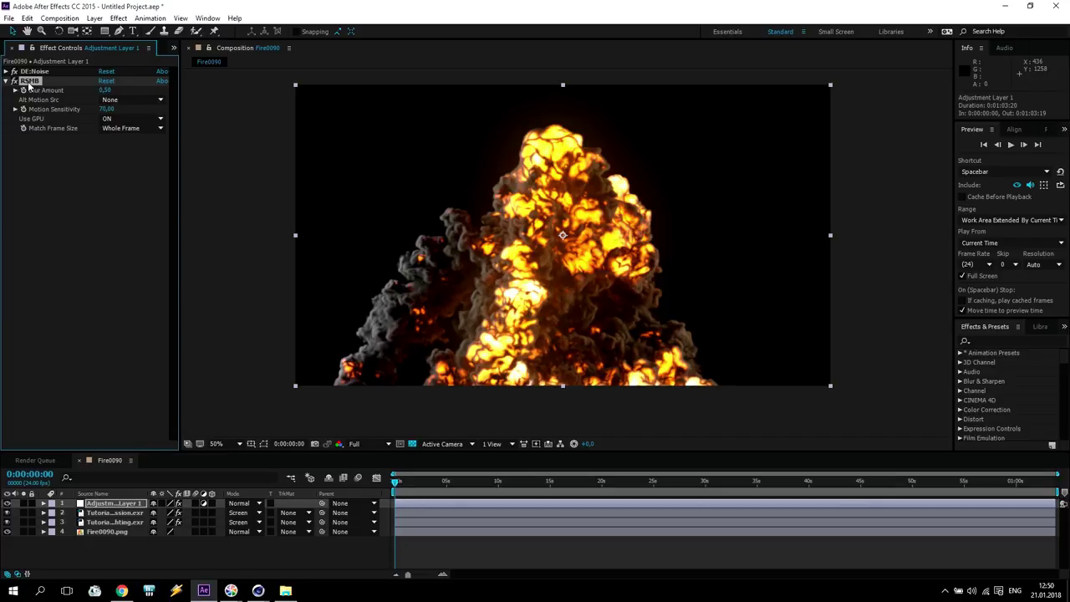
click(118, 19)
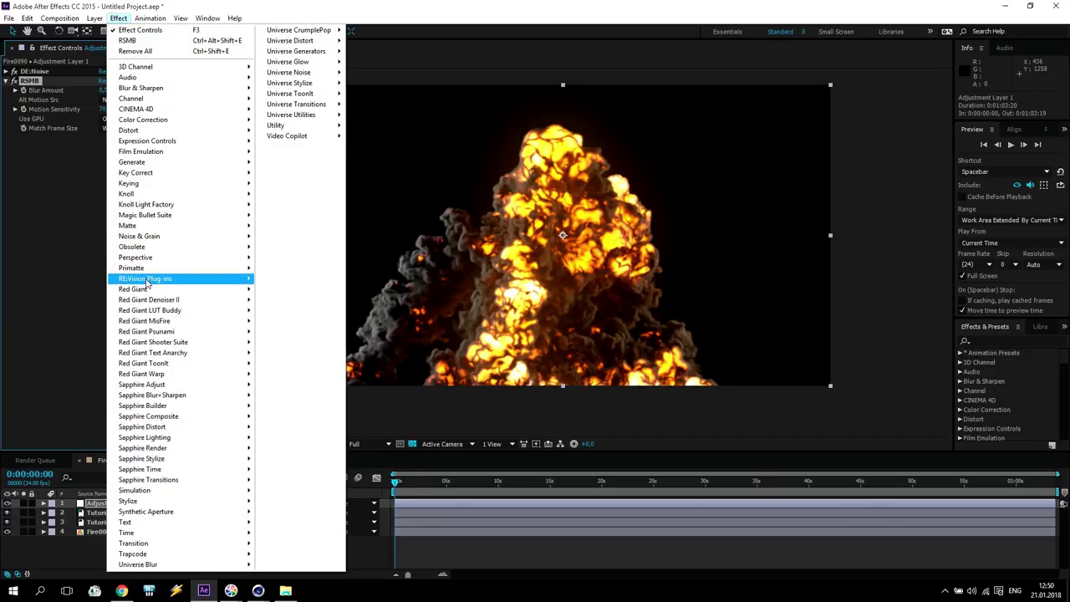
Dismiss the effect menu without choosing anything and collapse the RSMB settings
mouse_move(149, 282)
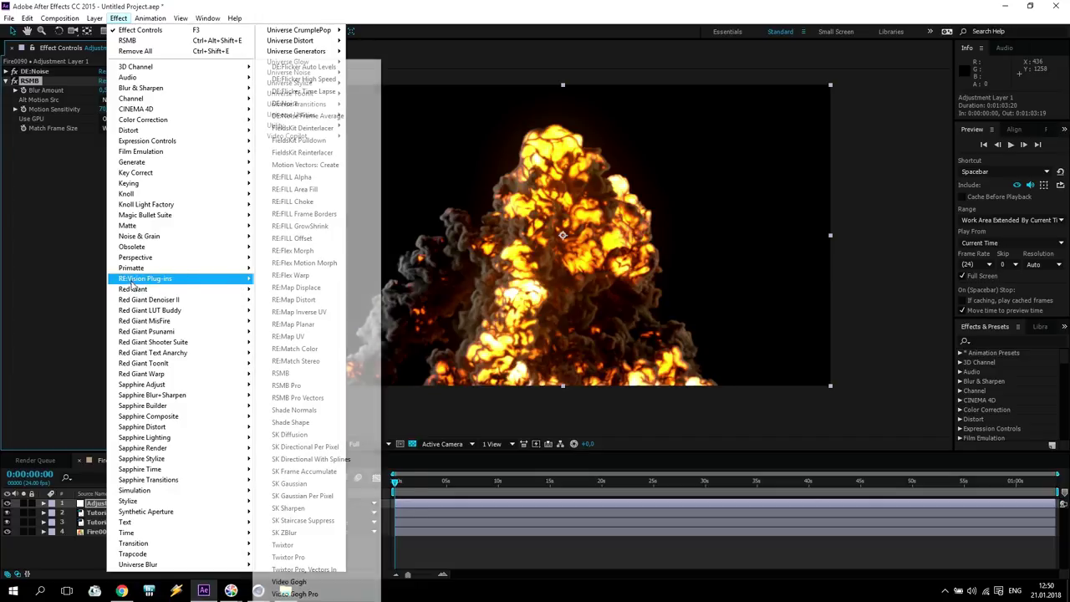
click(57, 242)
click(7, 82)
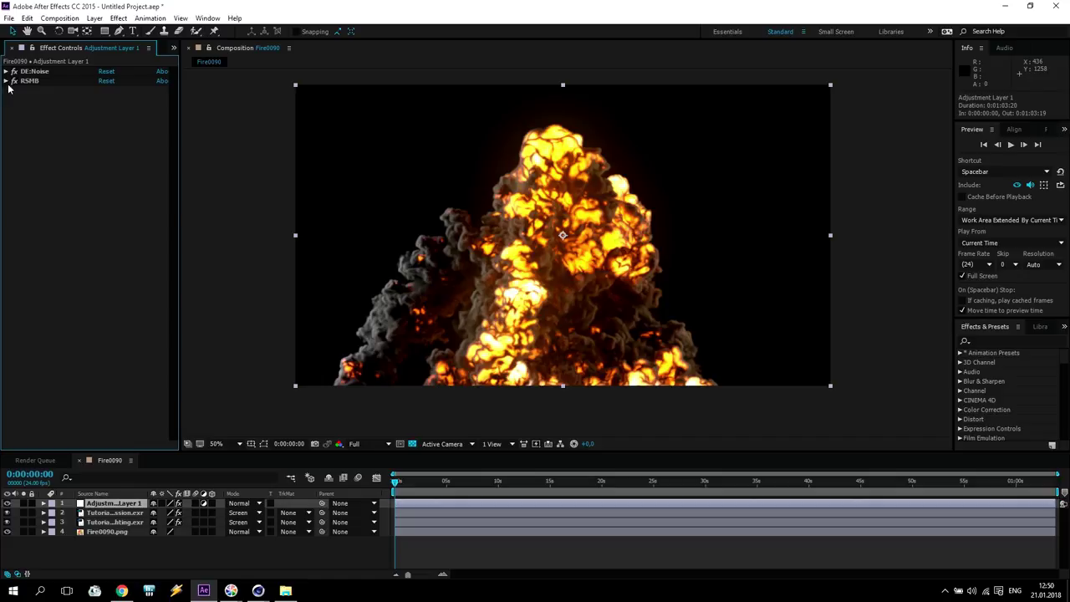
Add Magic Bullet Suite > Magic Bullet Looks to Adjustment Layer 1 and open its Looks editor
click(118, 17)
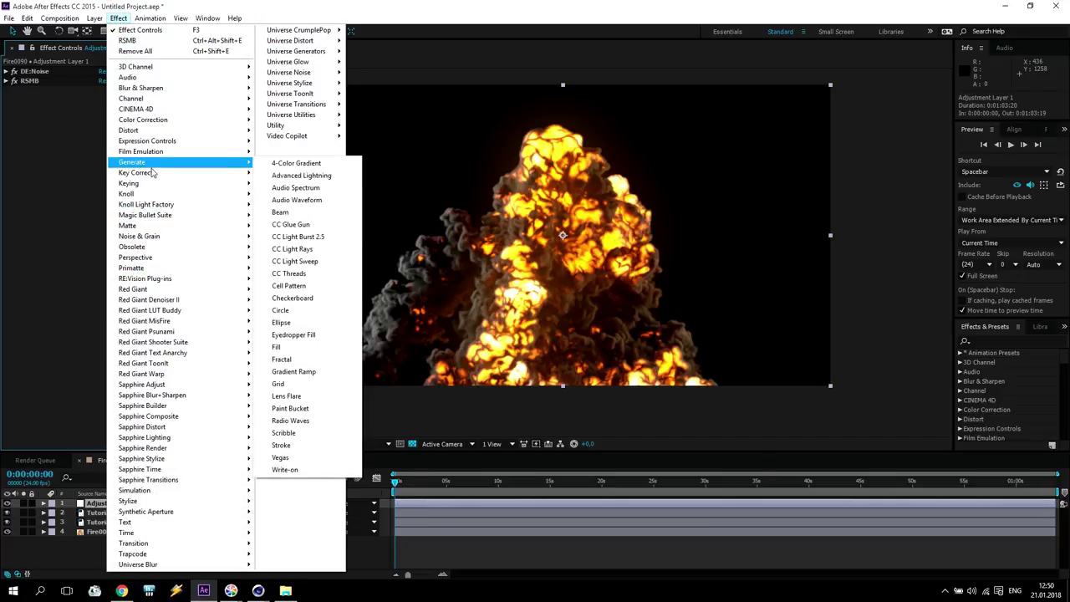
mouse_move(153, 176)
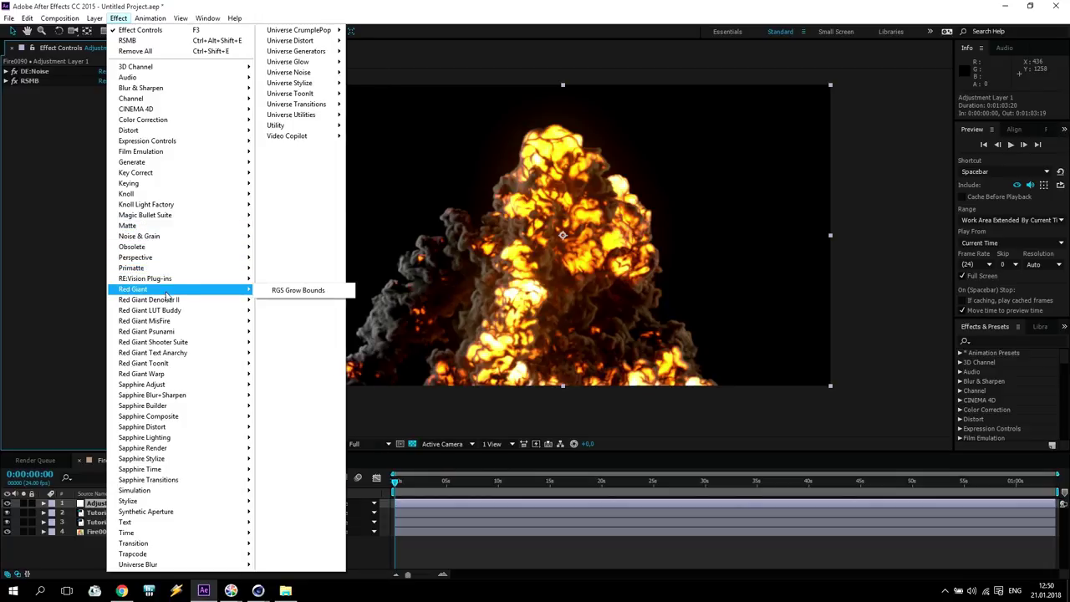
mouse_move(167, 215)
click(303, 253)
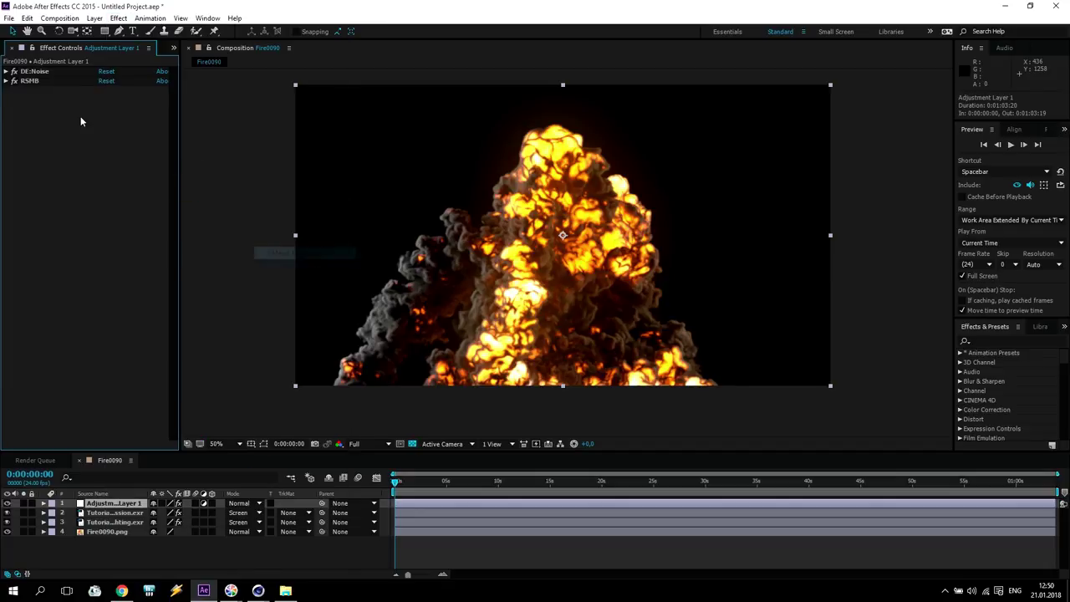
click(40, 121)
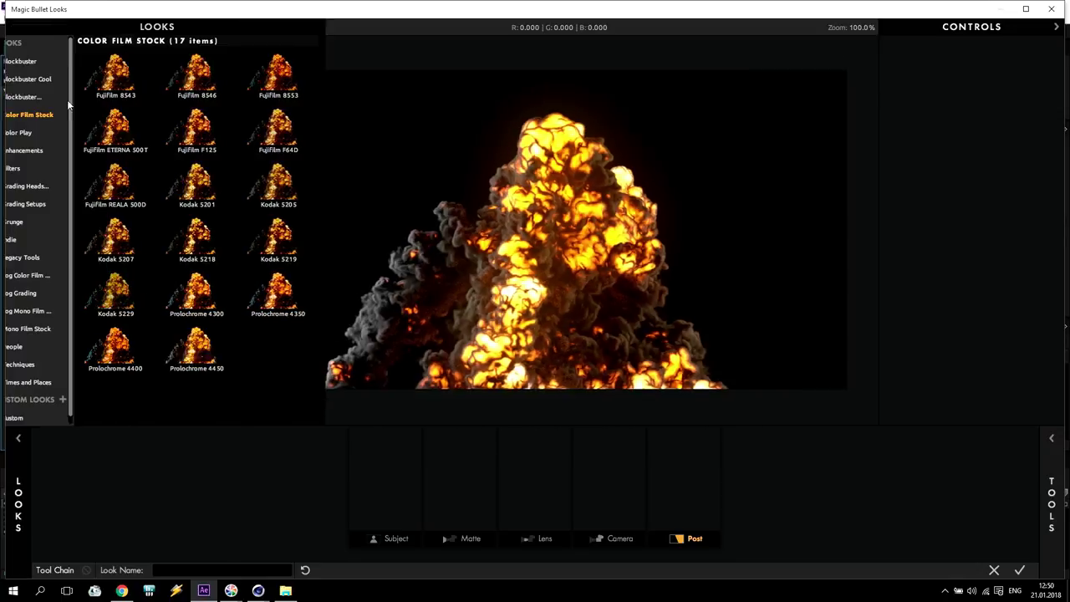
Preview Fujifilm film stock looks including Fujifilm 8553, then pick Blockbuster Cool > Classic Blockbuster
click(131, 133)
click(212, 73)
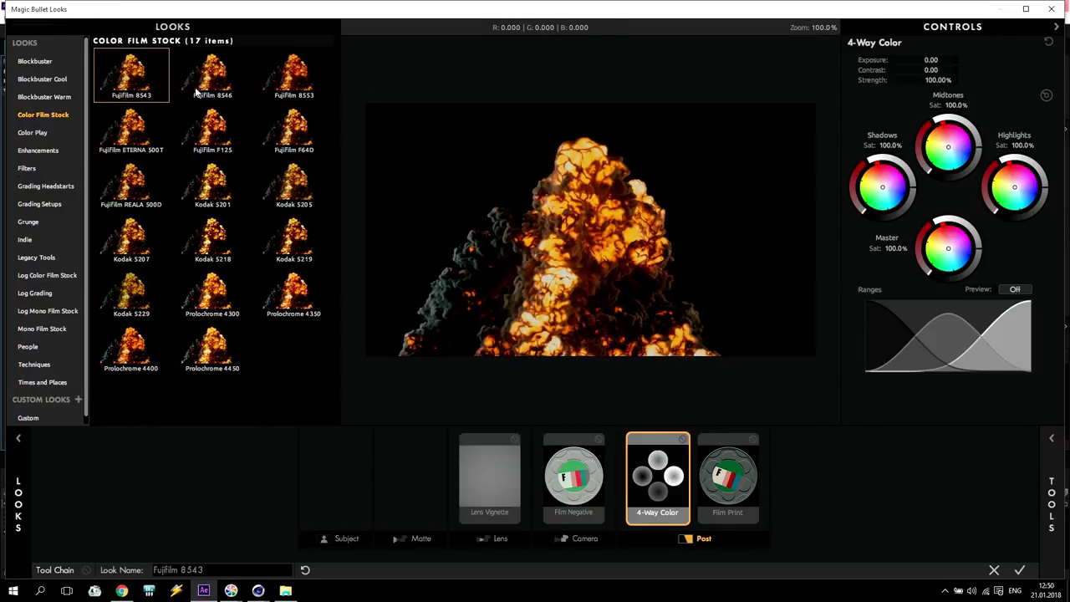
click(303, 79)
click(72, 79)
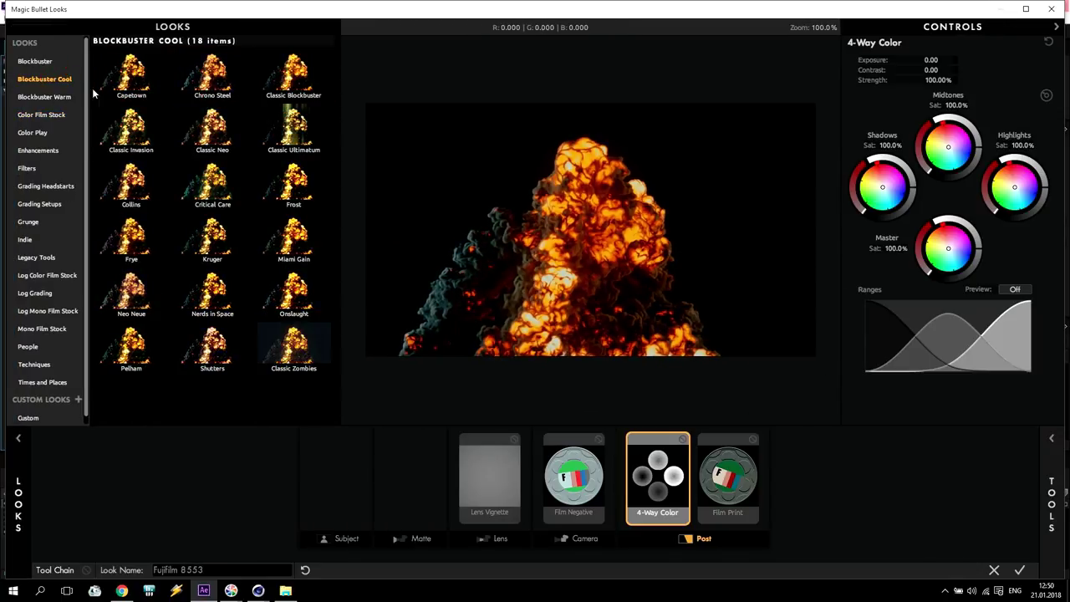
click(294, 76)
Compare Classic Blockbuster's Colorista settings against Chrono Steel, then keep Classic Blockbuster and return to After Effects
click(658, 477)
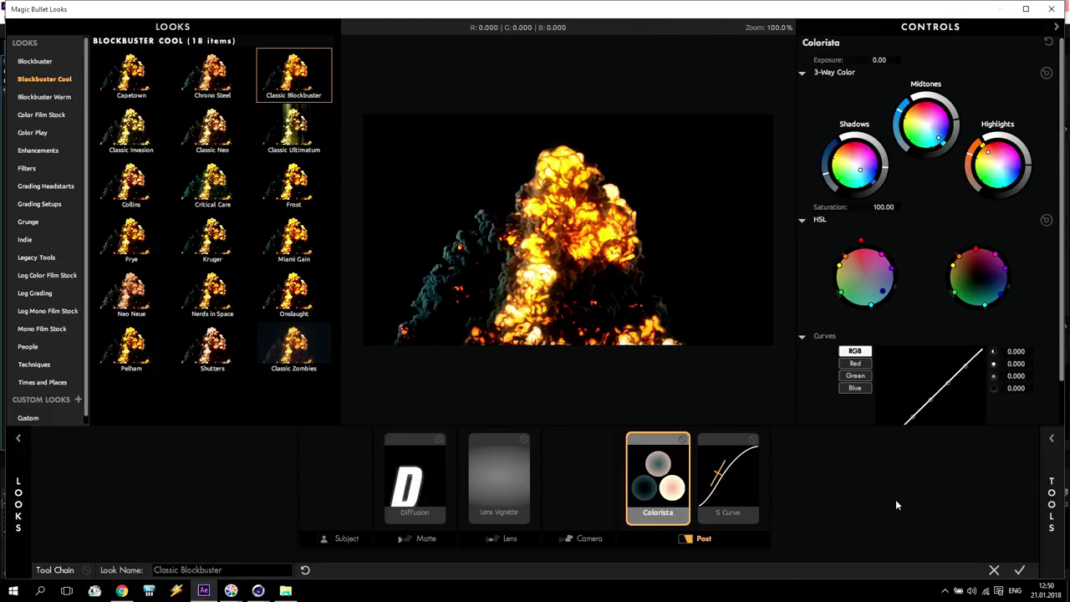
click(214, 75)
click(261, 76)
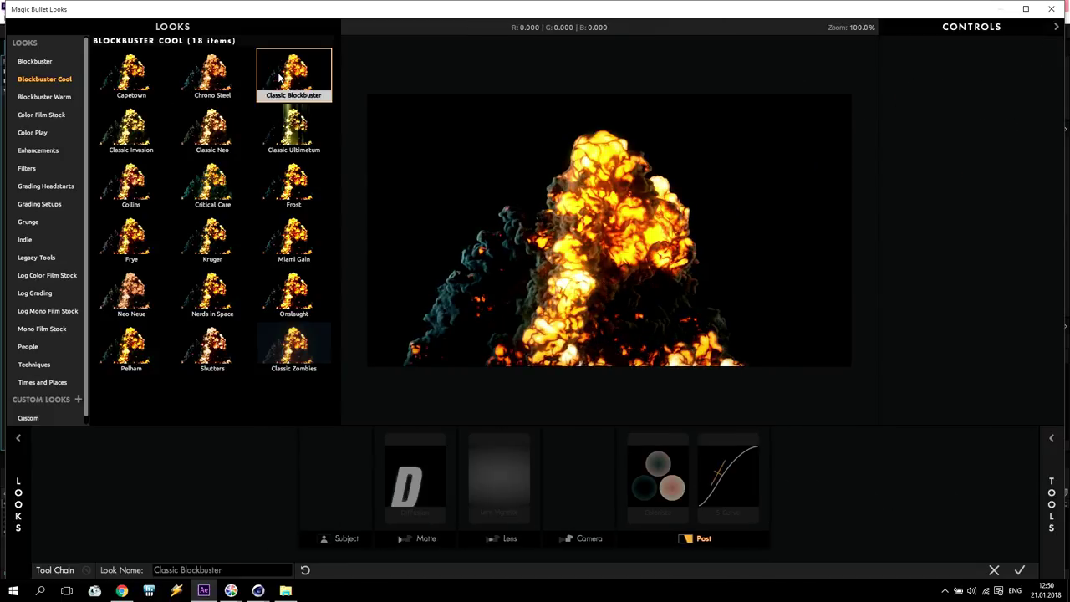
click(658, 476)
click(1021, 570)
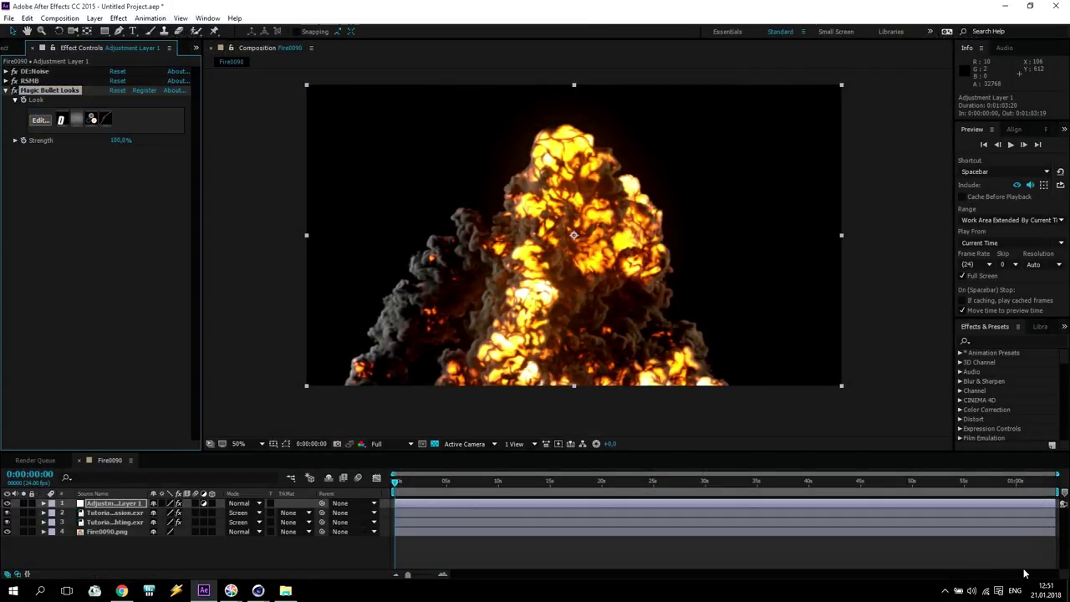
scroll(650, 263, up, 2)
key(comma)
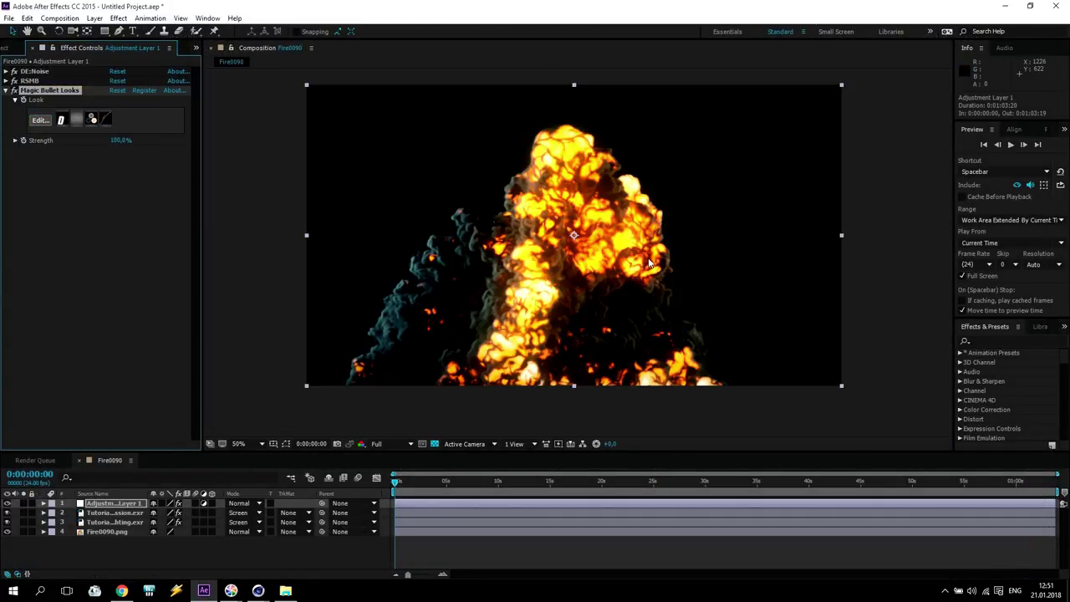